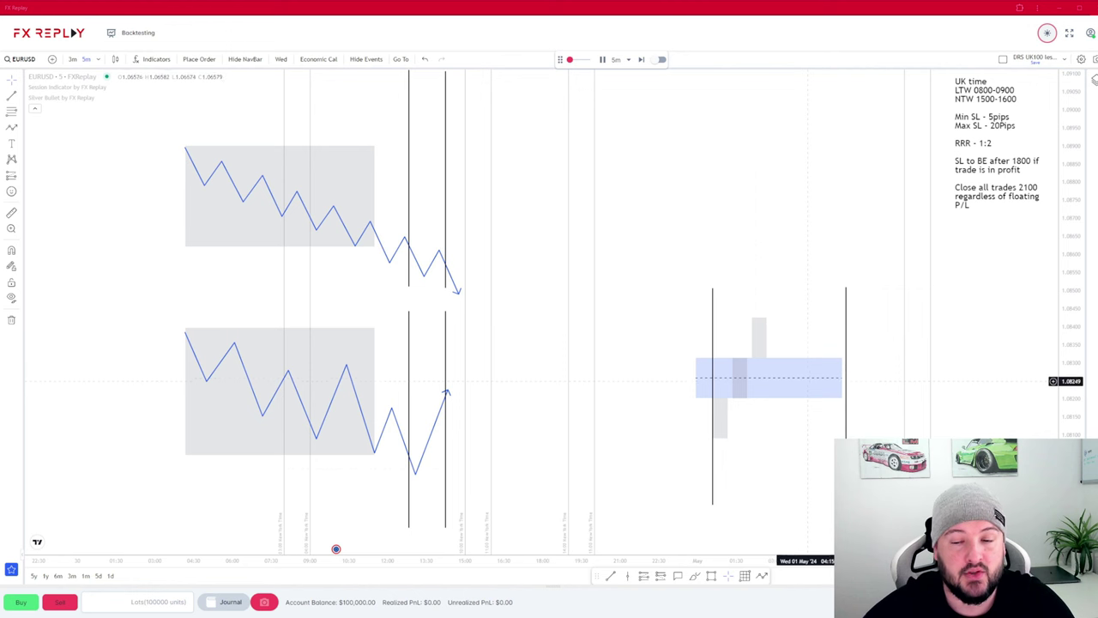
- Shift the left vertical line of the three-candle gap sketch to Wed 01 May '24 01:25, and undo the move
mouse_move(712, 470)
mouse_down()
mouse_move(742, 470)
mouse_move(730, 470)
mouse_up()
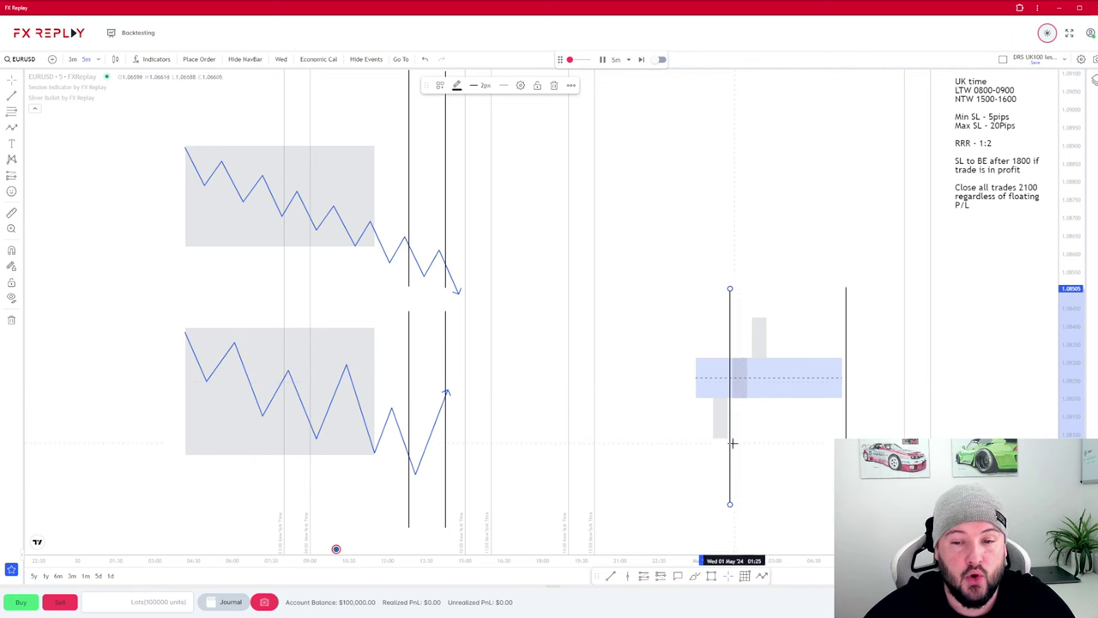
key(ctrl+z)
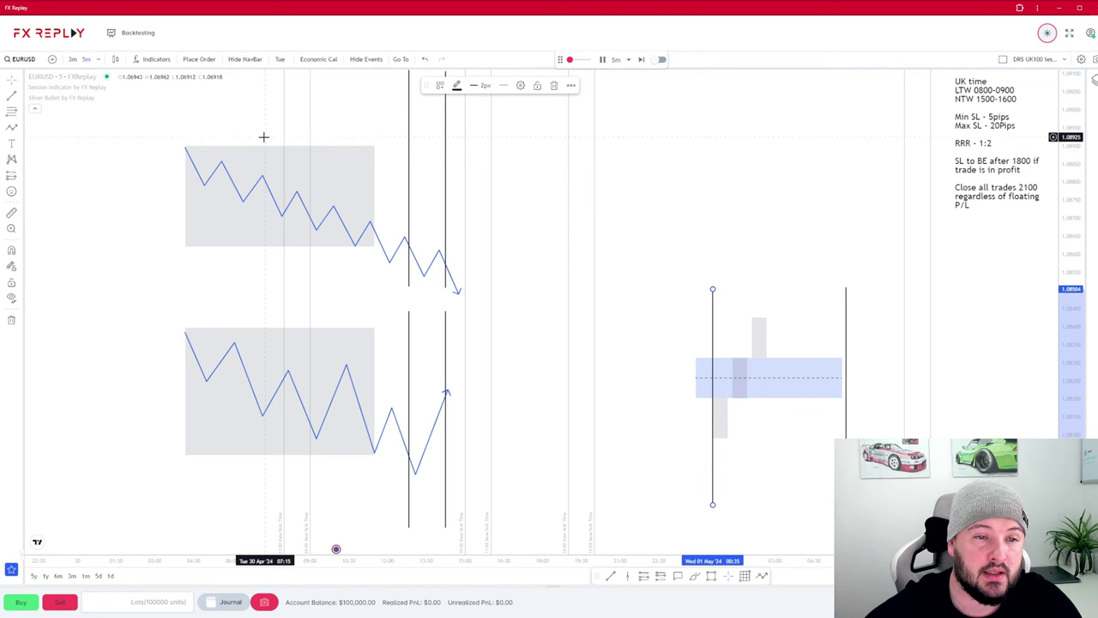
click(373, 195)
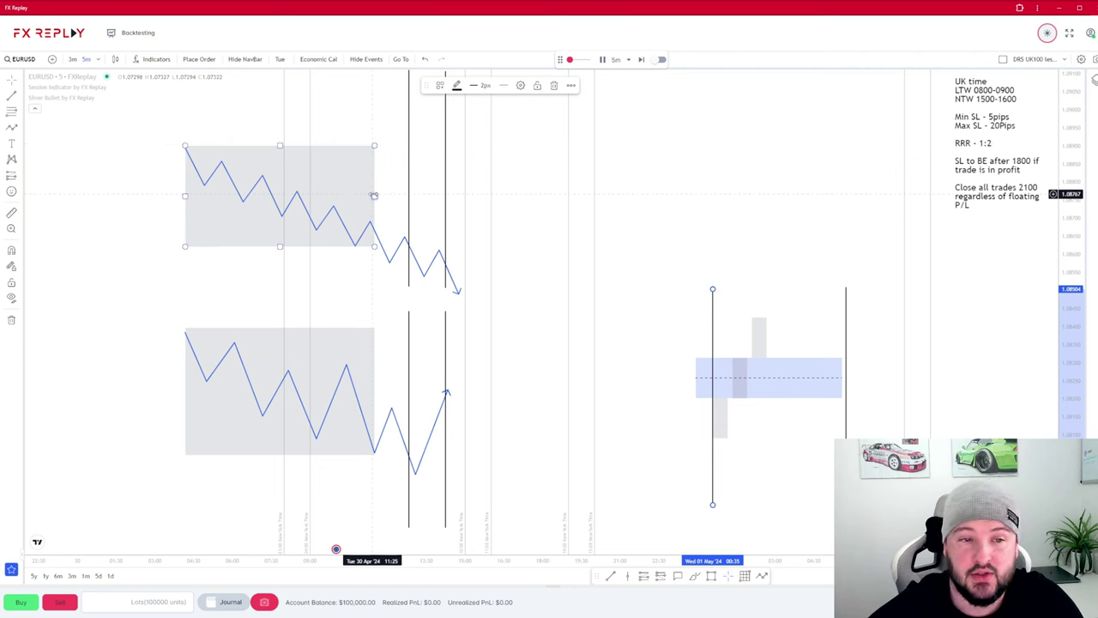
click(302, 204)
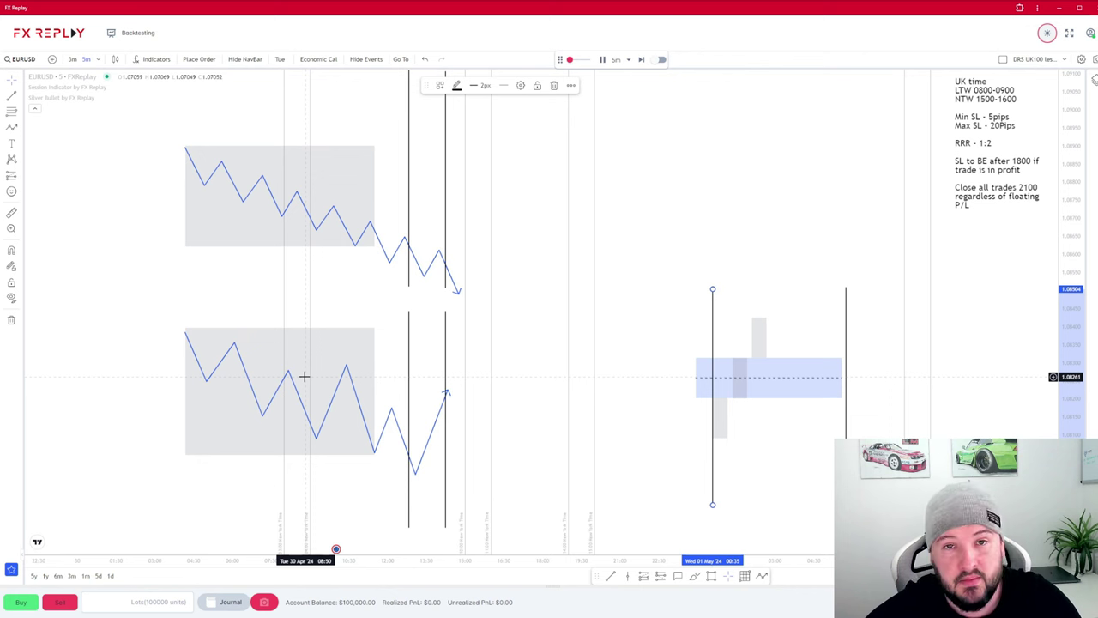
click(375, 453)
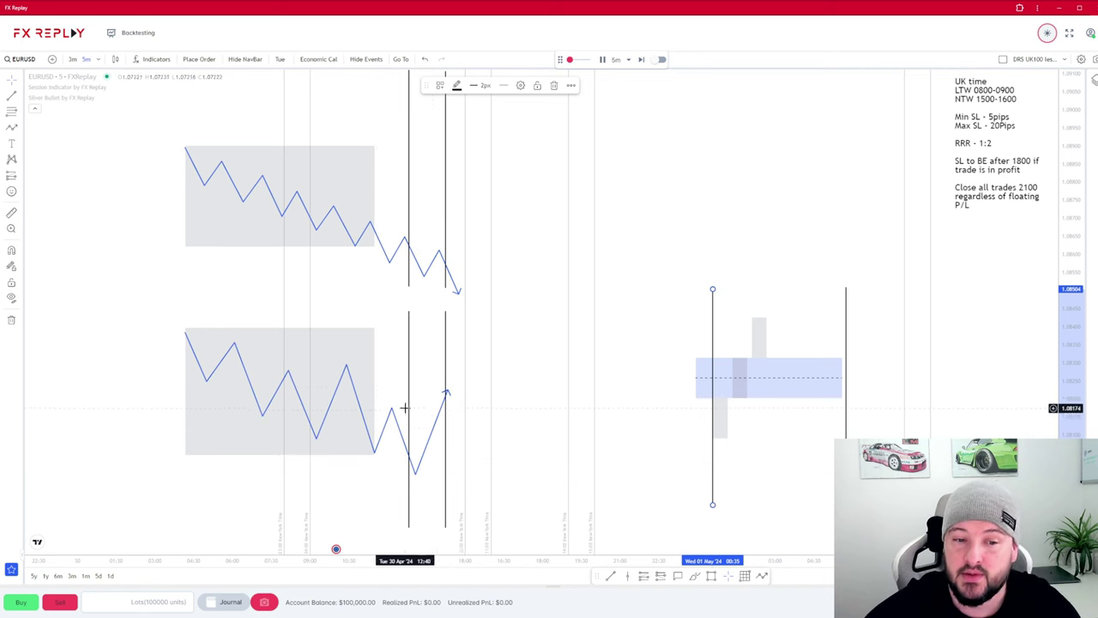
- Start a trend line at the last small swing high of the lower zigzag sketch, just past its grey box
click(613, 564)
click(437, 408)
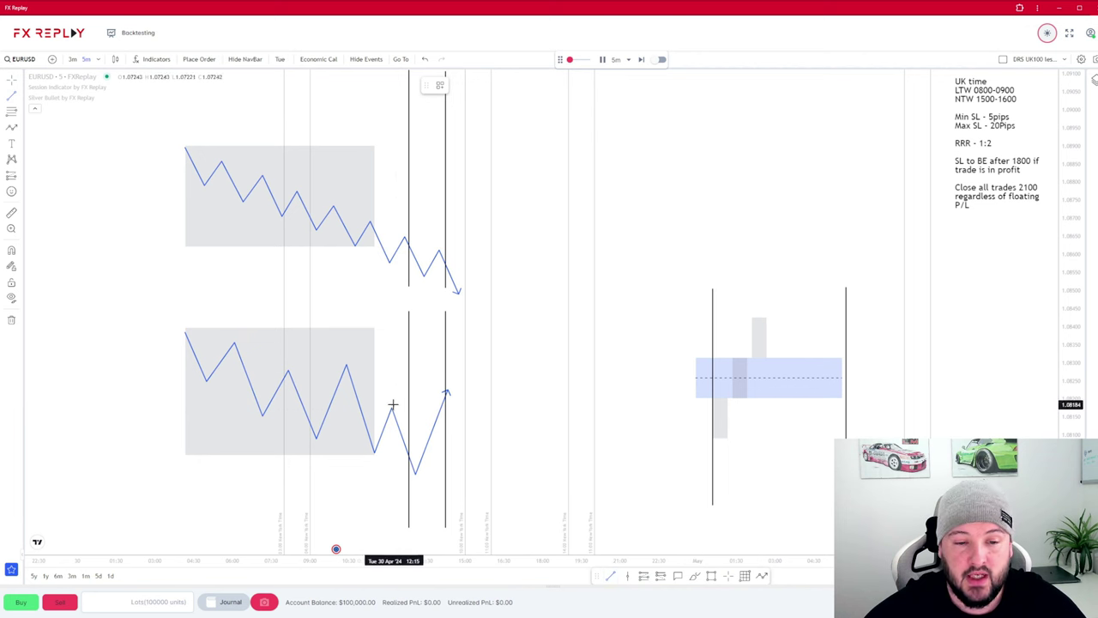
click(378, 408)
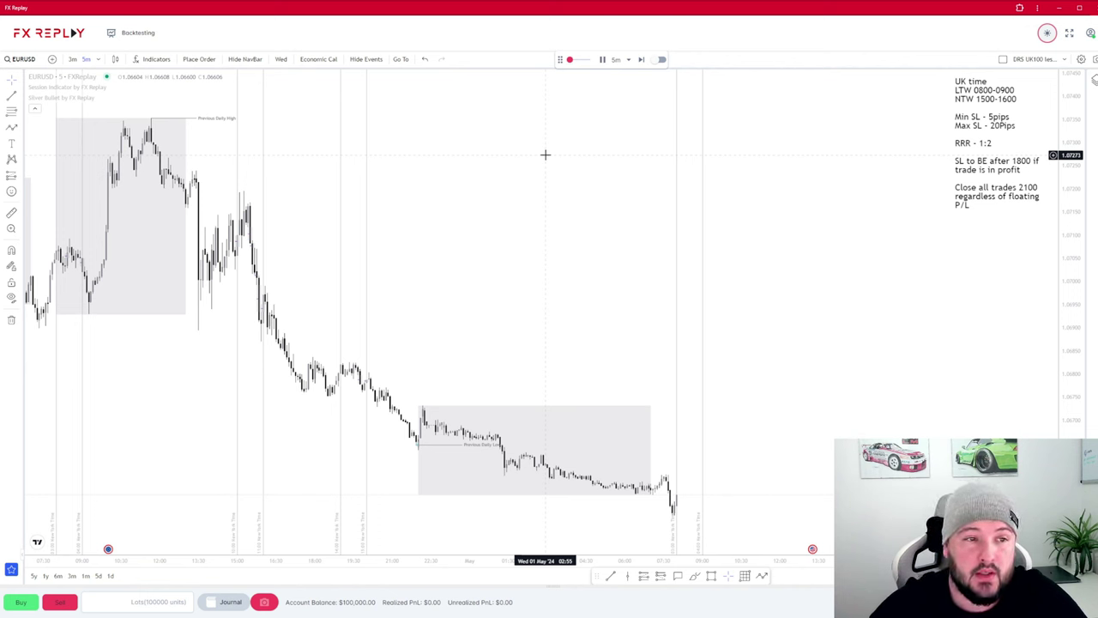
- Review the Session Indicator's input settings for session times, session lines and higher-timeframe highs and lows
mouse_move(65, 89)
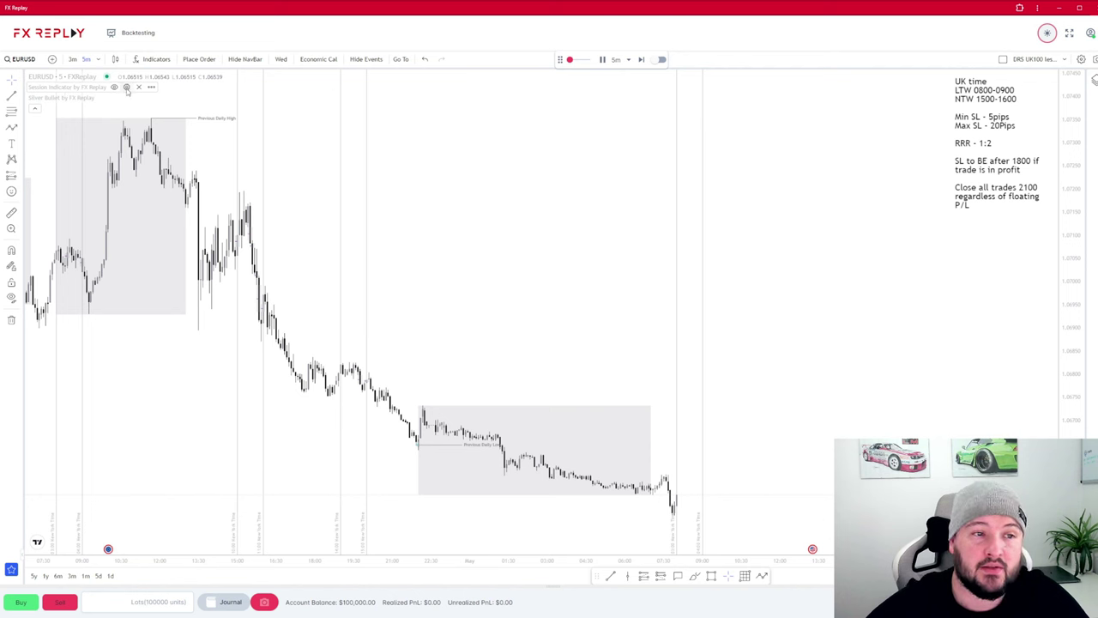
click(126, 87)
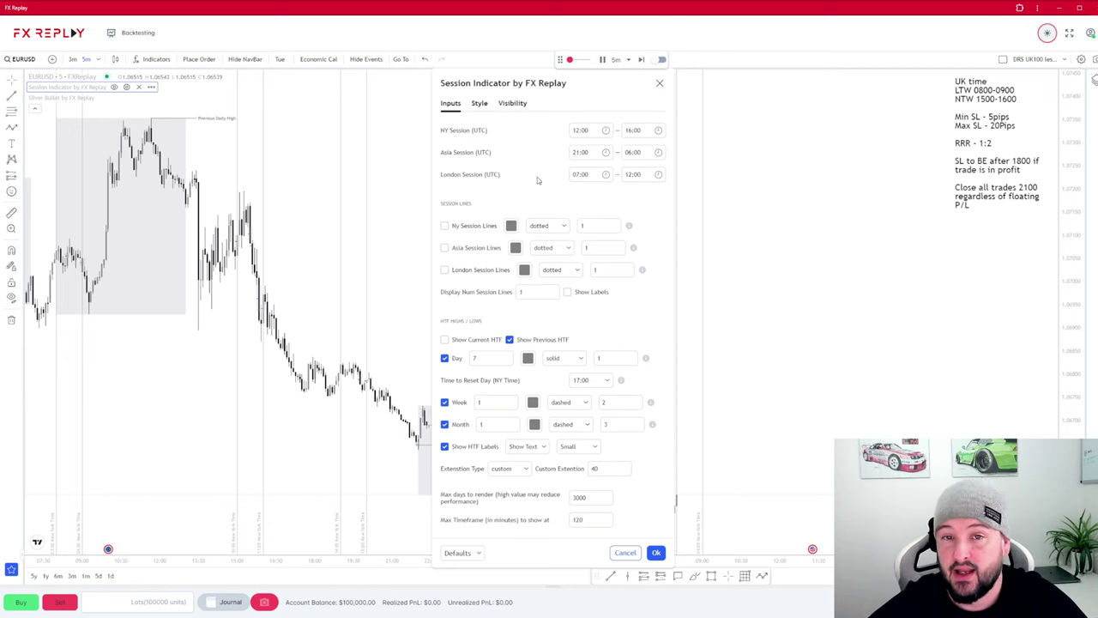
key(Escape)
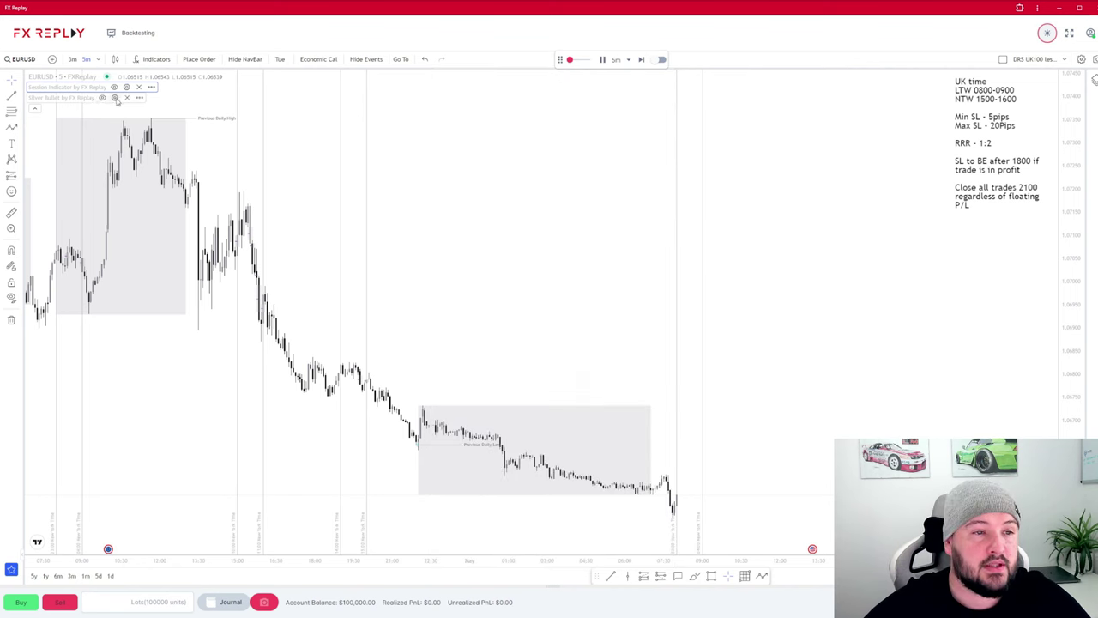
- Review the Silver Bullet indicator's input settings, from the session windows through the FVG, NDOG and NWOG options
click(114, 97)
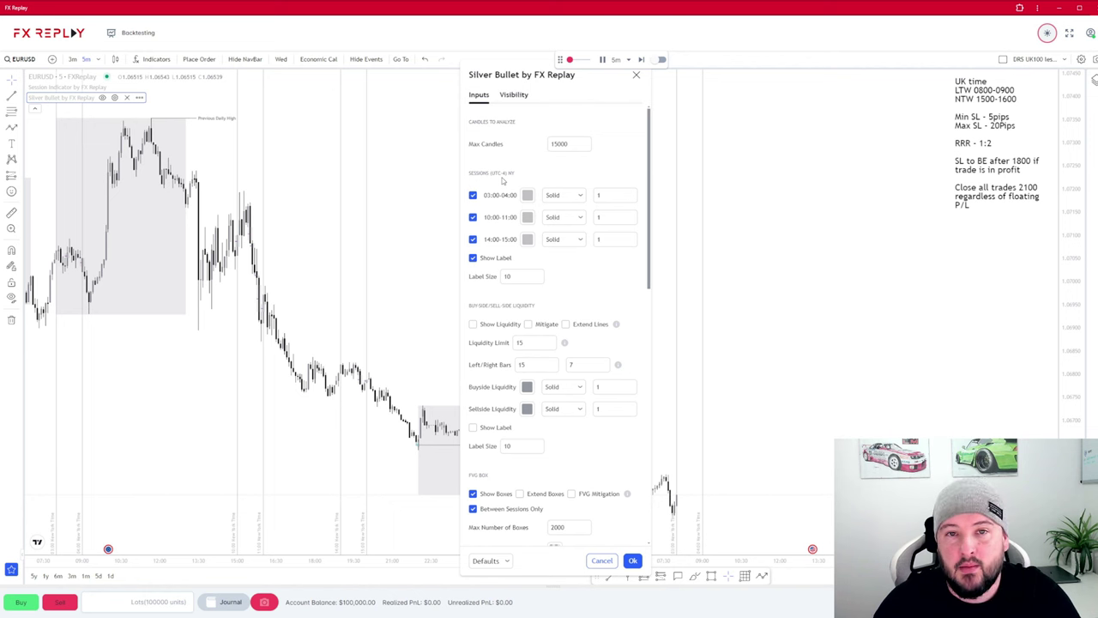
scroll(581, 269, down, 5)
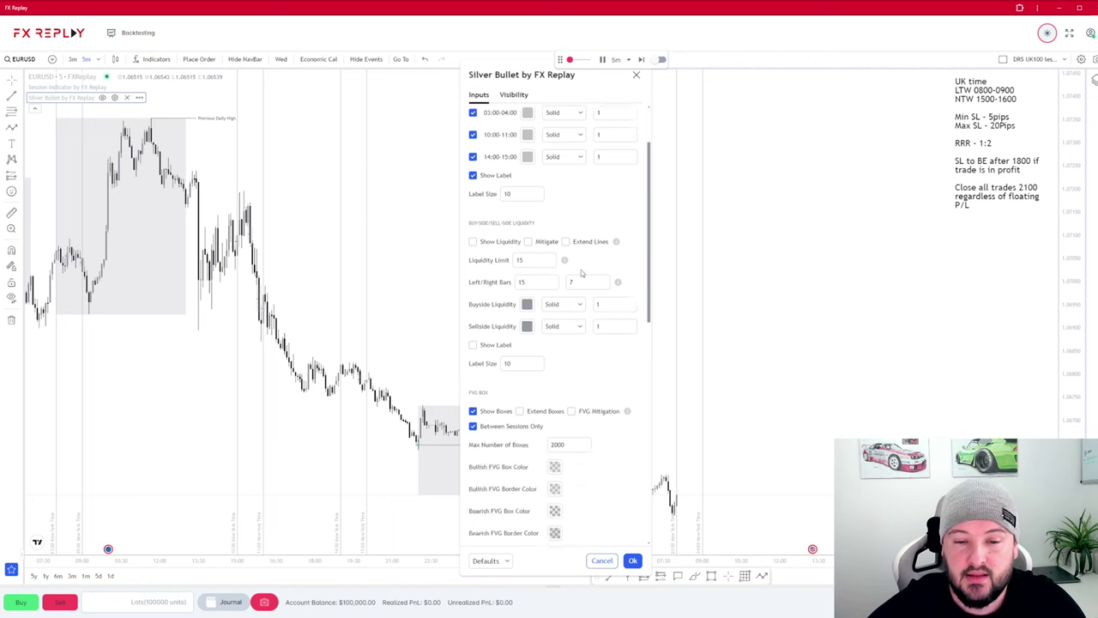
scroll(581, 273, down, 2)
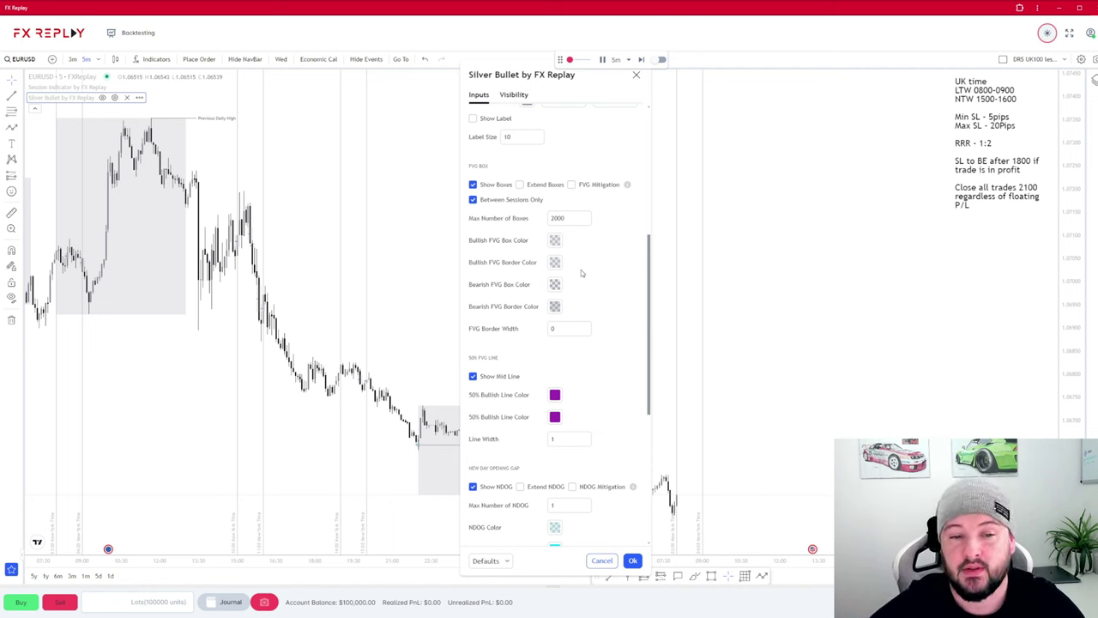
scroll(624, 324, down, 5)
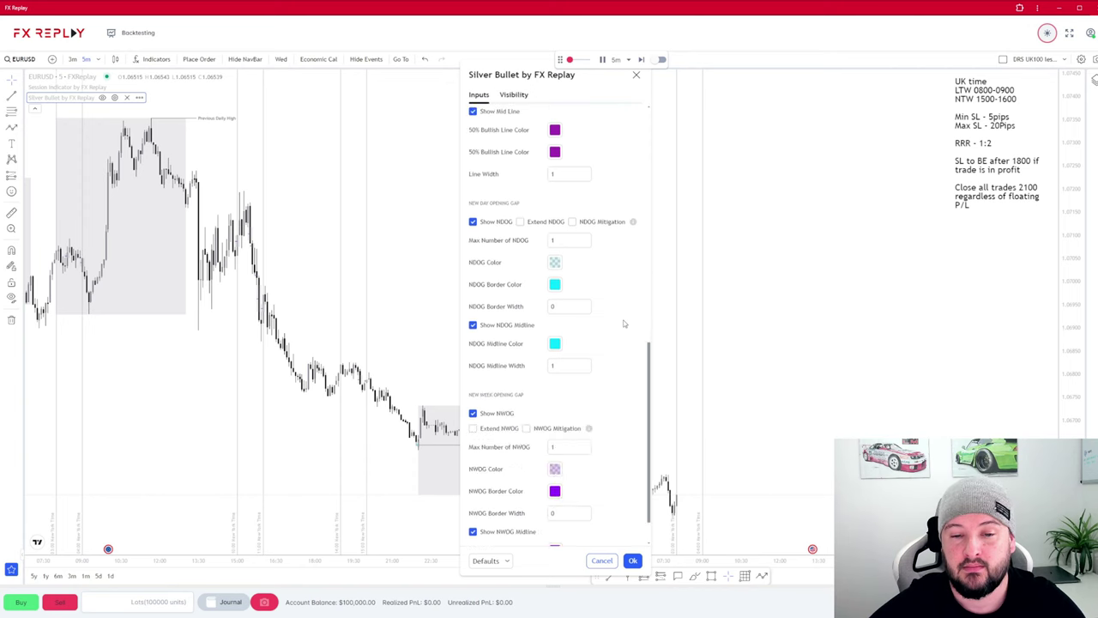
key(Escape)
- Advance the EURUSD replay by three five-minute candles past the 08:00 session line on 1 May
scroll(450, 247, left, 5)
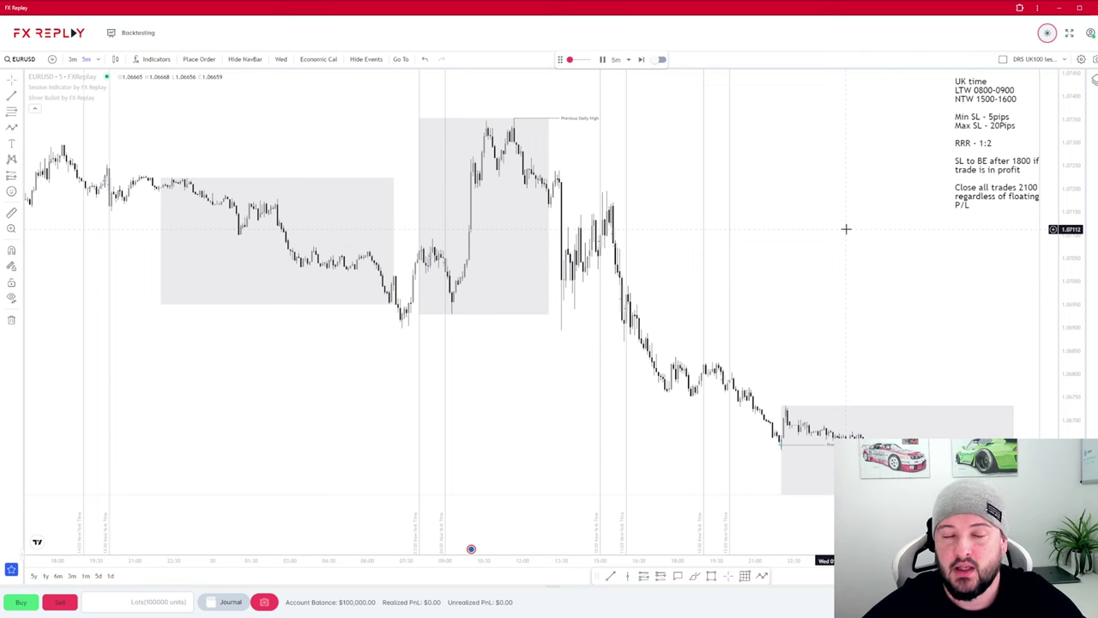
drag(887, 232, 609, 206)
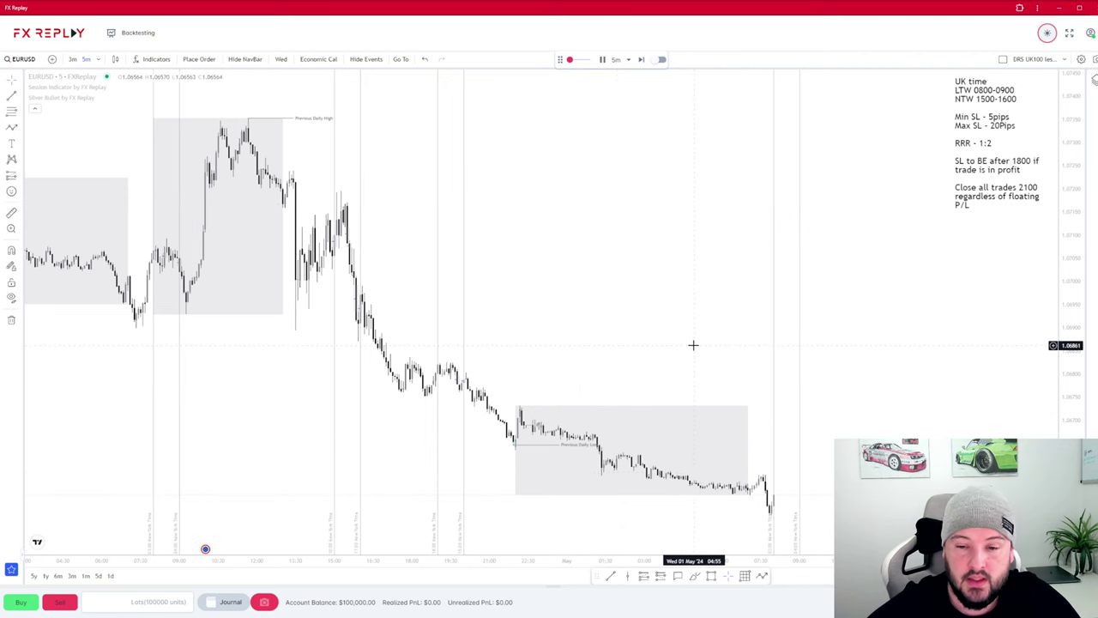
scroll(693, 345, up, 2)
scroll(693, 345, up, 2)
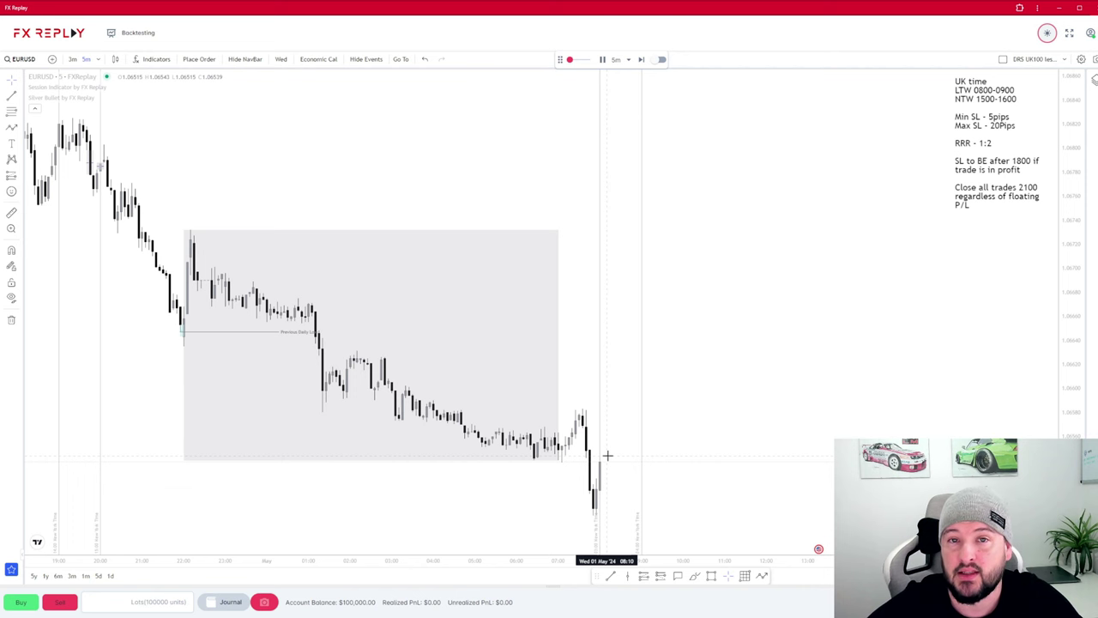
click(642, 62)
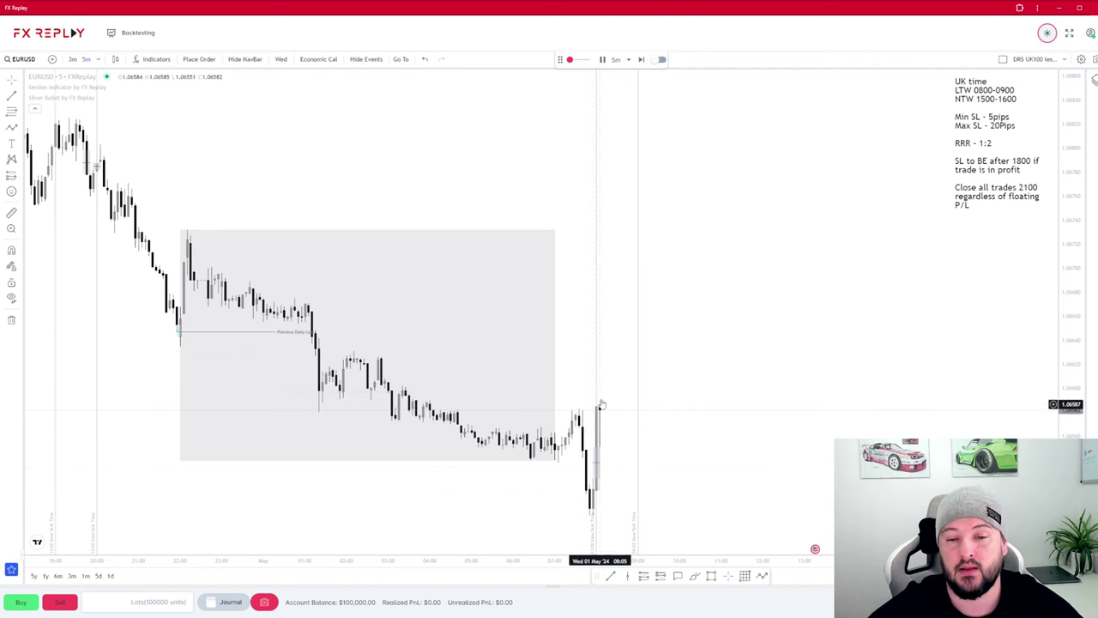
click(641, 59)
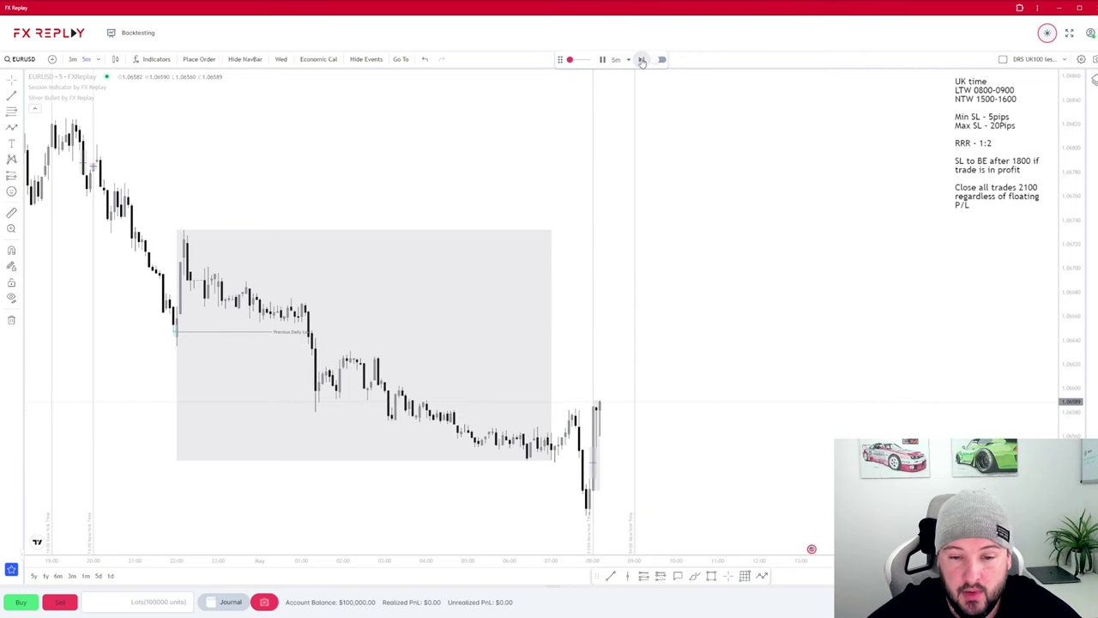
click(641, 59)
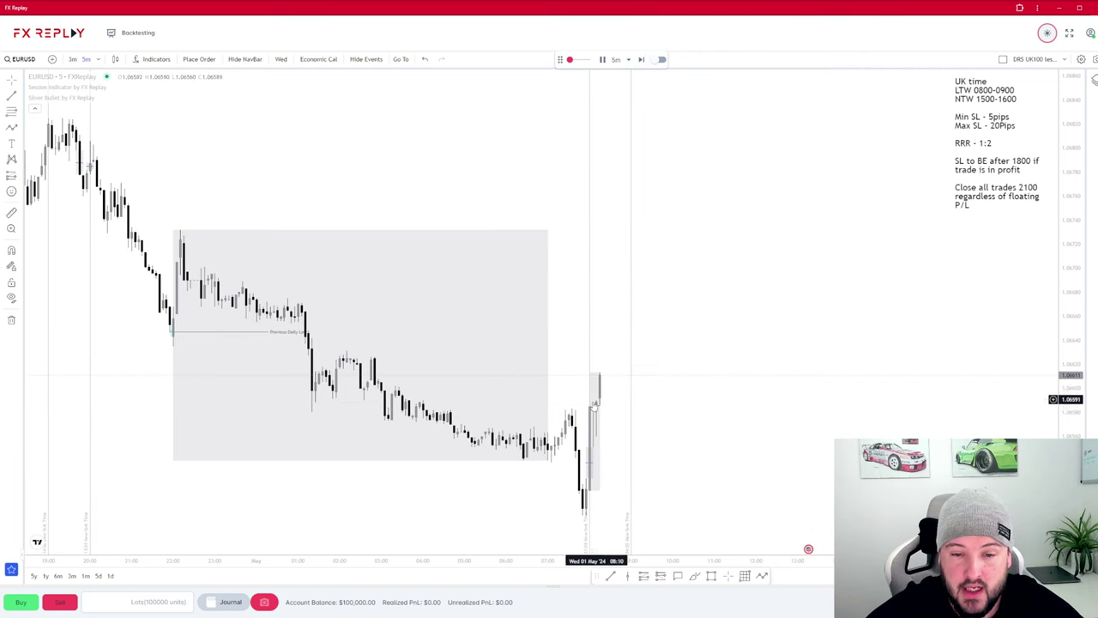
- Draw a horizontal trend line at about 1.06586 from above the last swing high to the 08:00 candle and apply the SMS template
scroll(598, 410, up, 5)
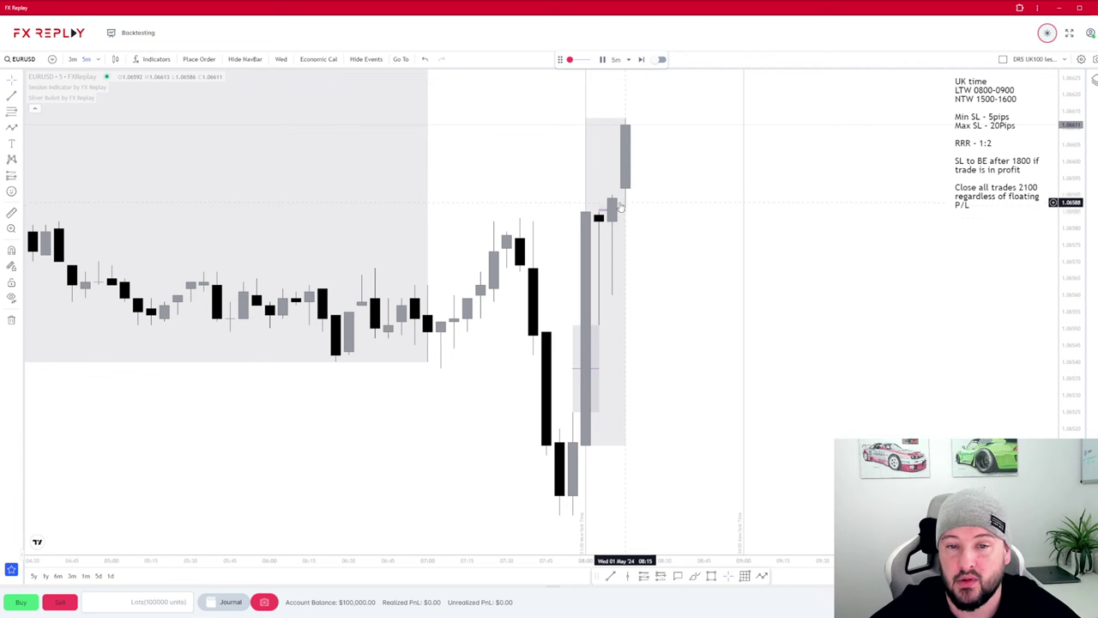
scroll(598, 206, down, 5)
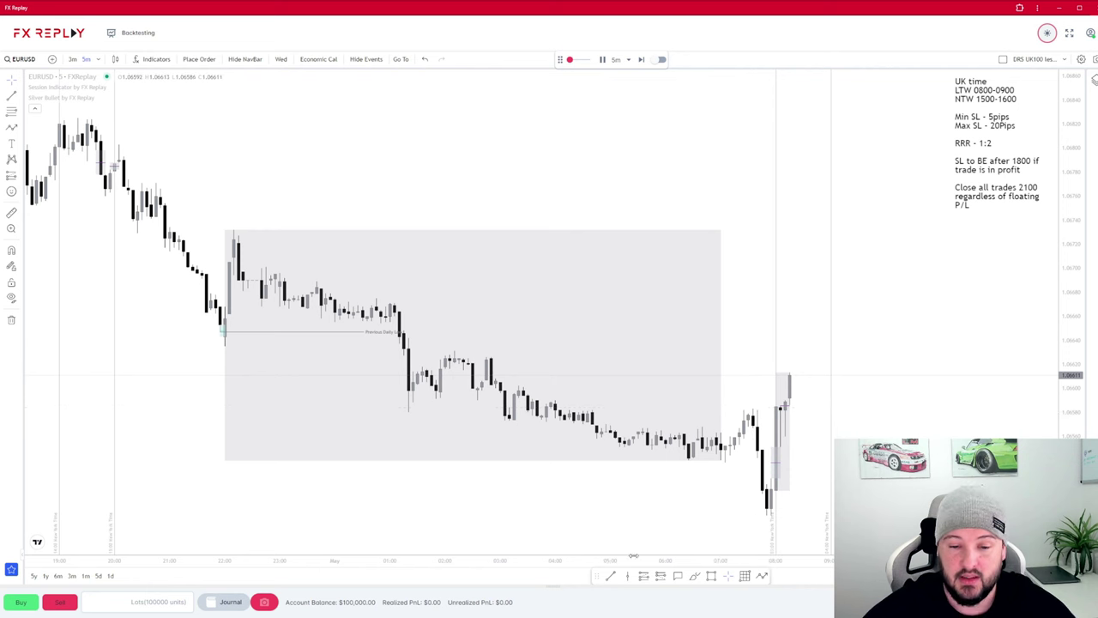
click(610, 576)
click(730, 405)
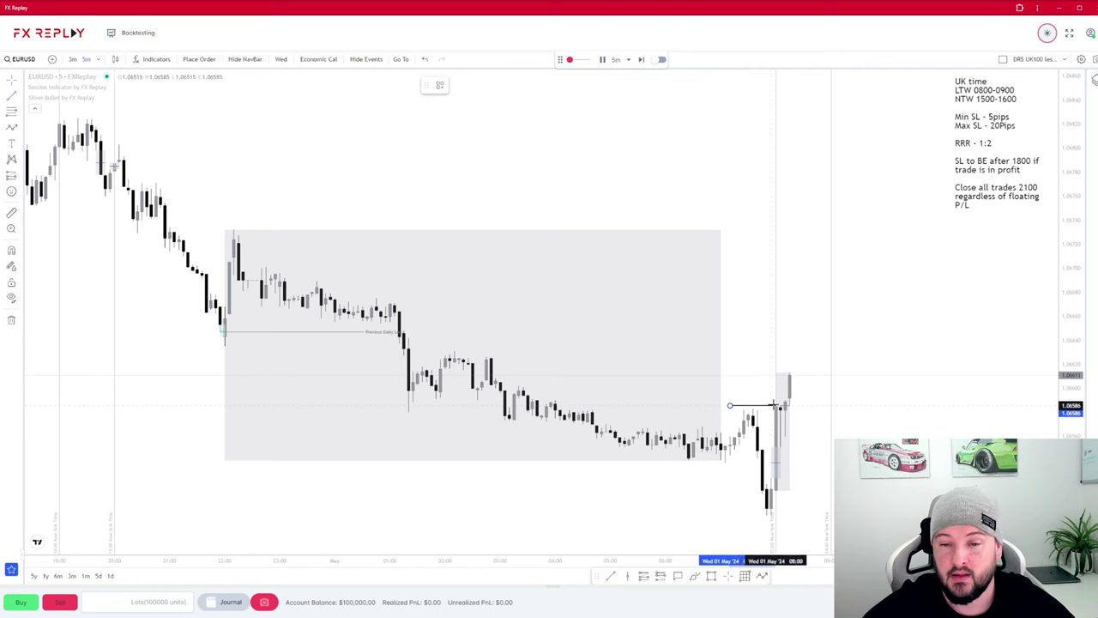
click(775, 405)
click(439, 85)
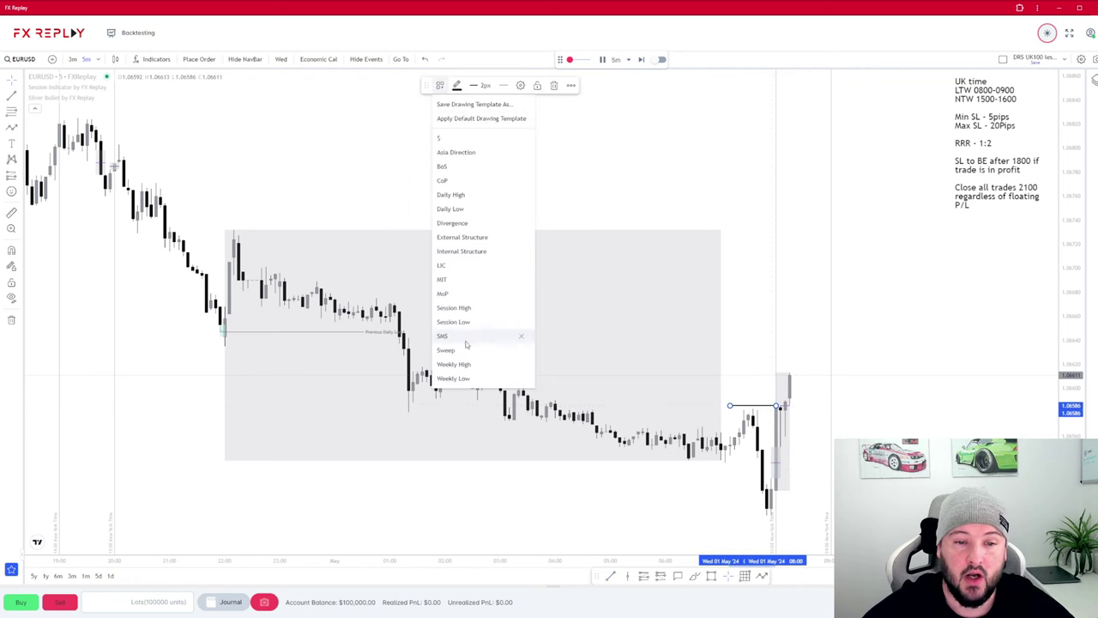
click(466, 342)
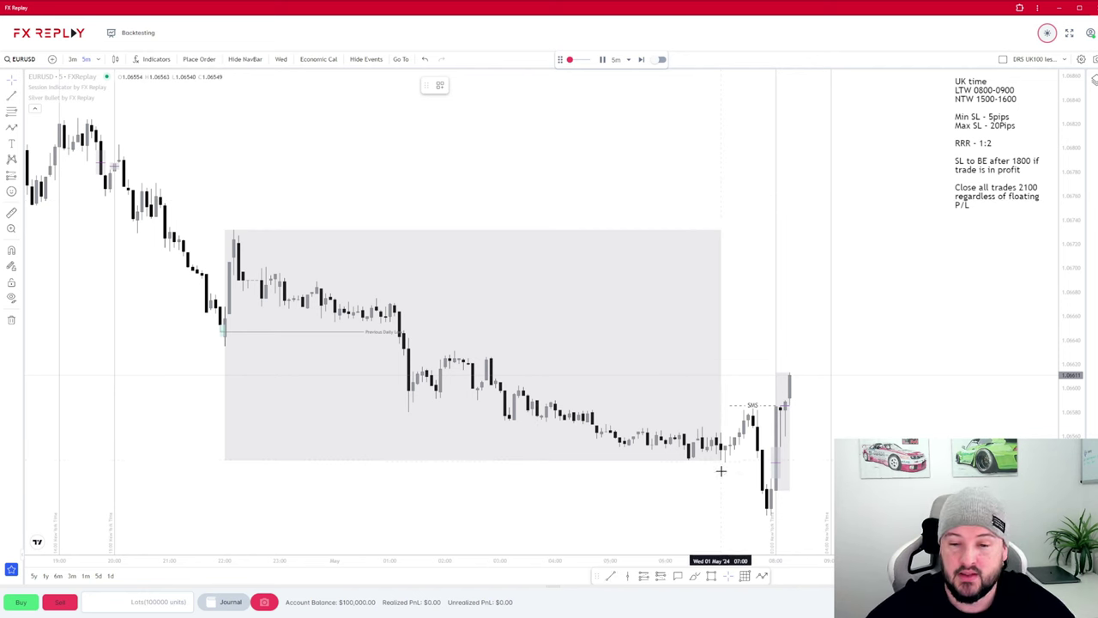
- Mark the low beneath the Asia session box with a short dashed line and place a horizontal line at the swing low, 1.06494
click(753, 462)
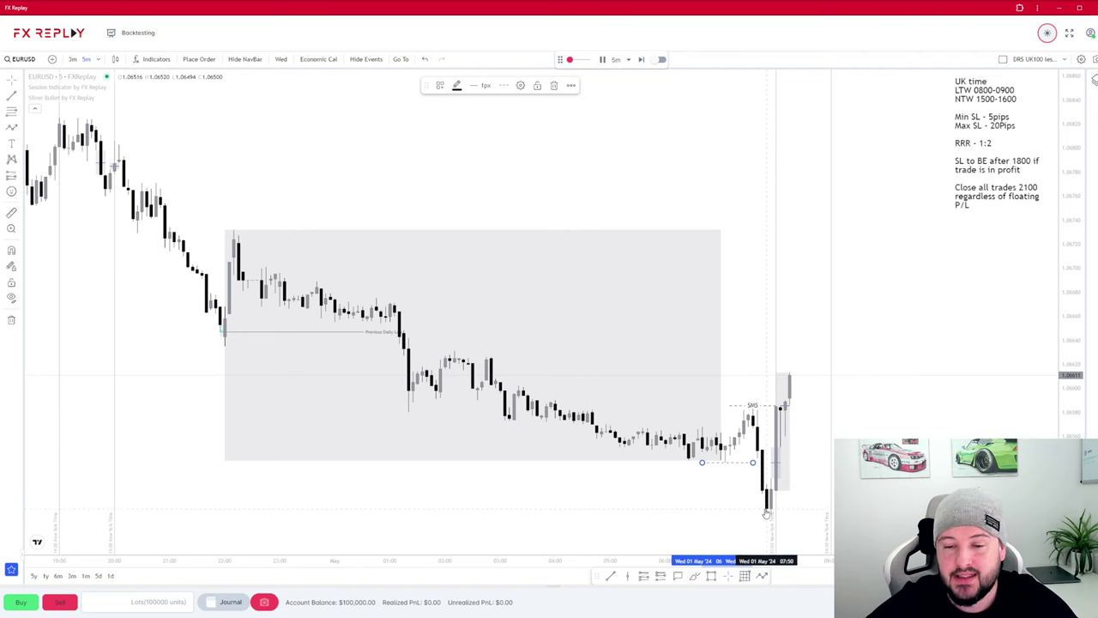
scroll(764, 510, down, 10)
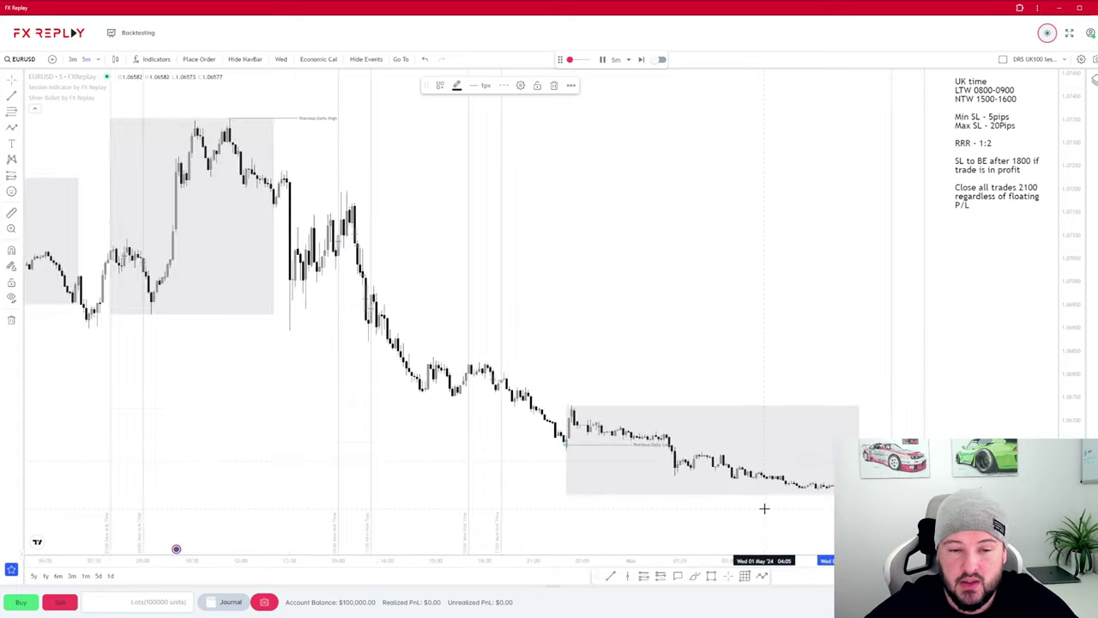
scroll(762, 508, down, 2)
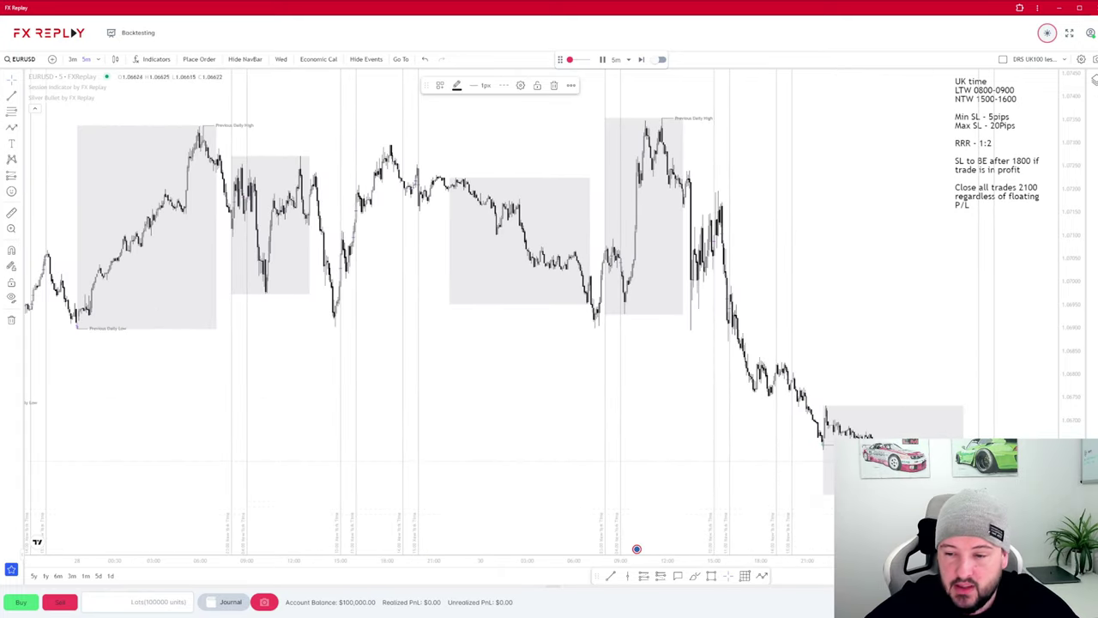
scroll(800, 495, up, 10)
scroll(800, 495, up, 5)
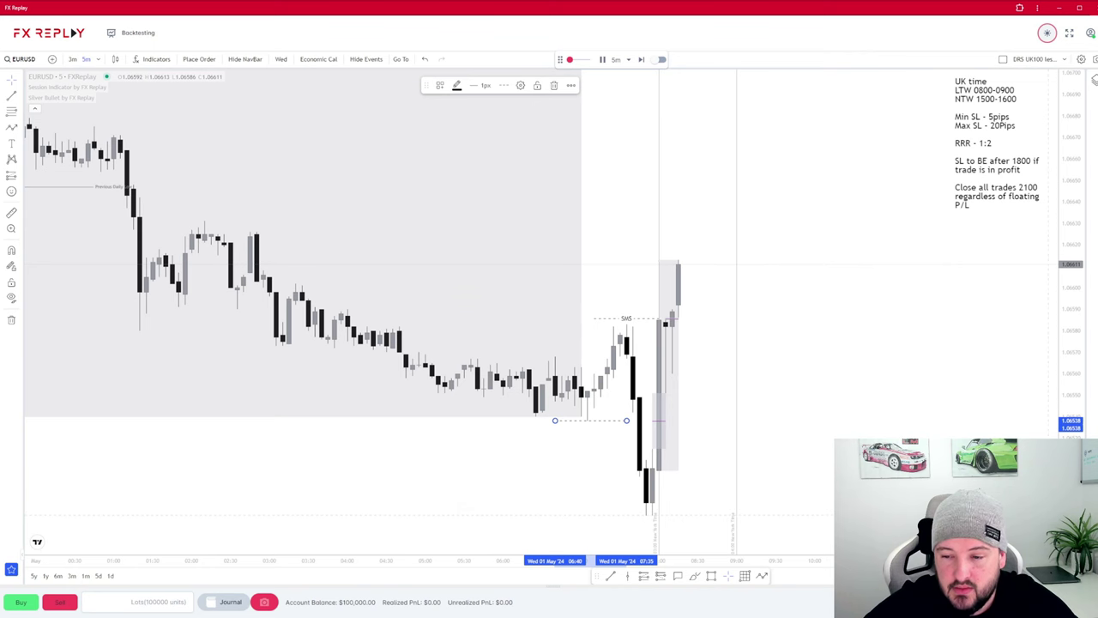
click(759, 484)
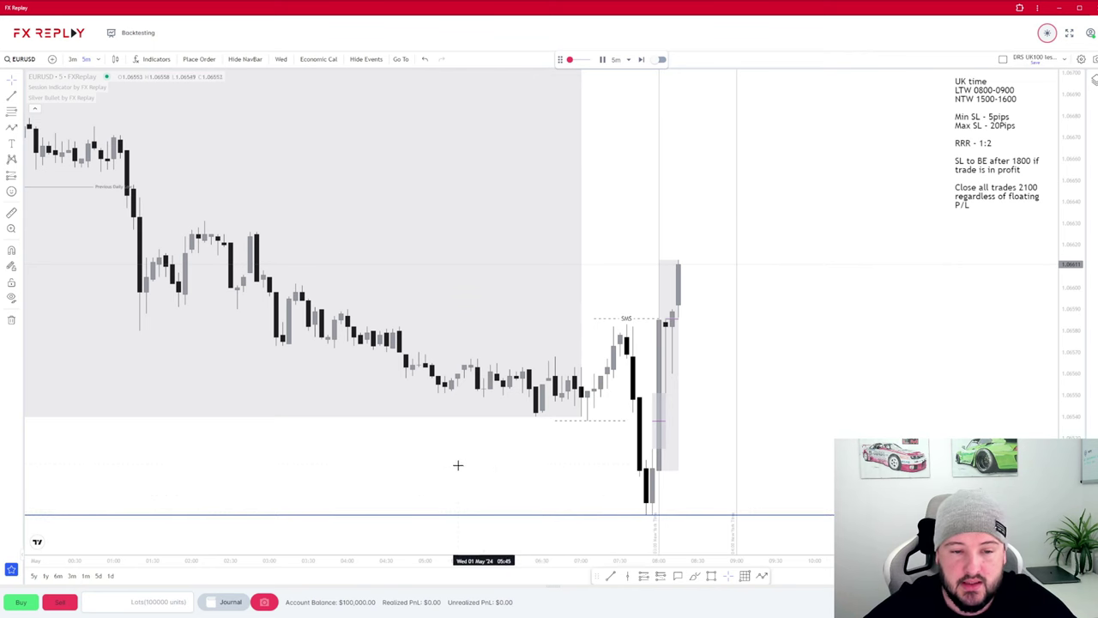
- Draw a rectangle over the range of the 08:05 bearish candle on 23 Apr '24, extending it to 08:45
scroll(442, 464, down, 12)
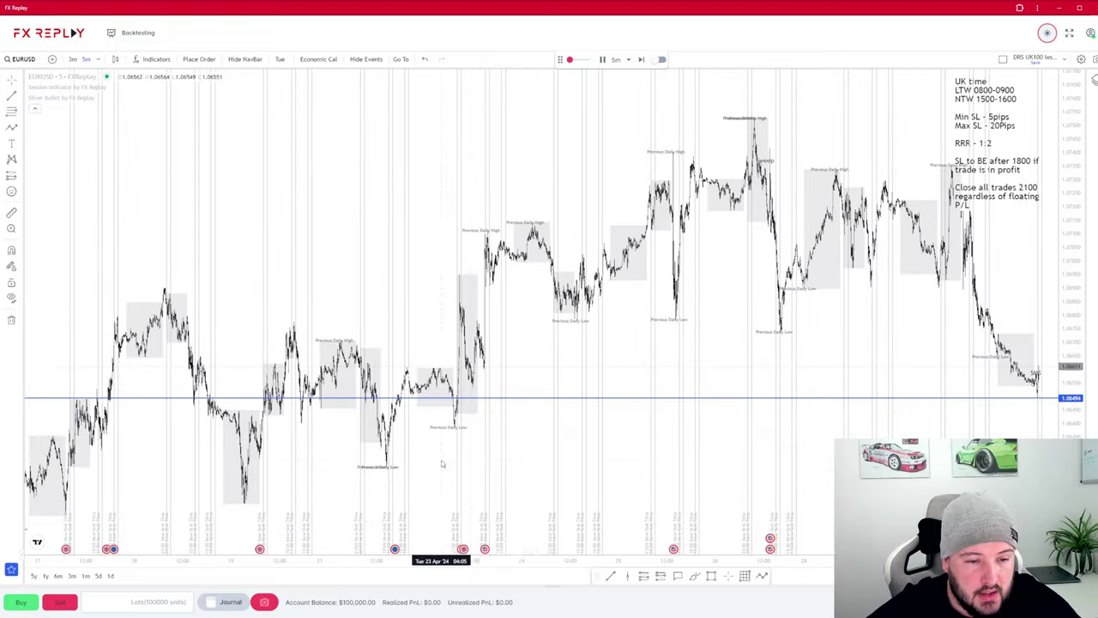
scroll(455, 393, up, 6)
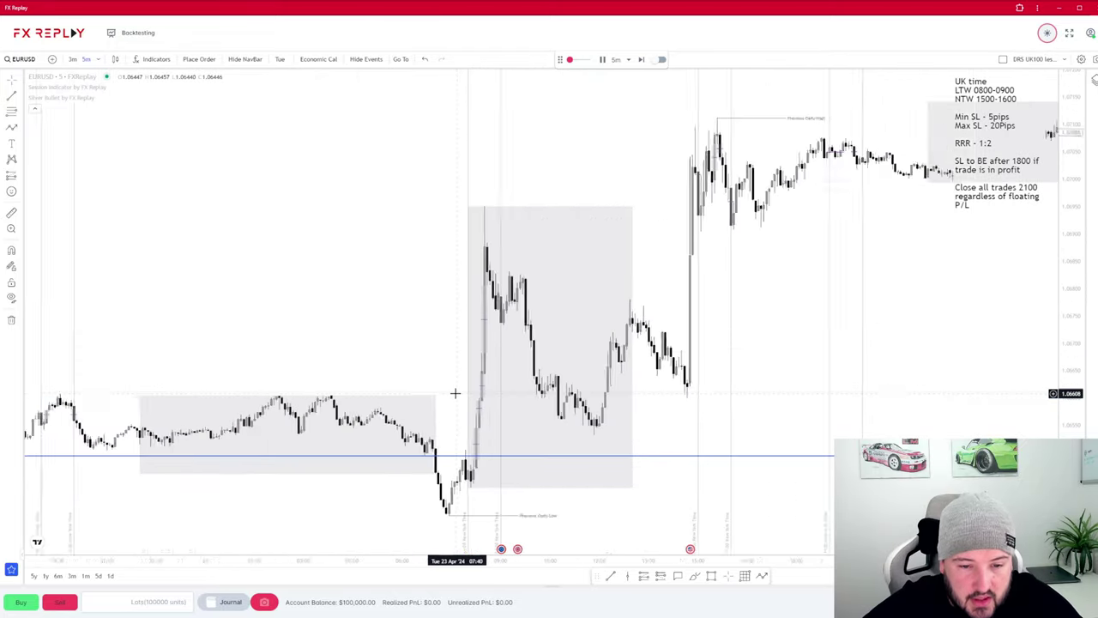
scroll(454, 393, up, 4)
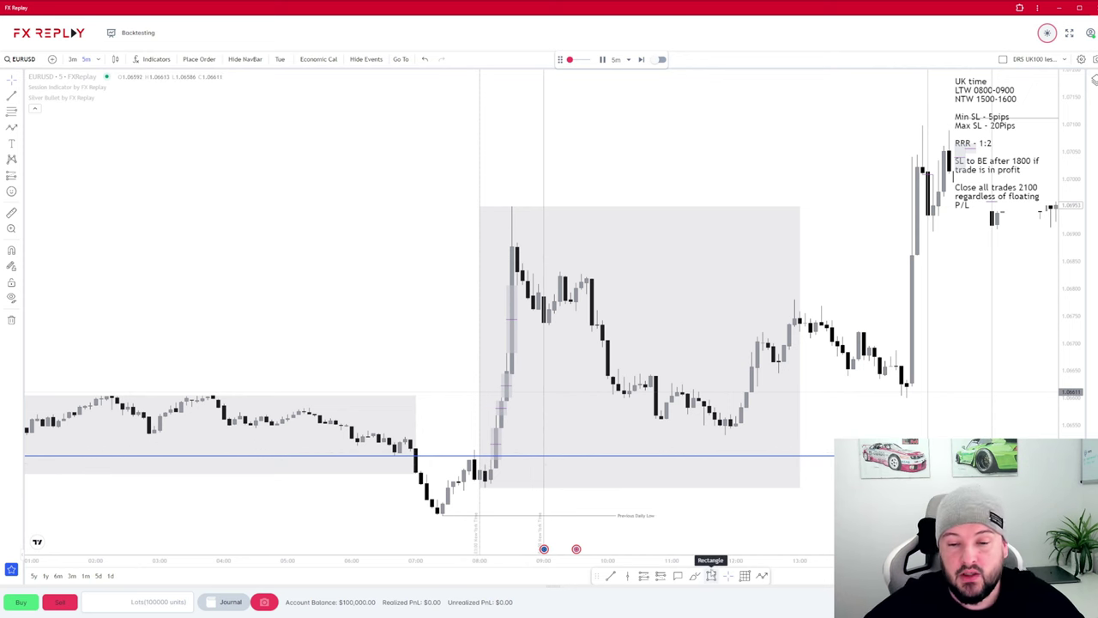
click(710, 575)
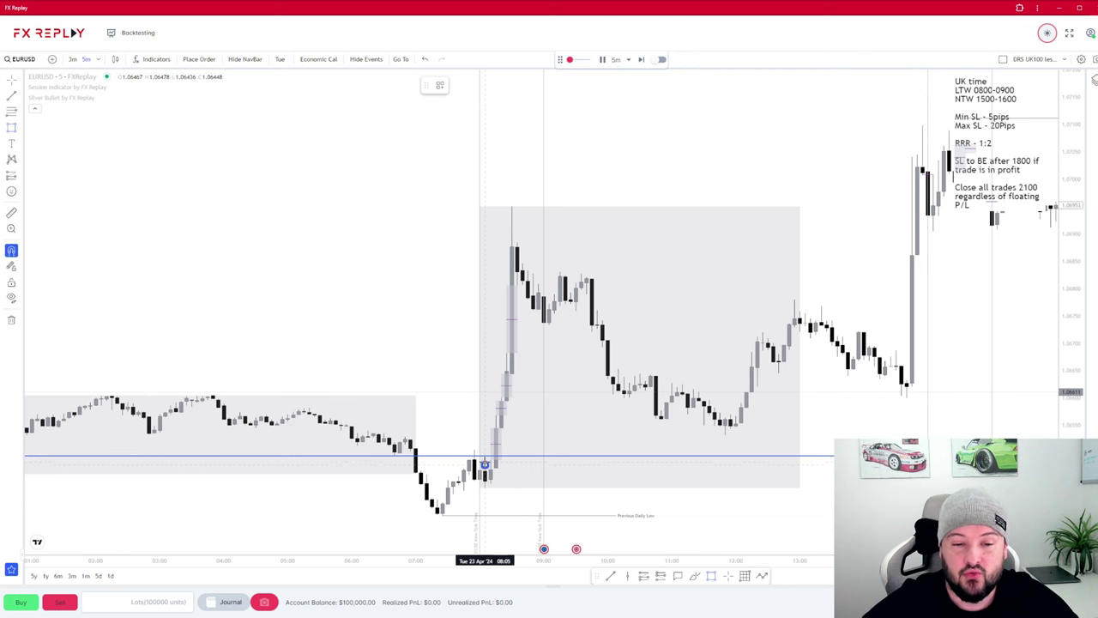
drag(485, 464, 528, 487)
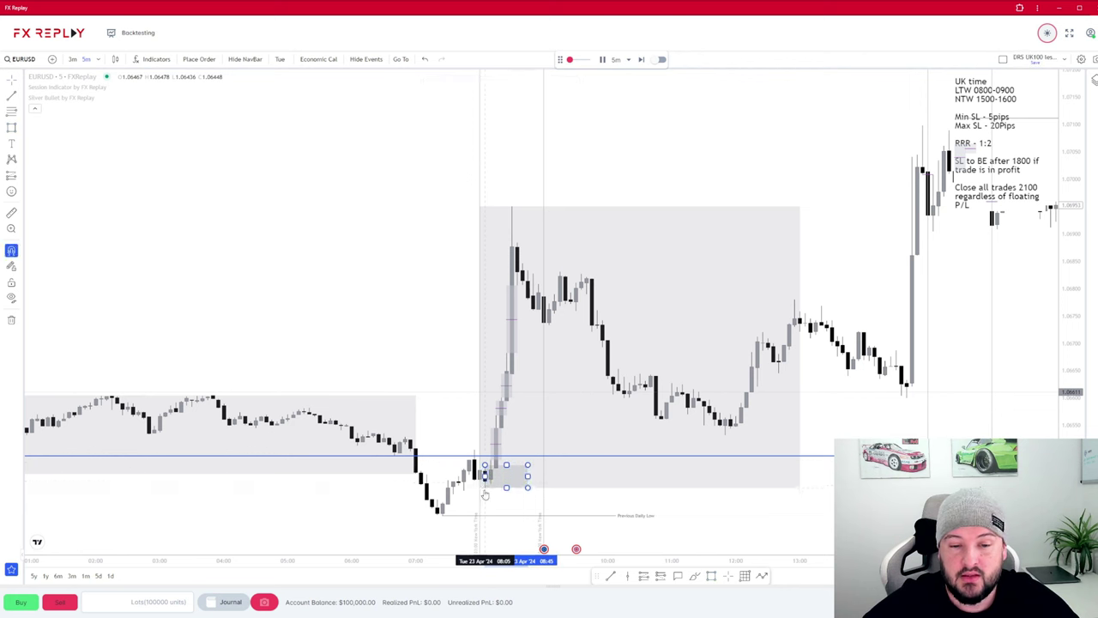
- Extend the 23 Apr '24 entry-zone rectangle to 10:15 and enlarge it over the preceding candles up to 1.06505
drag(528, 487, 624, 487)
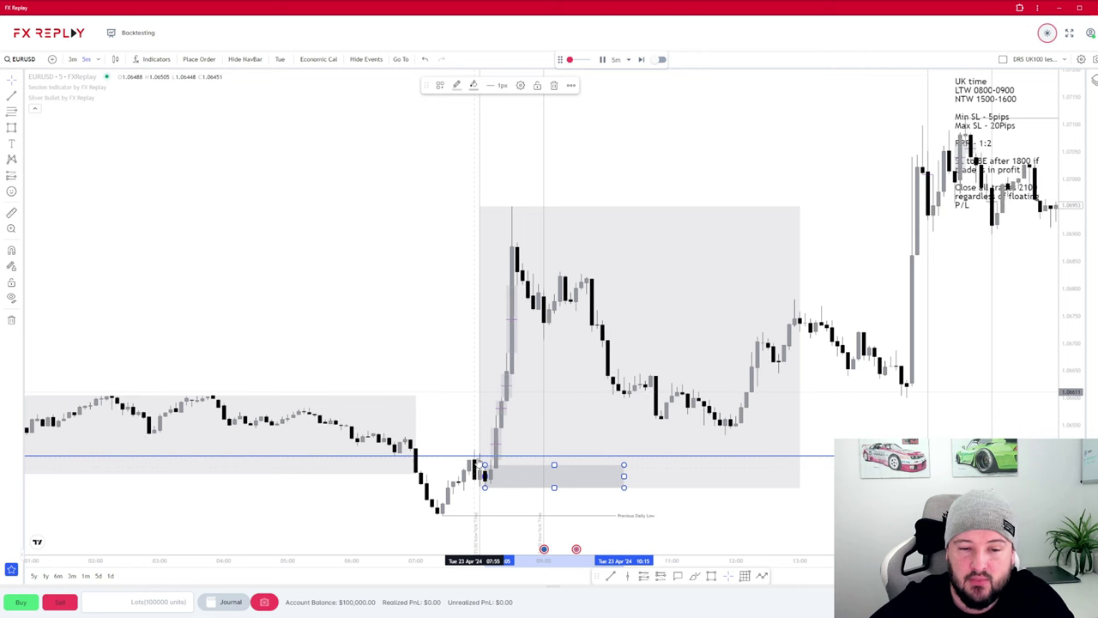
drag(485, 465, 474, 449)
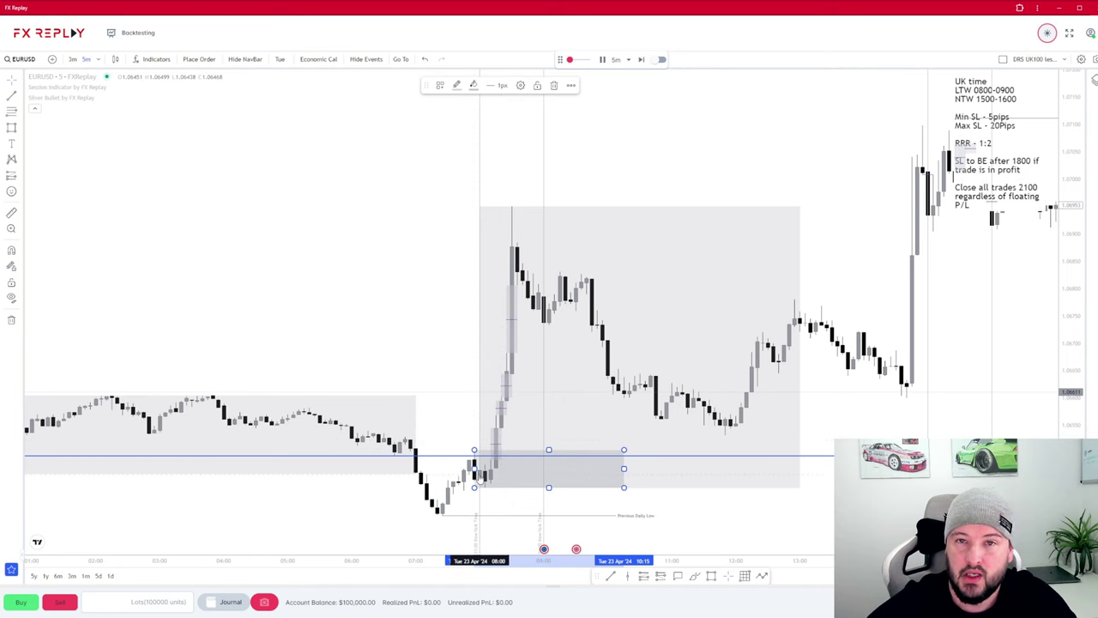
- Delete the horizontal line at the 1 May swing low, 1.06494
scroll(832, 412, down, 5)
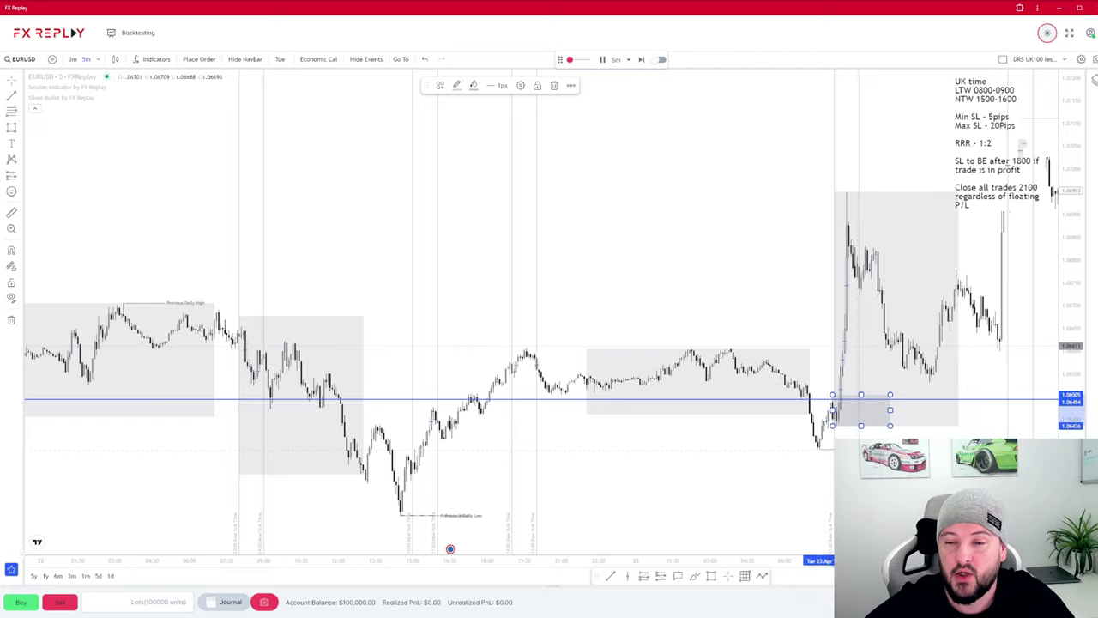
drag(917, 442, 396, 443)
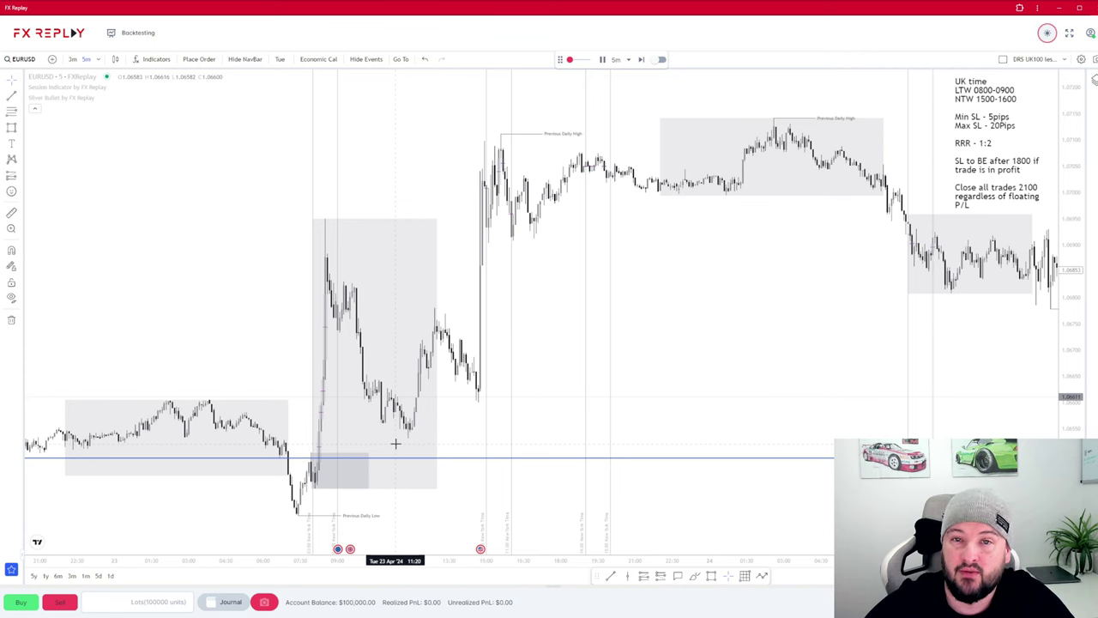
scroll(392, 444, down, 3)
drag(393, 443, 257, 519)
drag(219, 470, 892, 498)
scroll(877, 403, down, 3)
scroll(877, 403, up, 3)
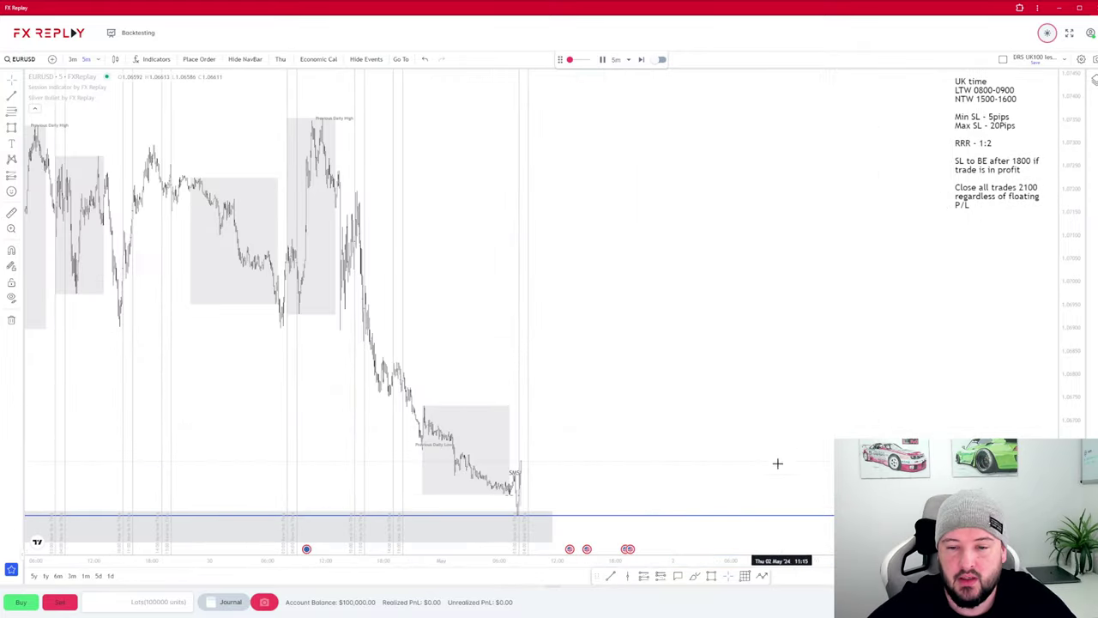
click(760, 518)
- Place a long position at the 08:15 candle on 1 May with entry 1.06586 and lower its stop to 1.06536
scroll(508, 450, up, 5)
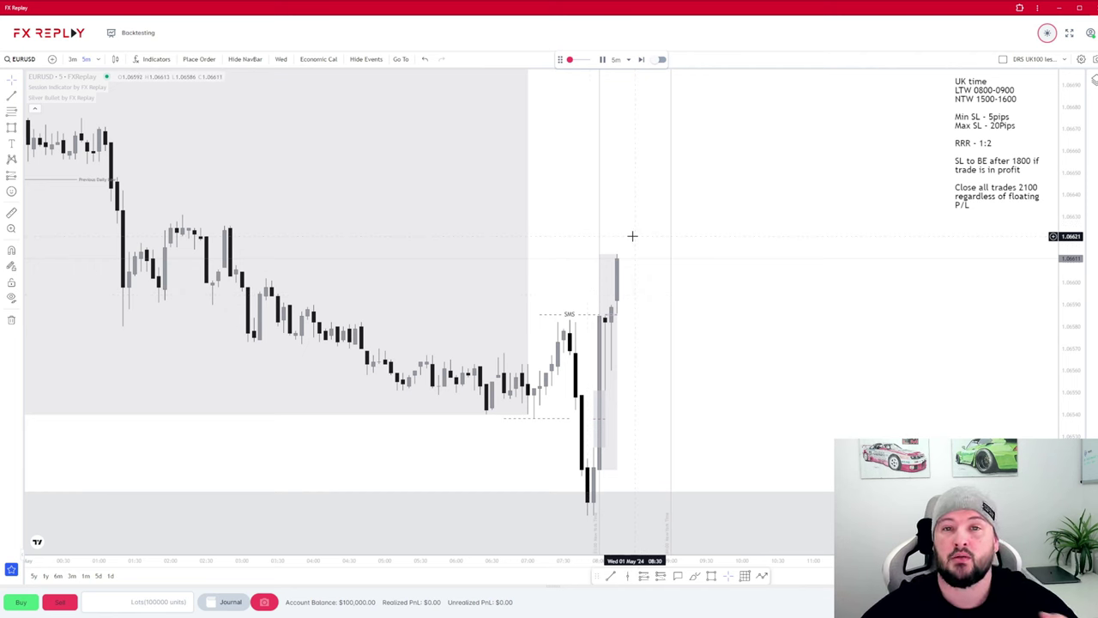
click(614, 314)
scroll(572, 300, up, 3)
scroll(572, 296, left, 5)
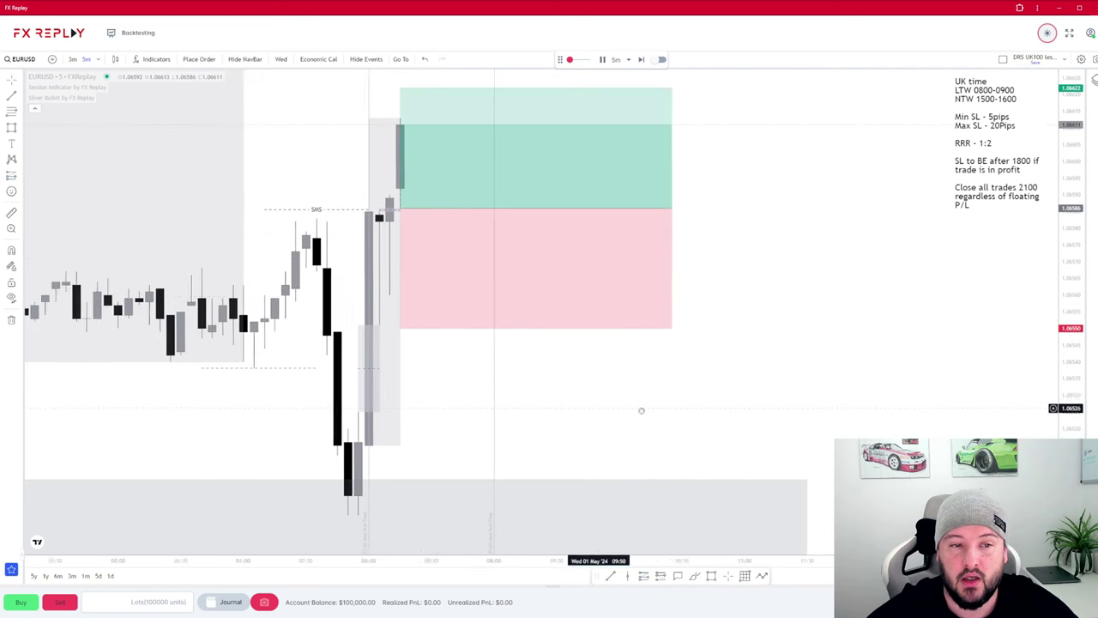
scroll(514, 169, up, 2)
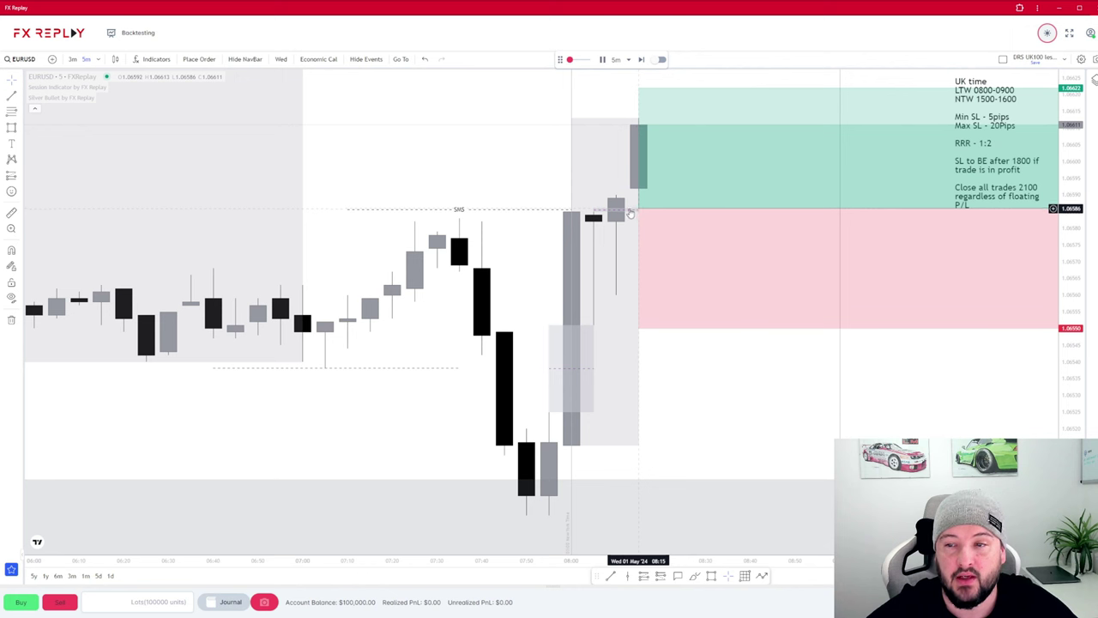
mouse_move(684, 295)
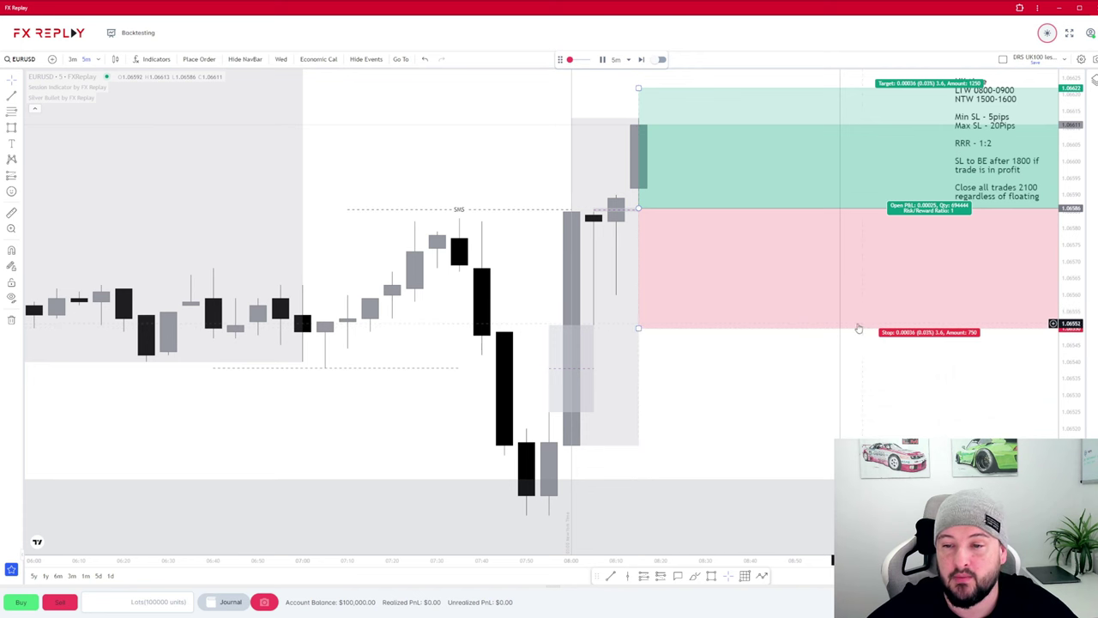
drag(638, 329, 646, 375)
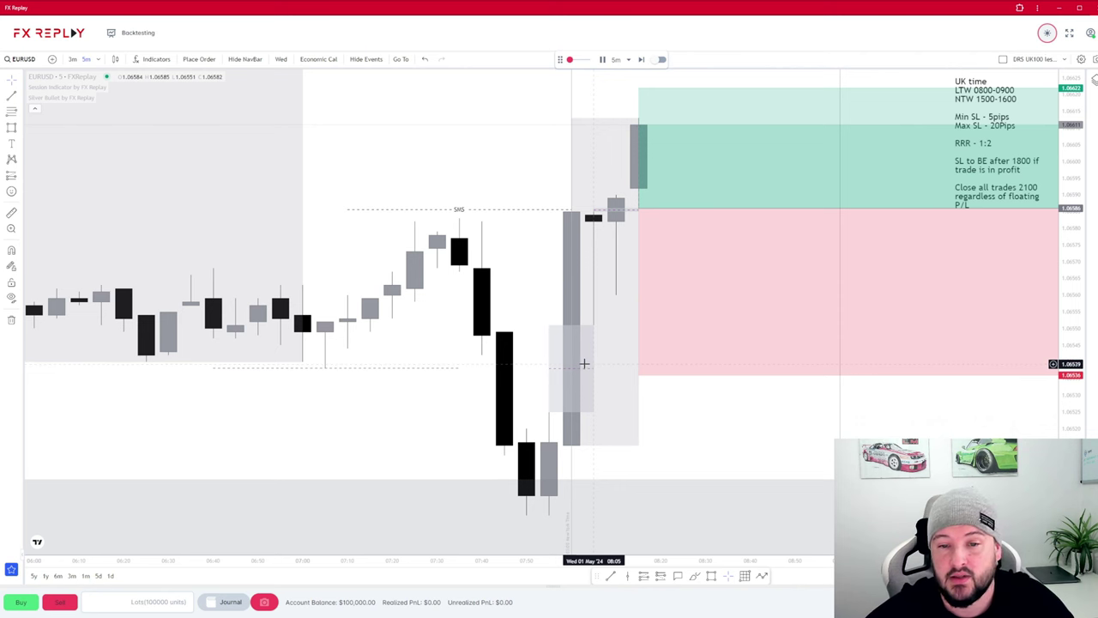
- Raise the long position's target to 1.06686 for a risk/reward ratio of 2
drag(740, 414, 517, 430)
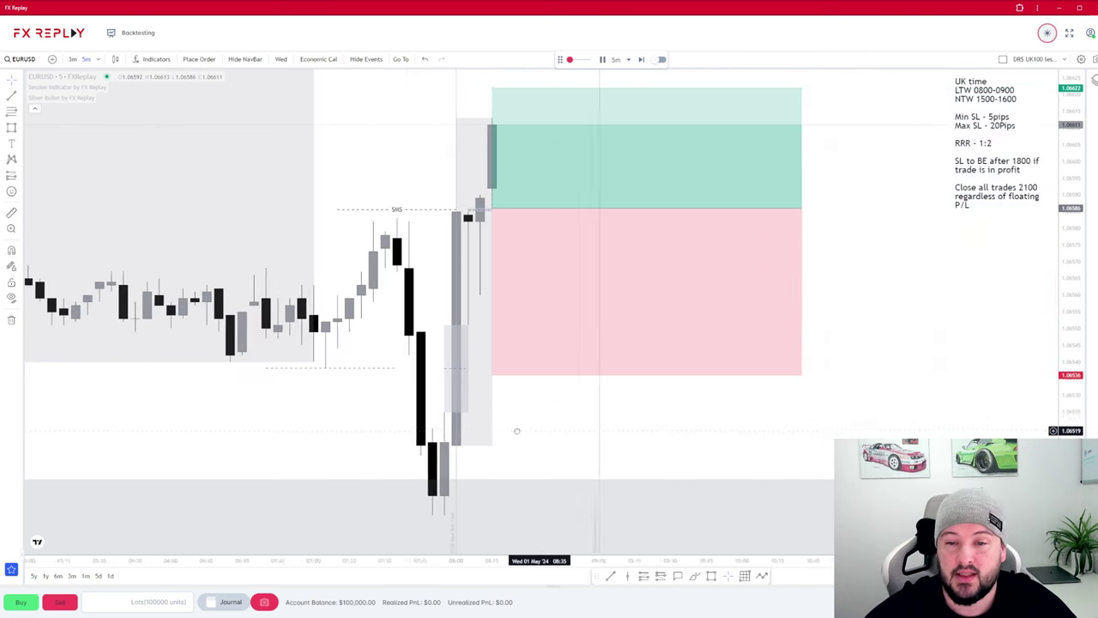
scroll(632, 409, down, 5)
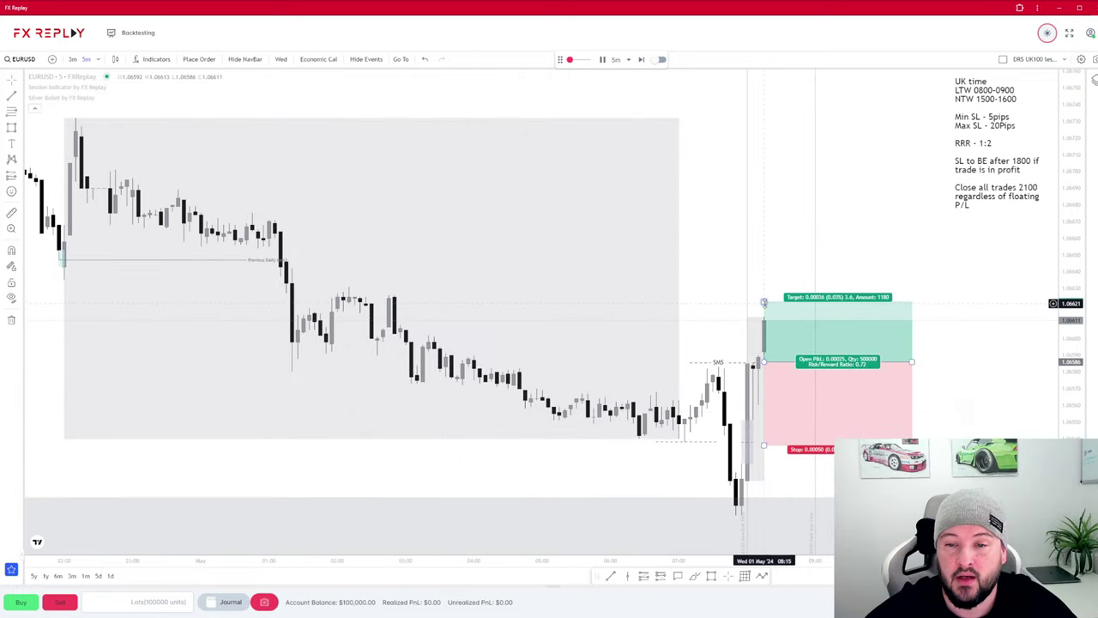
drag(764, 302, 774, 204)
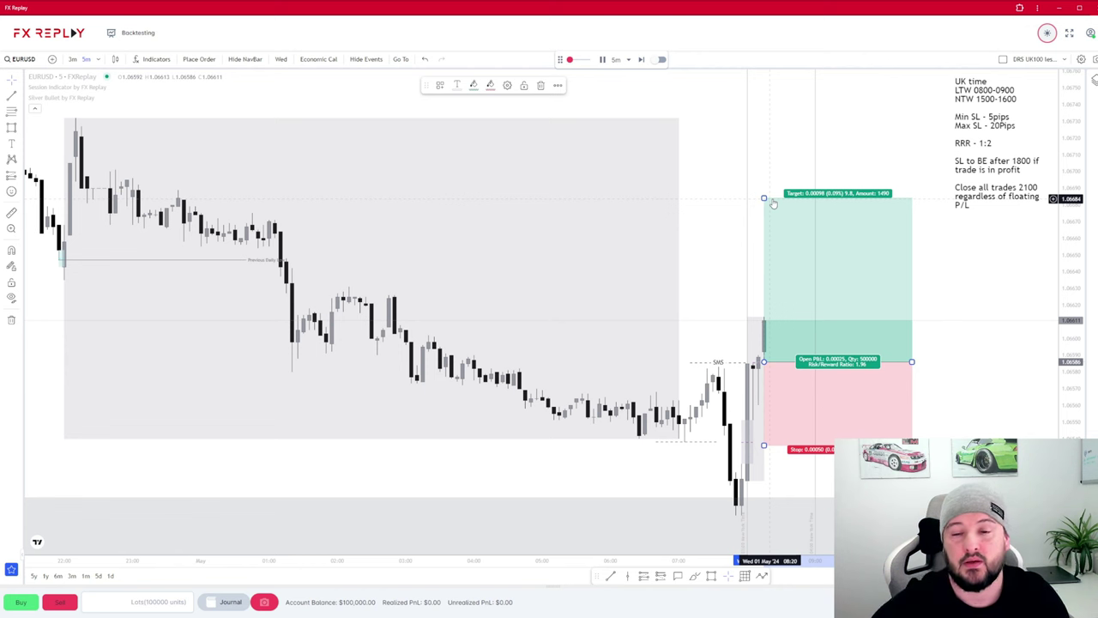
mouse_move(765, 198)
mouse_down()
mouse_move(765, 182)
mouse_move(765, 196)
mouse_up()
click(776, 176)
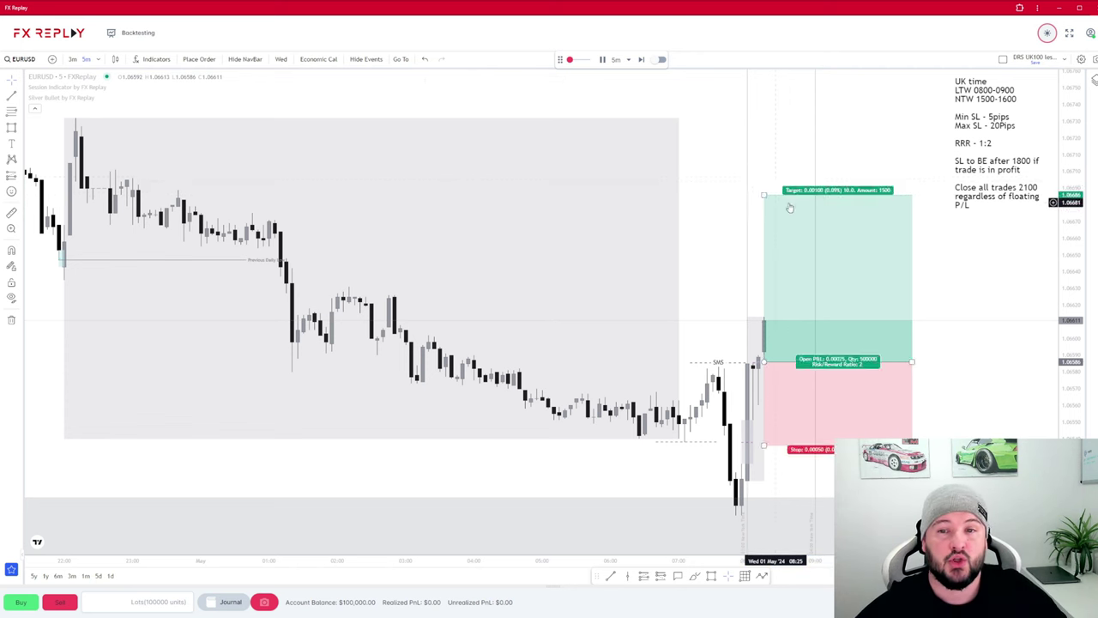
mouse_move(764, 196)
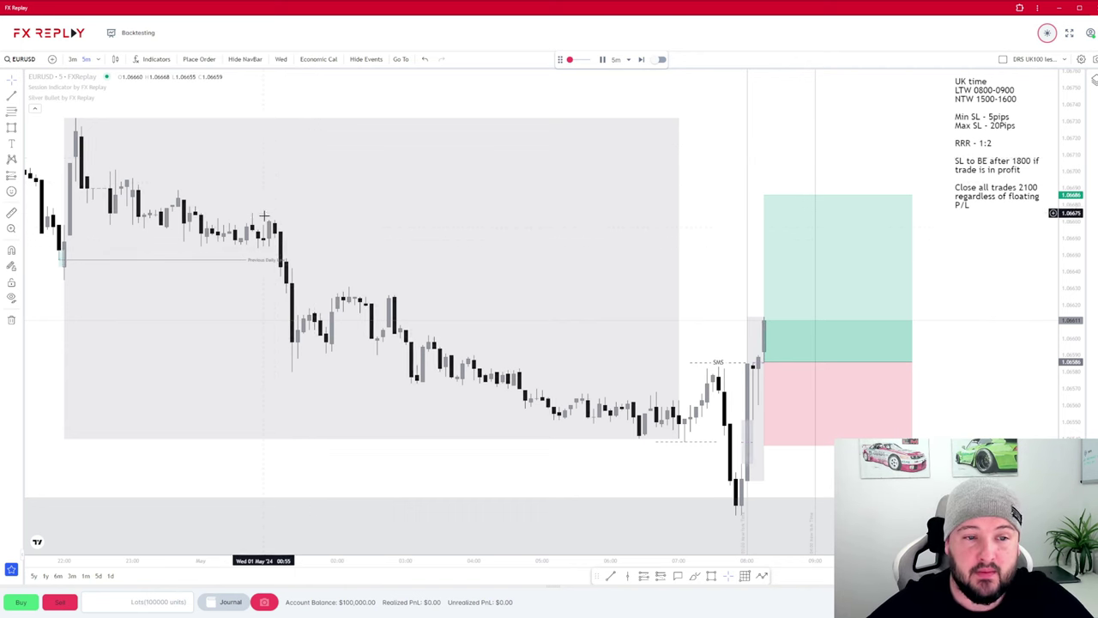
- Save a 20-lot buy limit order from the long position with 1% risk, entry 1.06586, take profit 1.06686 and stop loss 1.06536
scroll(215, 118, down, 3)
scroll(214, 118, down, 3)
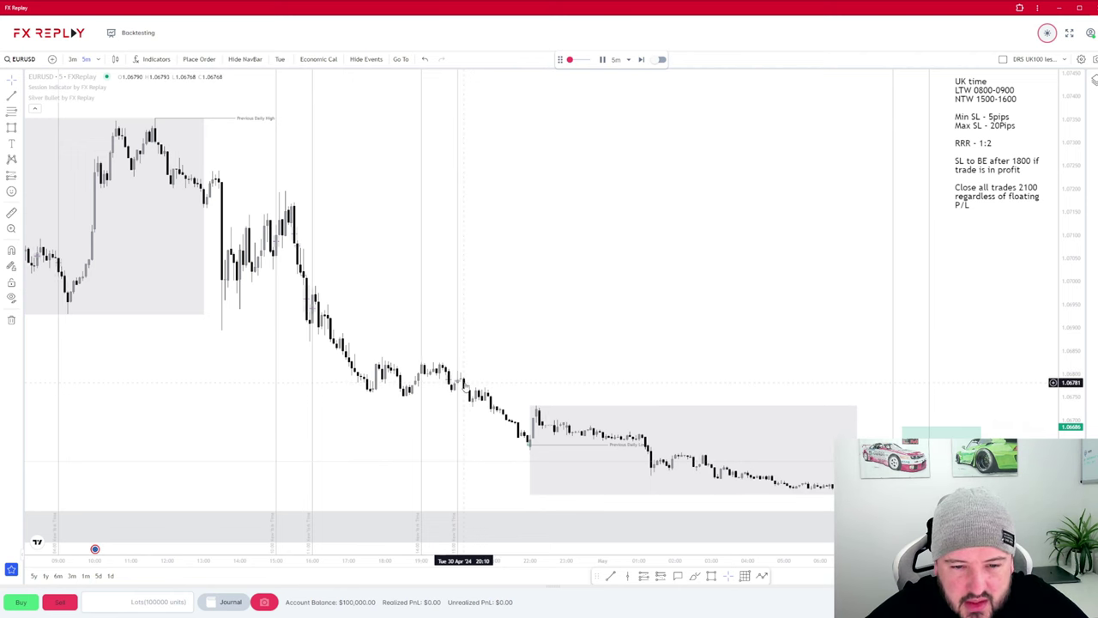
scroll(507, 368, up, 5)
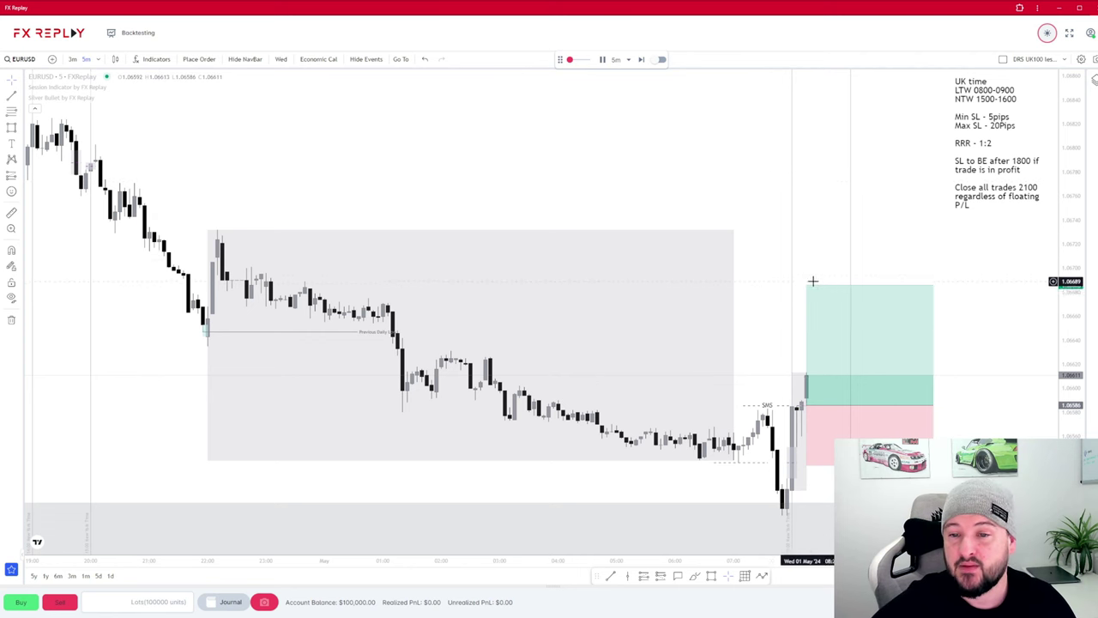
mouse_move(815, 288)
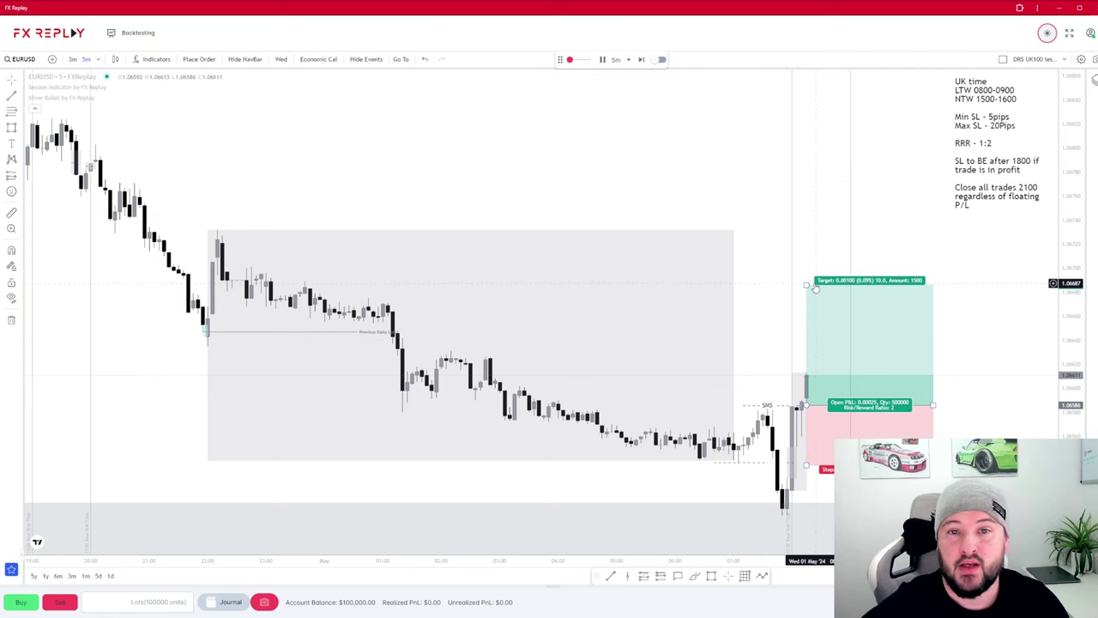
click(849, 346)
double_click(849, 345)
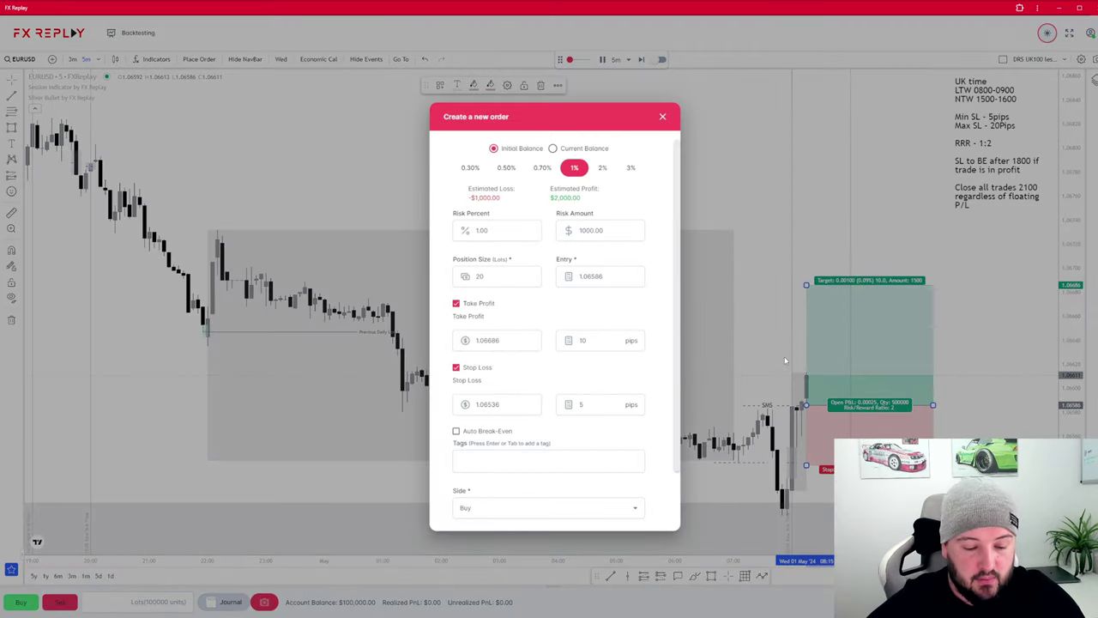
scroll(581, 506, down, 2)
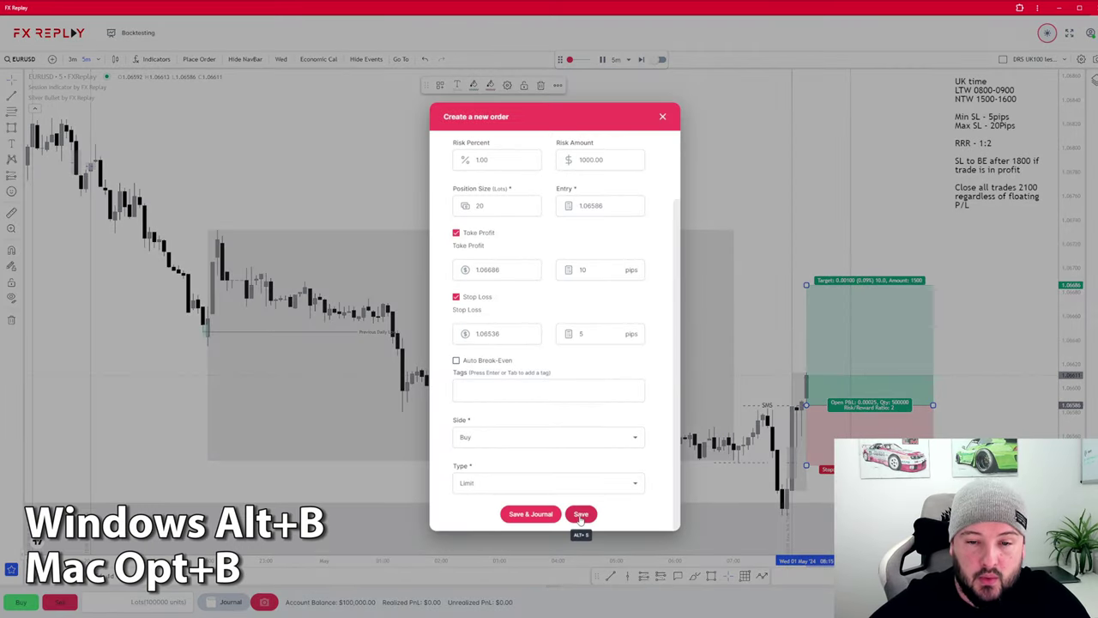
scroll(553, 257, up, 2)
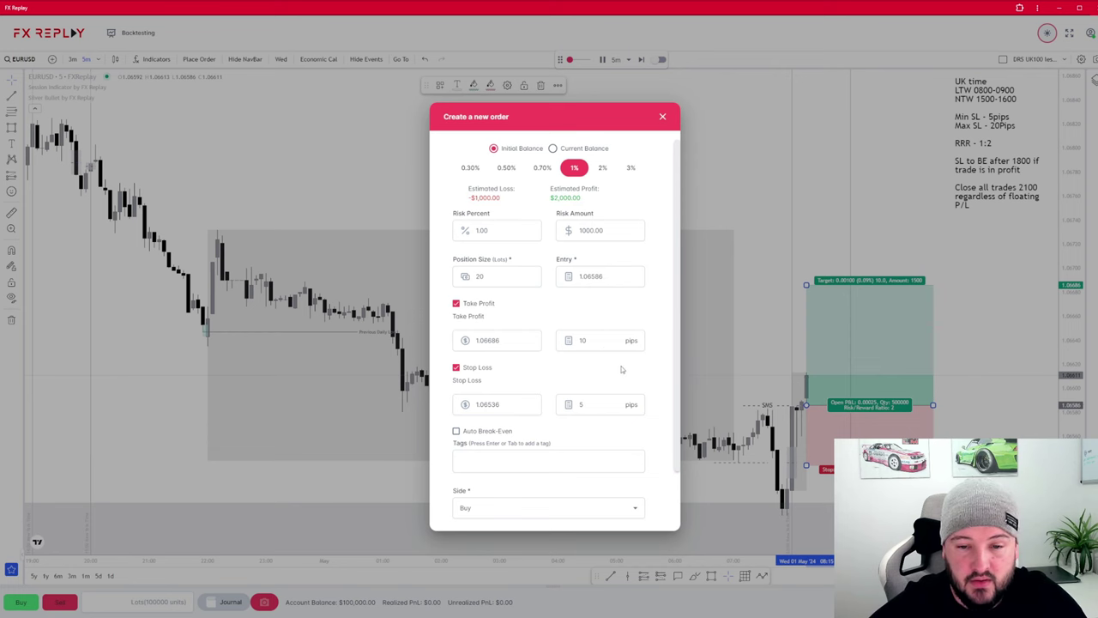
scroll(589, 457, down, 1)
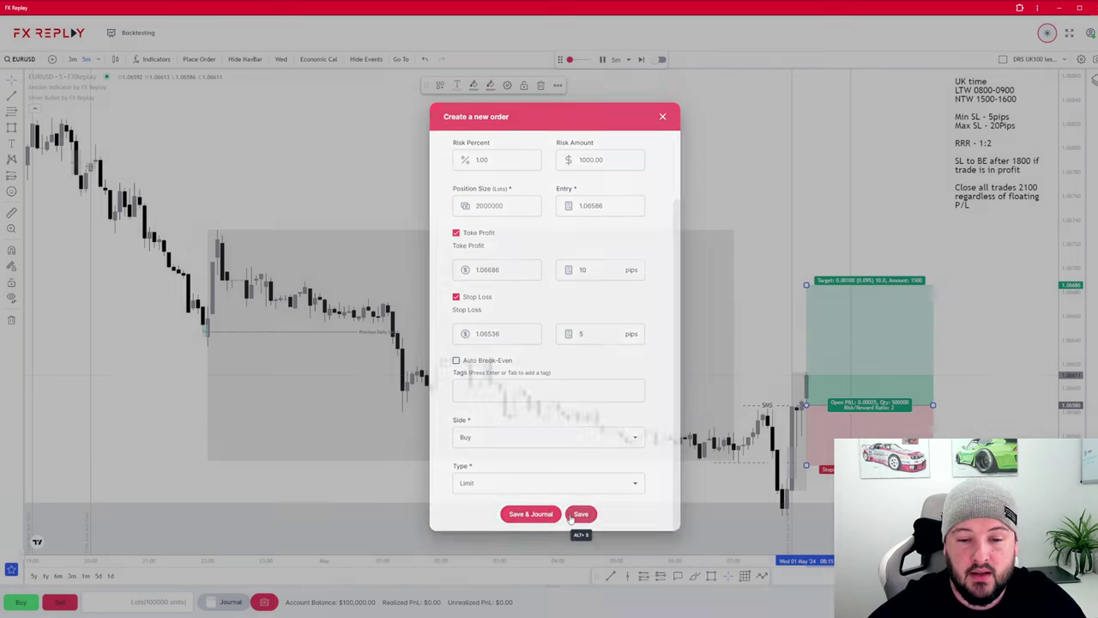
click(581, 514)
scroll(721, 180, up, 3)
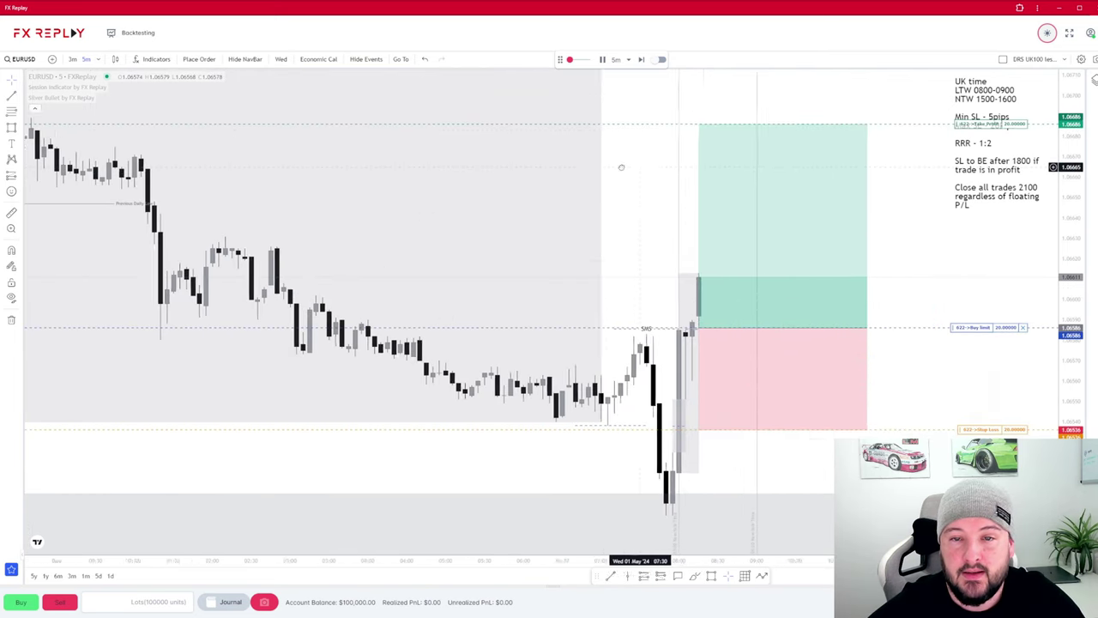
- Advance the replay by one five-minute candle and cancel the pending buy limit order at 1.06586
click(641, 59)
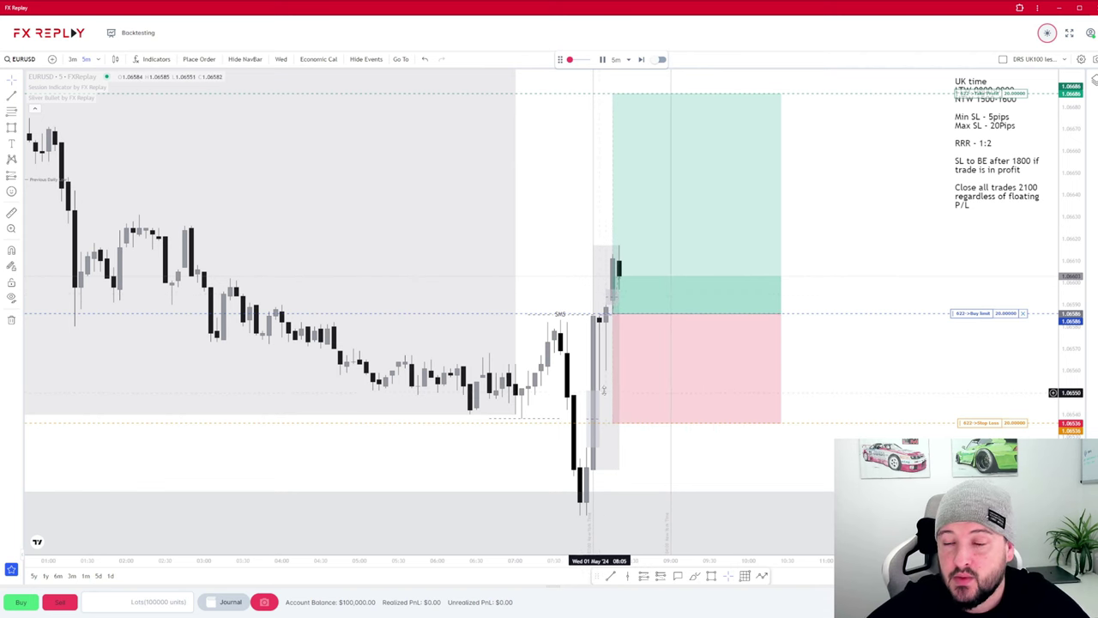
click(1023, 314)
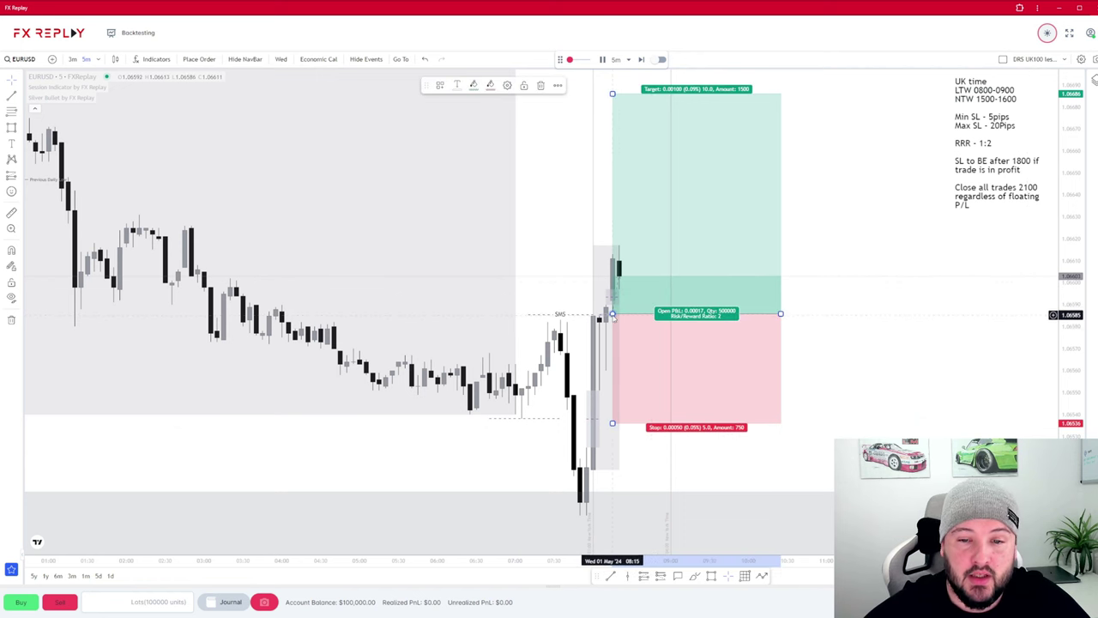
- Move the long position's entry to 1.06597 at the 08:20 candle and set its stop at 1.06547, 5 pips away
drag(613, 314, 619, 289)
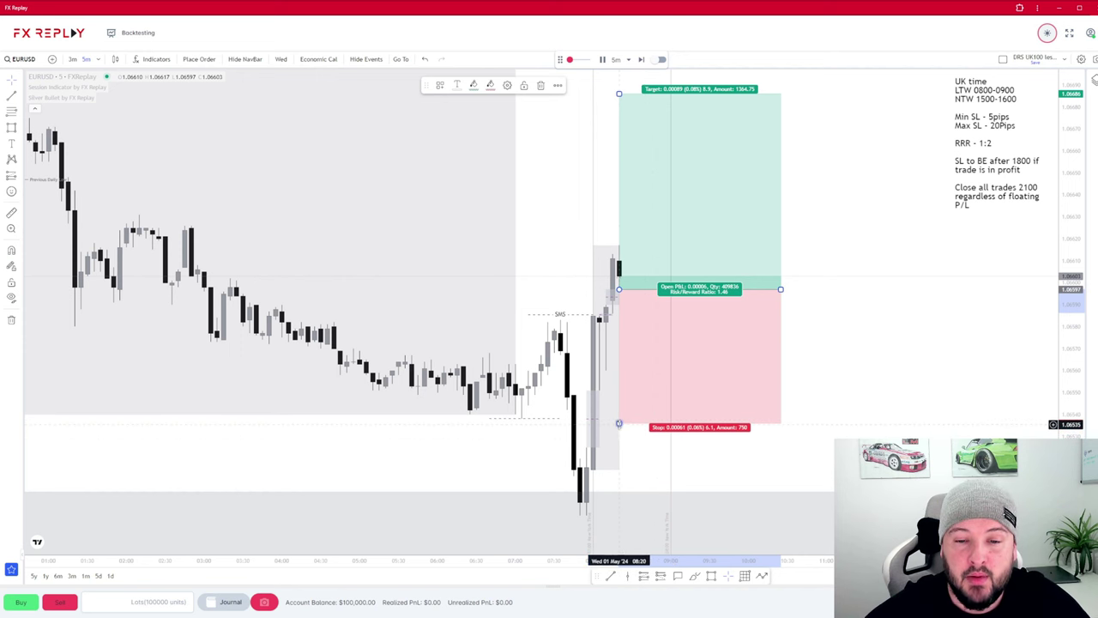
drag(671, 423, 673, 400)
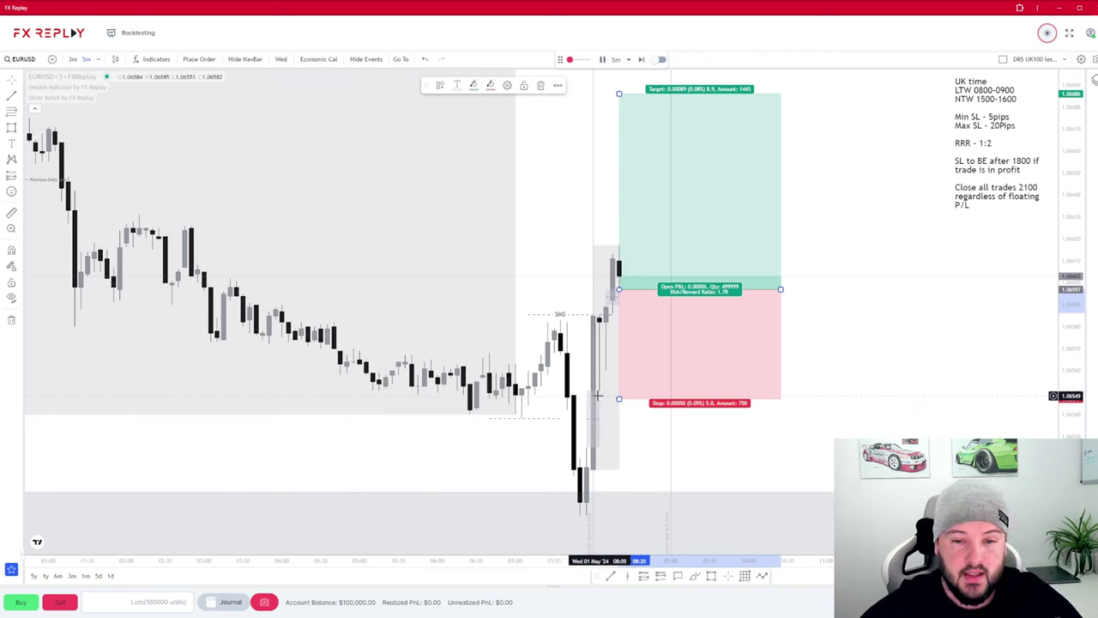
drag(598, 397, 601, 375)
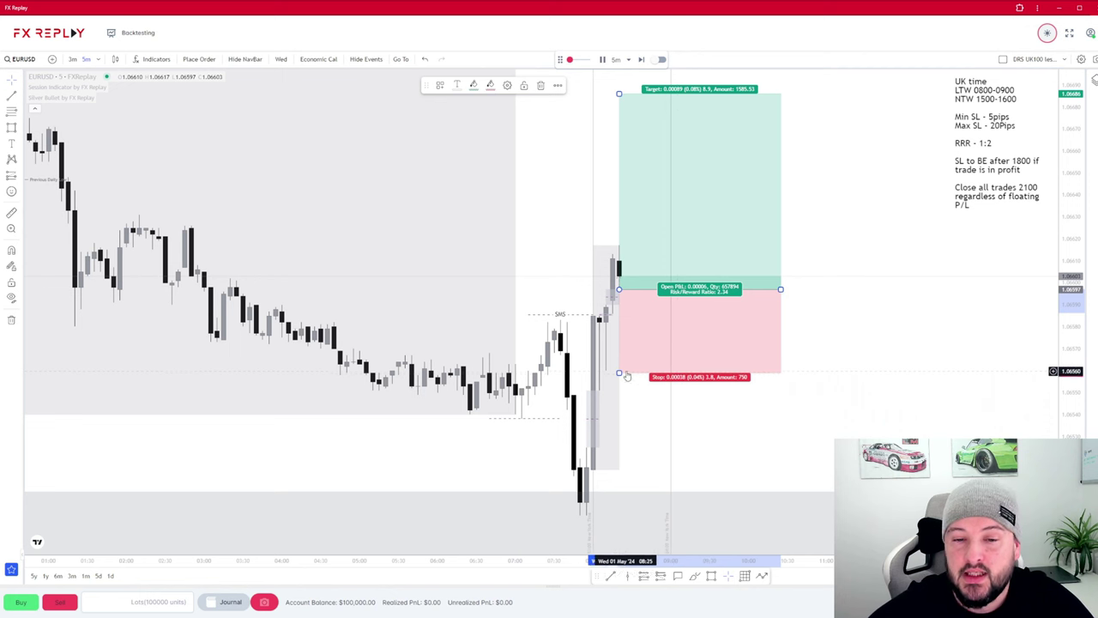
drag(619, 372, 601, 396)
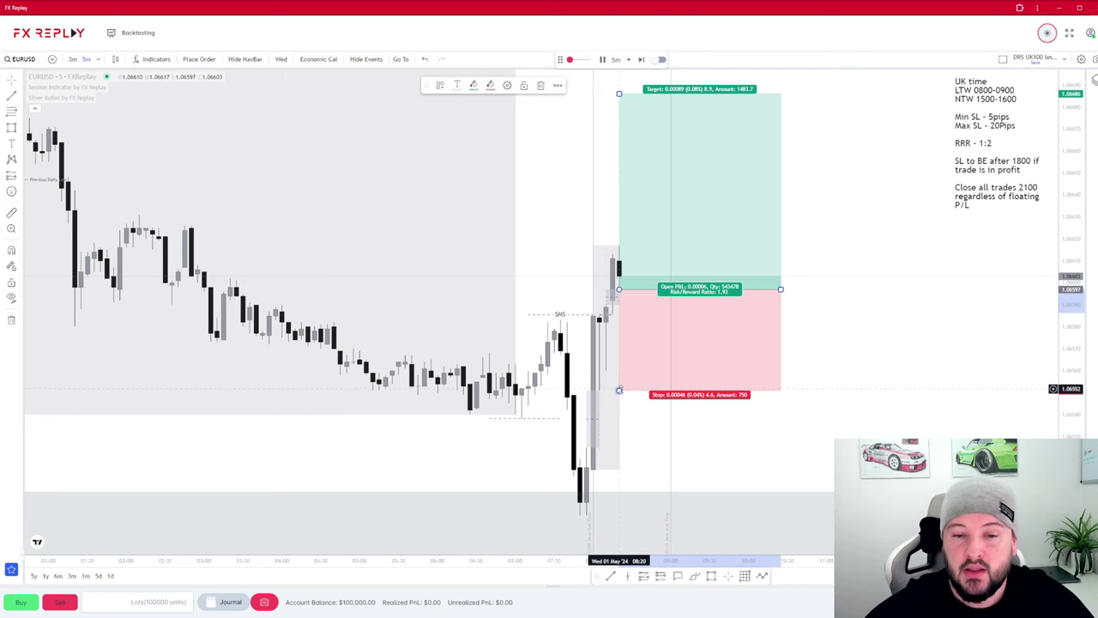
mouse_move(619, 391)
mouse_down()
mouse_move(619, 400)
mouse_move(619, 391)
mouse_up()
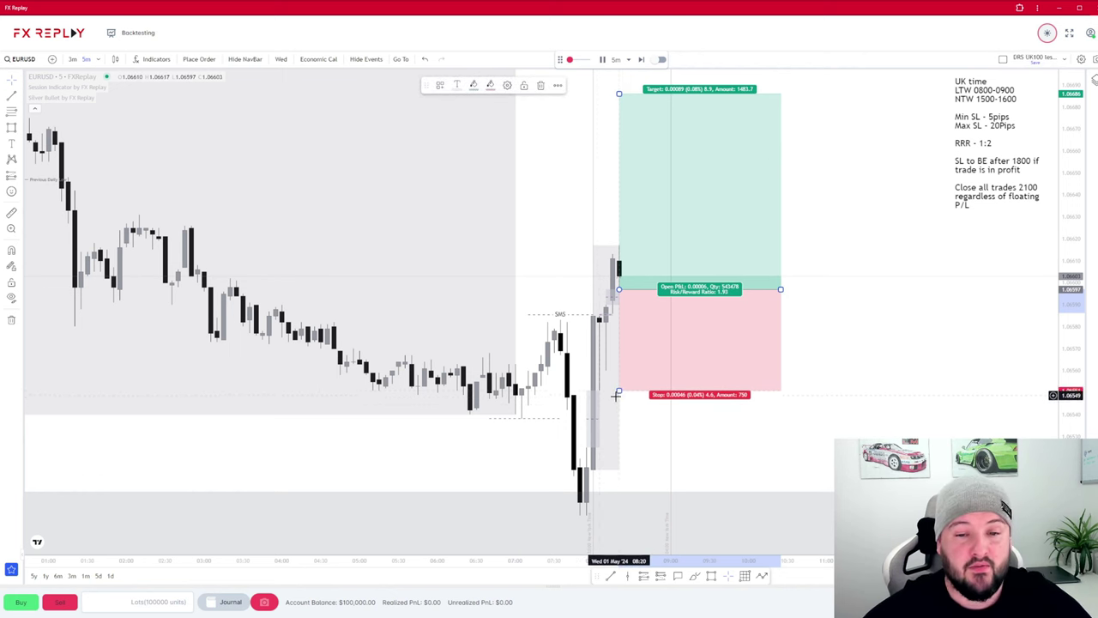
drag(619, 391, 619, 401)
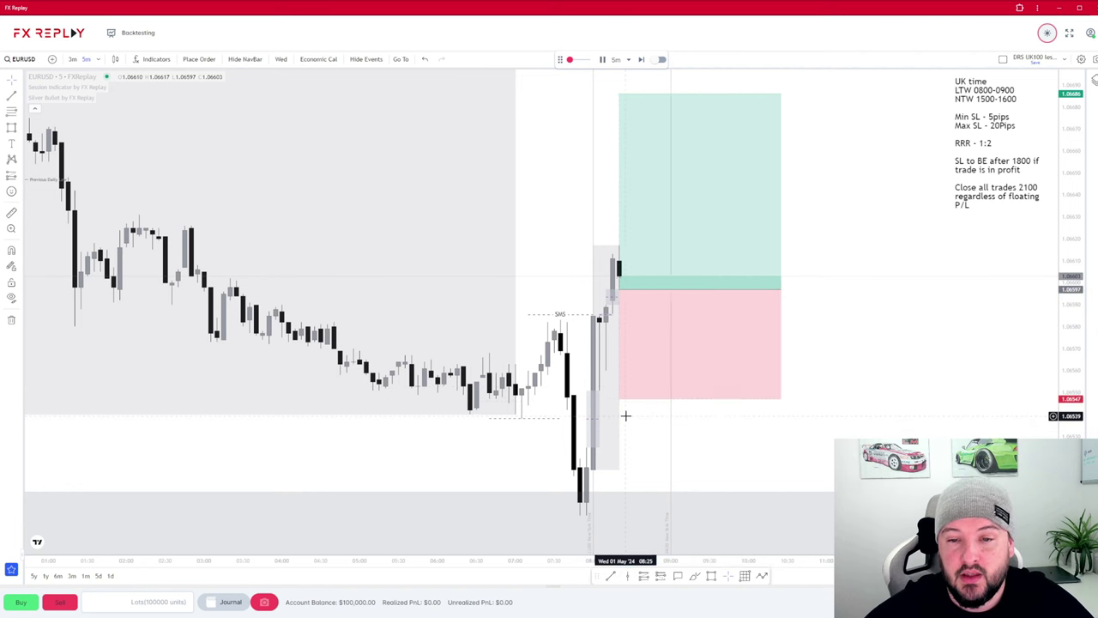
- Set the long position's profit level to 100 ticks, a target price of 1.06697
scroll(652, 165, down, 3)
drag(795, 402, 800, 397)
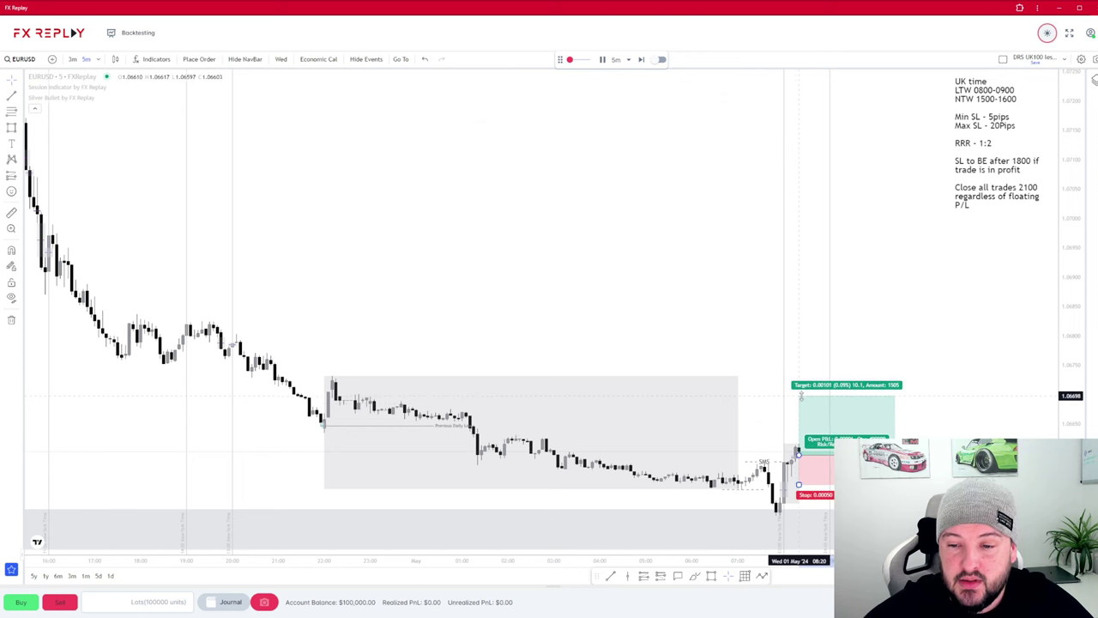
double_click(799, 403)
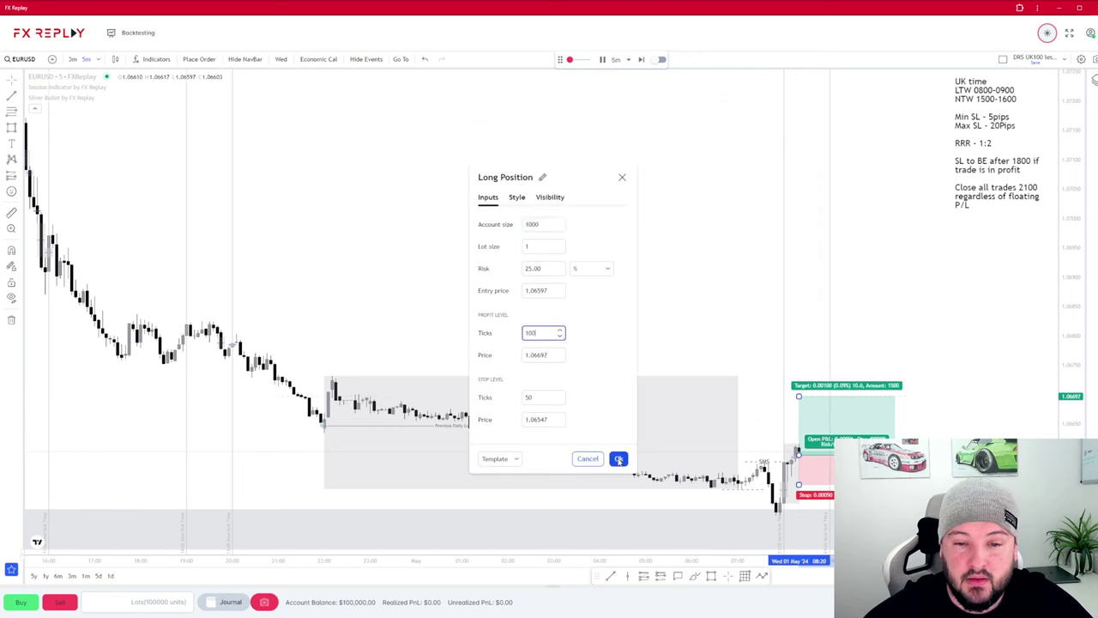
key(Return)
- Save a 20-lot buy limit order from the long position with 1% risk, entry 1.06597, take profit 1.06697 and stop loss 1.06547
scroll(631, 194, up, 5)
scroll(627, 194, down, 5)
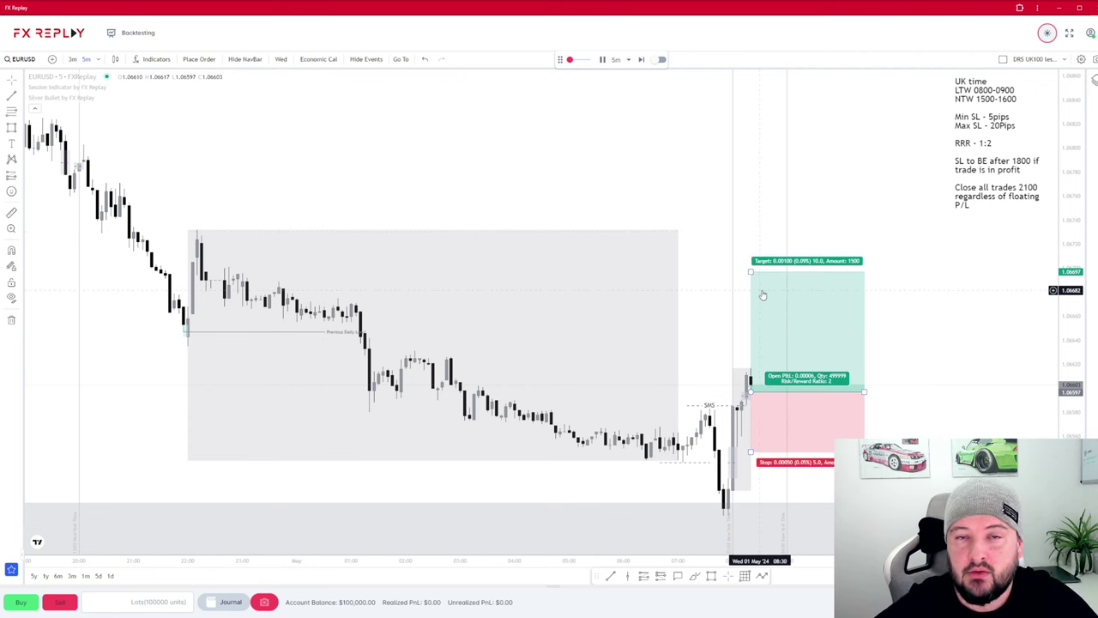
click(825, 332)
double_click(825, 332)
scroll(581, 386, down, 3)
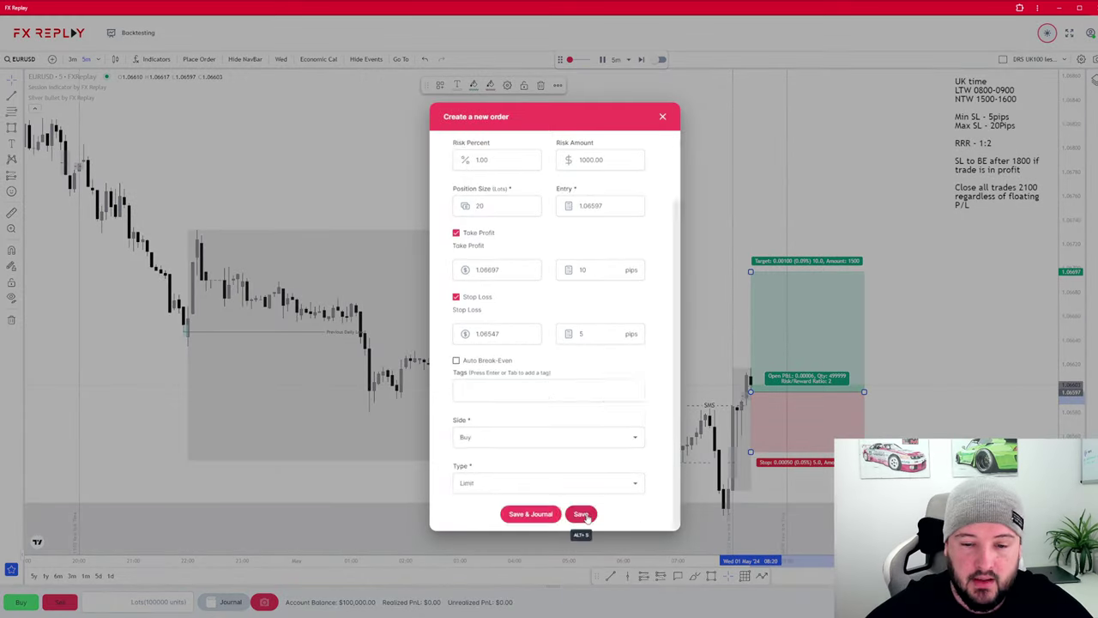
click(581, 514)
click(931, 326)
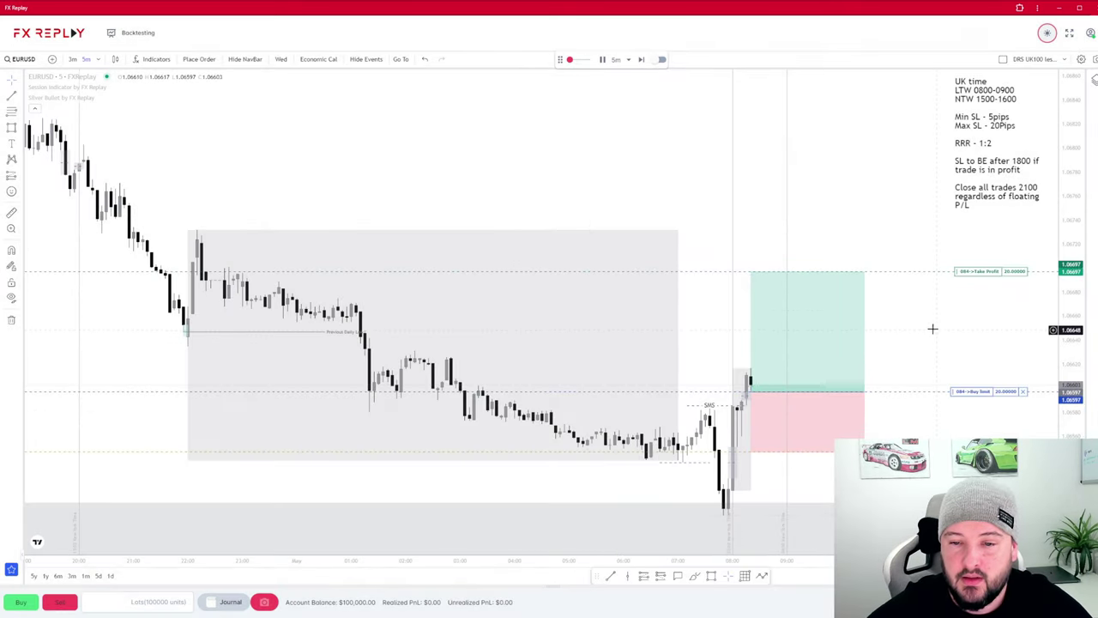
- Advance the replay in five-minute candles from 08:20 to the 09:05 candle, following the order entered at 1.06597
scroll(702, 274, up, 3)
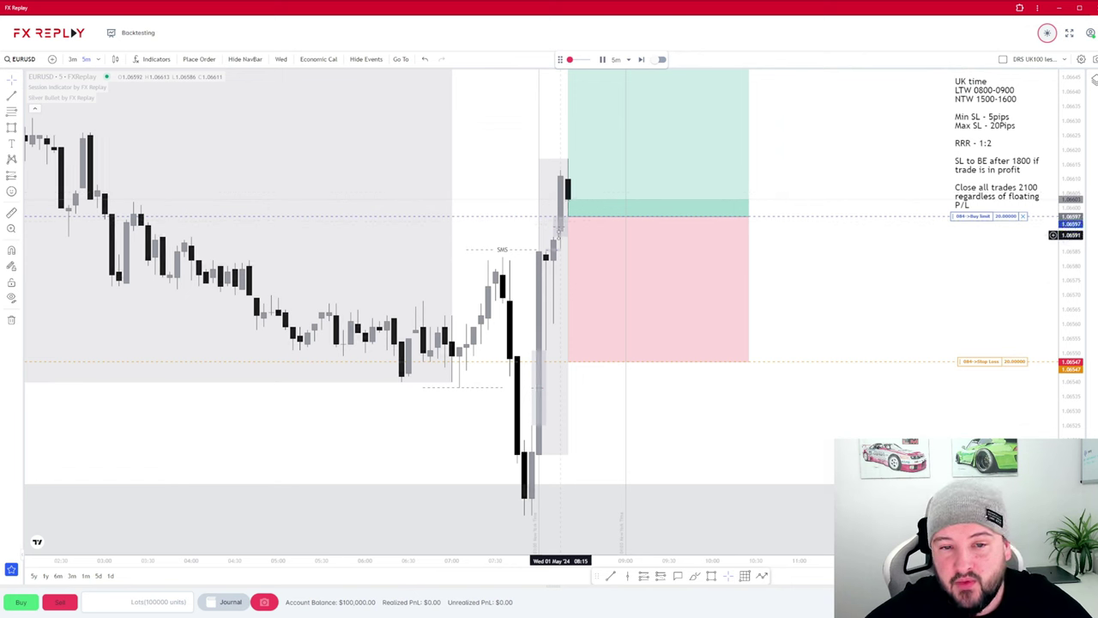
mouse_move(570, 182)
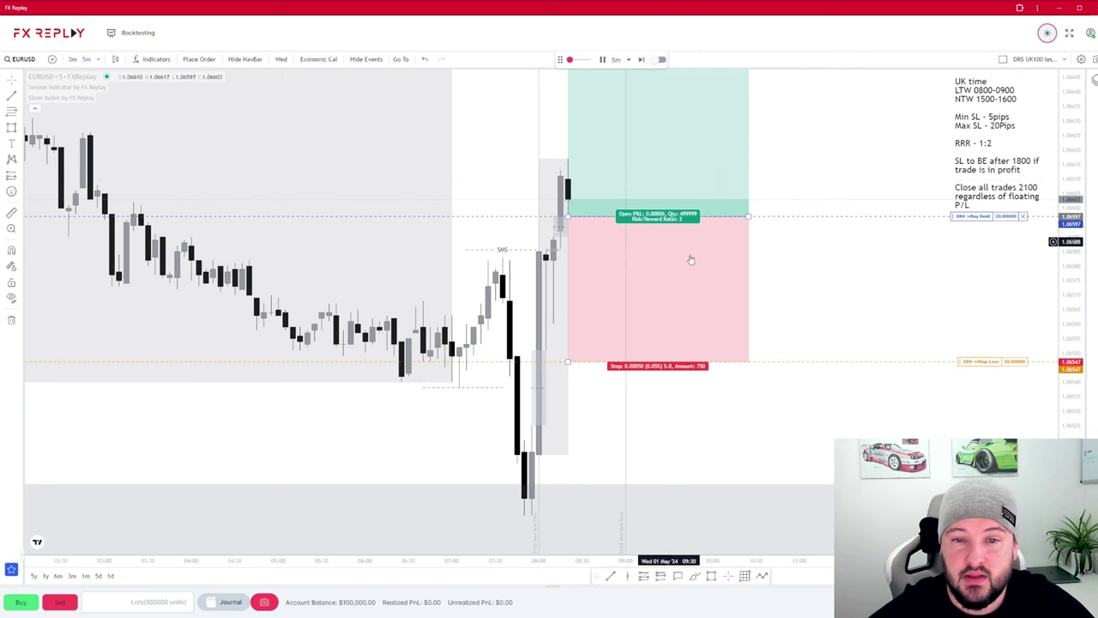
click(644, 60)
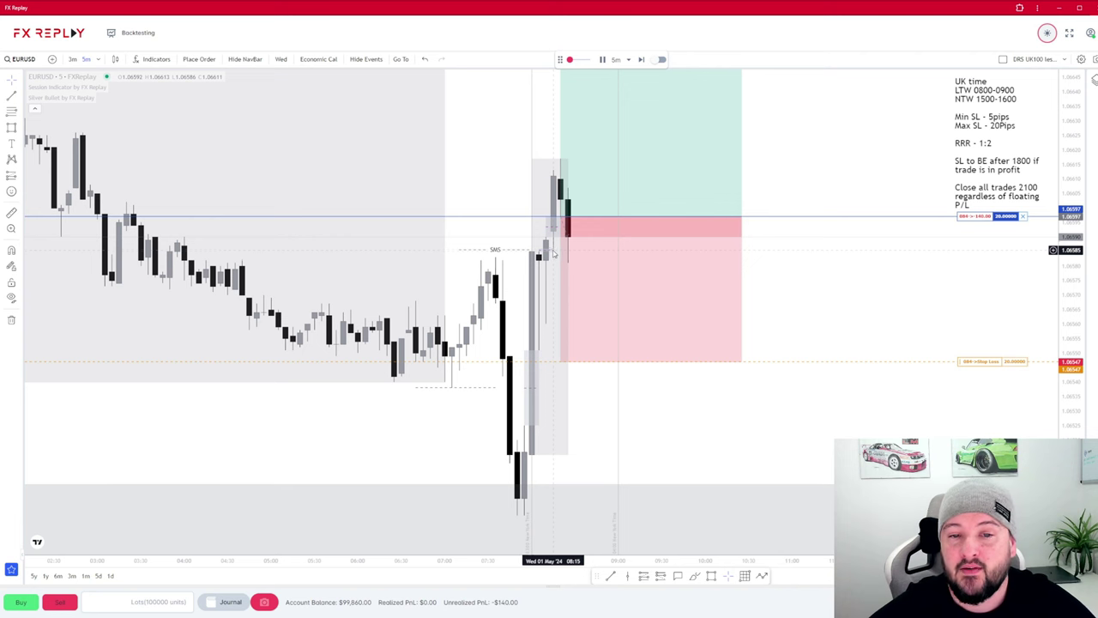
click(642, 59)
click(642, 60)
click(643, 60)
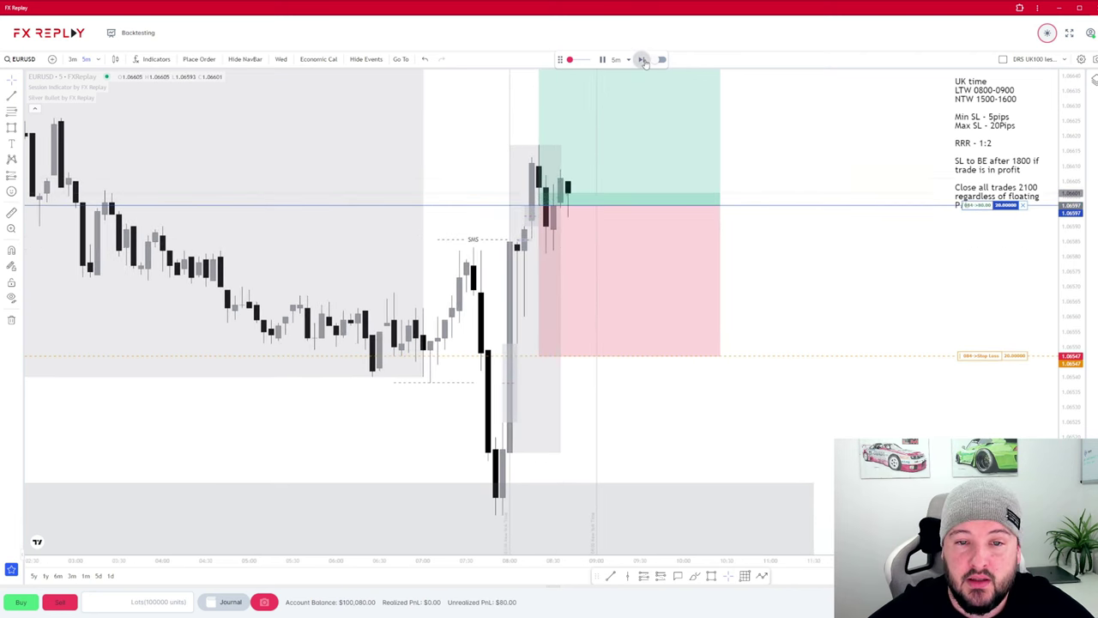
click(643, 59)
click(643, 60)
click(642, 60)
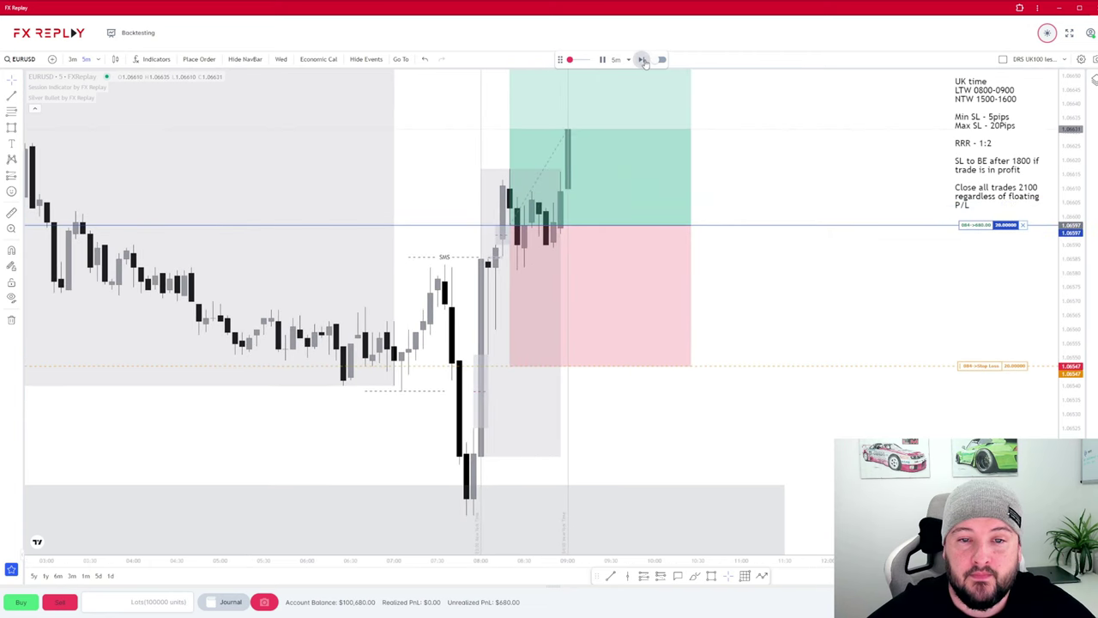
click(643, 59)
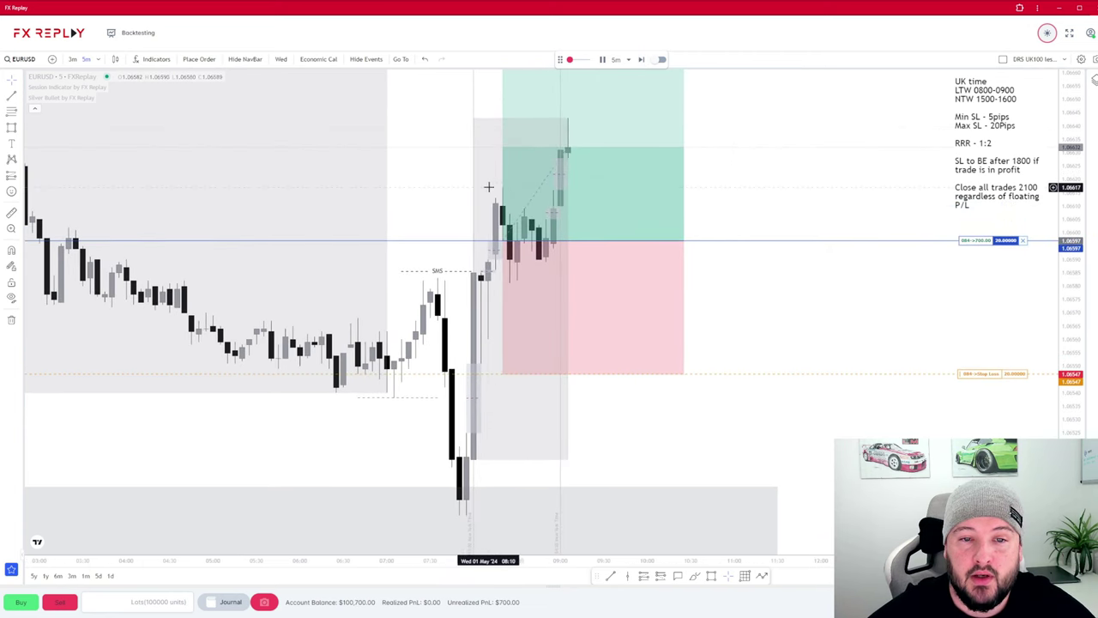
- Advance the replay in five-minute candles to 09:35, past the trade's take profit level at 1.06697
drag(736, 177, 863, 204)
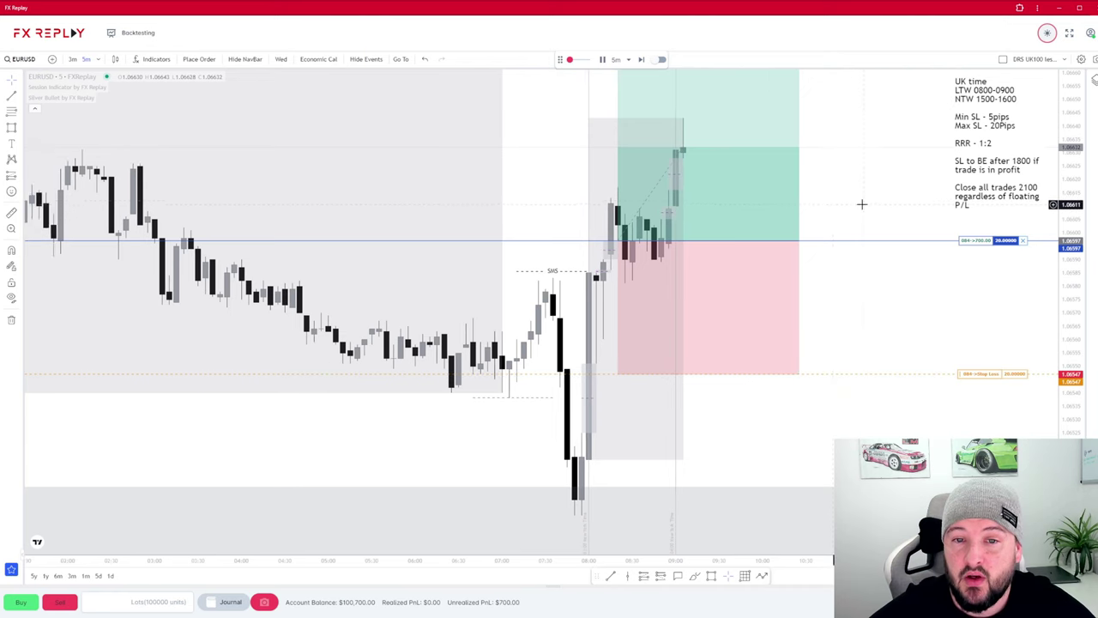
scroll(860, 206, down, 3)
click(642, 60)
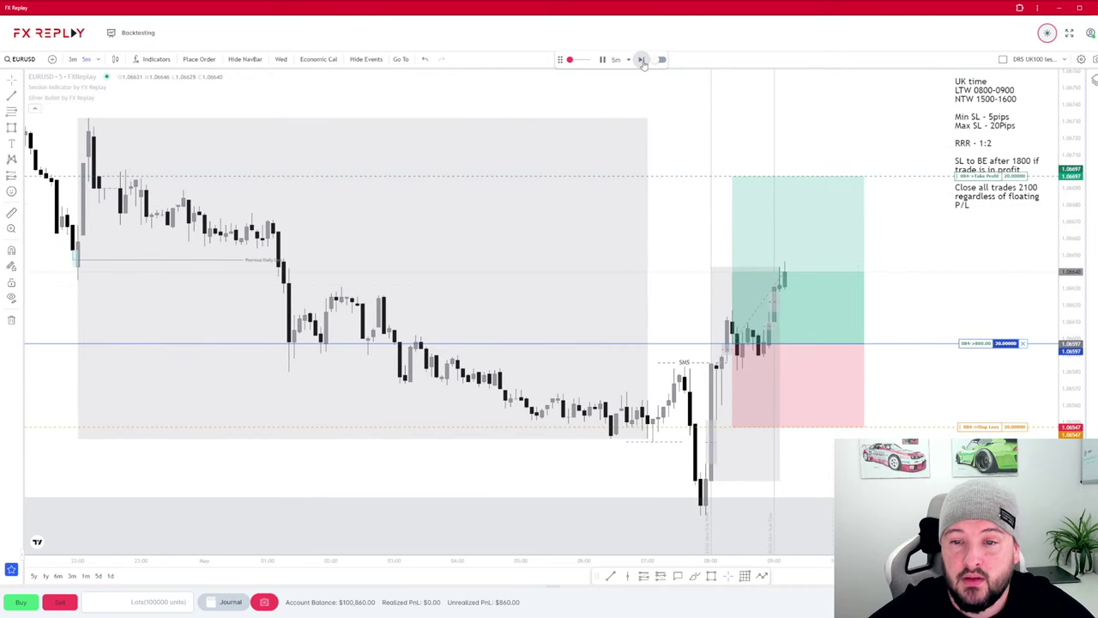
click(642, 60)
click(641, 60)
click(642, 60)
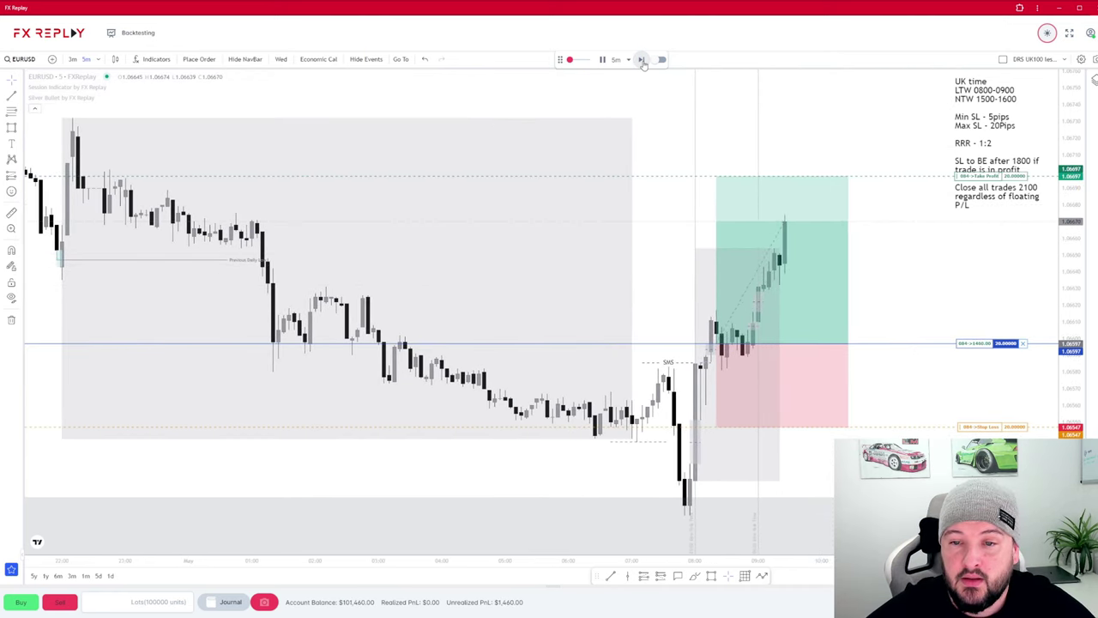
click(641, 60)
click(642, 60)
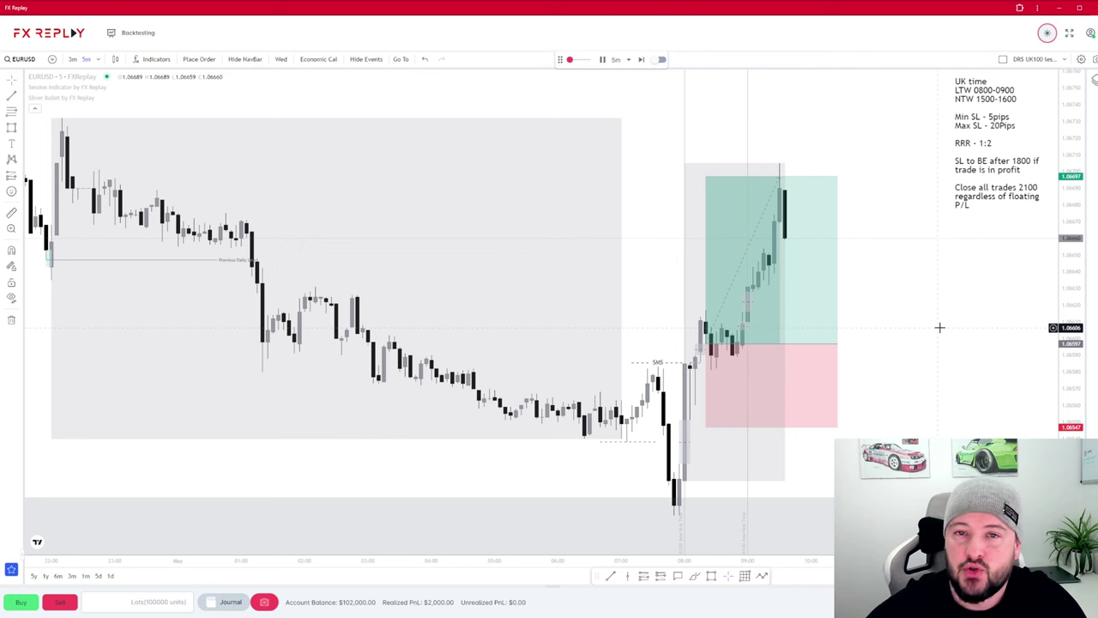
- Jump the replay to the SB New York AM session on 1 May and advance it to the 15:05 candle
click(1094, 59)
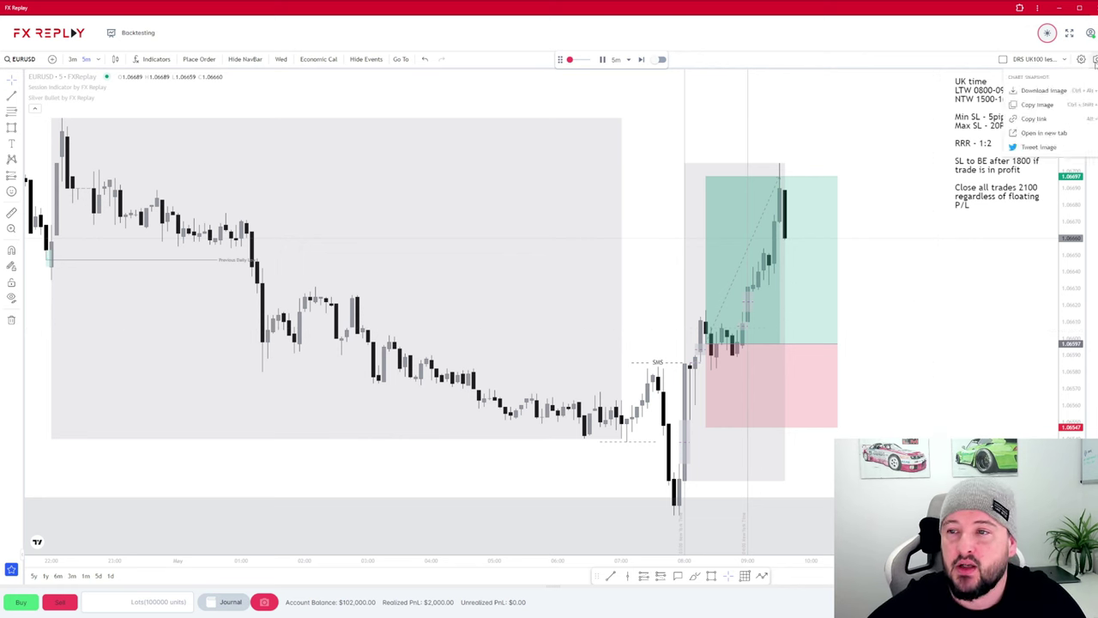
click(880, 115)
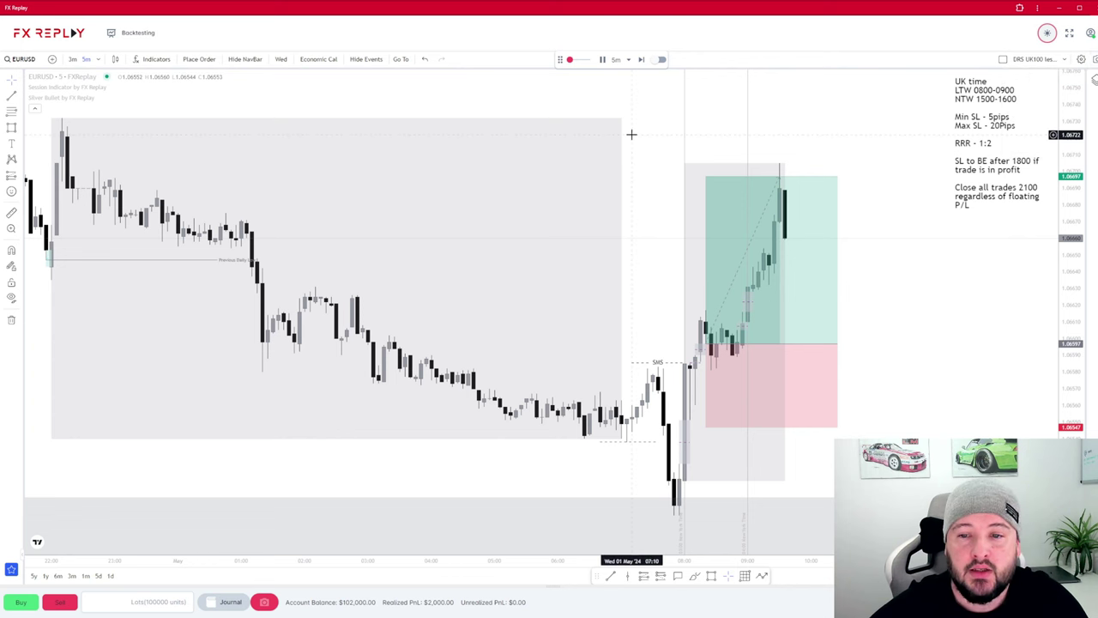
click(405, 61)
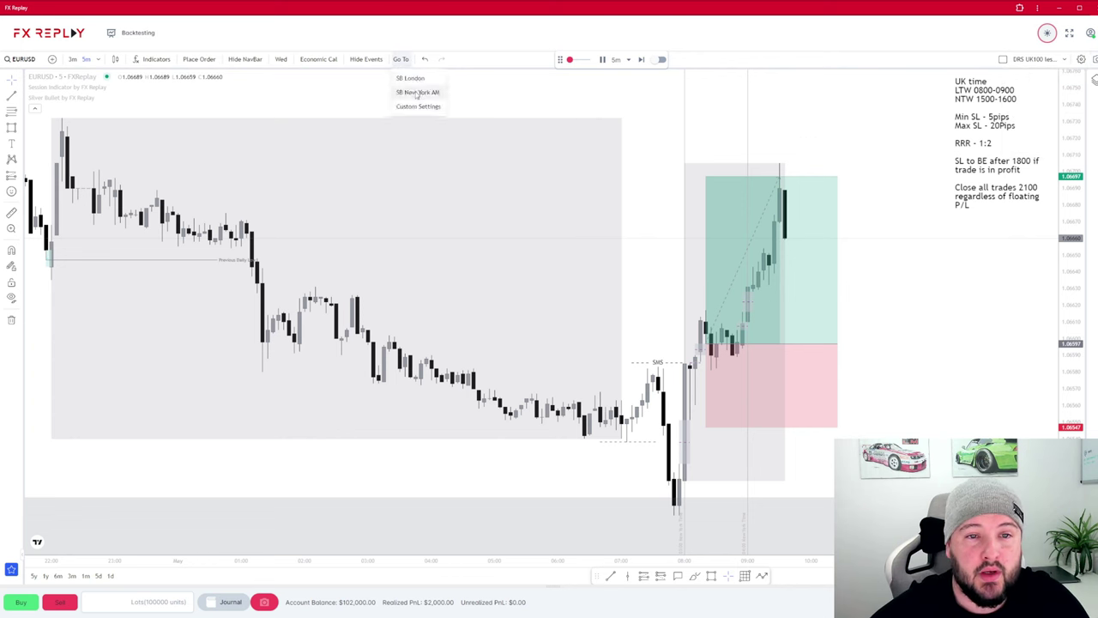
click(417, 93)
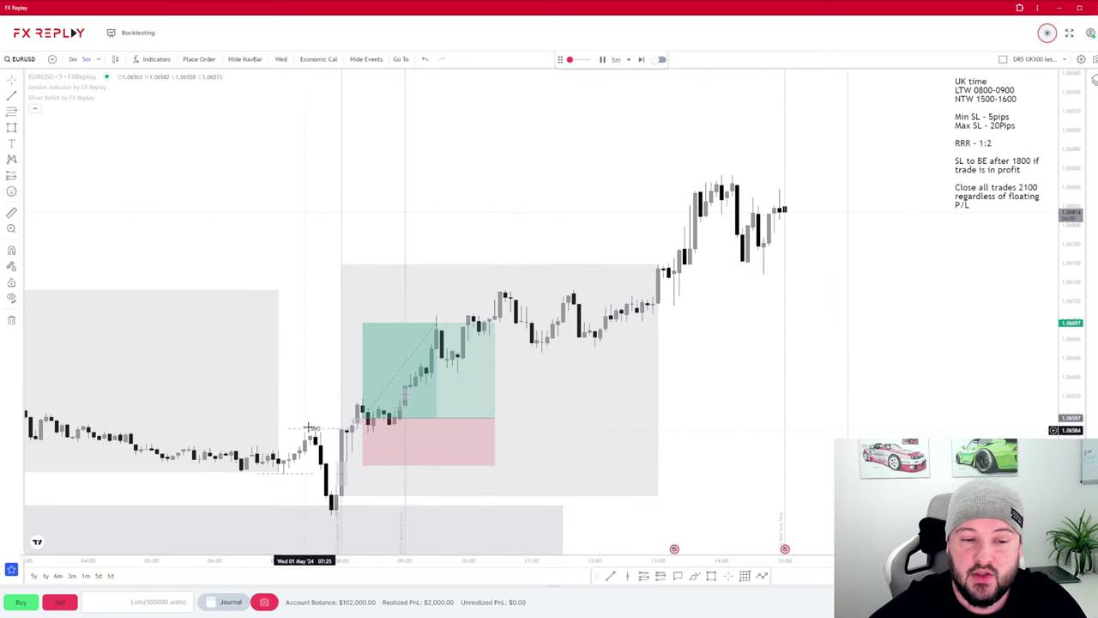
scroll(563, 475, down, 3)
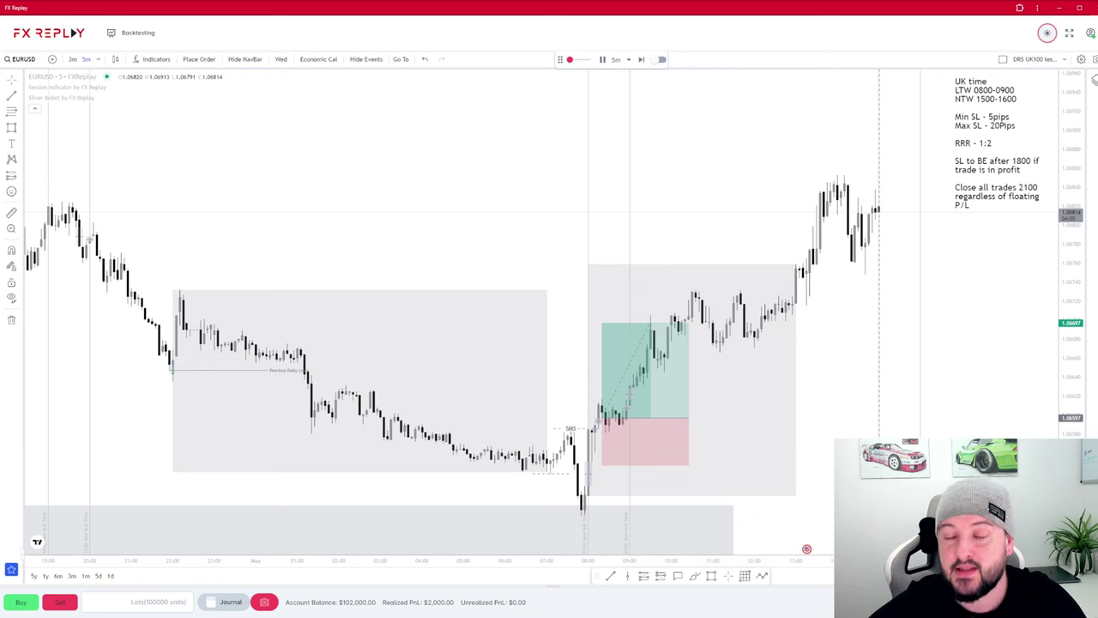
mouse_move(807, 548)
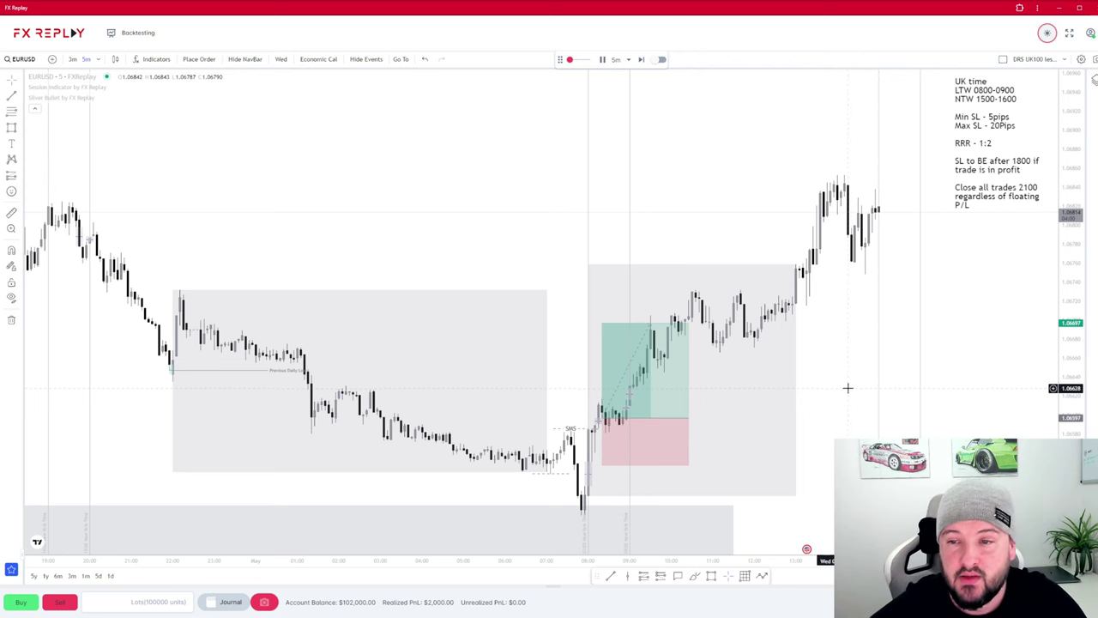
click(640, 59)
scroll(746, 172, up, 3)
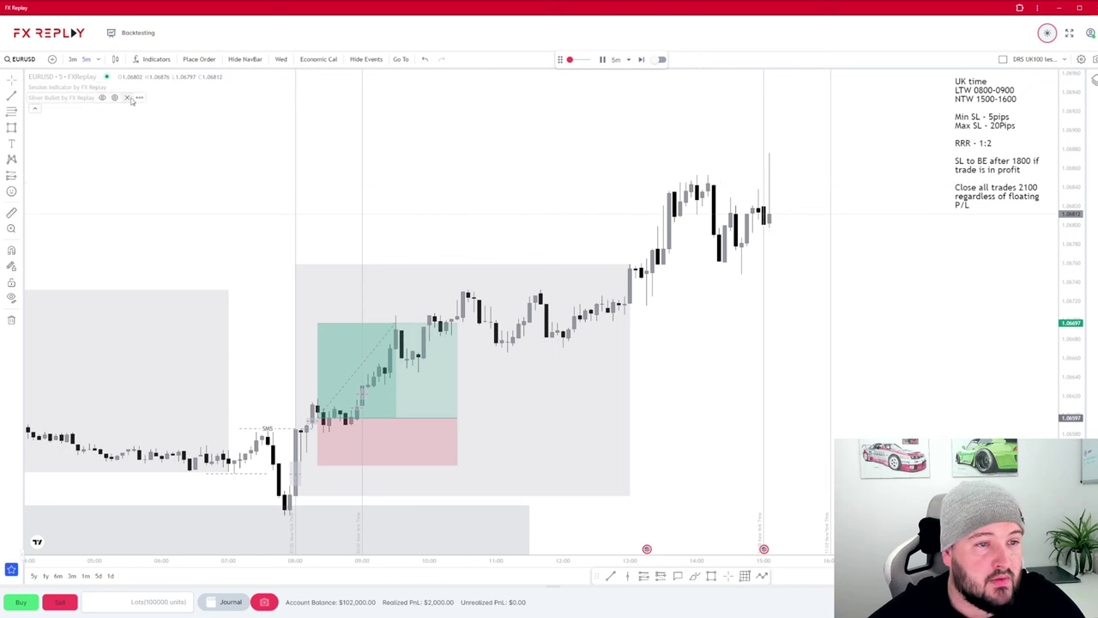
- Send the Silver Bullet indicator to the back of the chart's visual order and keep its settings as they are
click(139, 97)
mouse_move(172, 114)
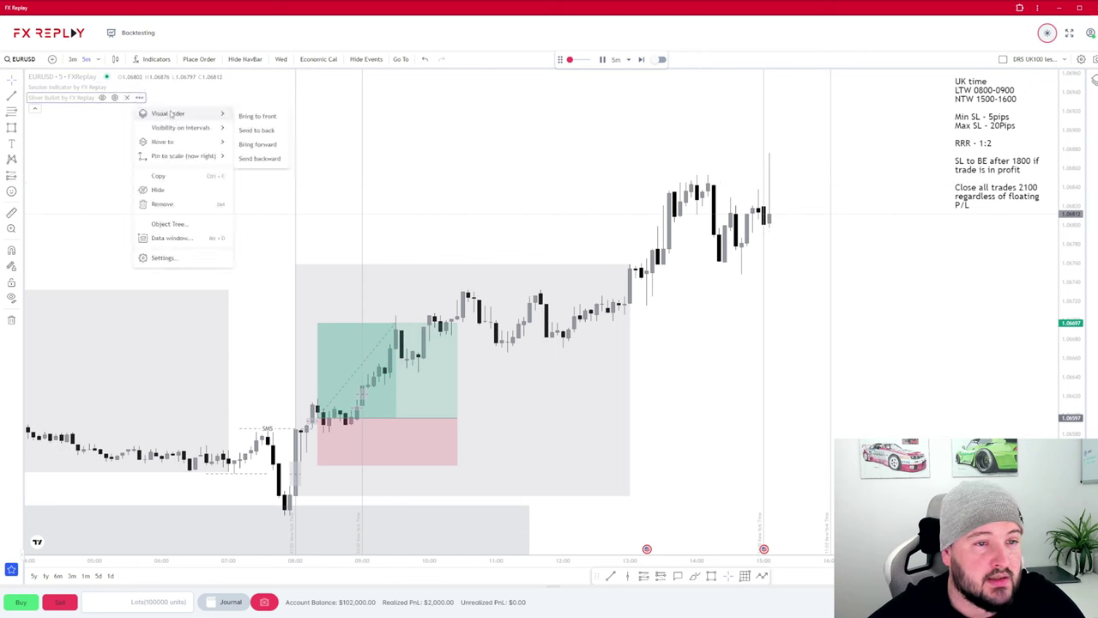
click(265, 130)
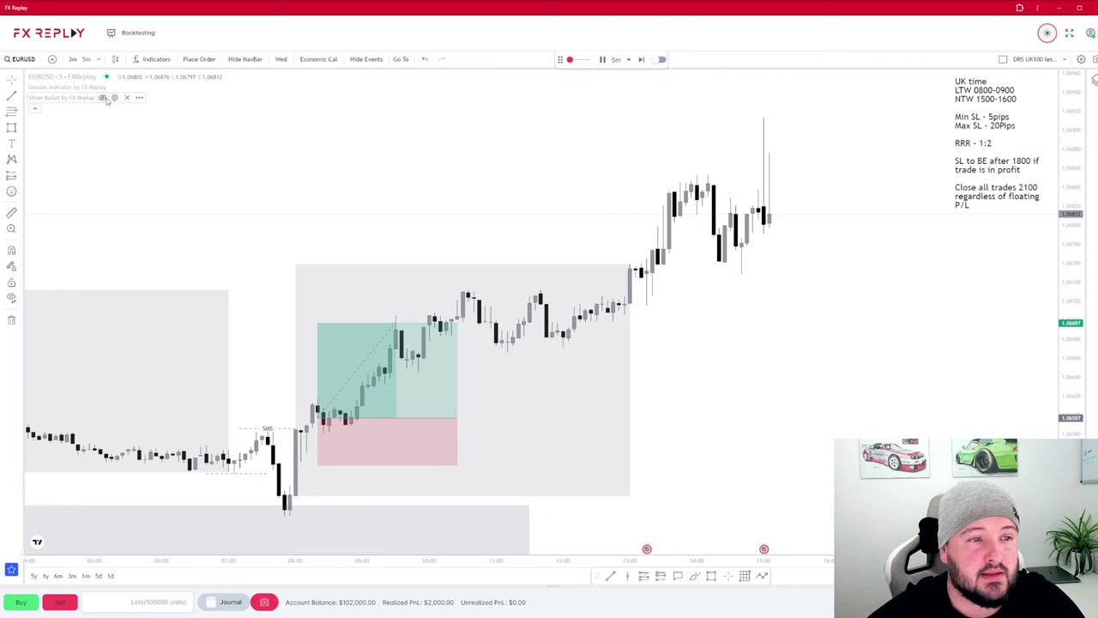
click(114, 98)
key(Escape)
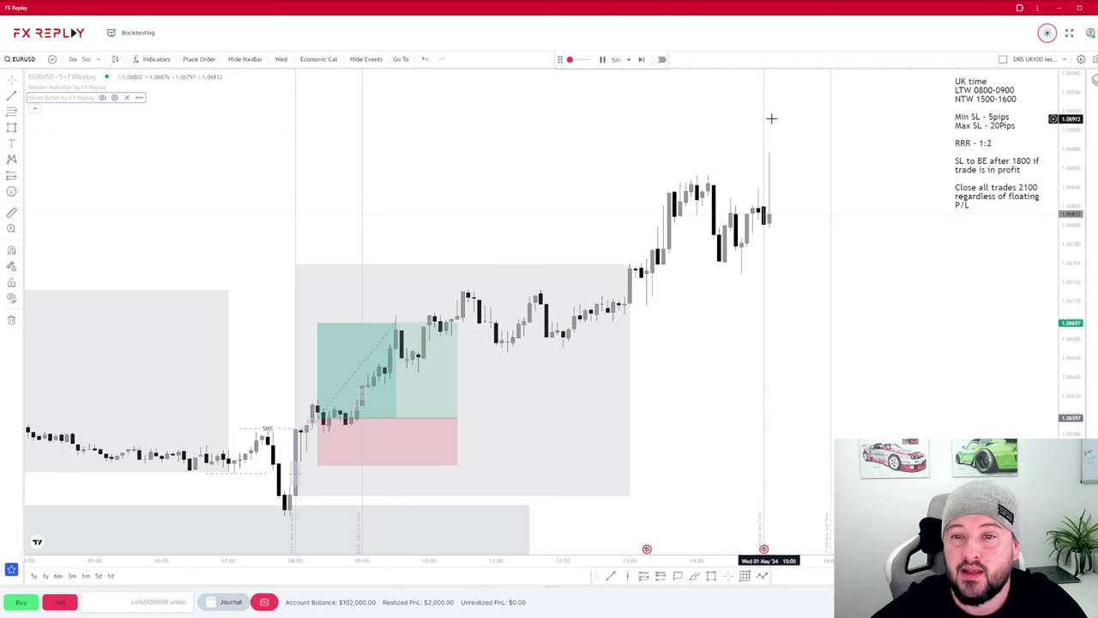
- Advance the replay in five-minute candles through the New York window to 16:00 without placing a trade
click(641, 60)
click(641, 59)
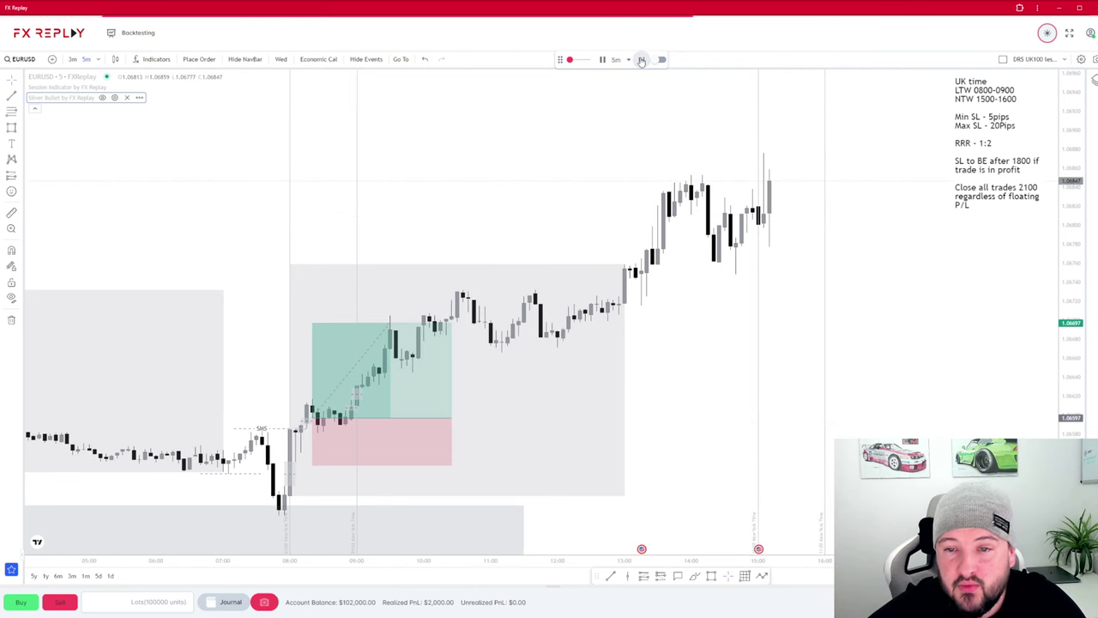
click(641, 59)
click(640, 59)
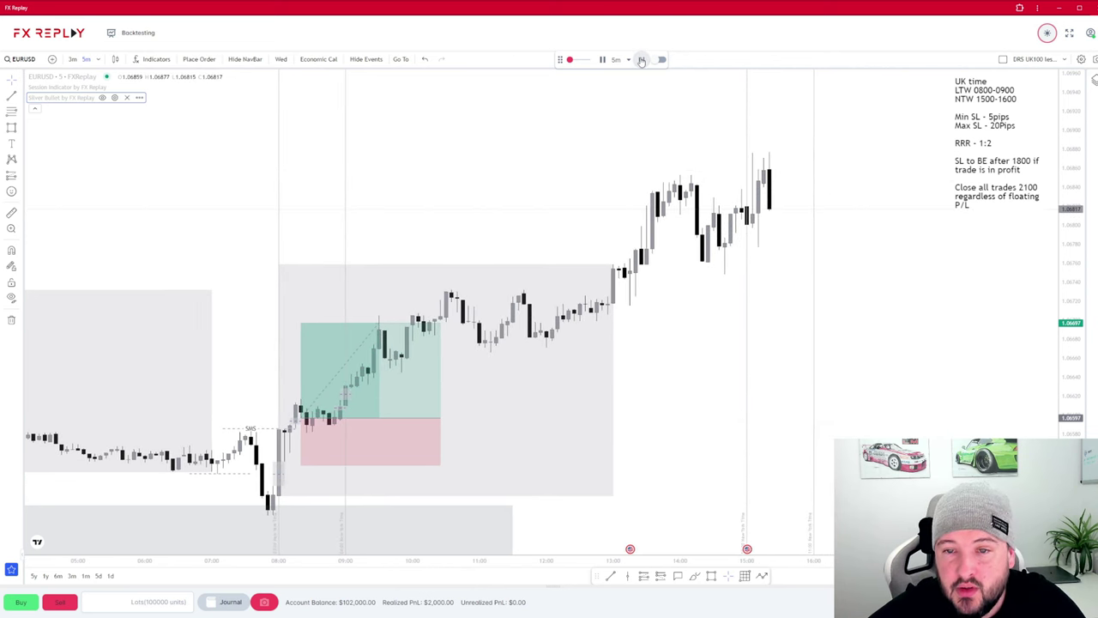
click(641, 59)
click(641, 60)
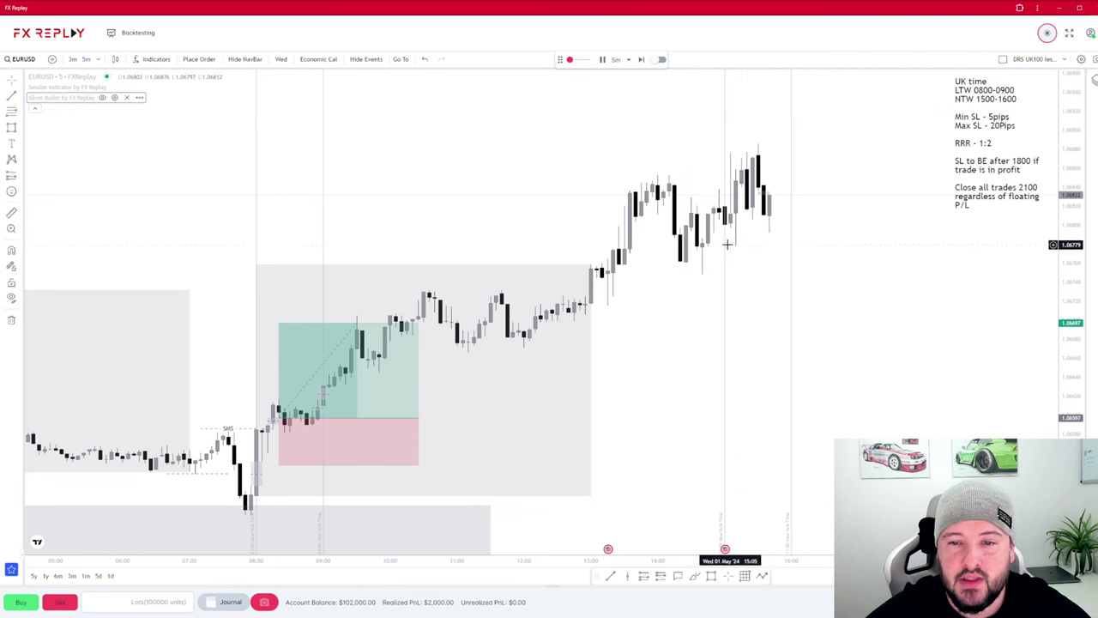
click(640, 62)
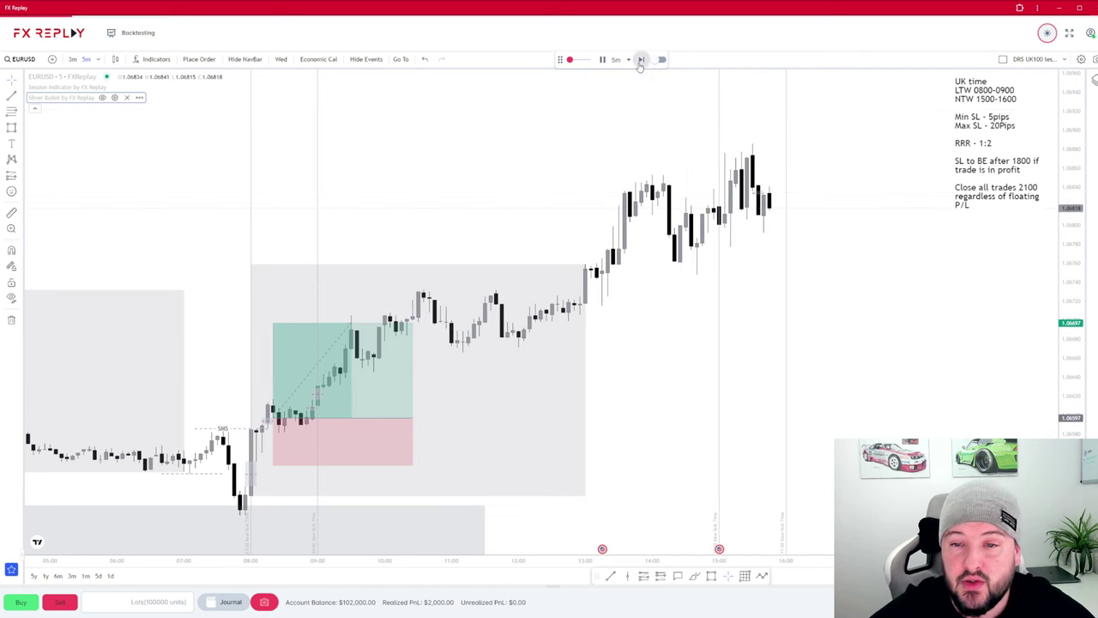
click(640, 62)
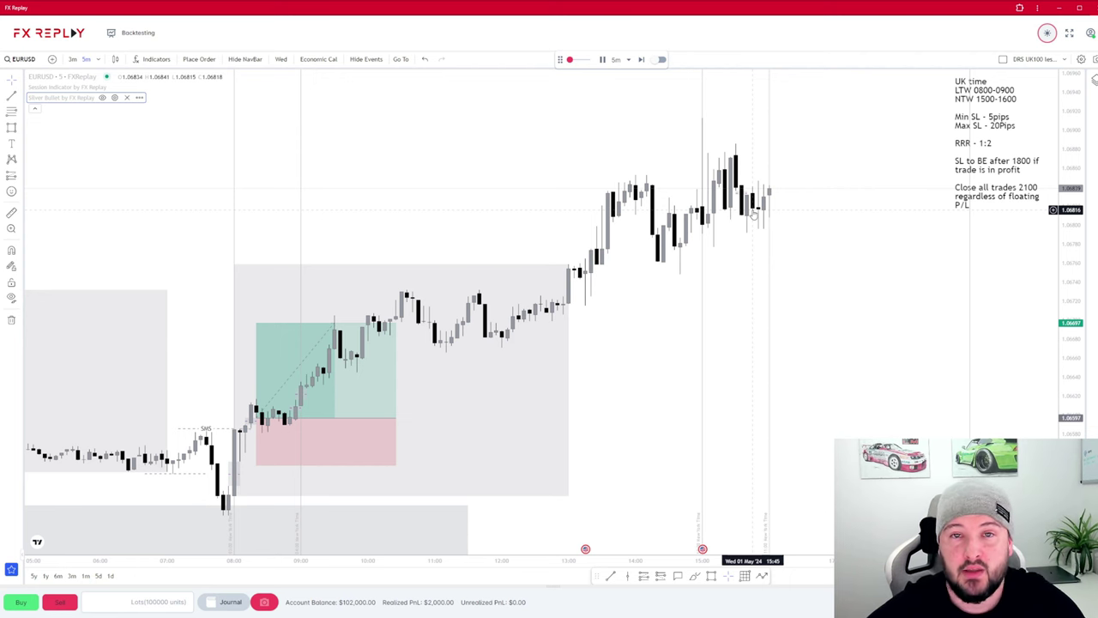
- Jump the replay to the next SB London session, on Thursday 2 May at 08:00
click(401, 59)
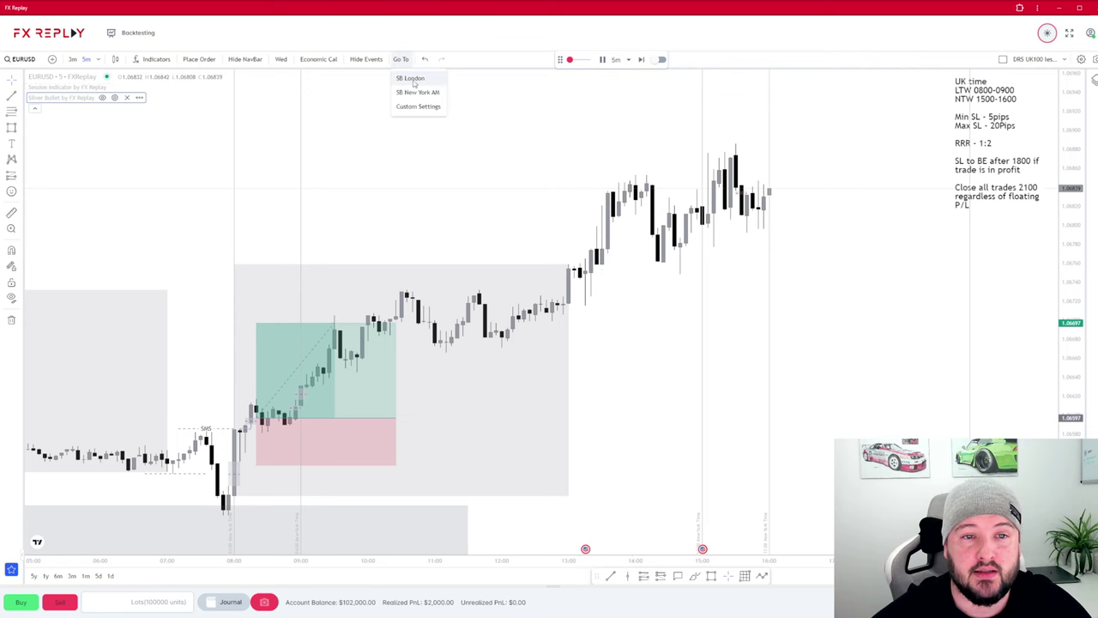
click(413, 79)
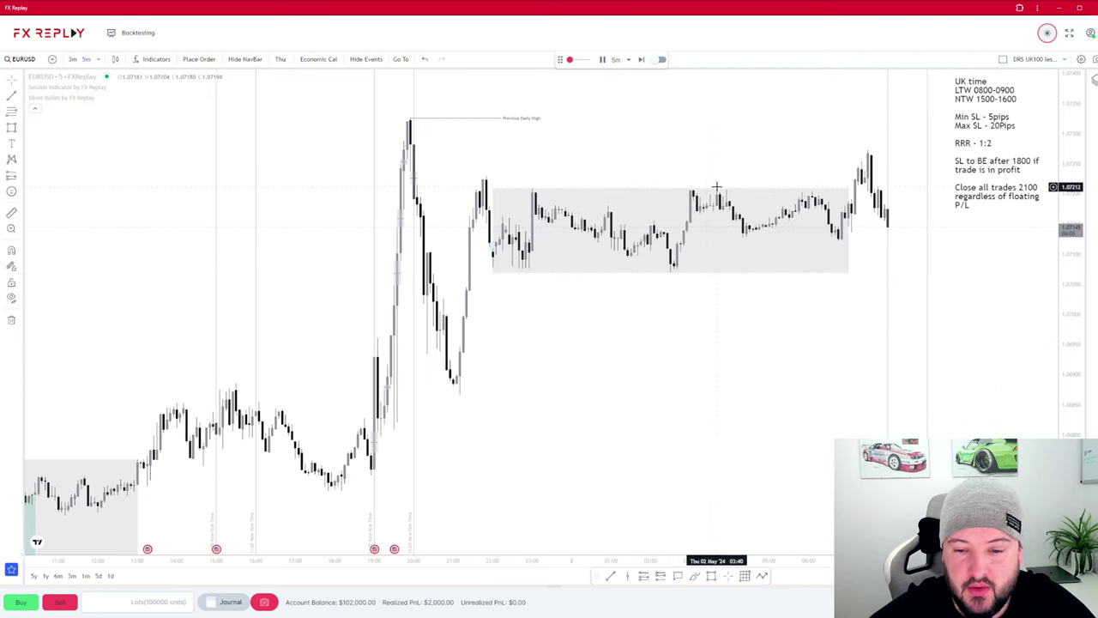
drag(705, 194, 549, 192)
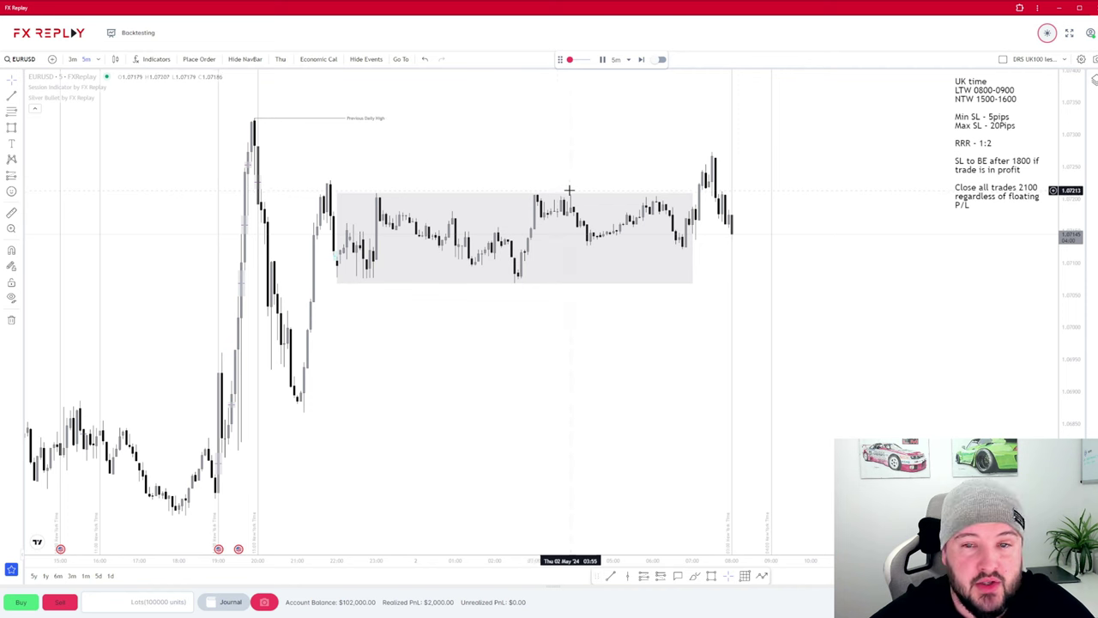
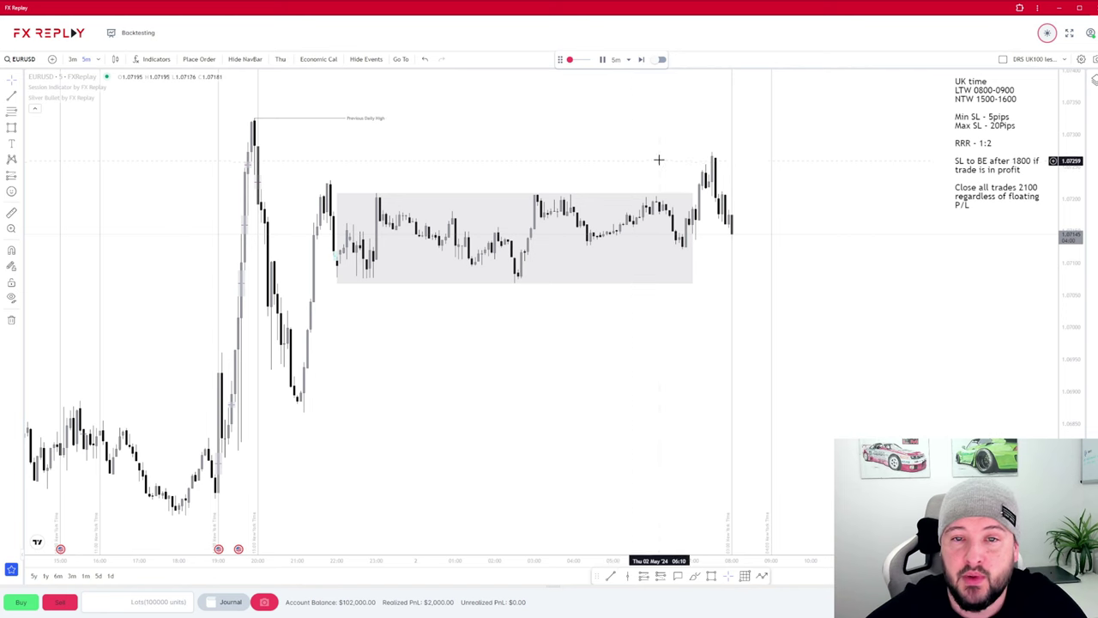
- Advance the replay in five-minute candles through the first part of the 08:00 London window on 2 May
click(643, 59)
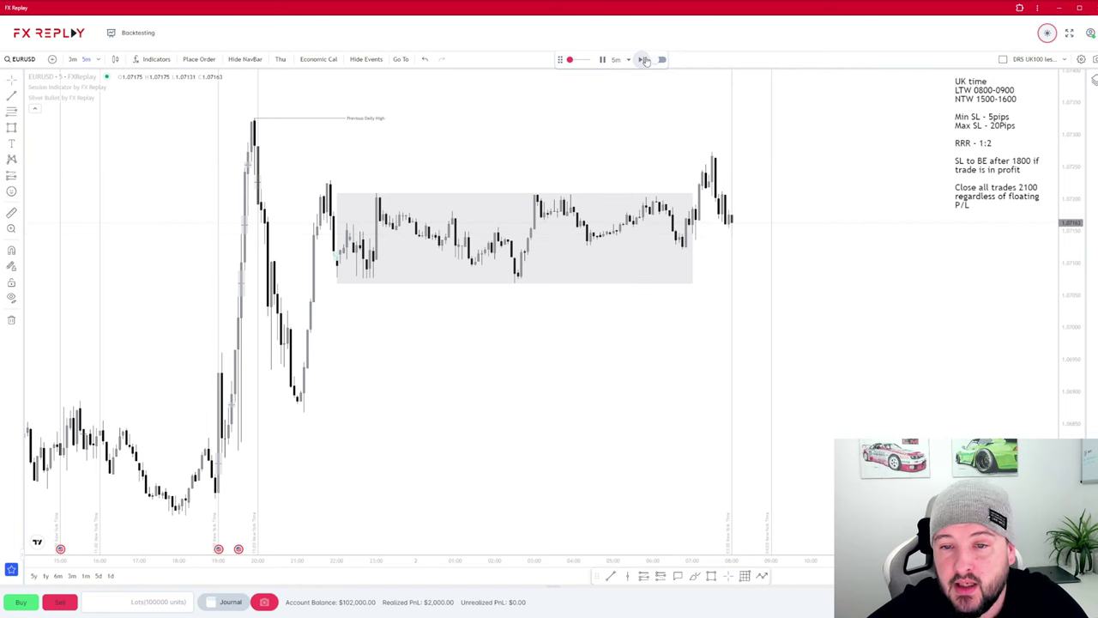
click(645, 59)
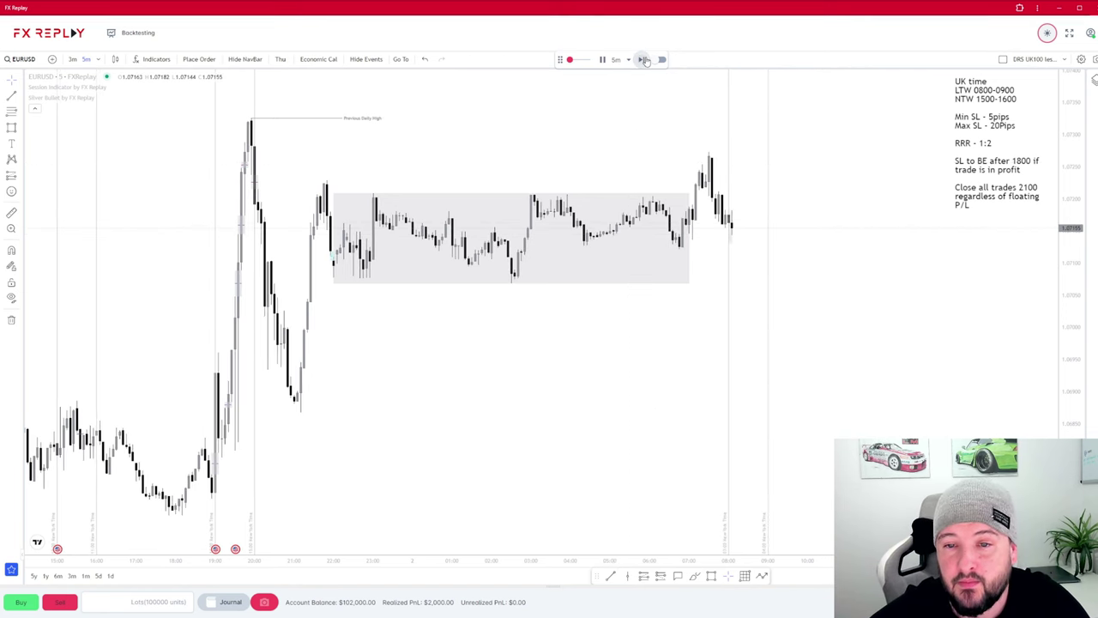
click(645, 60)
click(645, 60)
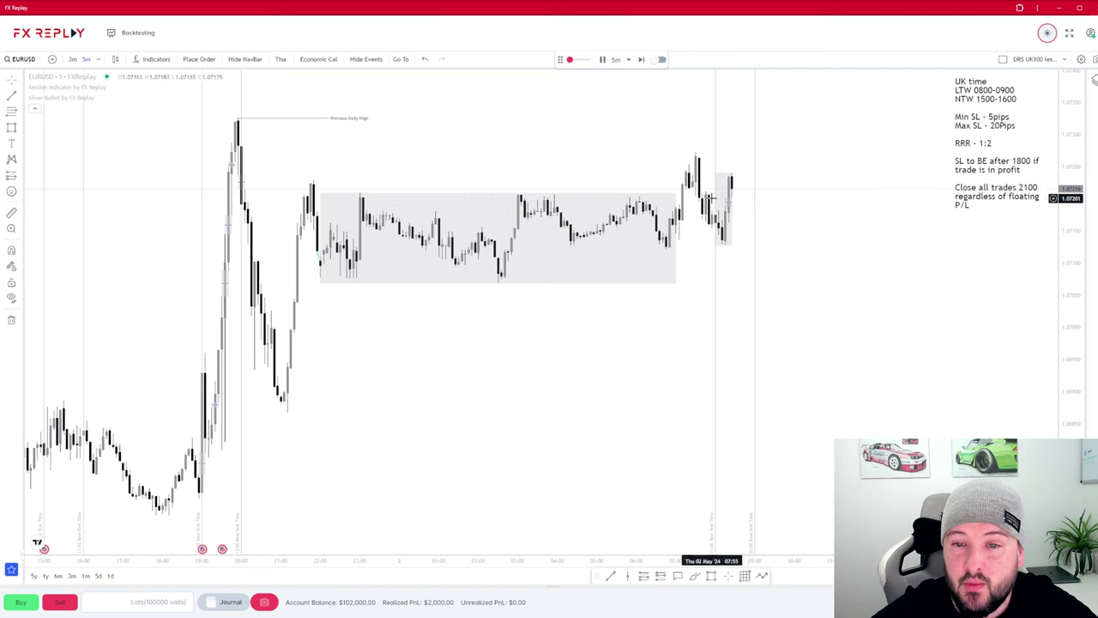
- Advance the replay in five-minute candles to the end of the London window at 09:00 on 2 May without placing a trade
click(640, 59)
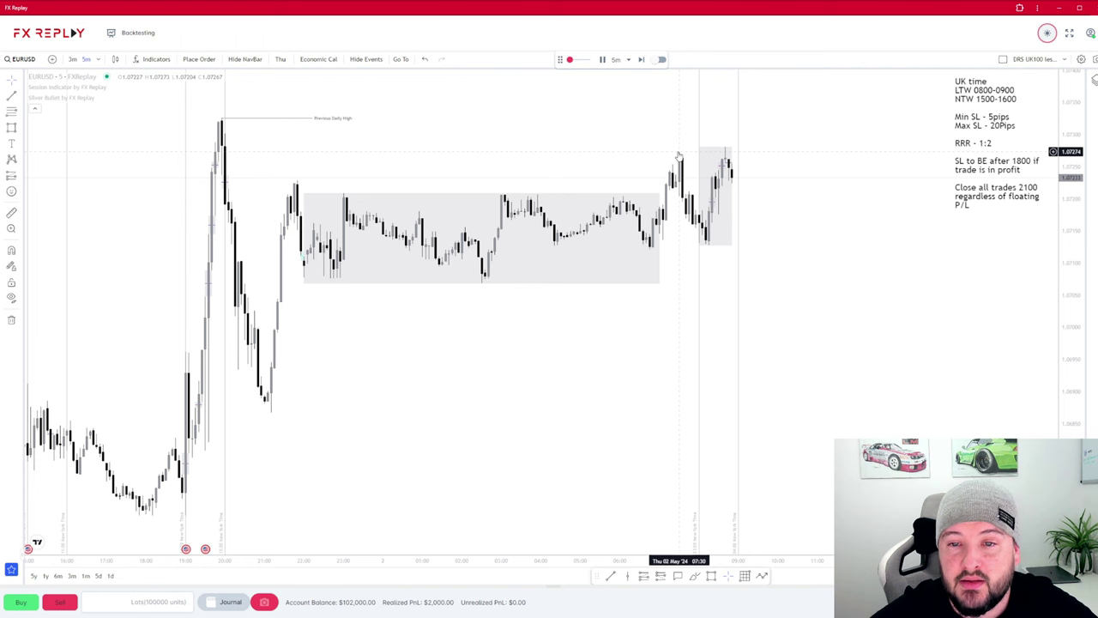
click(641, 60)
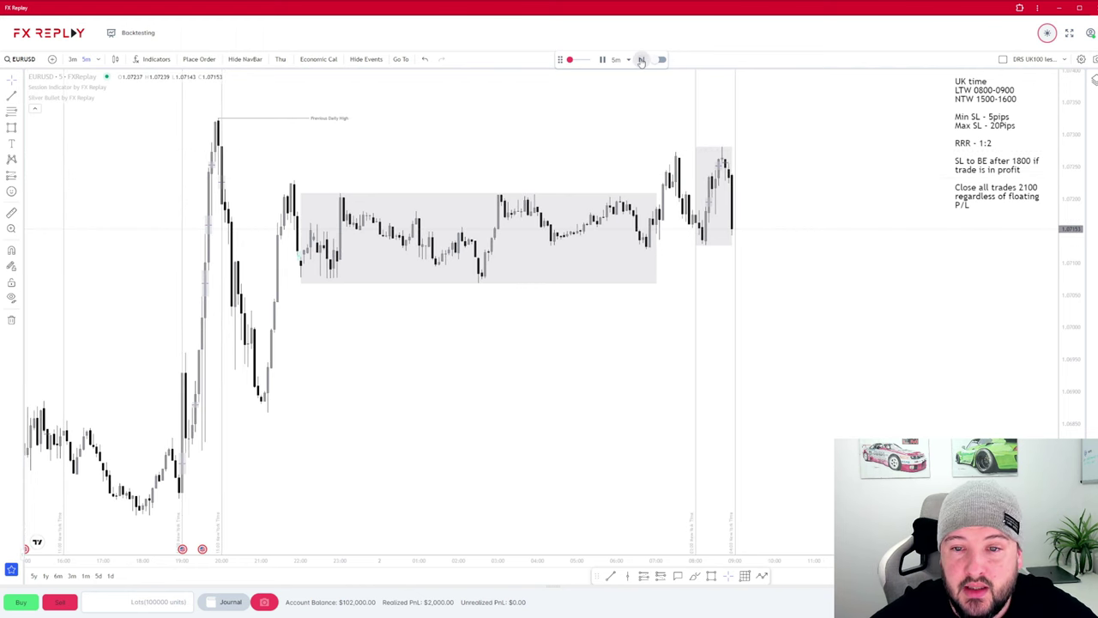
click(641, 60)
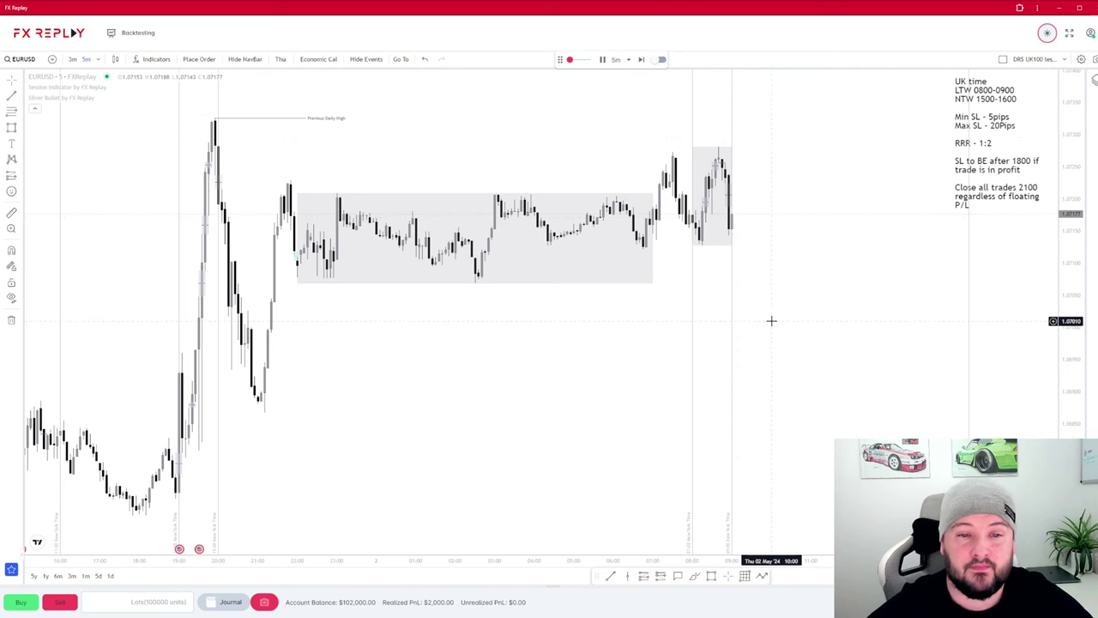
- Jump the replay to the SB New York AM session on 2 May and advance into the 15:00 window
click(401, 59)
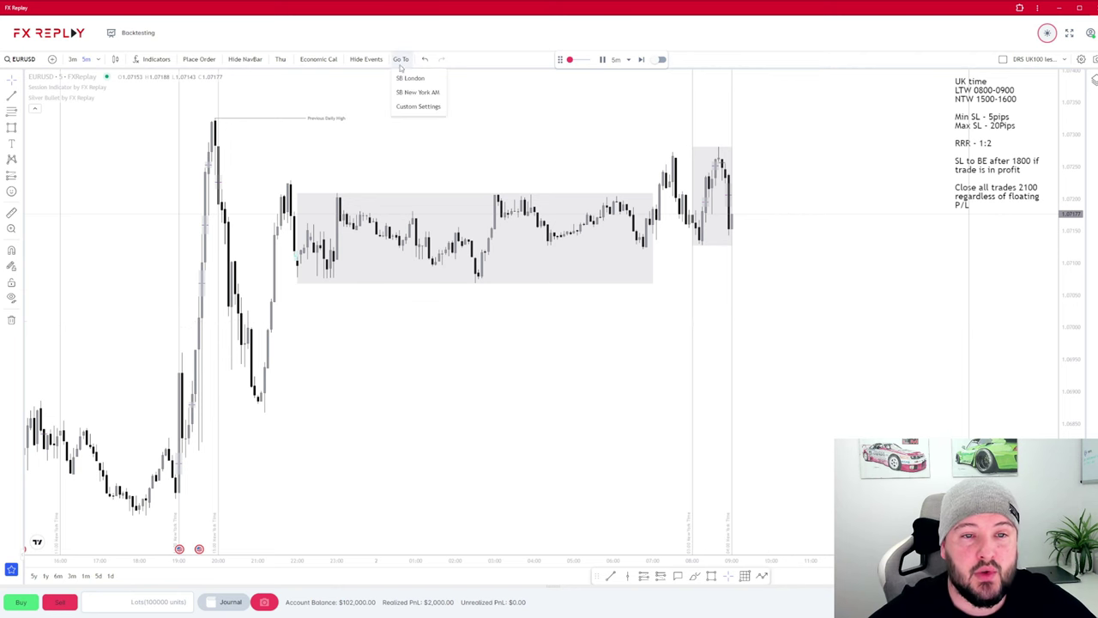
click(416, 93)
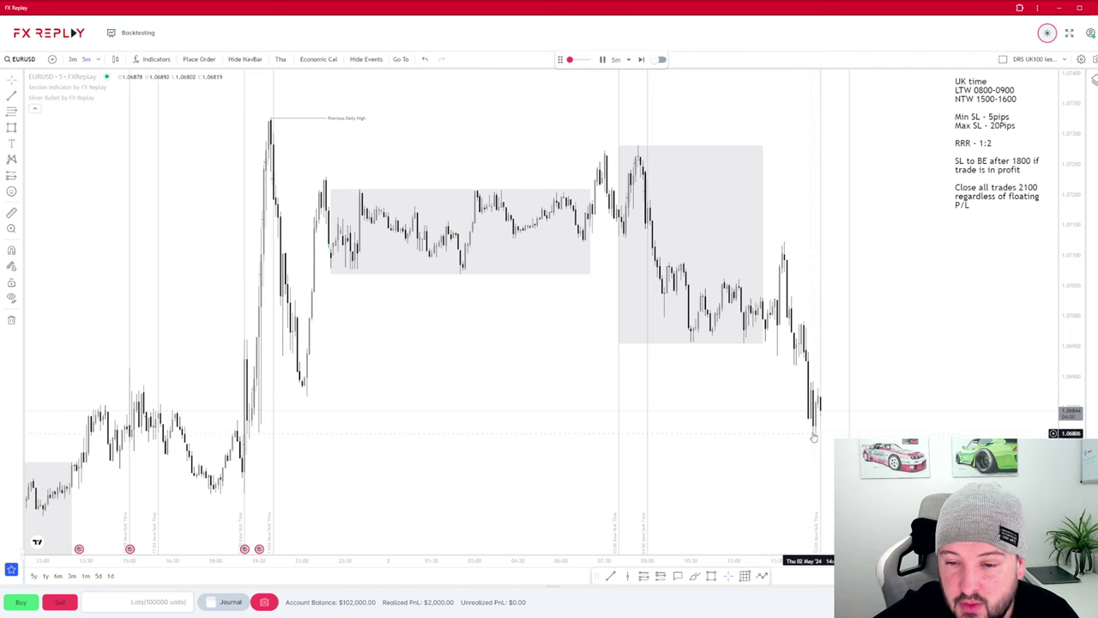
click(642, 60)
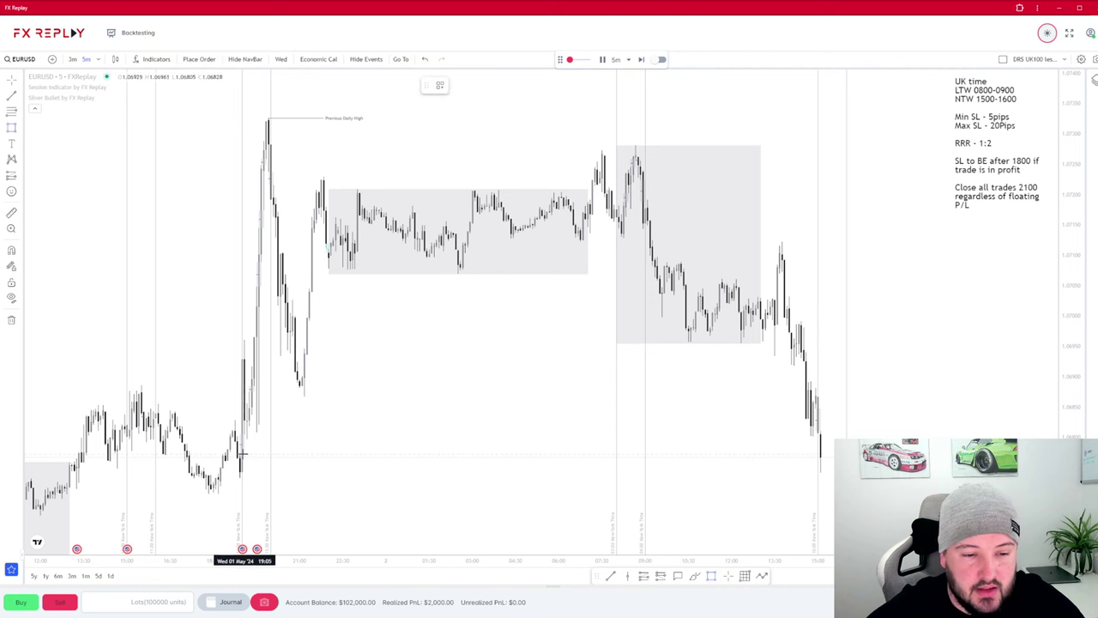
- Mark a demand zone with a rectangle from the 1 May low near 19:00 across to the 15:05 candle on 2 May
key(alt+shift+r)
mouse_move(239, 455)
mouse_down()
mouse_move(282, 471)
mouse_move(239, 478)
mouse_move(820, 477)
mouse_up()
key(Escape)
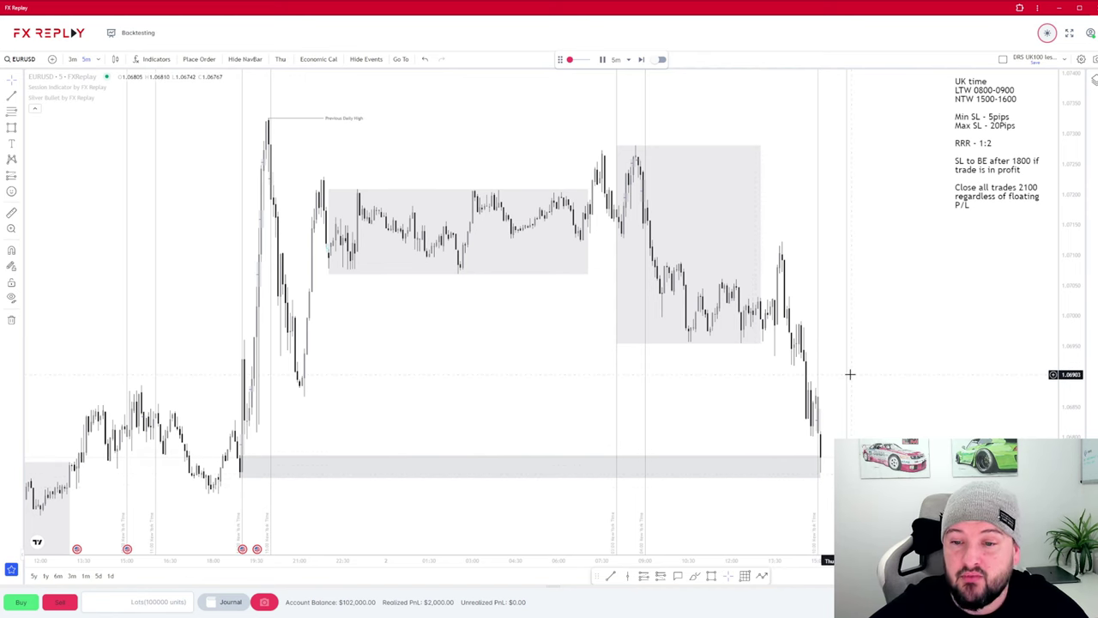
scroll(527, 373, down, 5)
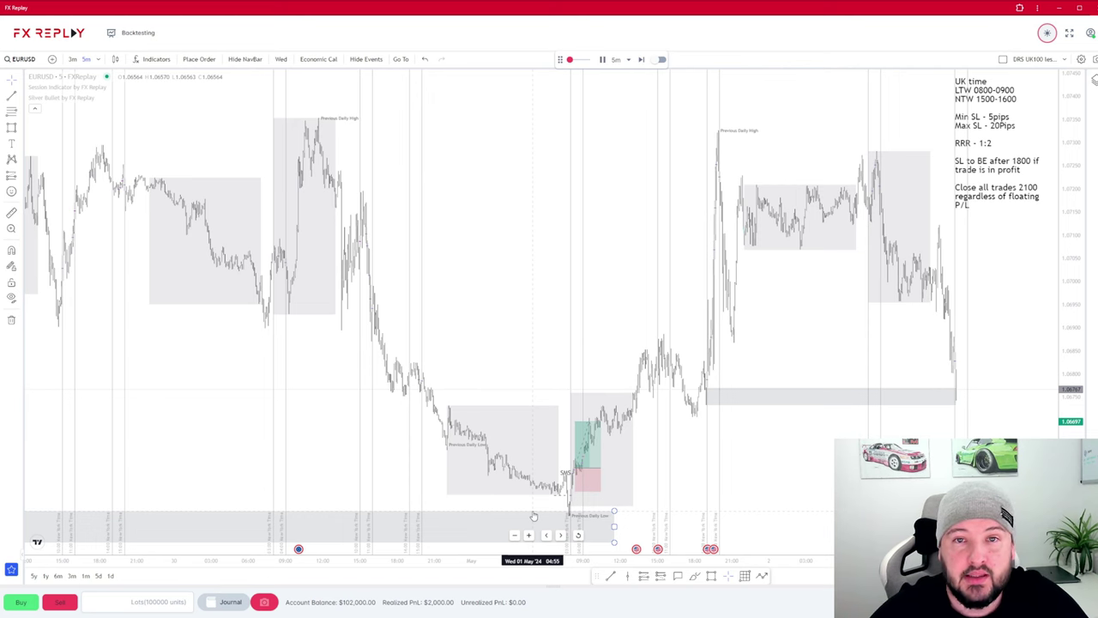
scroll(806, 489, up, 5)
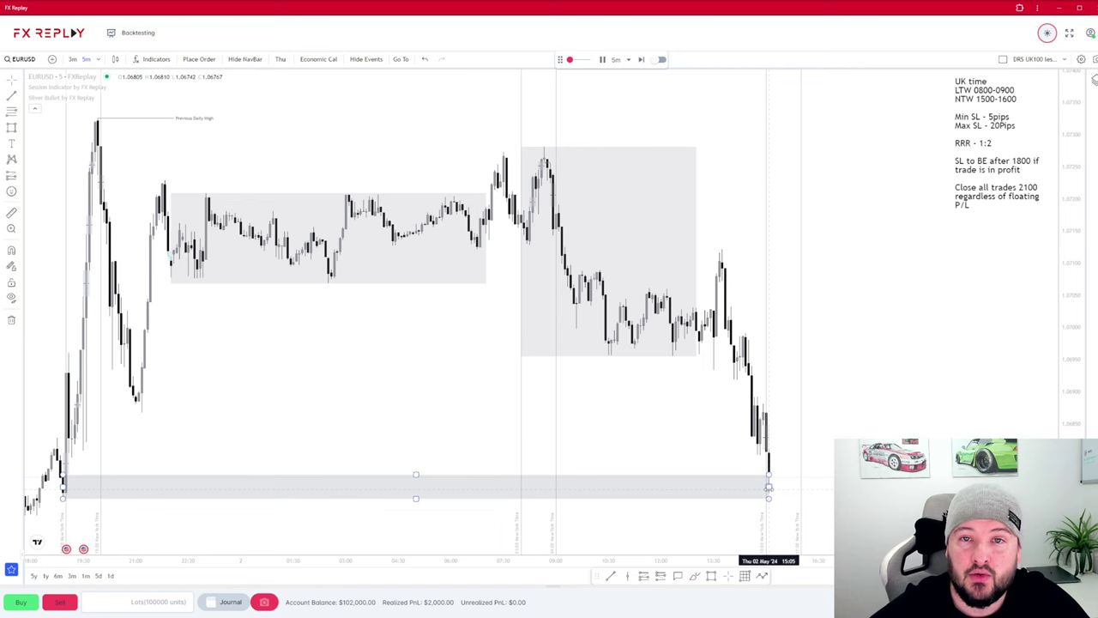
click(593, 128)
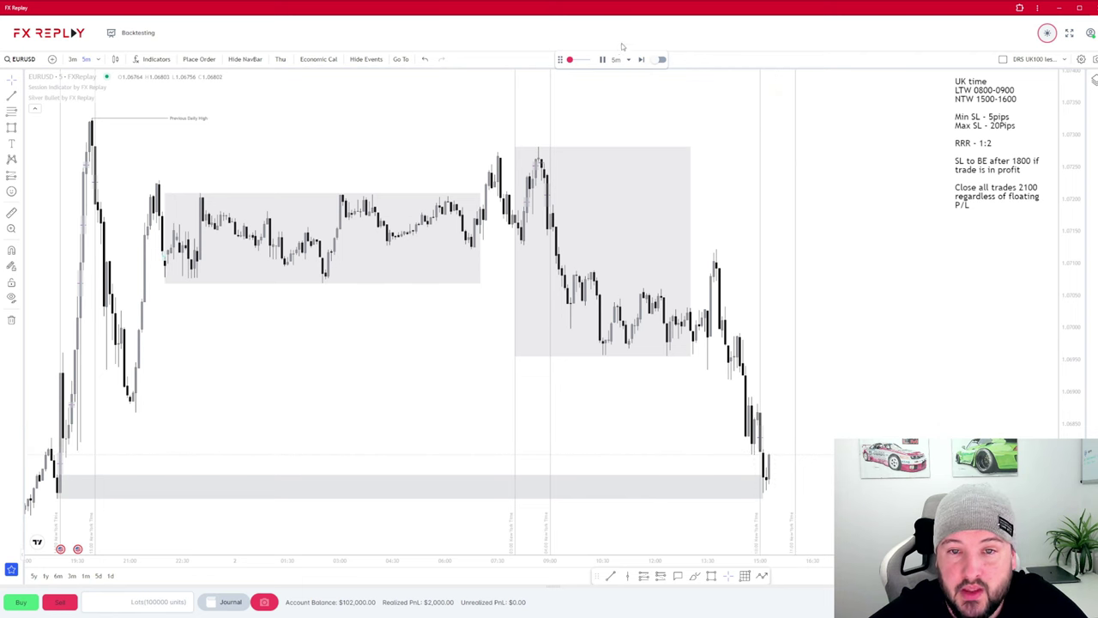
- Advance the replay in five-minute candles from the demand zone up to the 15:30 candle on 2 May
click(642, 60)
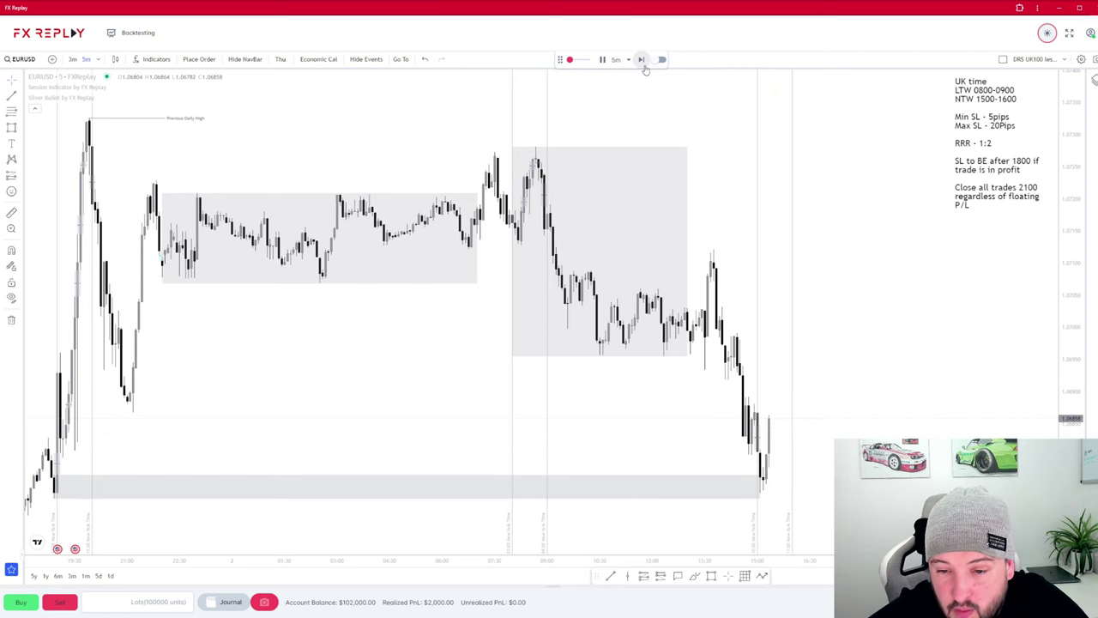
click(645, 69)
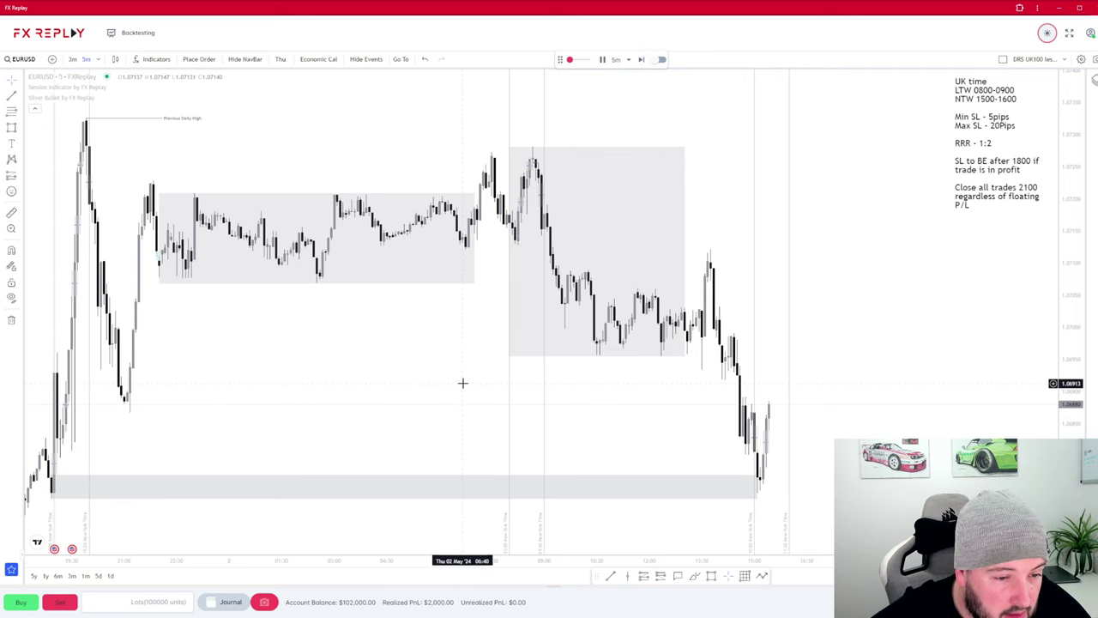
scroll(462, 383, left, 3)
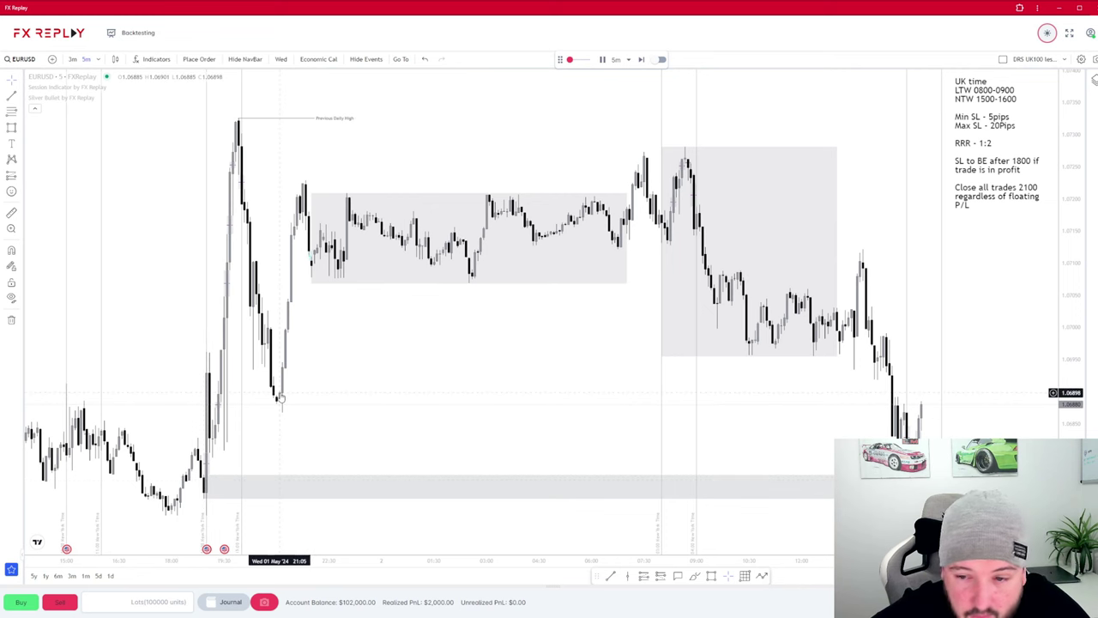
scroll(314, 426, right, 3)
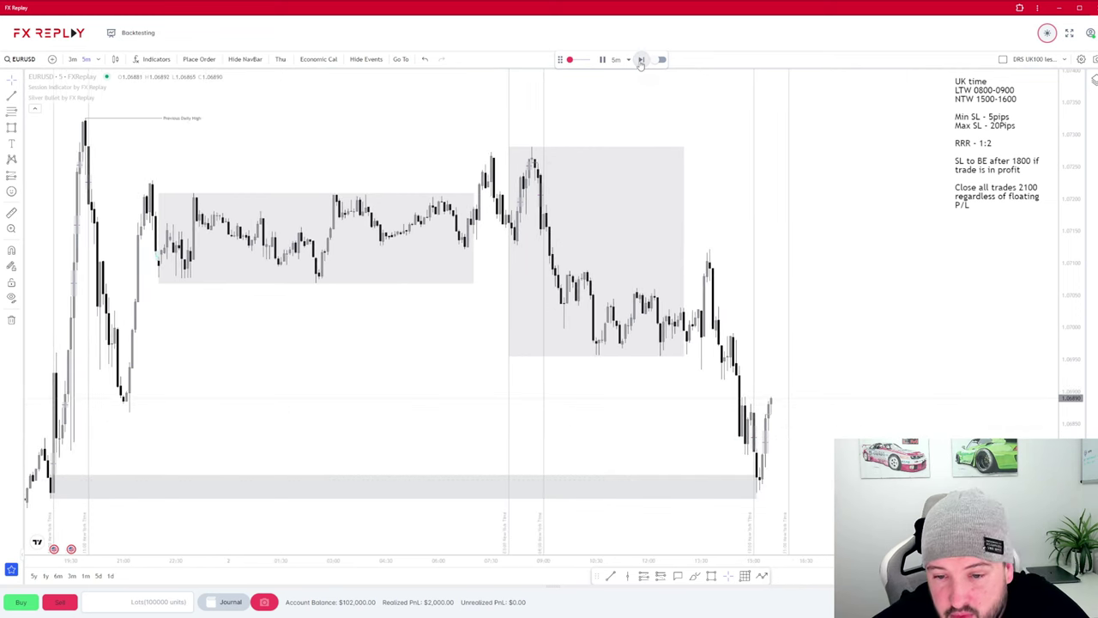
click(641, 60)
- Draw a horizontal line from the 14:55 swing high at 1.06881 across to the rising candles that break it
scroll(769, 361, up, 3)
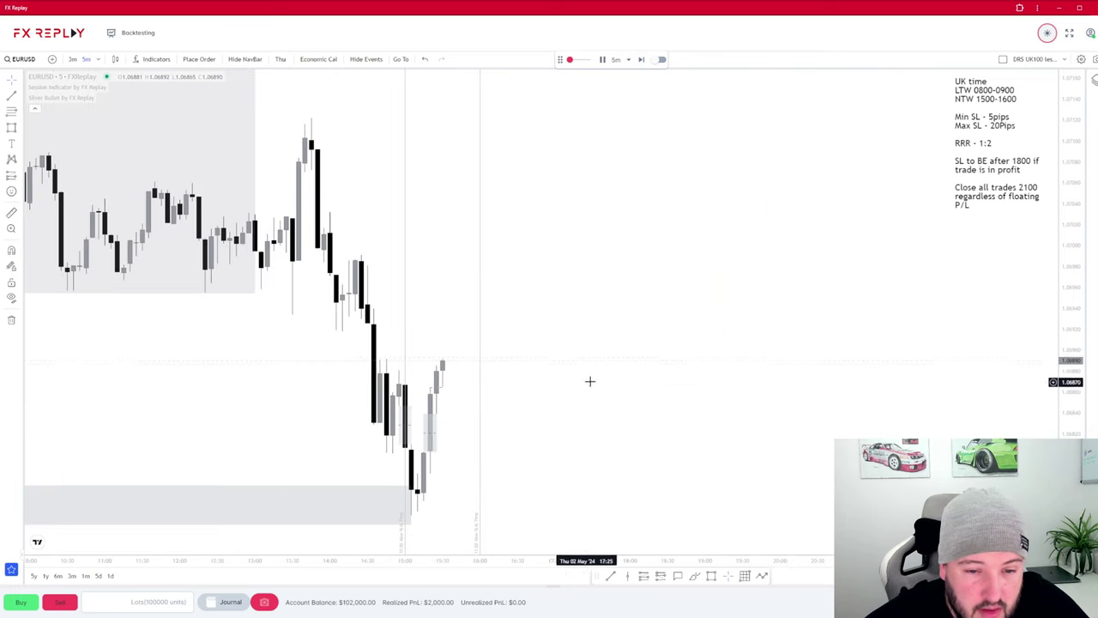
scroll(809, 343, down, 5)
scroll(802, 343, up, 4)
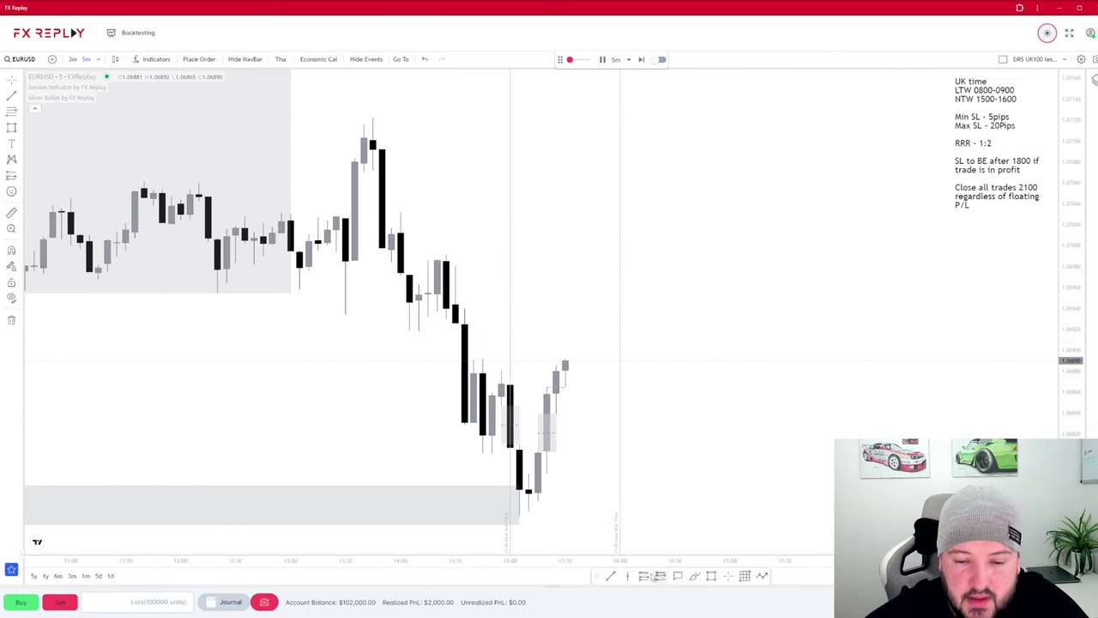
key(ctrl)
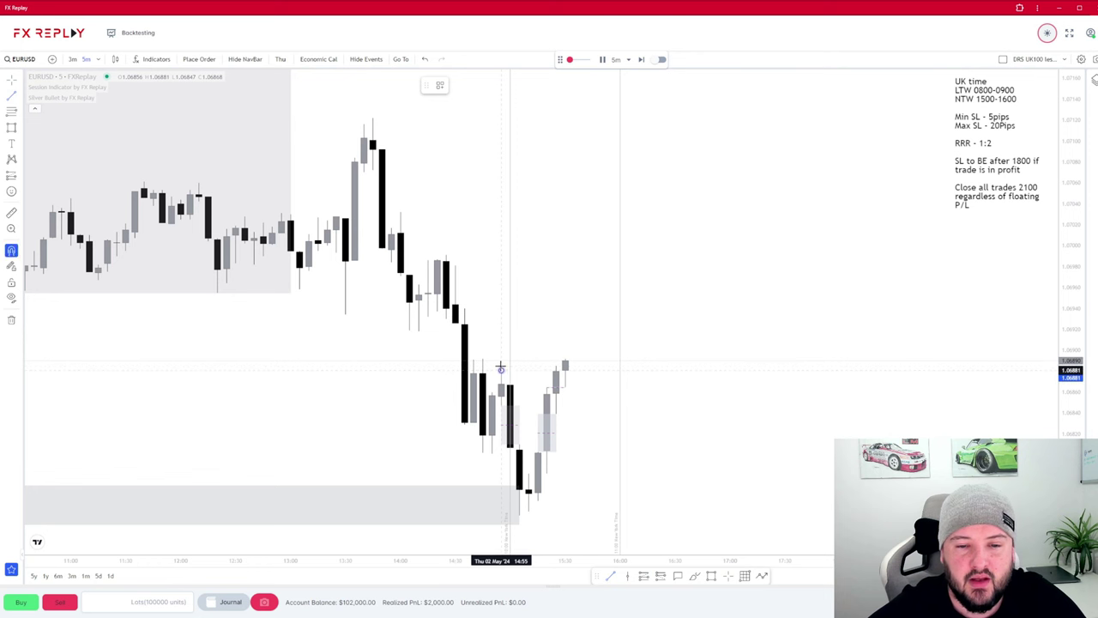
click(502, 370)
click(549, 374)
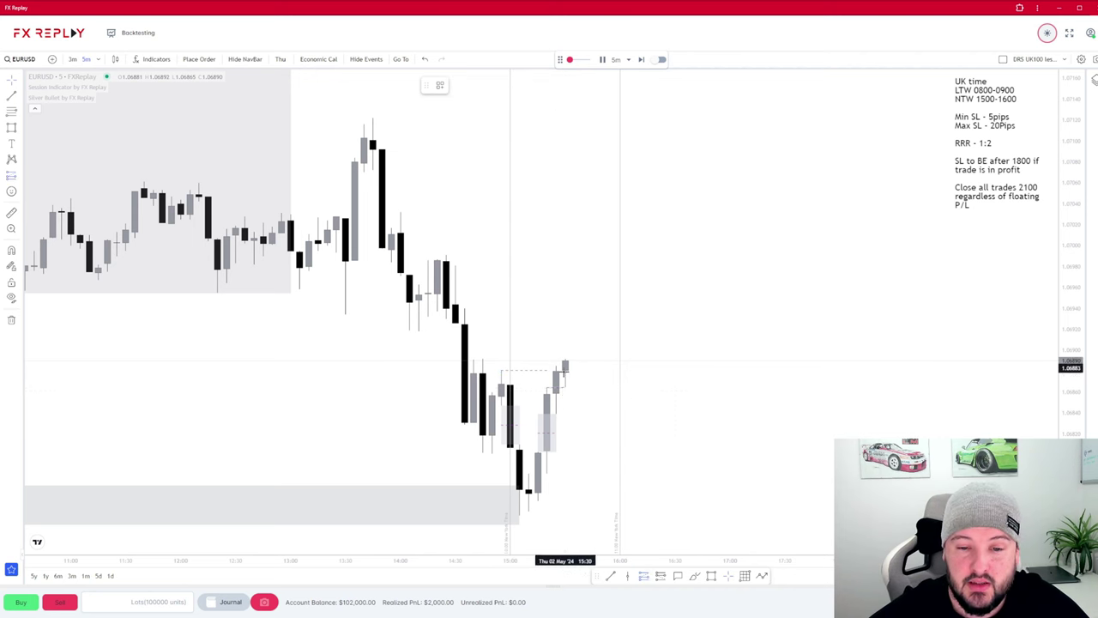
- Place a long position at the 15:30 candle with its entry at 1.06865, the upper edge of the fair value gap
scroll(559, 392, up, 3)
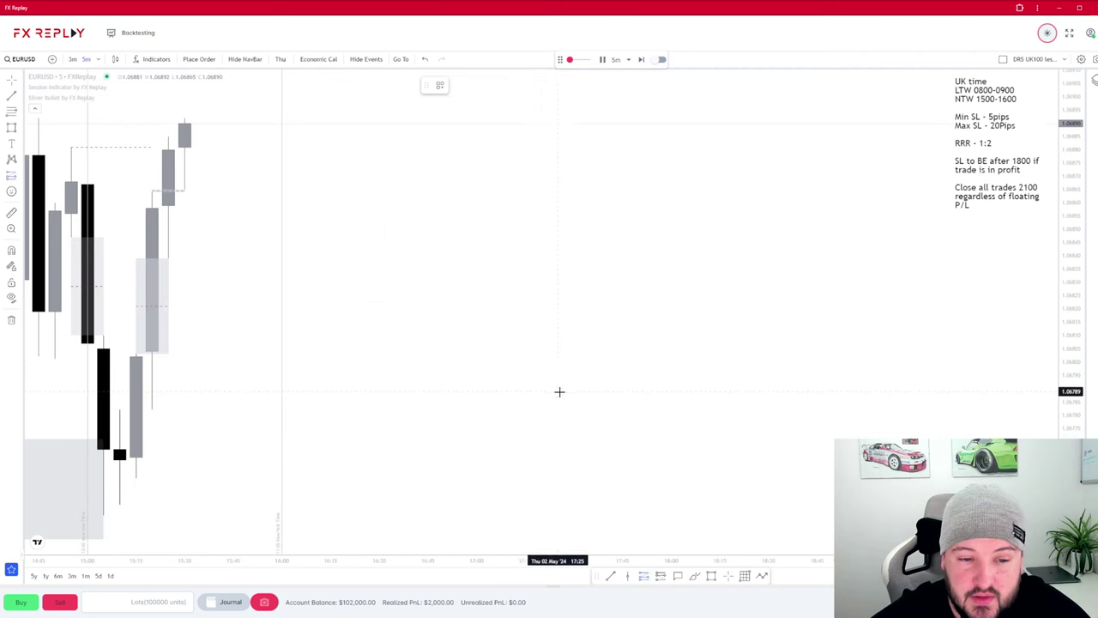
click(184, 186)
drag(218, 309, 643, 335)
scroll(643, 335, up, 3)
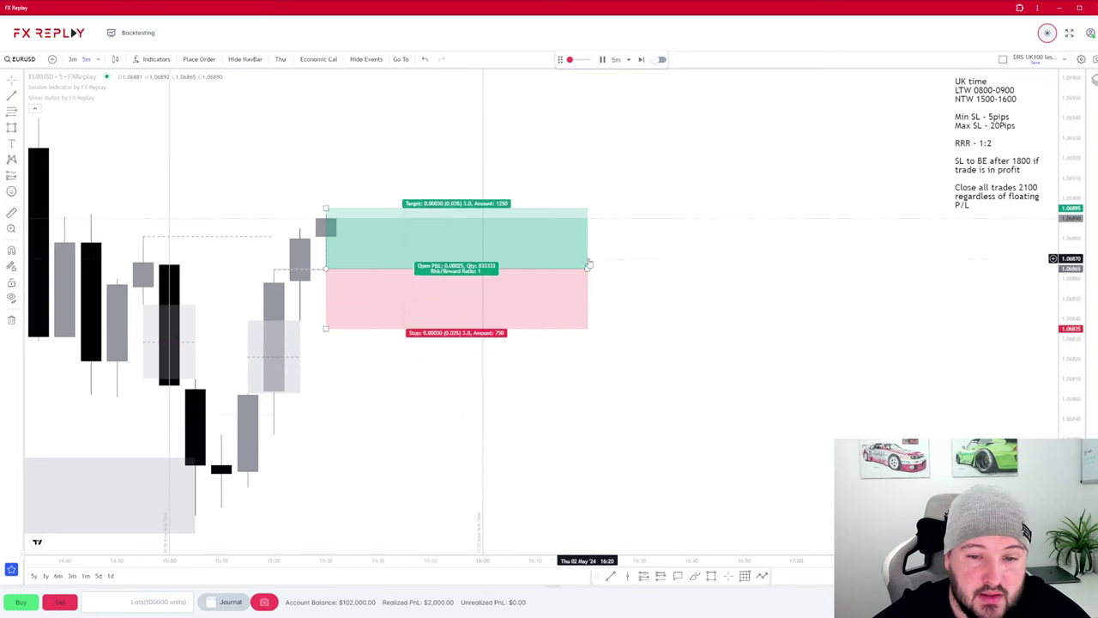
drag(321, 261, 387, 324)
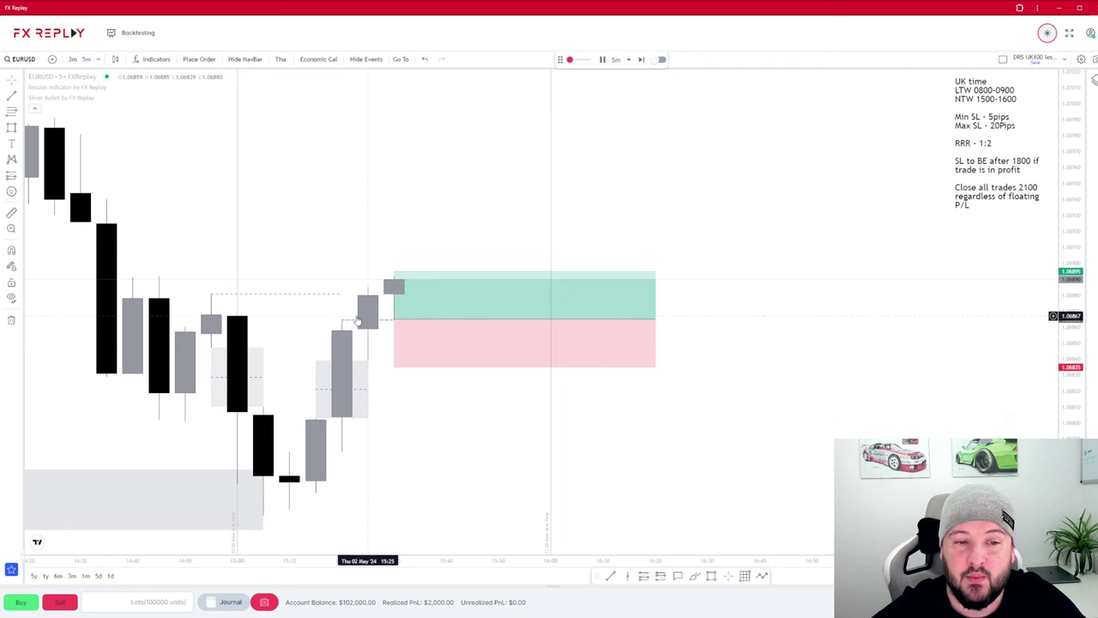
- Set the long position's stop to 1.06756 (10.9 pips) and its profit level to 1.07083 (21.8 pips) for a 1:2 ratio
click(394, 285)
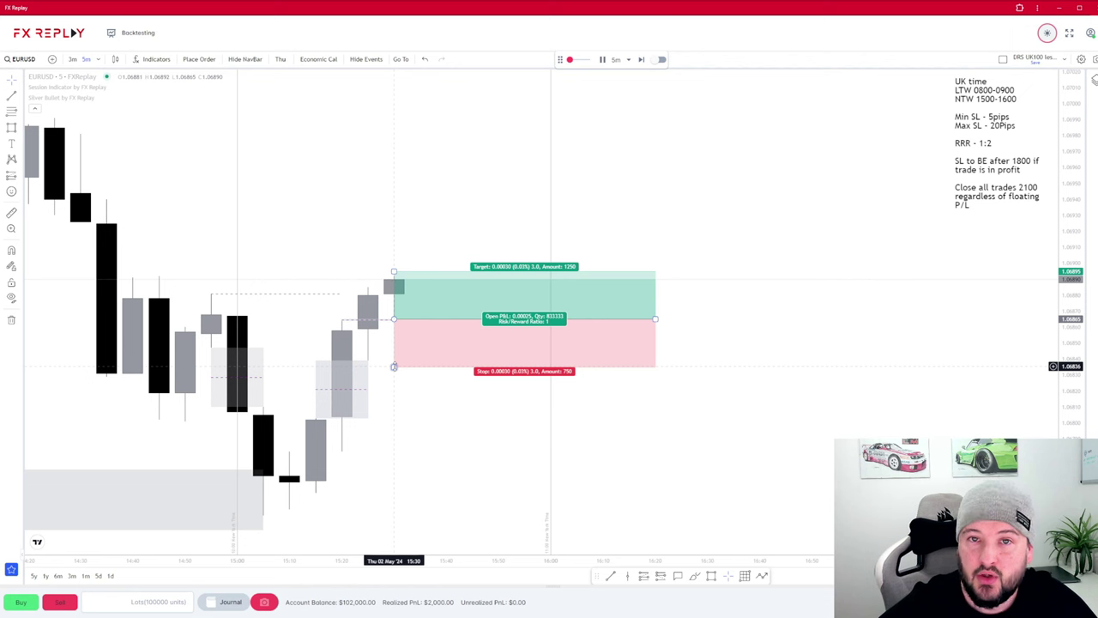
drag(393, 367, 396, 398)
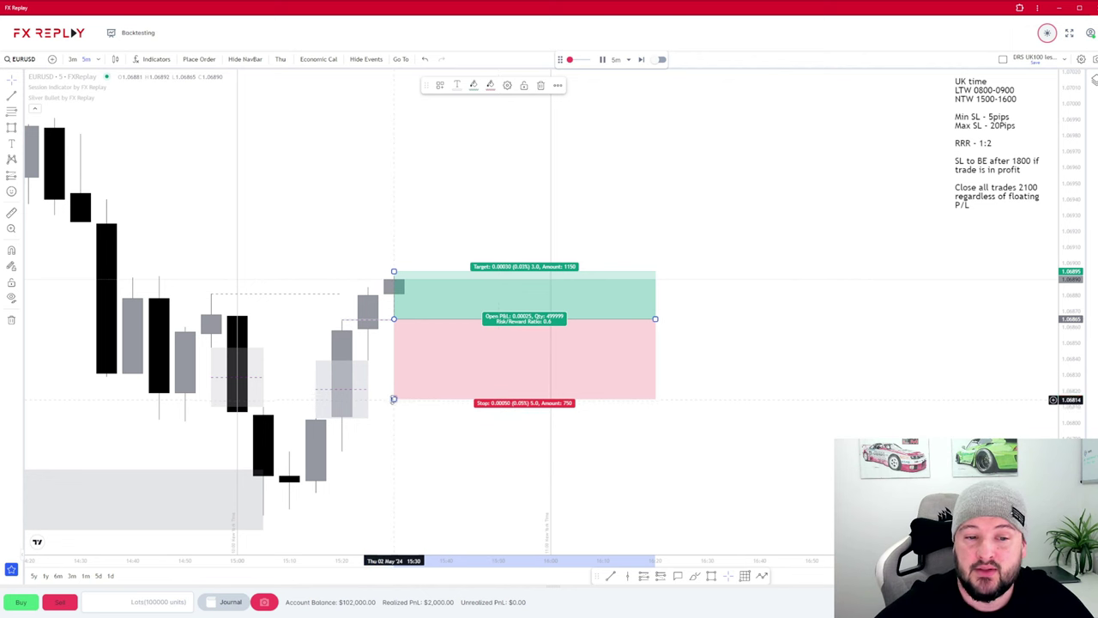
mouse_move(395, 399)
mouse_down()
mouse_move(380, 437)
mouse_move(313, 494)
mouse_up()
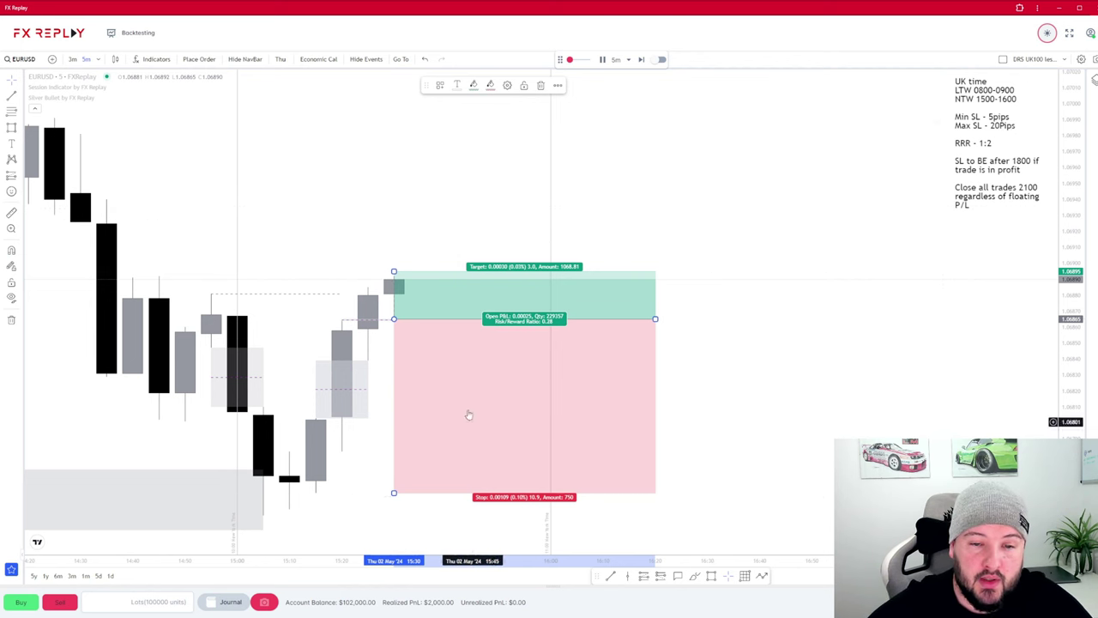
double_click(446, 283)
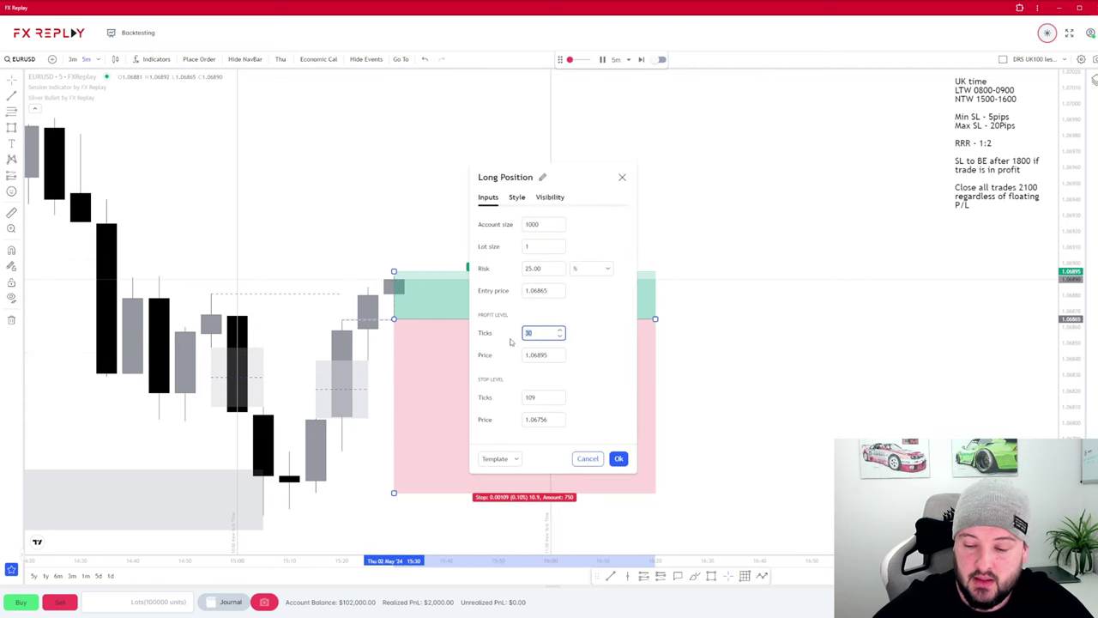
click(618, 459)
scroll(729, 326, down, 5)
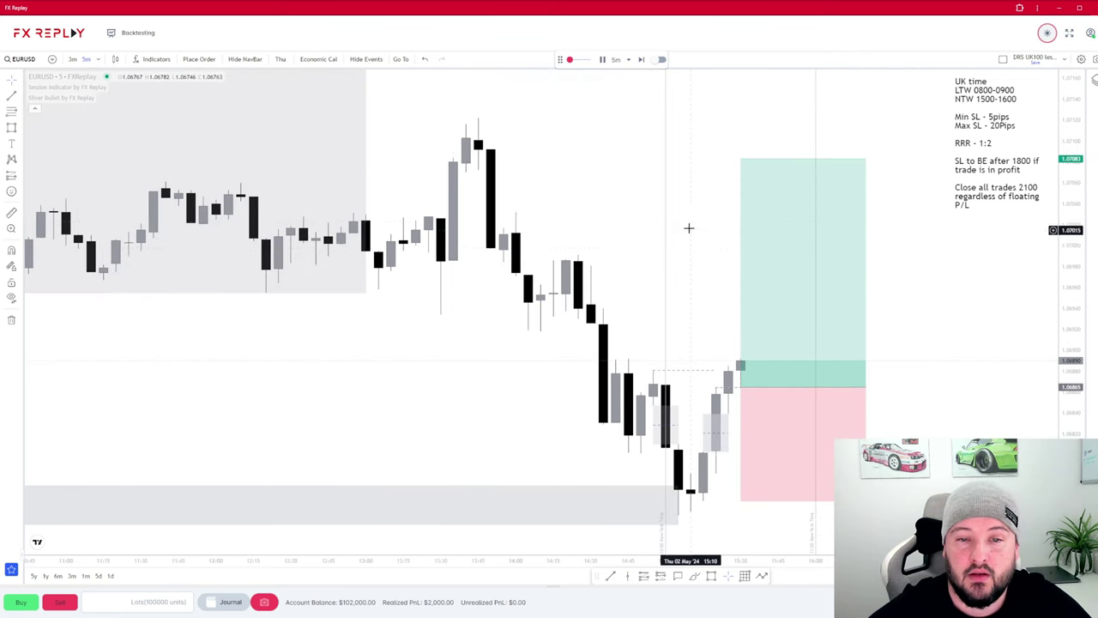
- Shade the bearish gap in the large 13:50 down candle with a small rectangle
drag(689, 228, 580, 213)
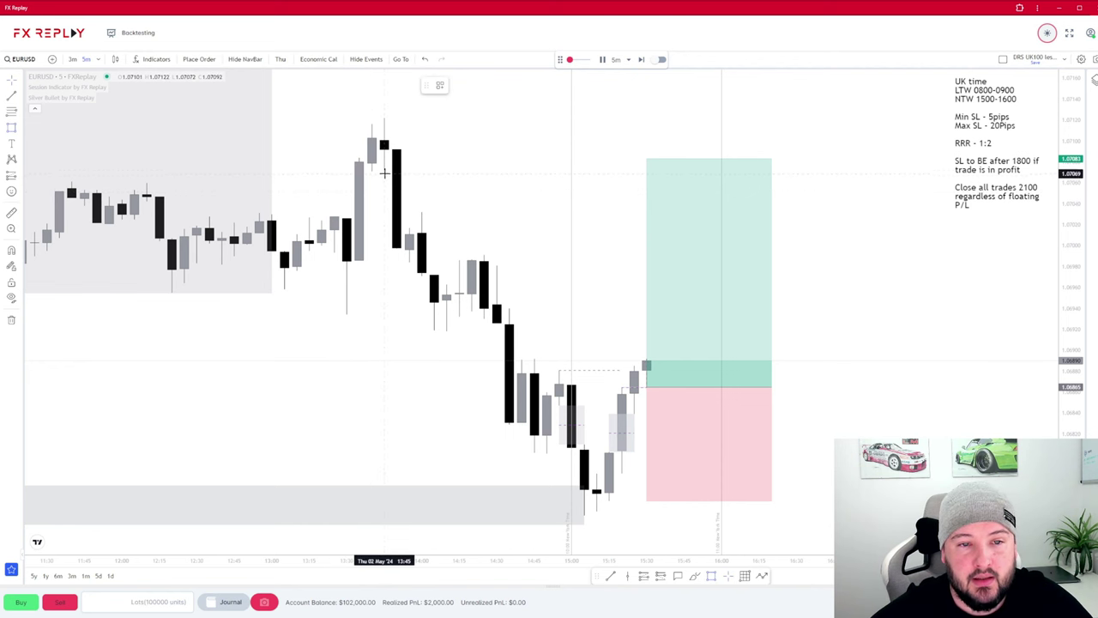
drag(384, 170, 410, 229)
click(421, 220)
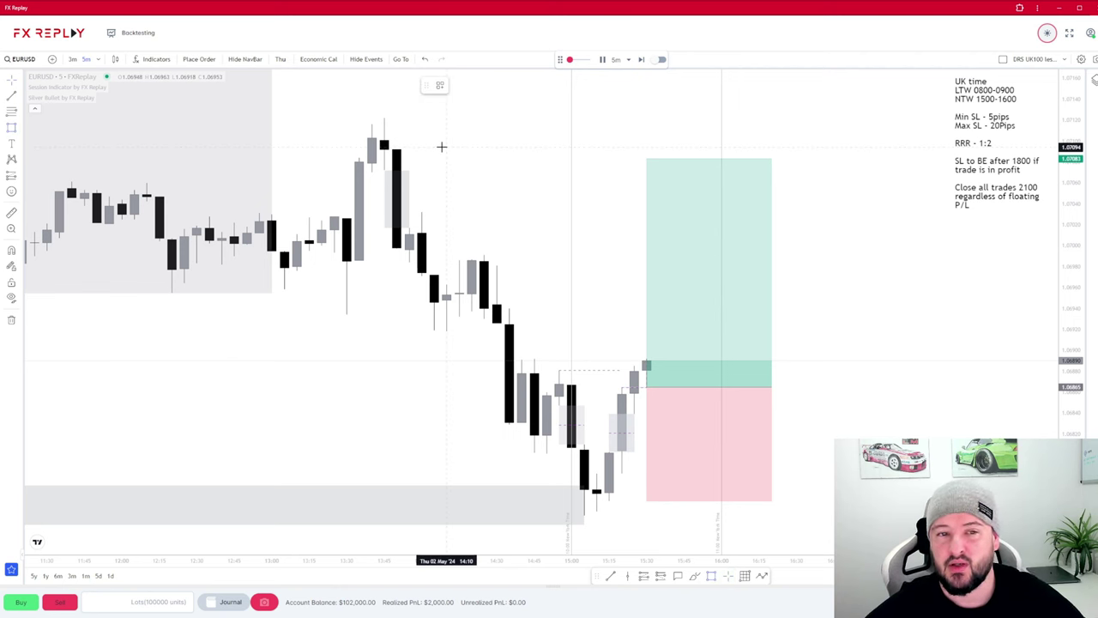
- Mark the supply zone above that gap with a rectangle from 1.07070 to 1.07122, spanning 13:40 to 15:15
key(alt+shift+r)
mouse_move(434, 142)
mouse_down()
mouse_move(371, 171)
mouse_move(402, 115)
mouse_move(608, 144)
mouse_up()
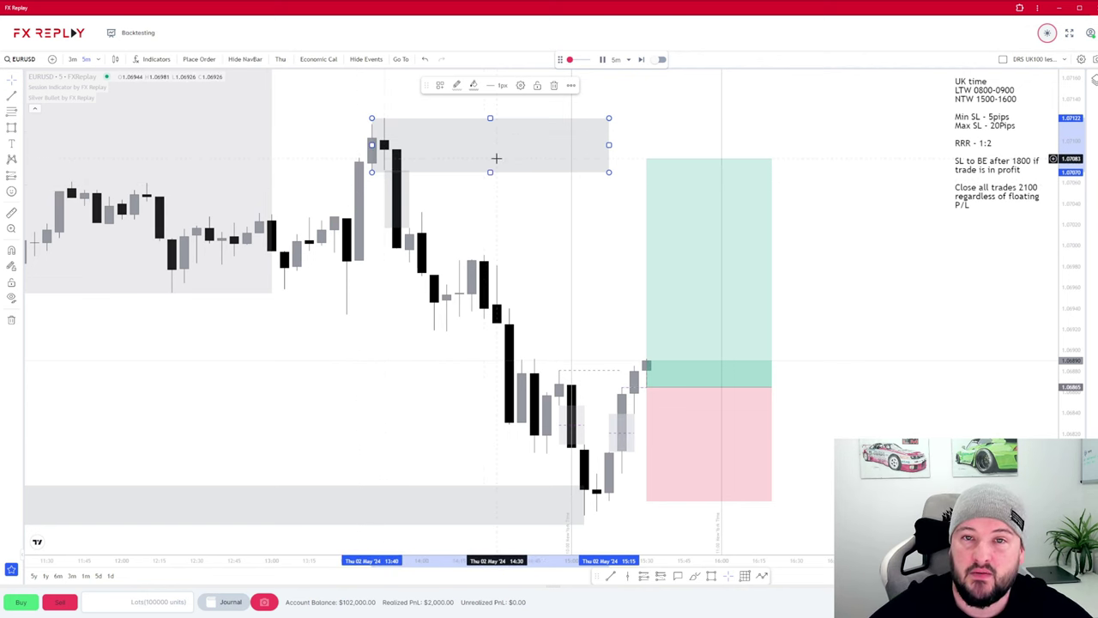
click(545, 216)
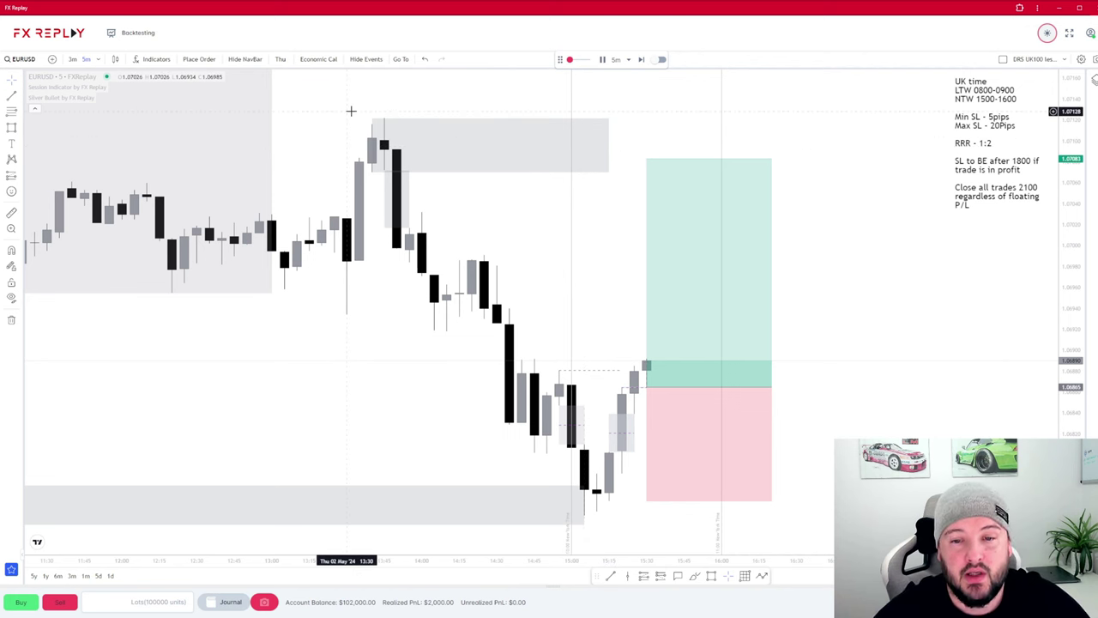
- Create a buy limit order from the long position at 1.06865 with 1% risk, take profit 1.07083 and stop loss 1.06756
double_click(691, 283)
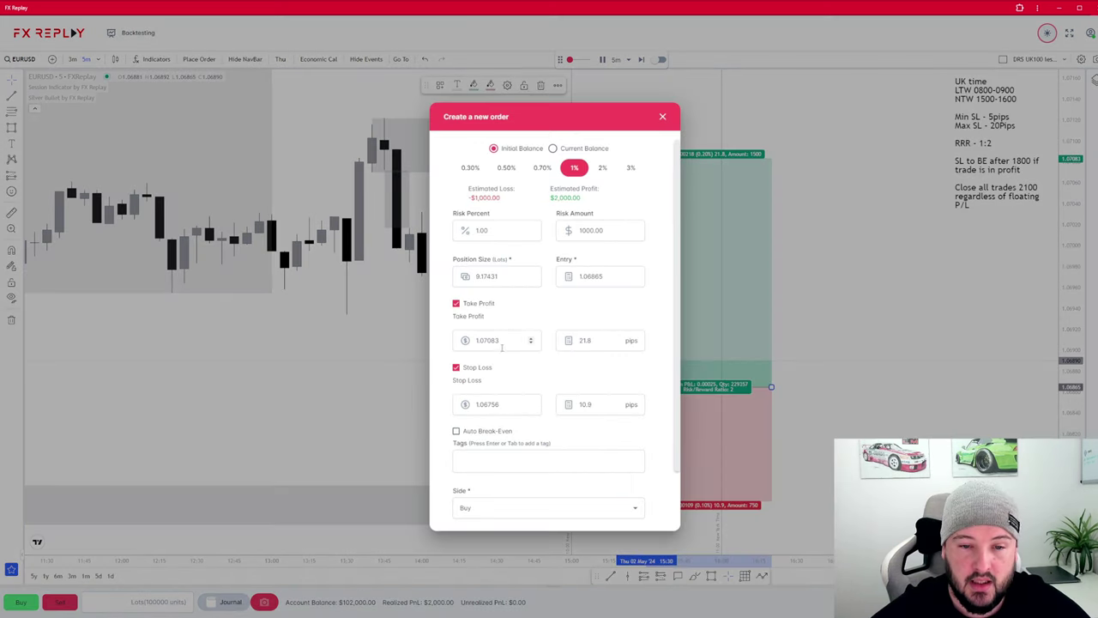
scroll(545, 361, down, 3)
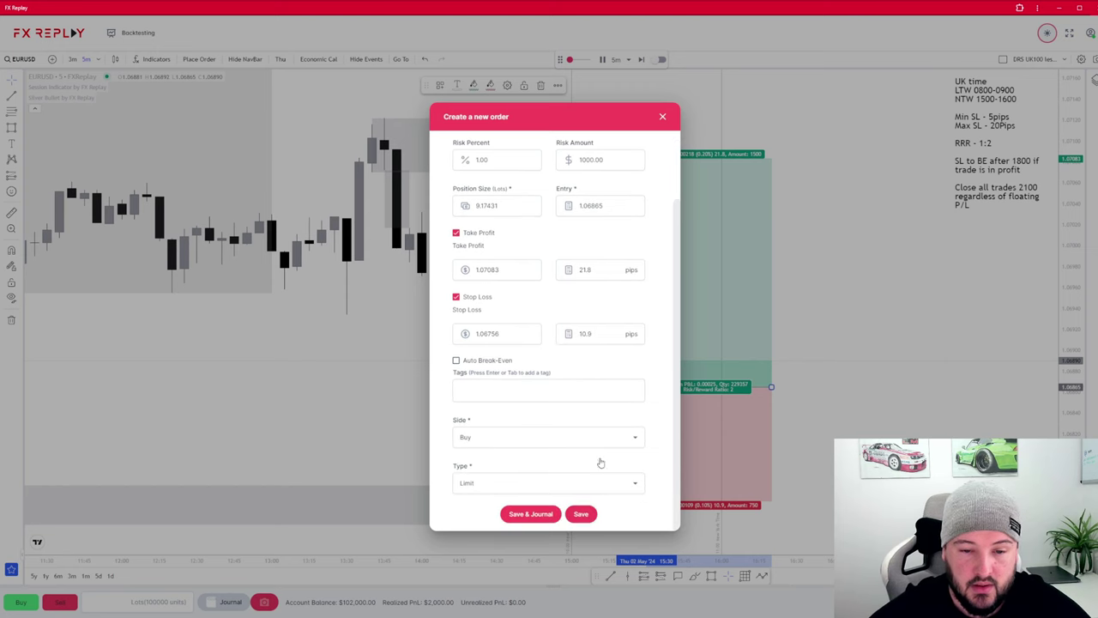
click(582, 512)
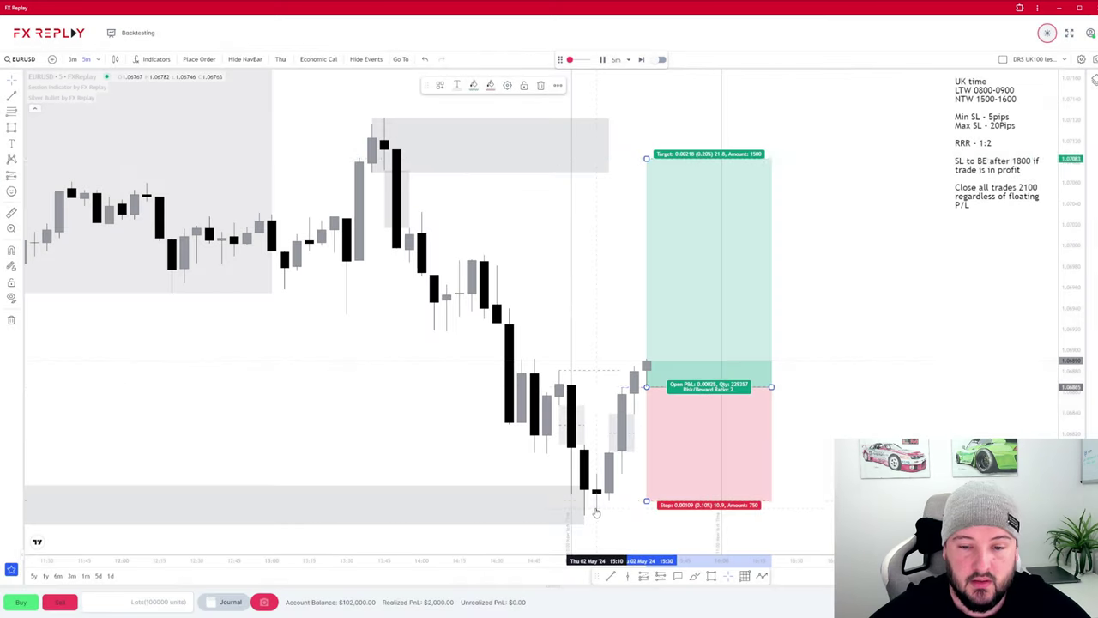
- Advance the EURUSD replay candle by candle from 15:30 to 16:40 on Thursday 2 May to follow the buy limit trade
click(641, 59)
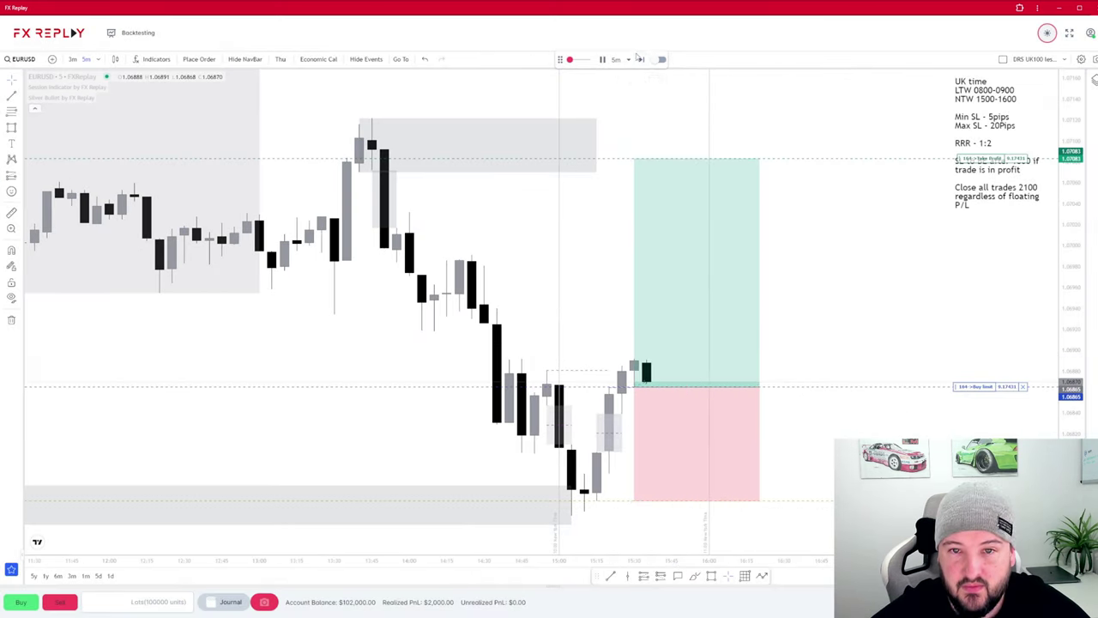
click(641, 59)
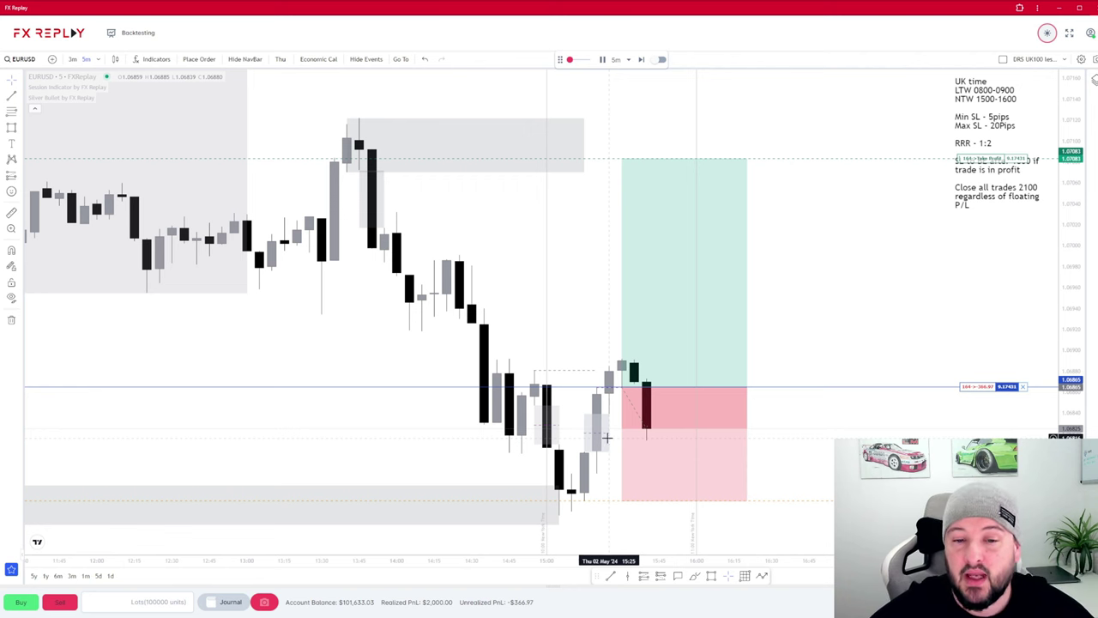
click(639, 193)
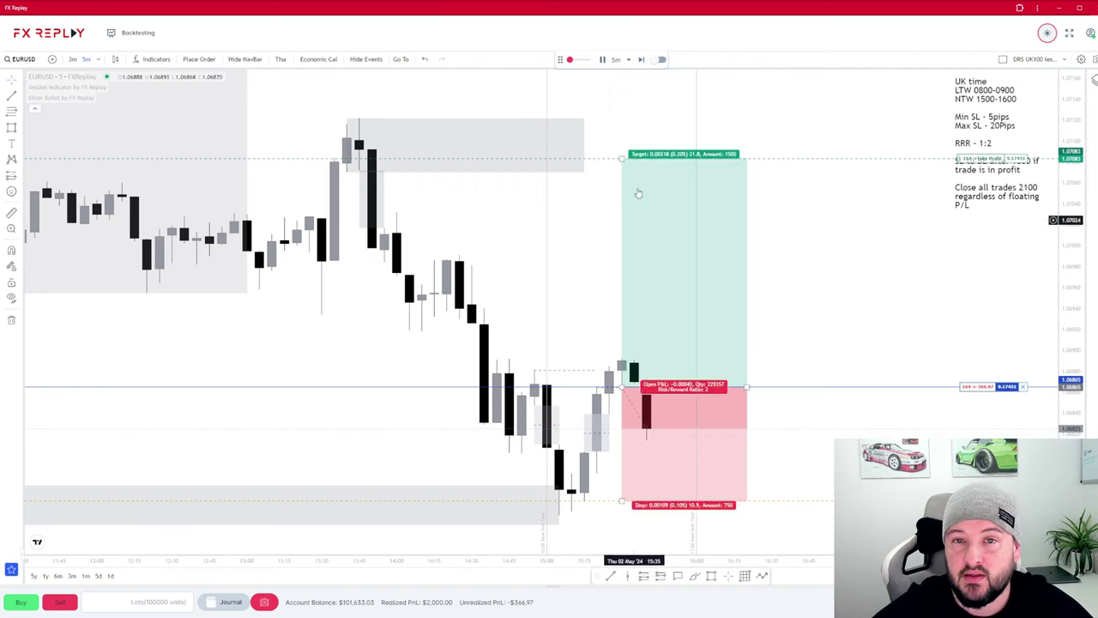
click(641, 59)
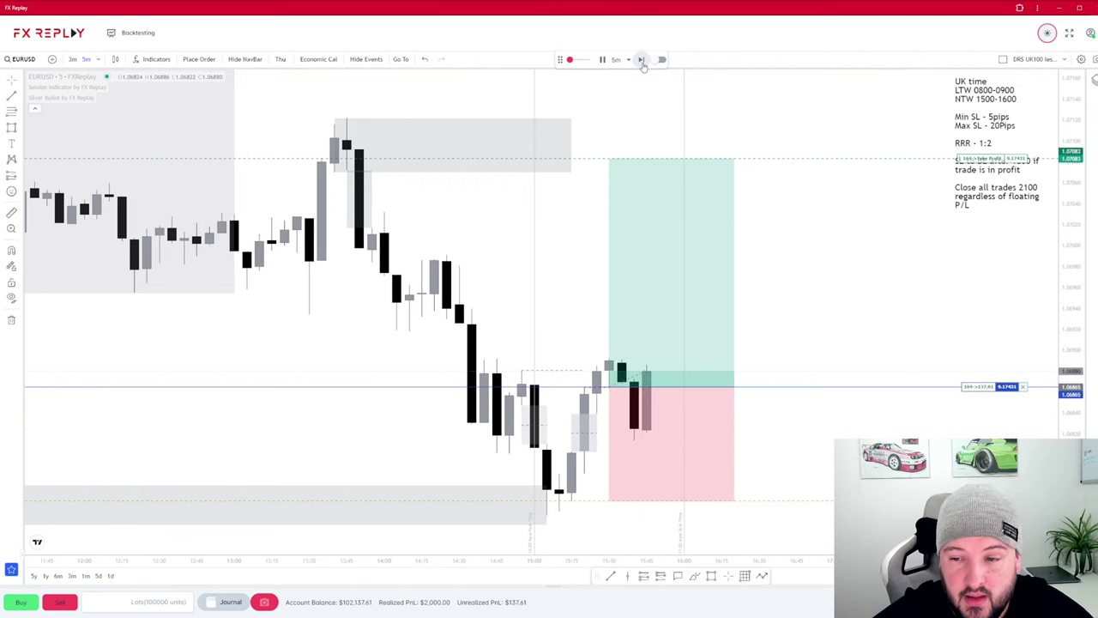
click(641, 59)
click(641, 59)
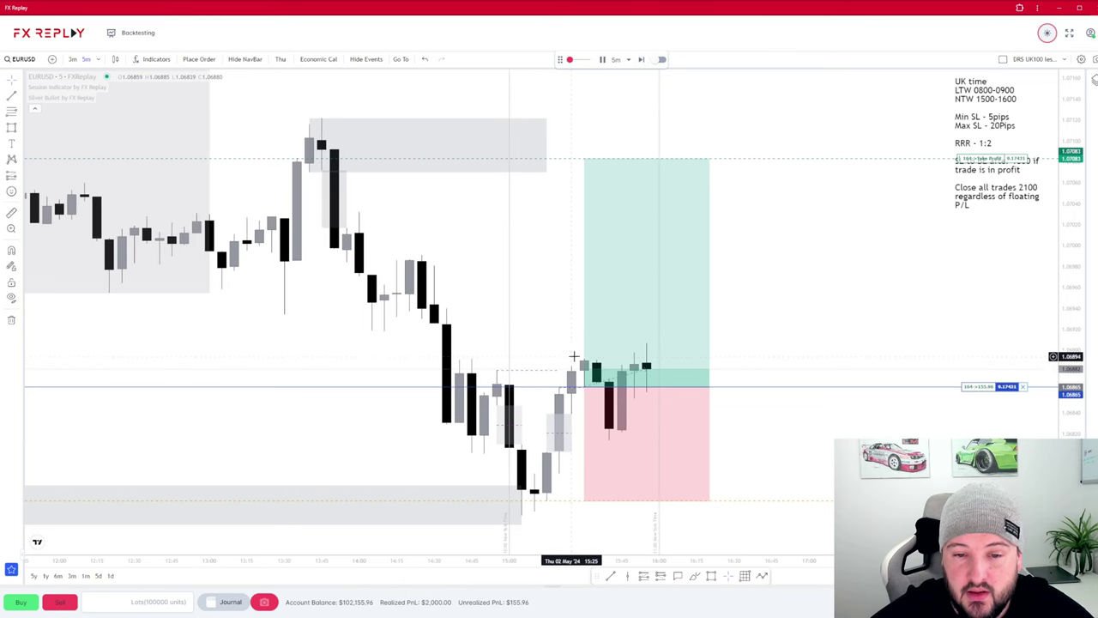
click(642, 60)
click(642, 60)
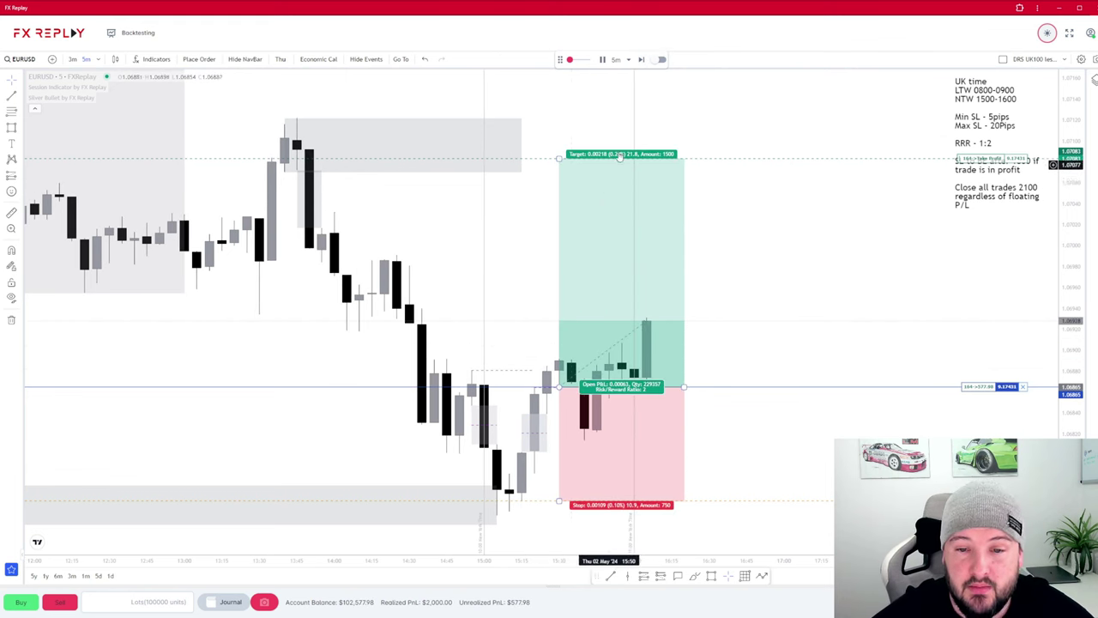
click(641, 60)
click(641, 60)
click(641, 60)
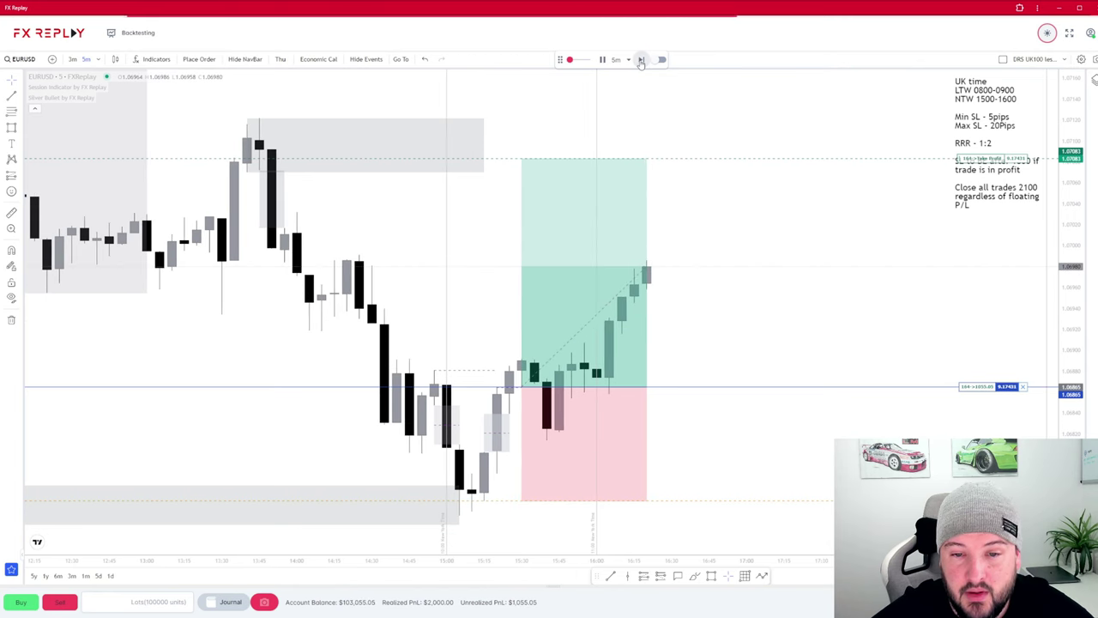
click(641, 60)
click(641, 60)
click(641, 60)
click(641, 60)
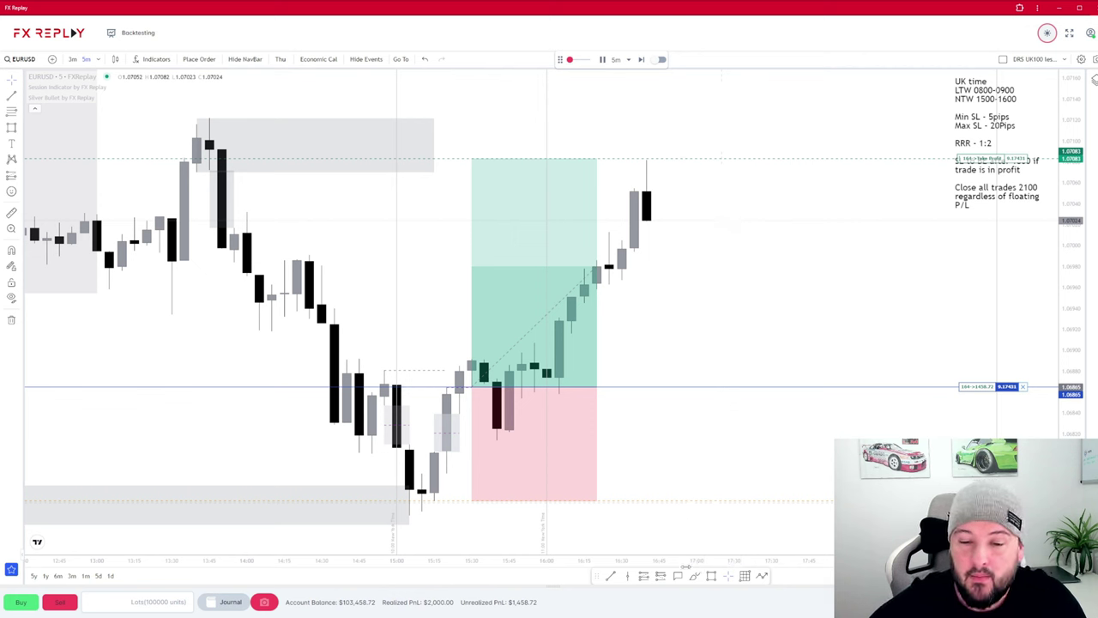
- Sketch brush paths for a pullback through the entry with a rally or a drop to the stop, plus an entry line and arrow
mouse_move(645, 214)
mouse_down()
mouse_move(716, 422)
mouse_move(845, 137)
mouse_up()
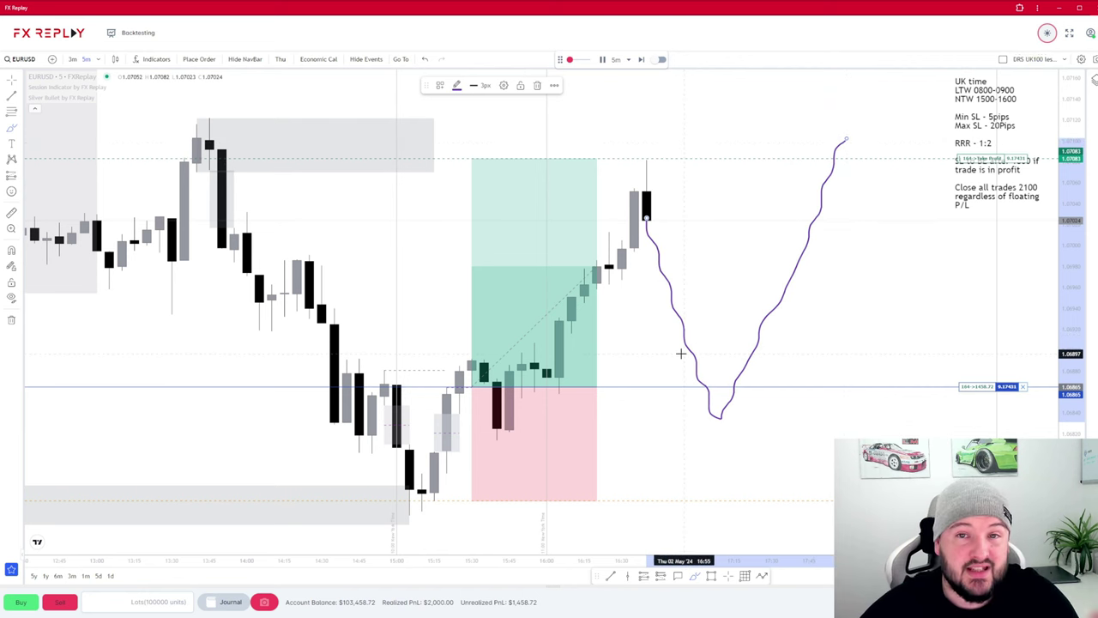
drag(712, 414, 775, 524)
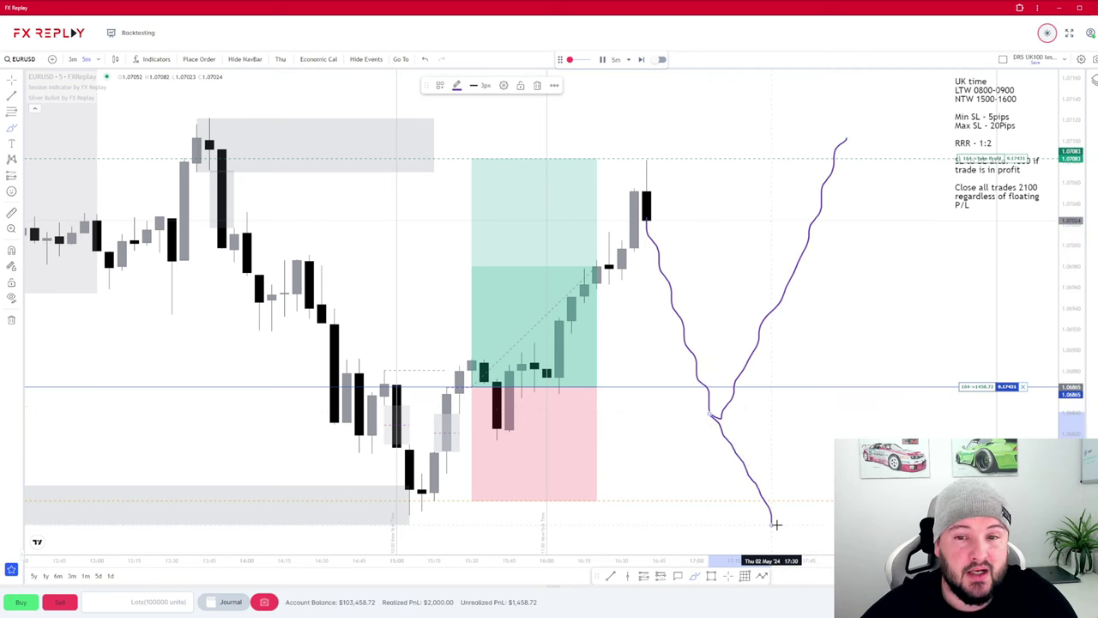
drag(536, 388, 721, 394)
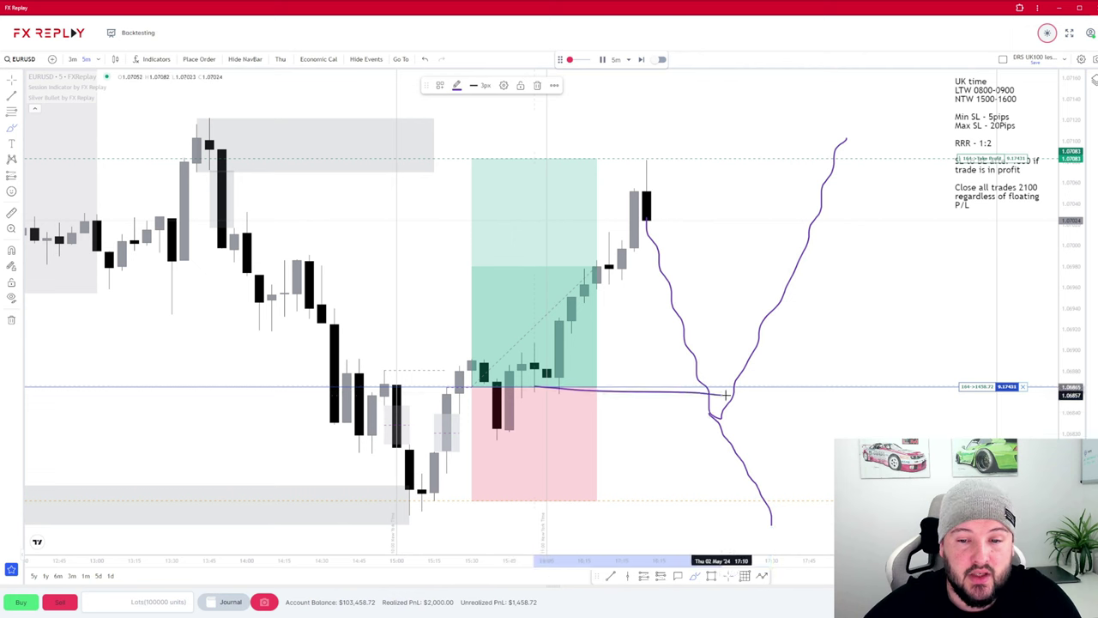
mouse_move(895, 321)
mouse_down()
mouse_move(811, 275)
mouse_move(828, 321)
mouse_up()
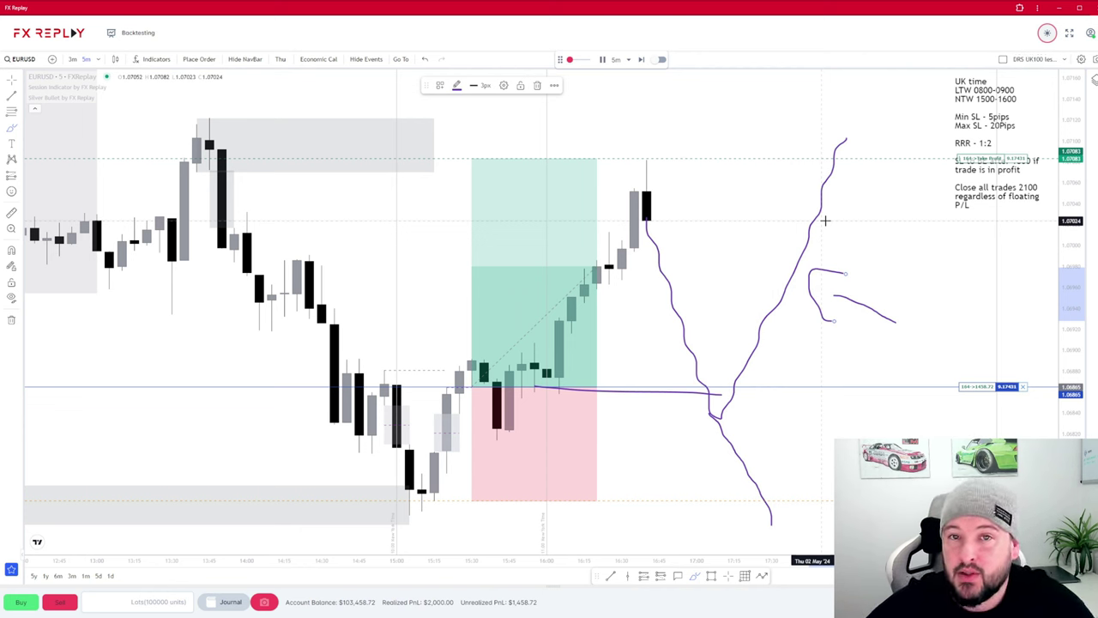
- Undo the brush sketches of the possible price paths, the entry line and the arrow
click(425, 60)
click(424, 59)
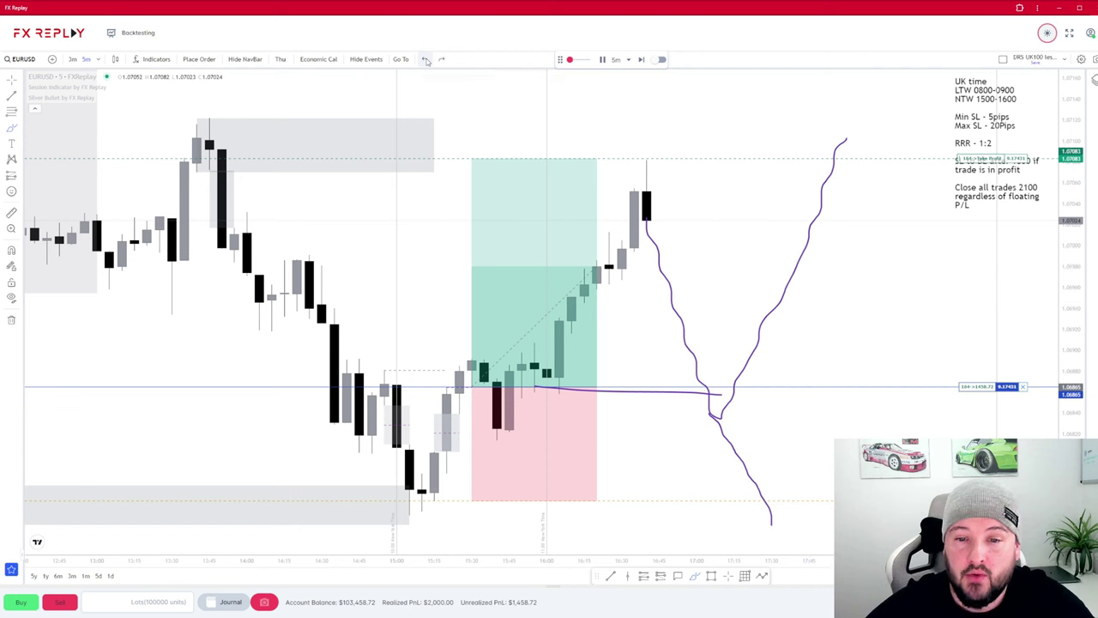
click(425, 59)
click(424, 59)
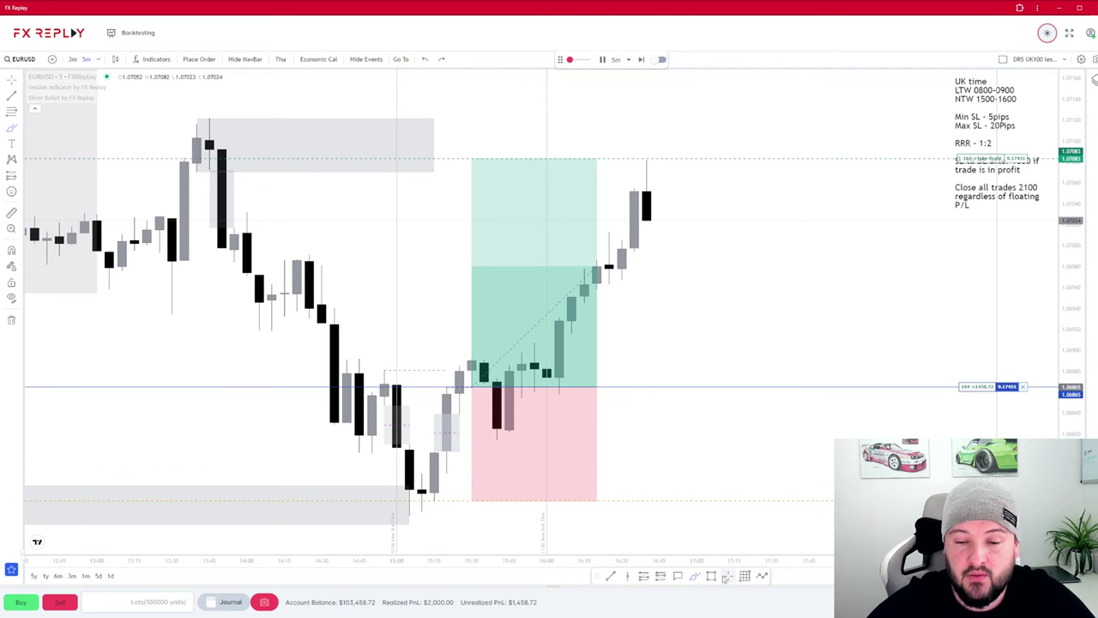
- Mark 18:00 on Thursday 2 May with a vertical line and advance the replay to the 17:25 candle
click(641, 59)
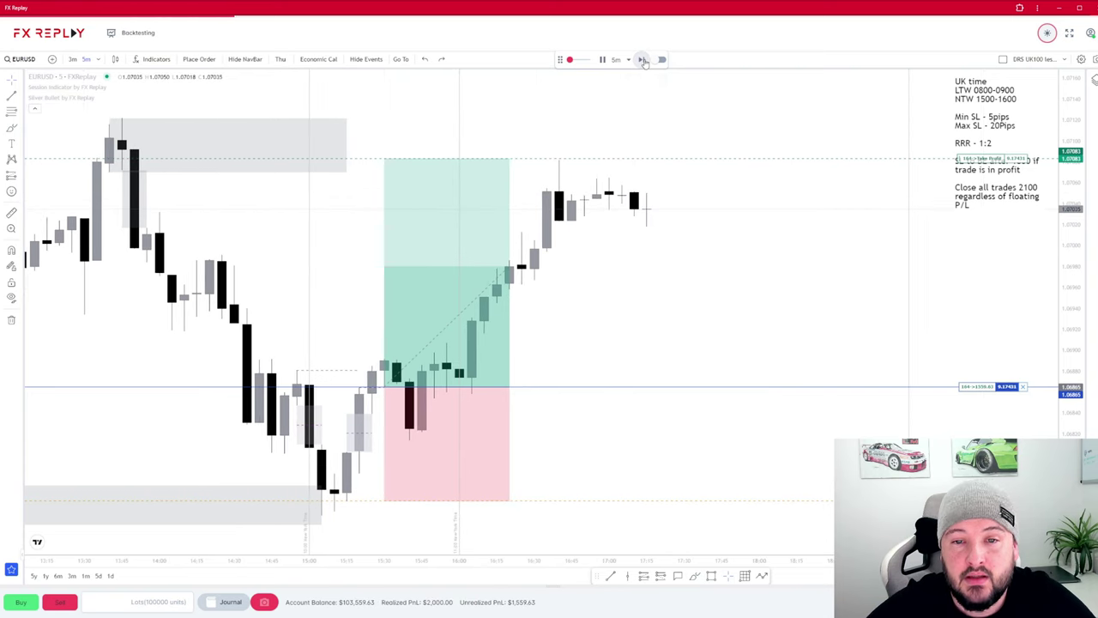
click(762, 510)
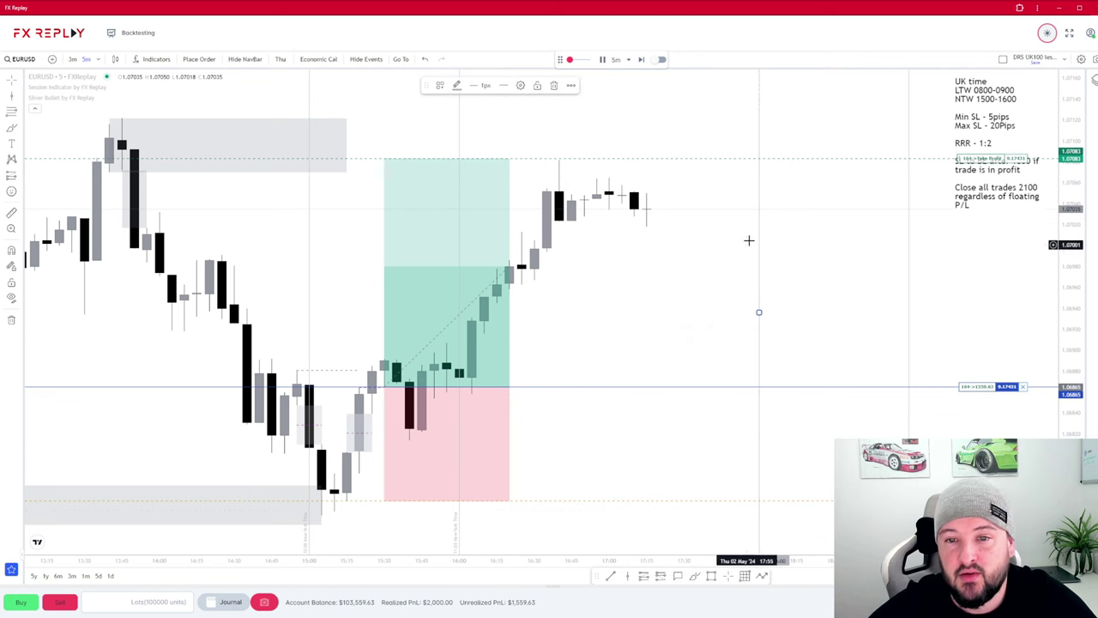
click(641, 60)
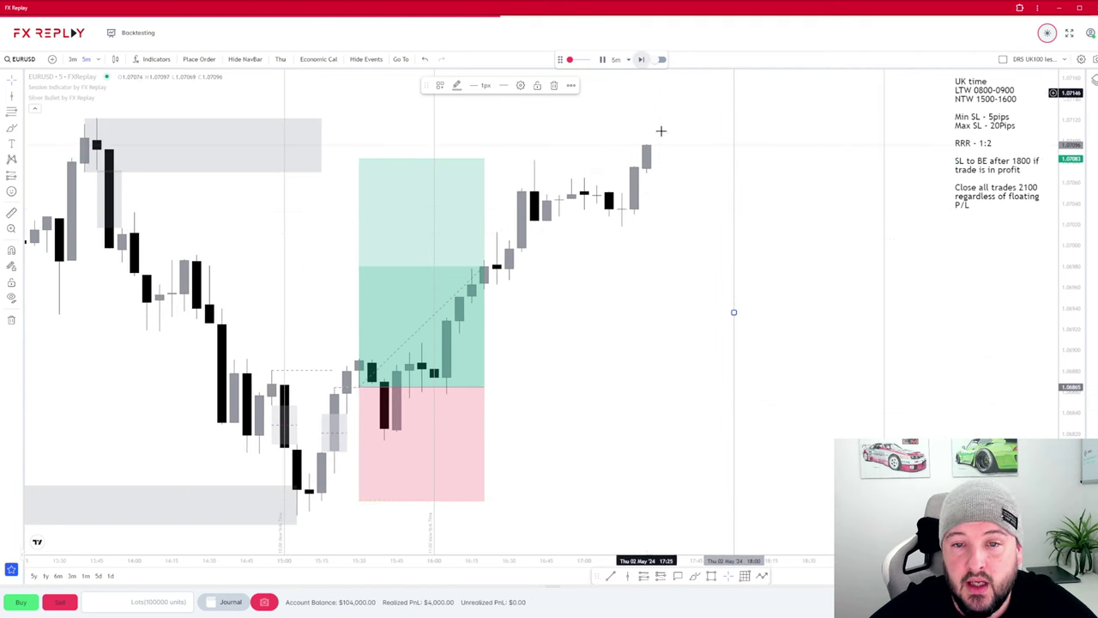
click(632, 370)
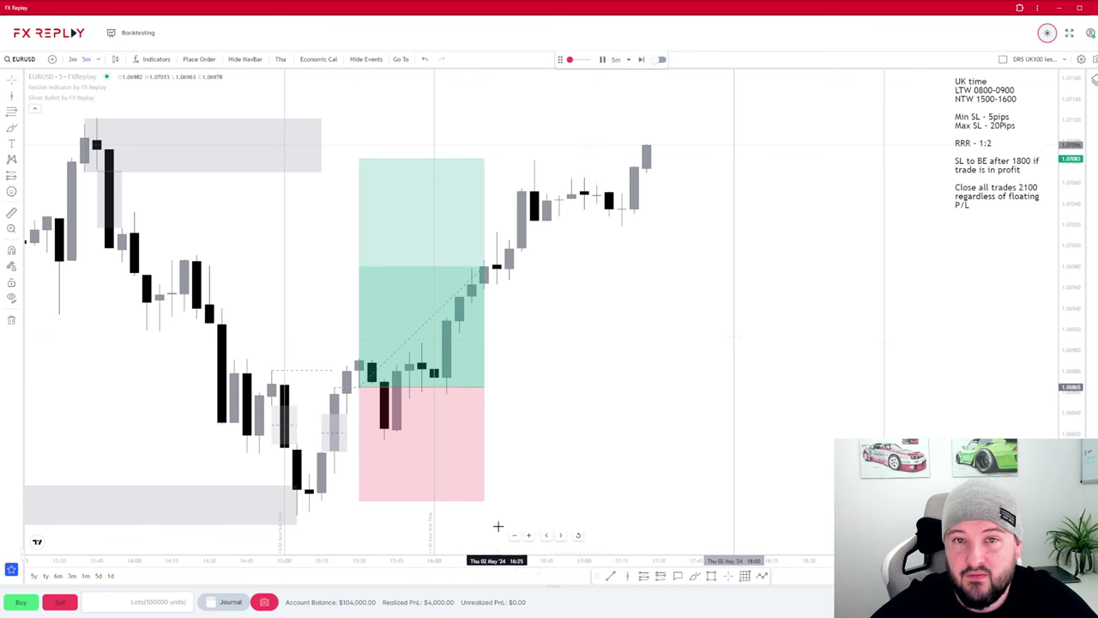
- Jump the replay to the SB London session on Friday 3 May and advance it to the 08:15 candle
click(403, 60)
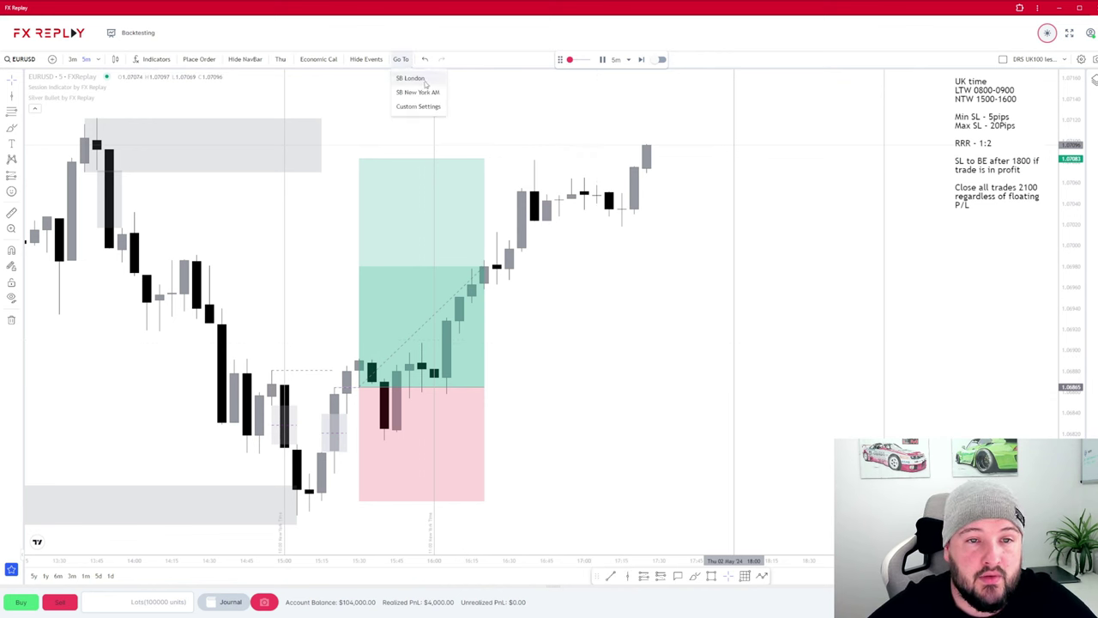
click(419, 79)
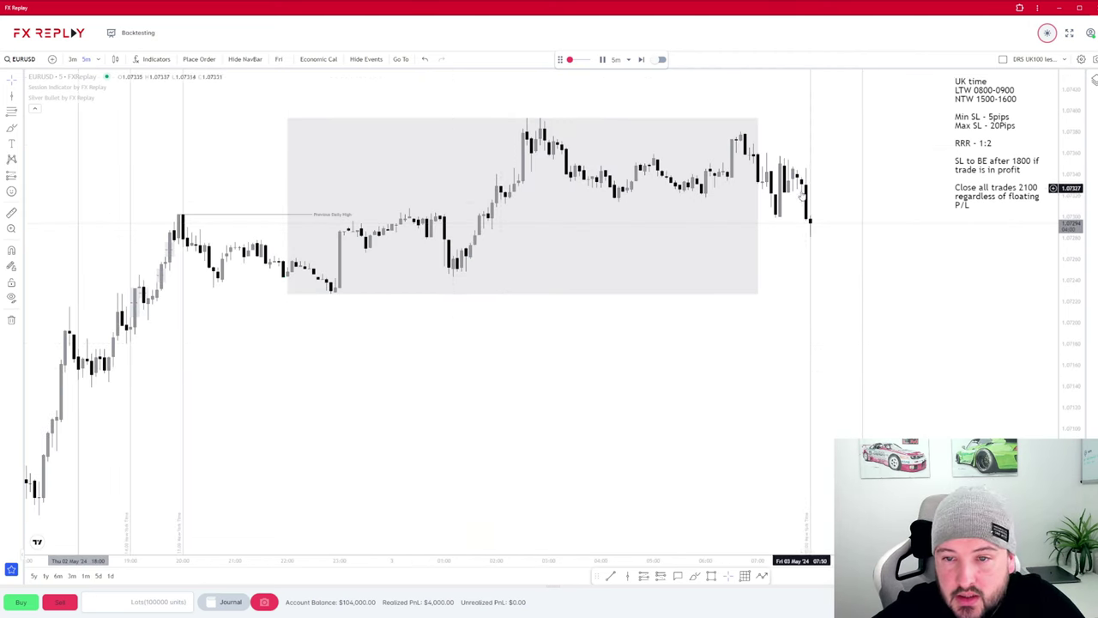
click(642, 60)
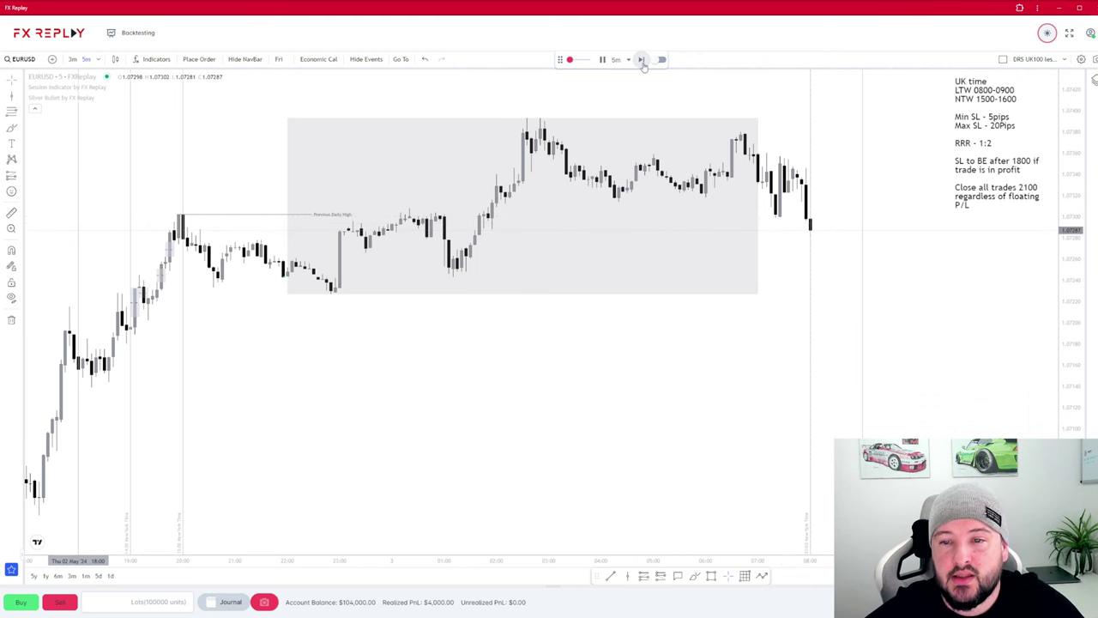
click(642, 60)
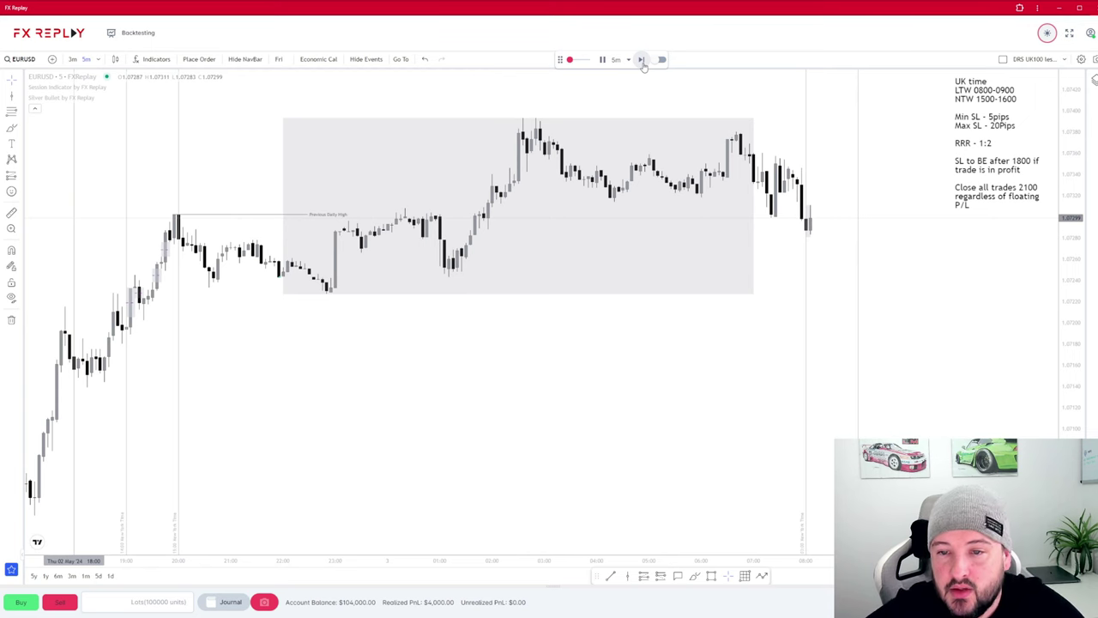
click(642, 61)
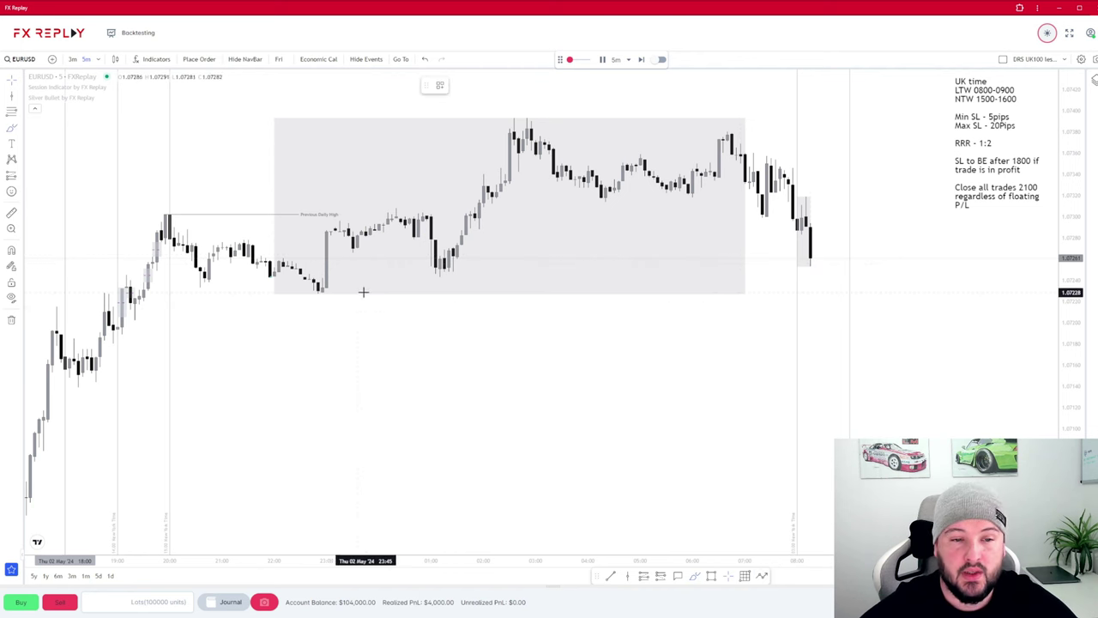
- Circle the low of the shaded overnight session and sketch a drop below it, a rally from there and a line at the session high
drag(363, 292, 340, 283)
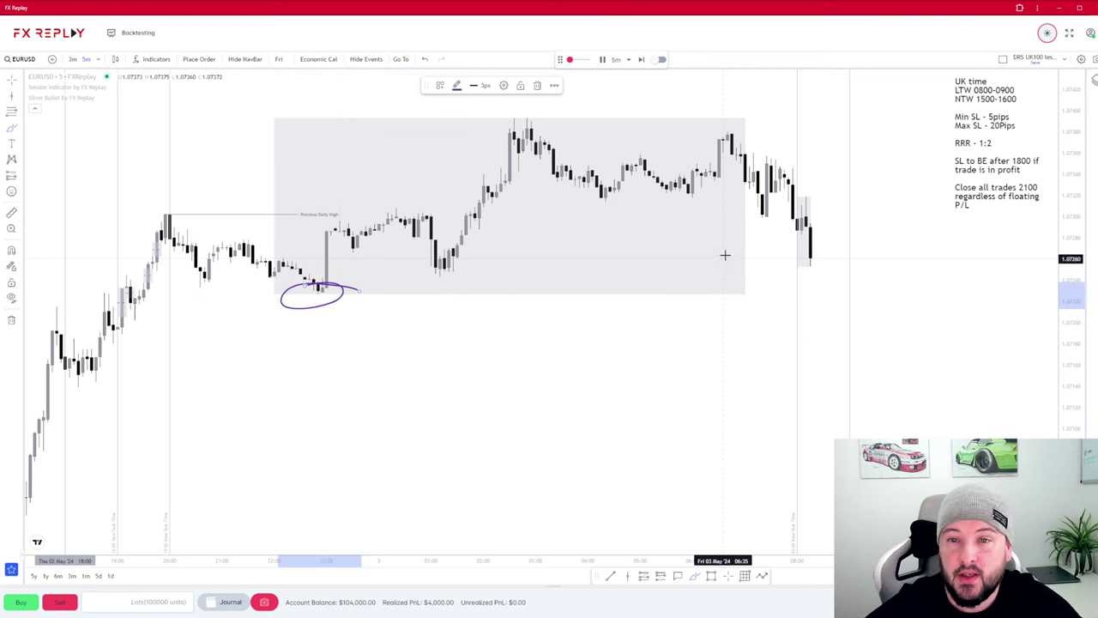
drag(810, 255, 830, 321)
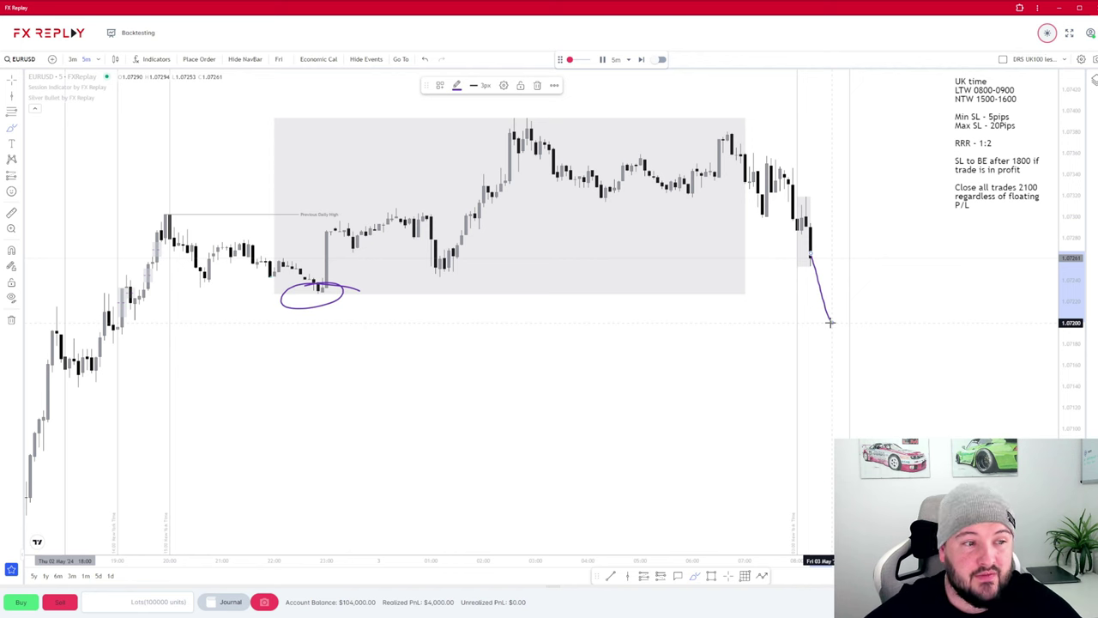
drag(830, 322, 862, 160)
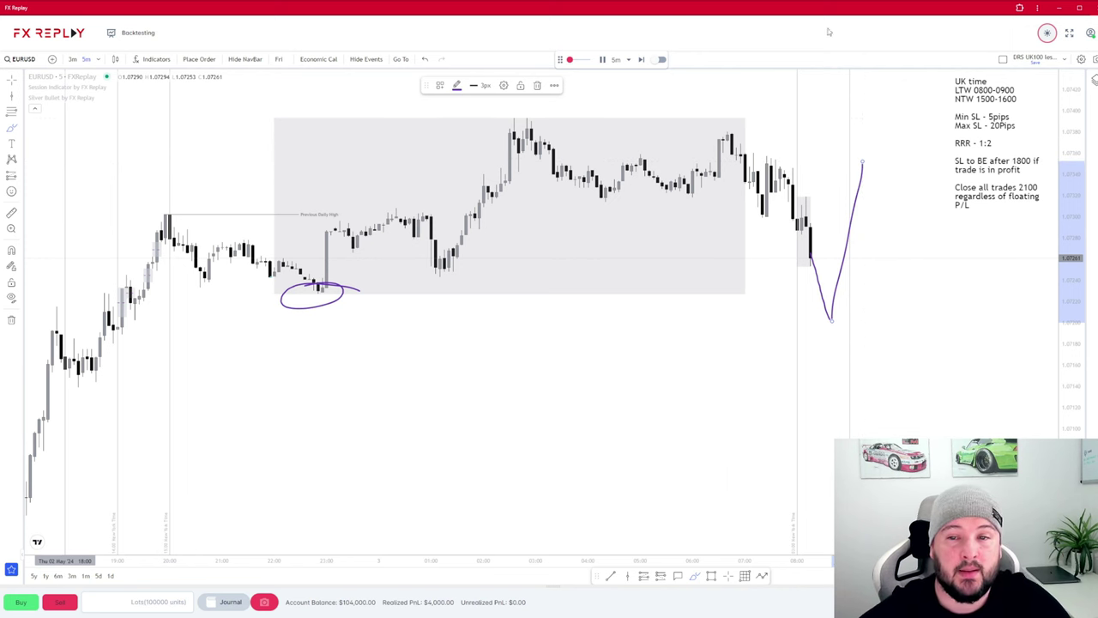
drag(712, 116, 817, 125)
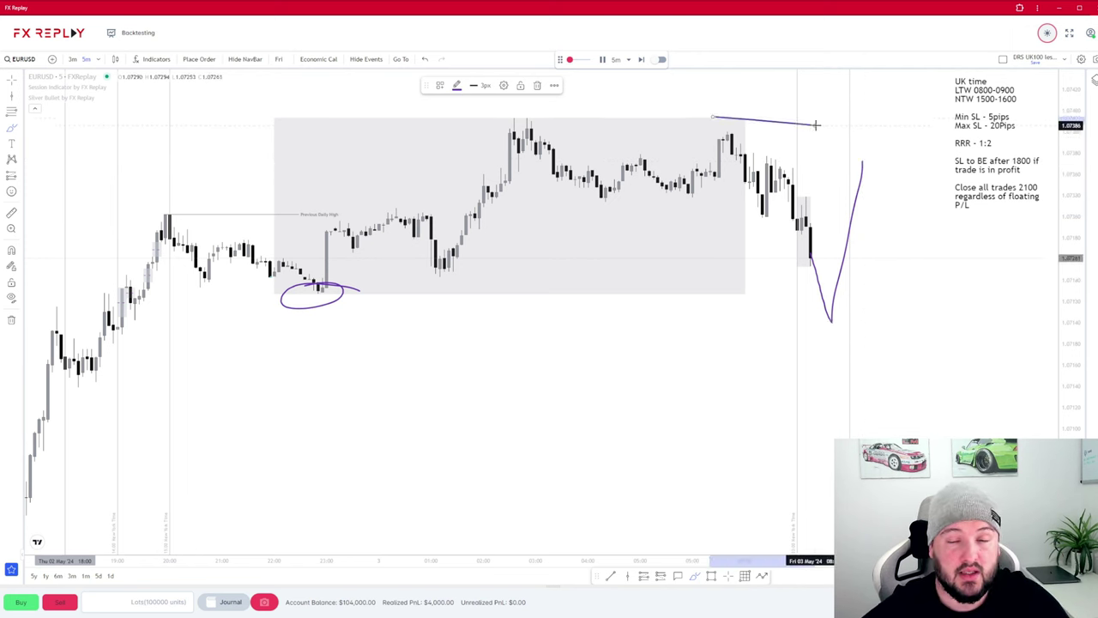
- Undo the brush circle, the drop-and-rally path and the line at the session high
key(ctrl+z)
key(ctrl+z)
key(ctrl+z)
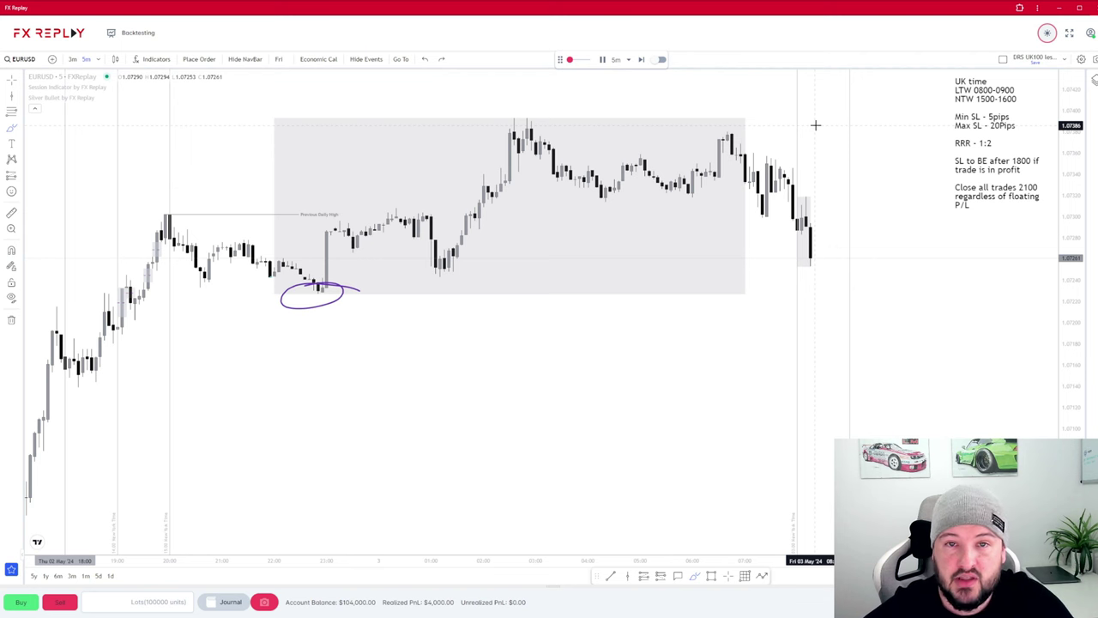
key(ctrl+z)
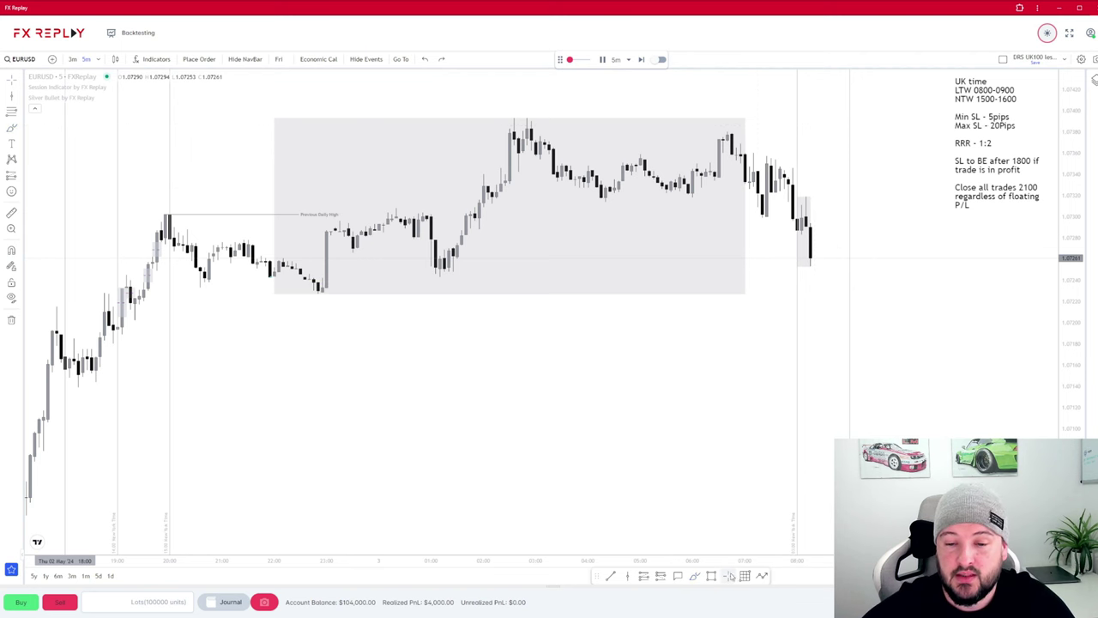
- Advance the replay candle by candle to 08:30 on Friday 3 May within the London window
click(640, 59)
click(640, 60)
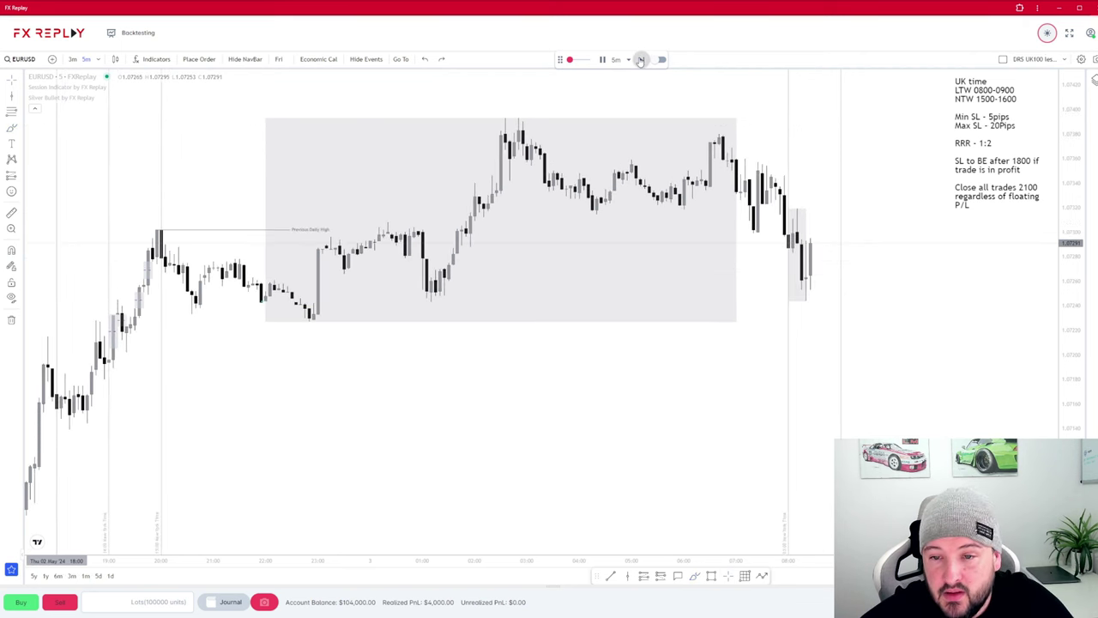
click(640, 59)
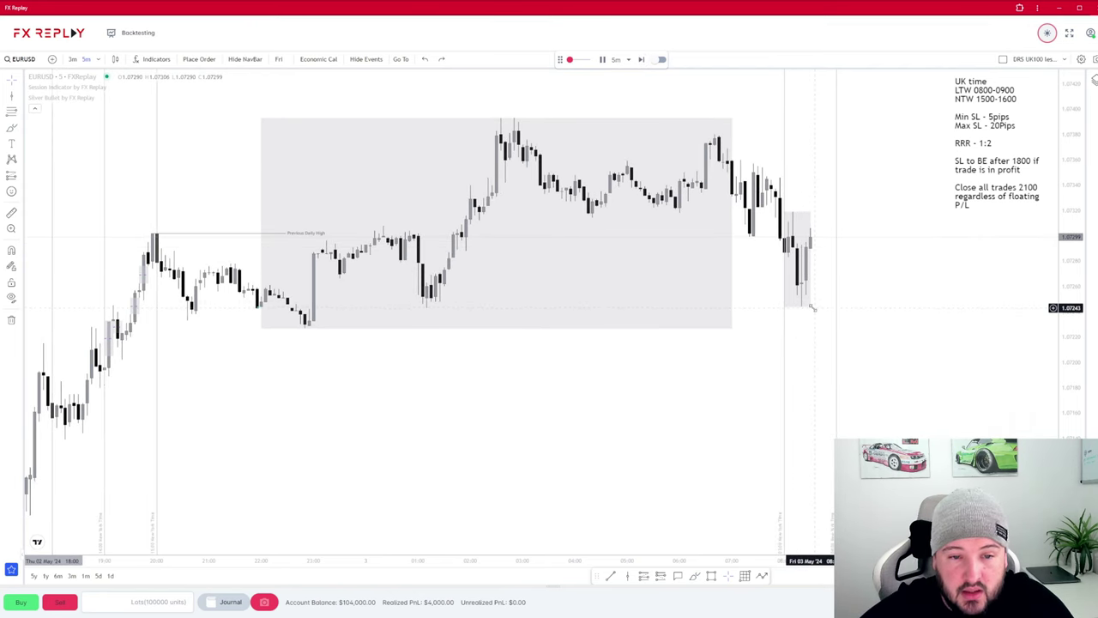
- Mark liquidity at 1.07243 with a $-labelled template line from the 01:10 low to the 08:20 low, and advance the replay one candle
click(609, 575)
click(426, 307)
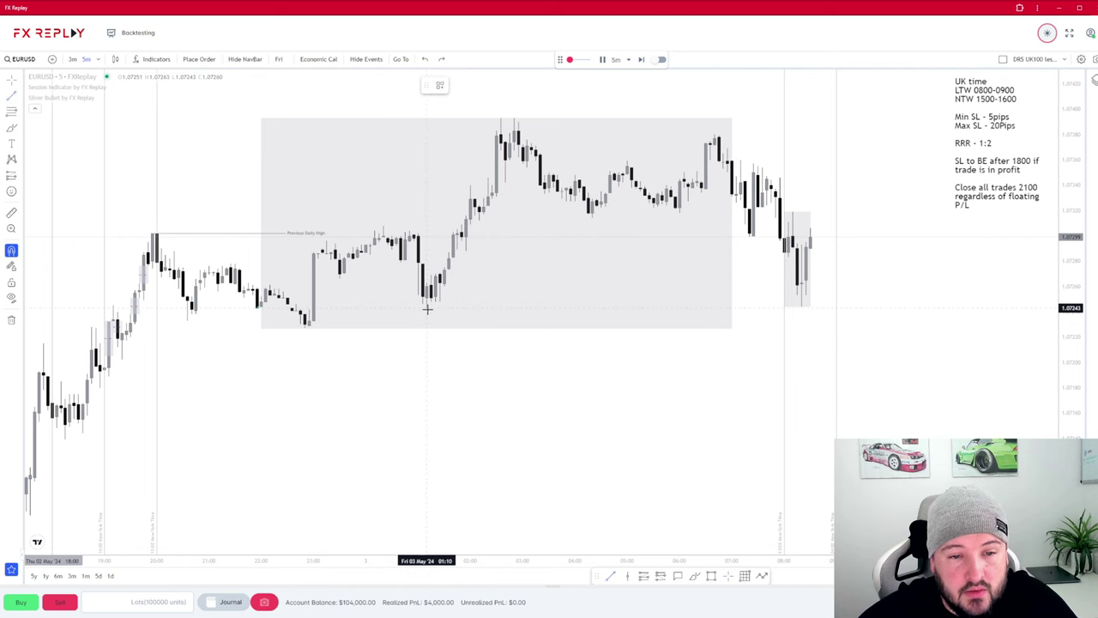
click(800, 309)
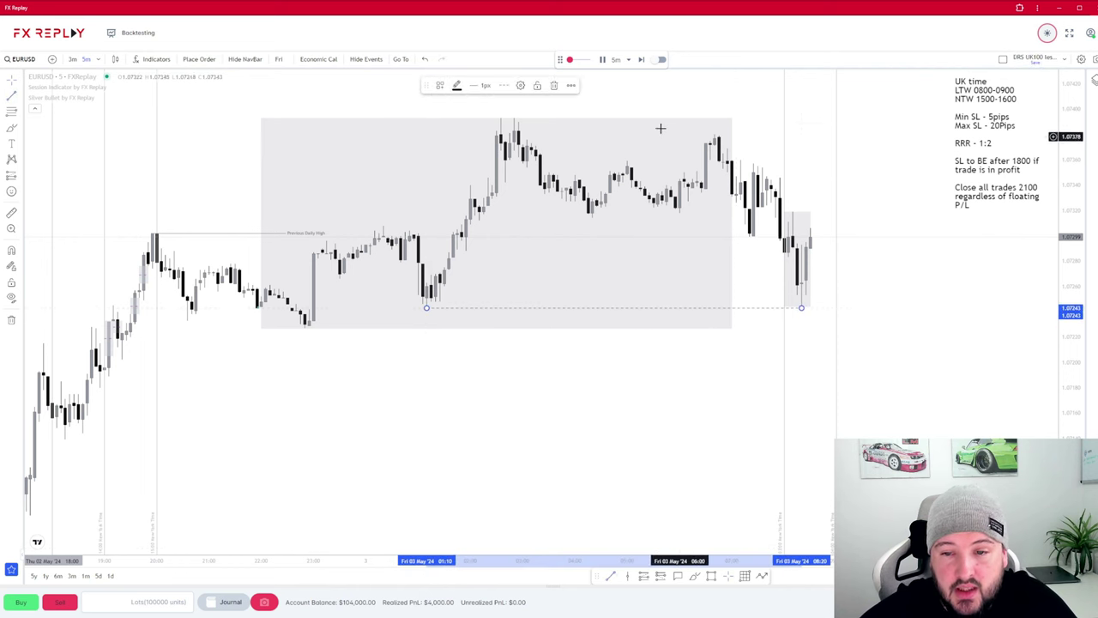
click(440, 85)
click(606, 346)
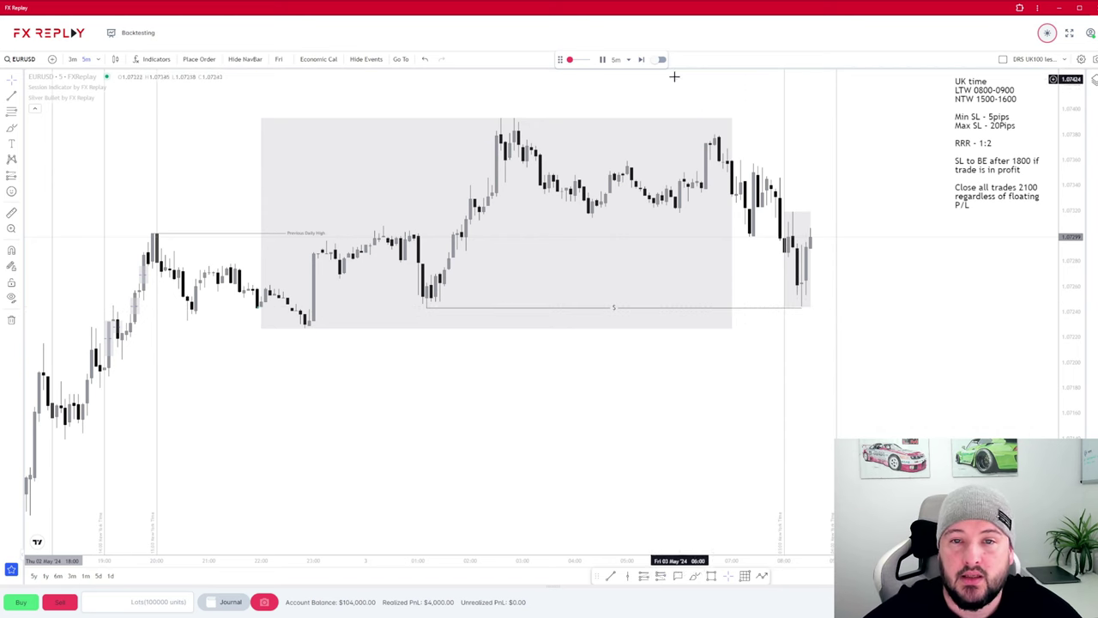
click(641, 59)
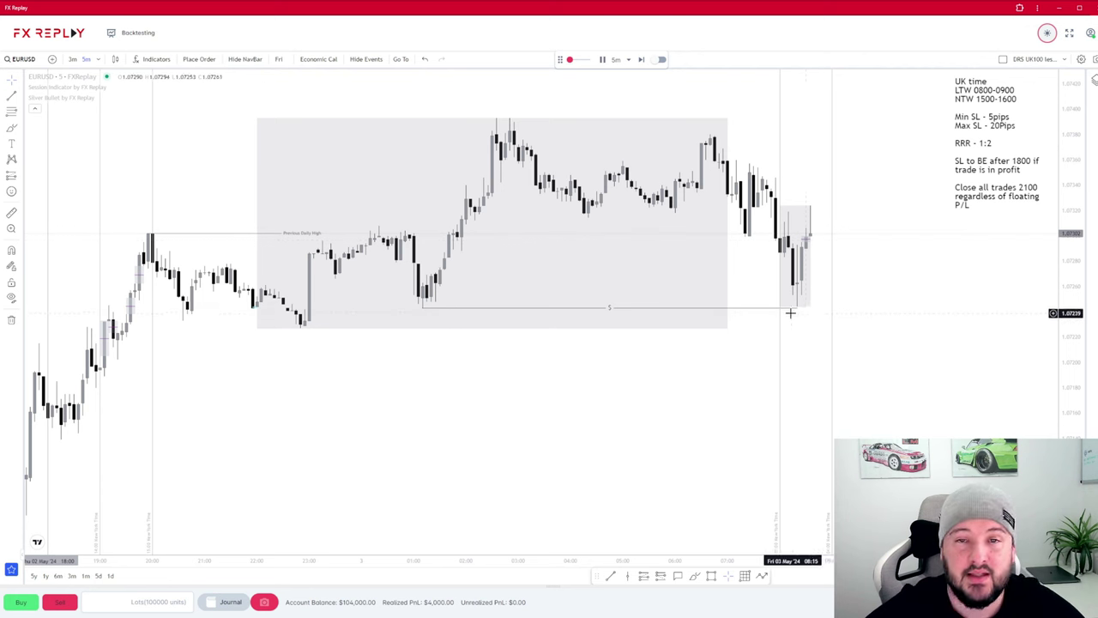
- Advance the replay candle by candle to 09:00 on Friday 3 May, the end of the London window
click(641, 60)
click(642, 61)
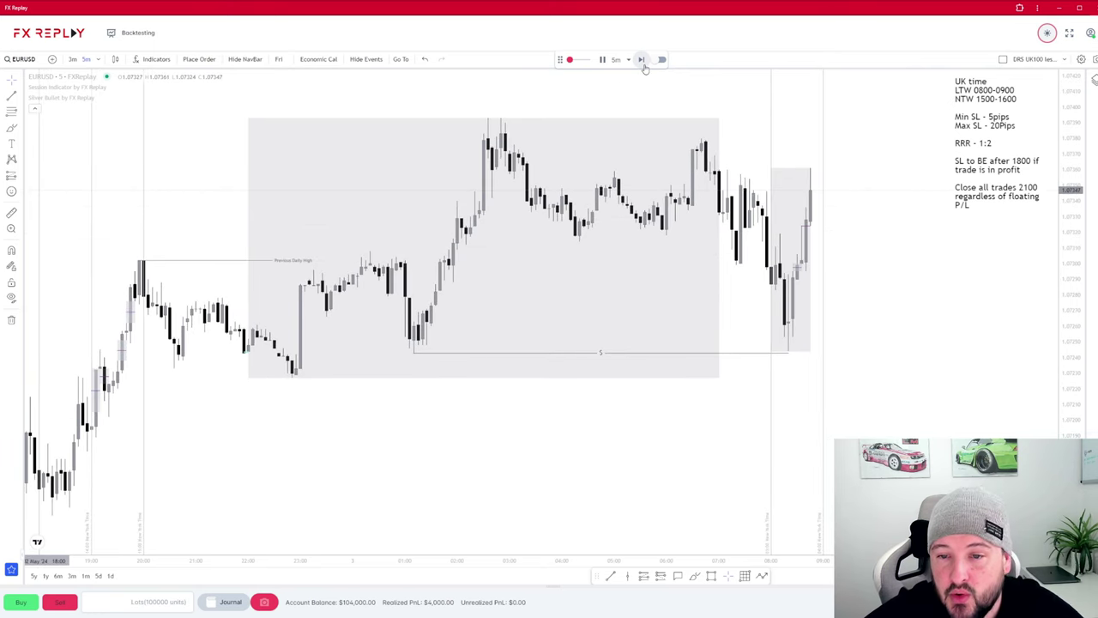
click(642, 61)
click(642, 61)
click(643, 62)
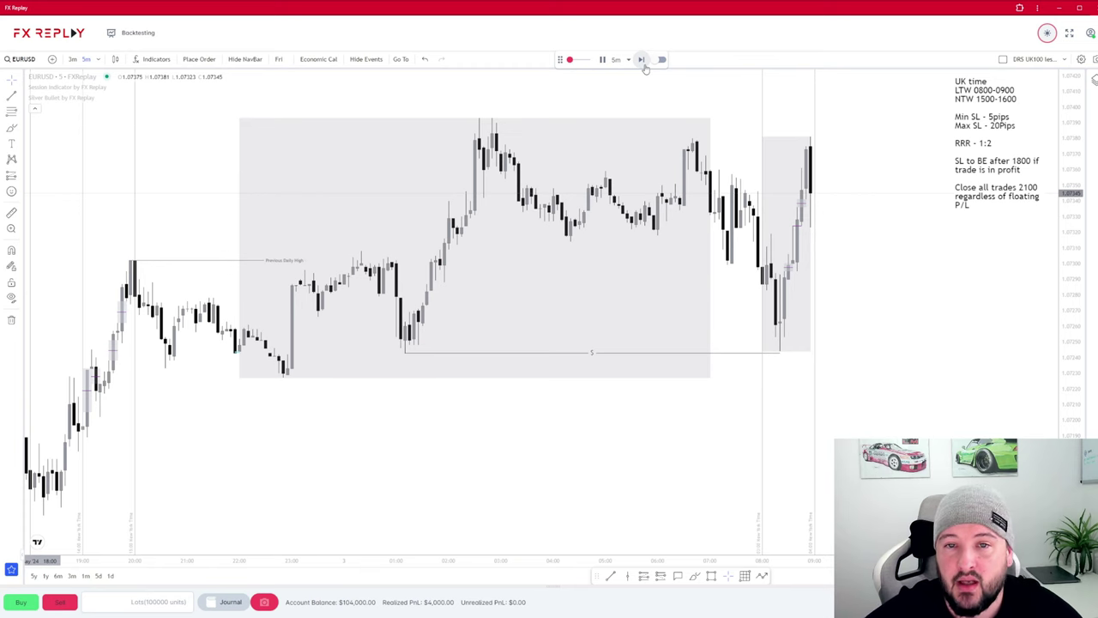
click(642, 61)
click(643, 61)
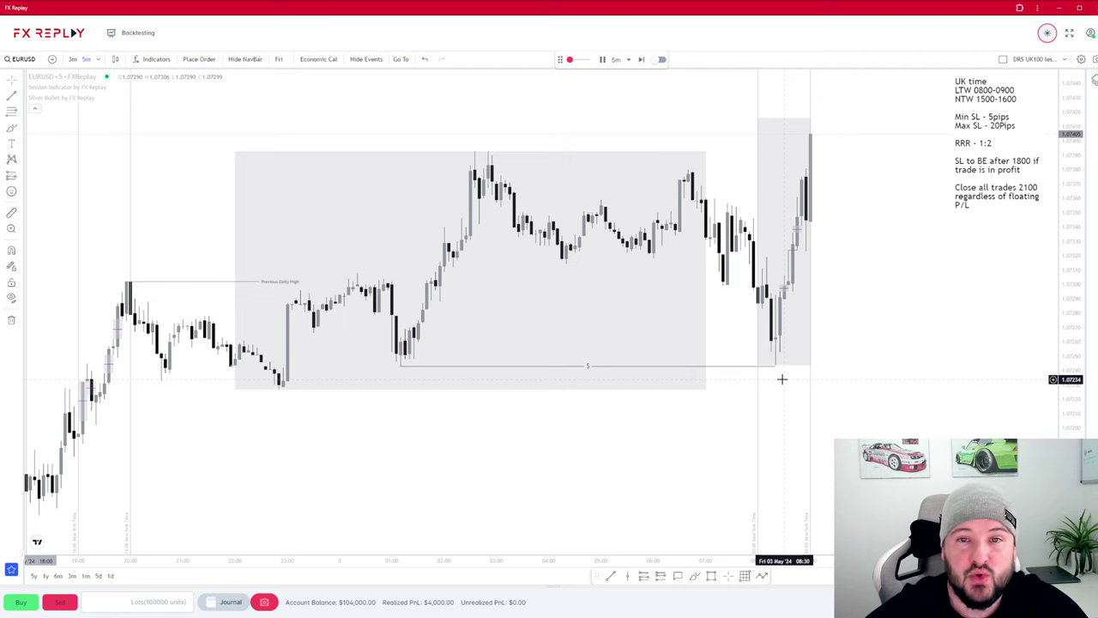
- Jump the replay to the SB New York AM window on Friday 3 May and read the 13:30 and 15:00 news events
click(403, 60)
click(421, 92)
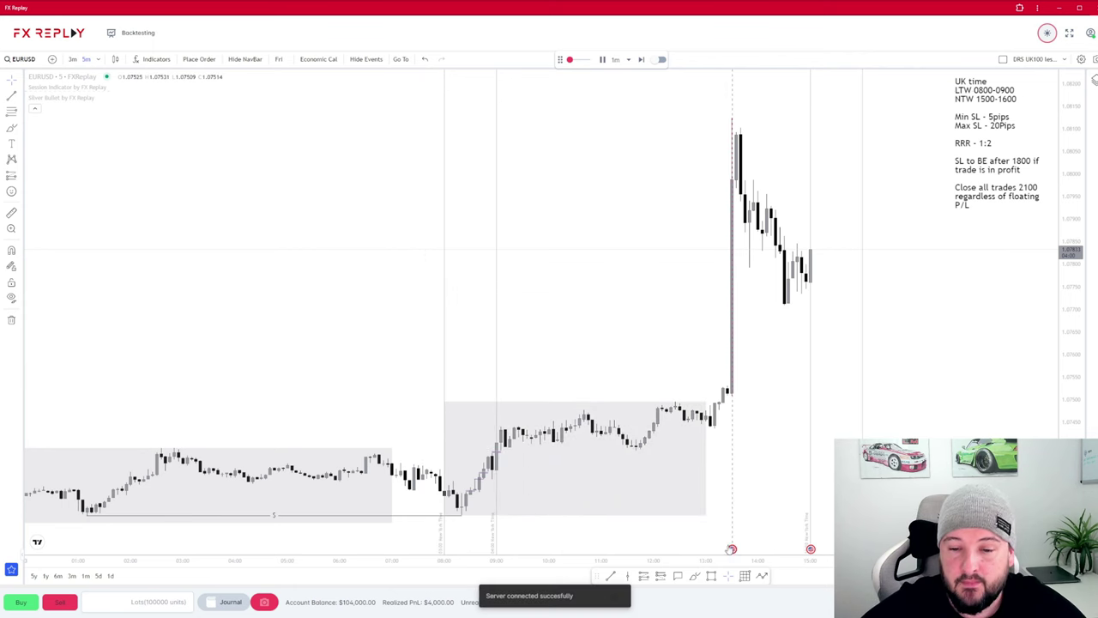
mouse_move(732, 550)
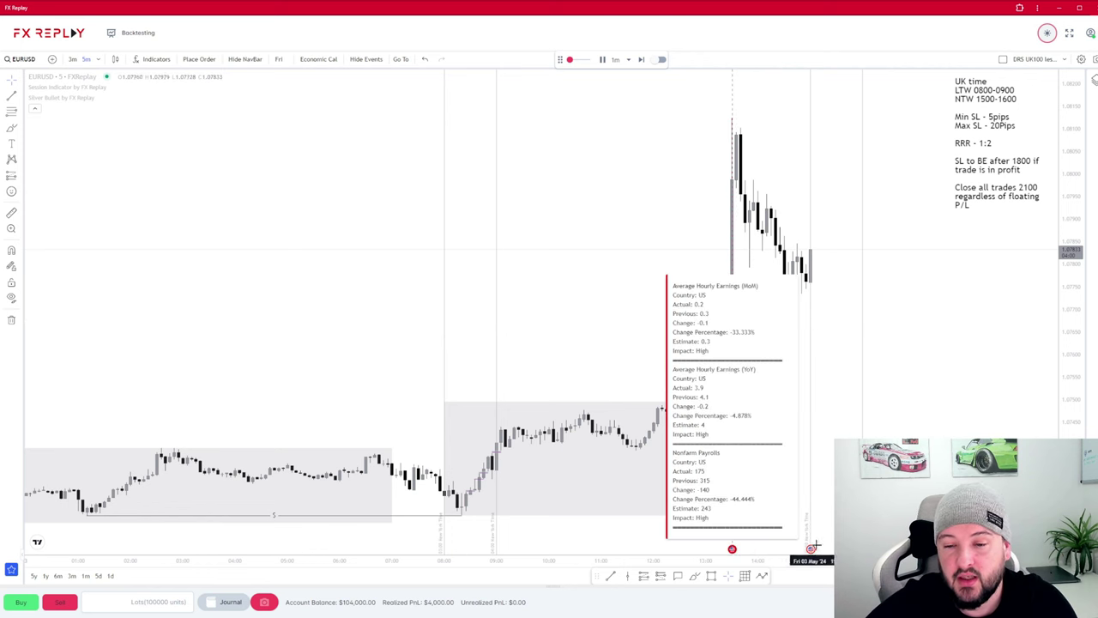
mouse_move(813, 554)
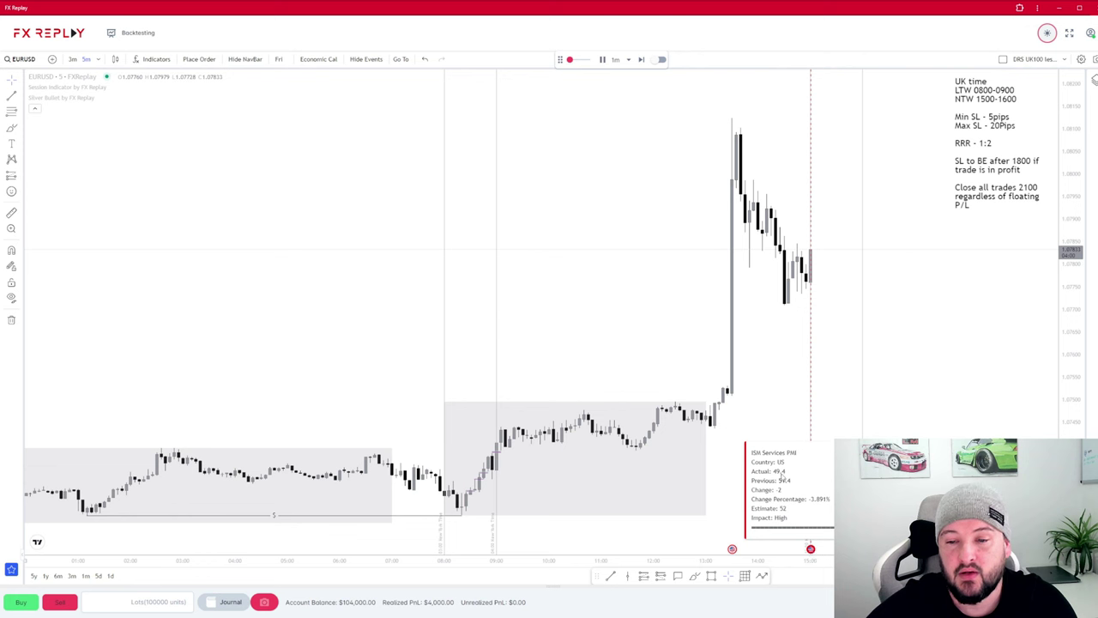
- Set the replay step to 5m and advance three candles into the New York window
click(629, 60)
click(620, 96)
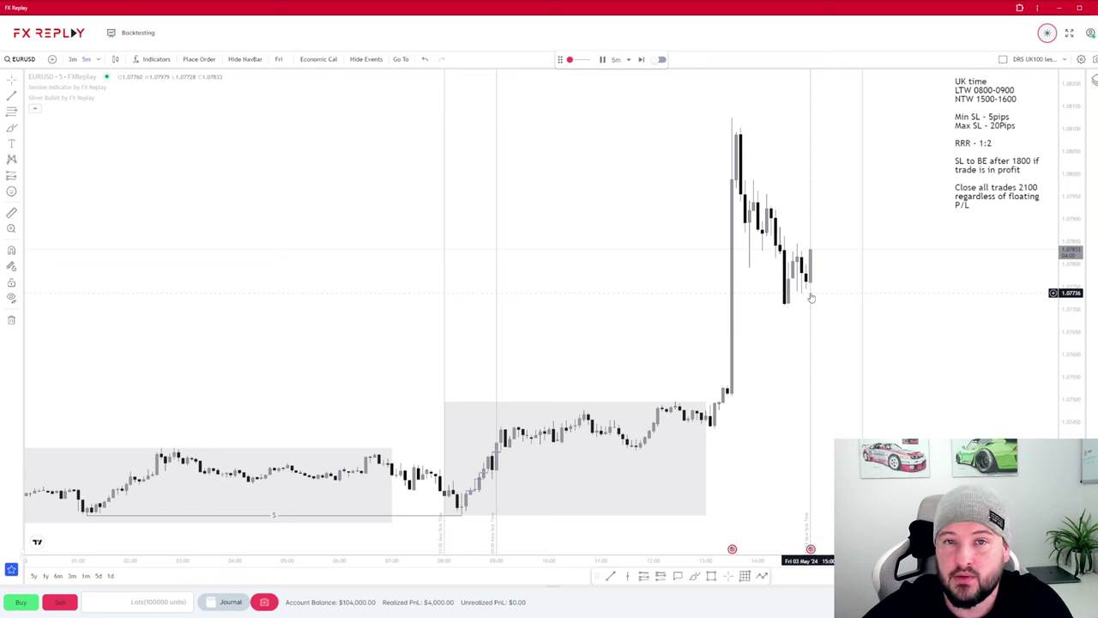
click(640, 60)
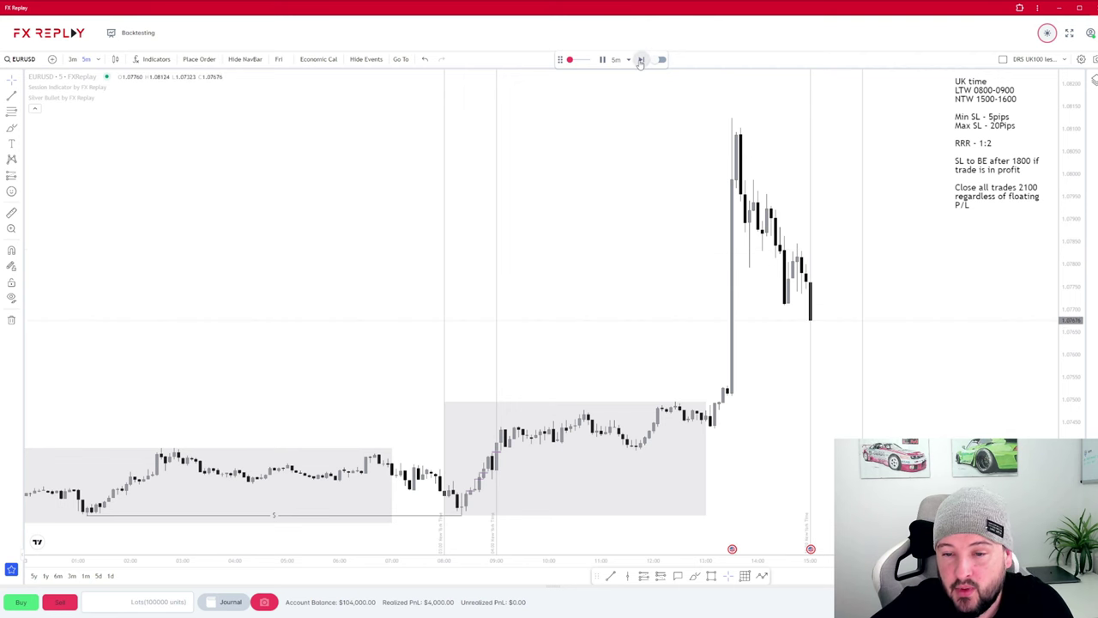
click(640, 60)
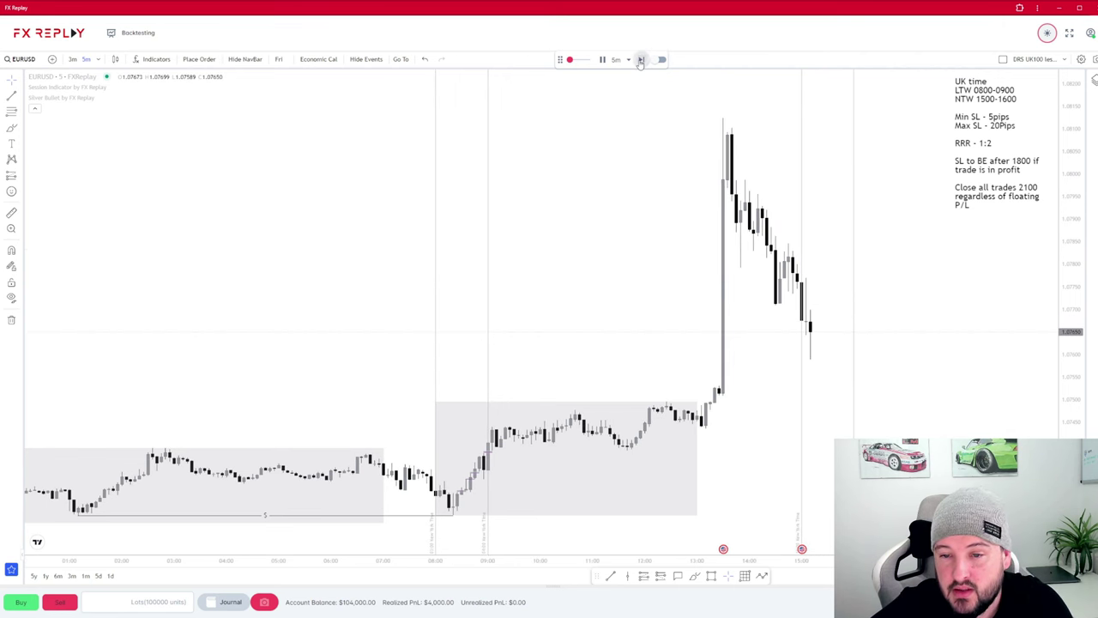
click(640, 61)
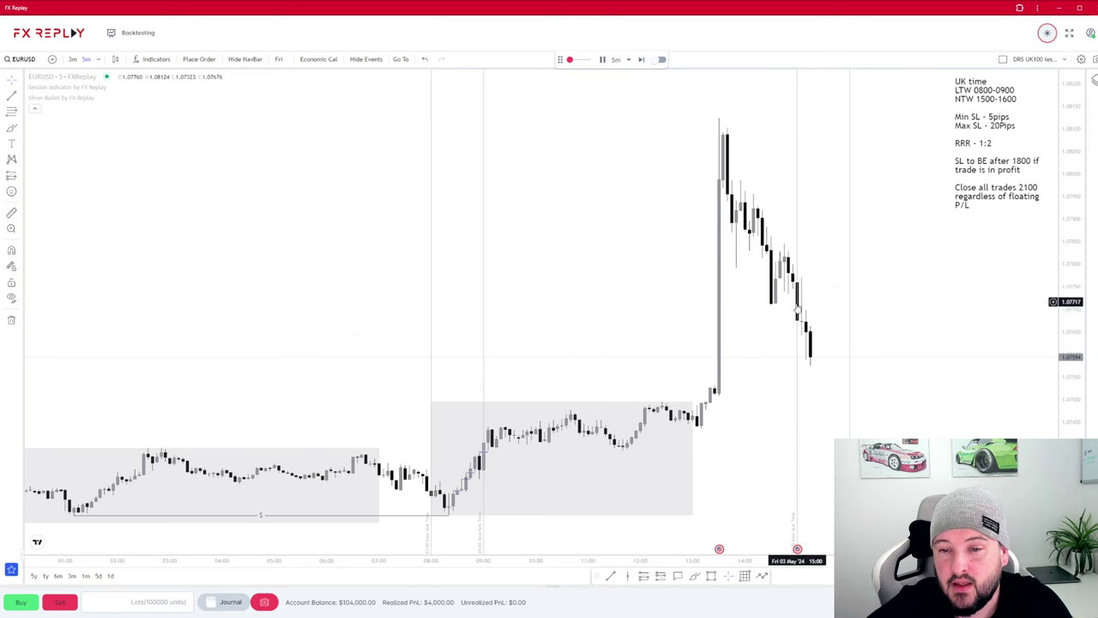
- Hide the Silver Bullet indicator and brush lines and circles at both ends of the tall 15:00 wick, plus a falling price path
mouse_move(67, 91)
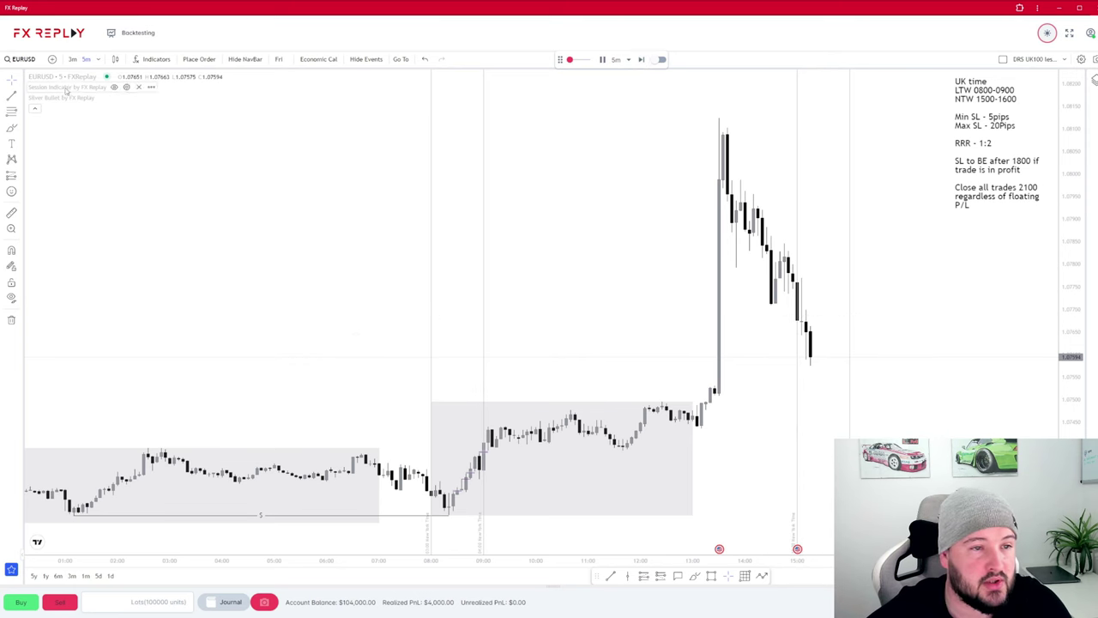
click(101, 97)
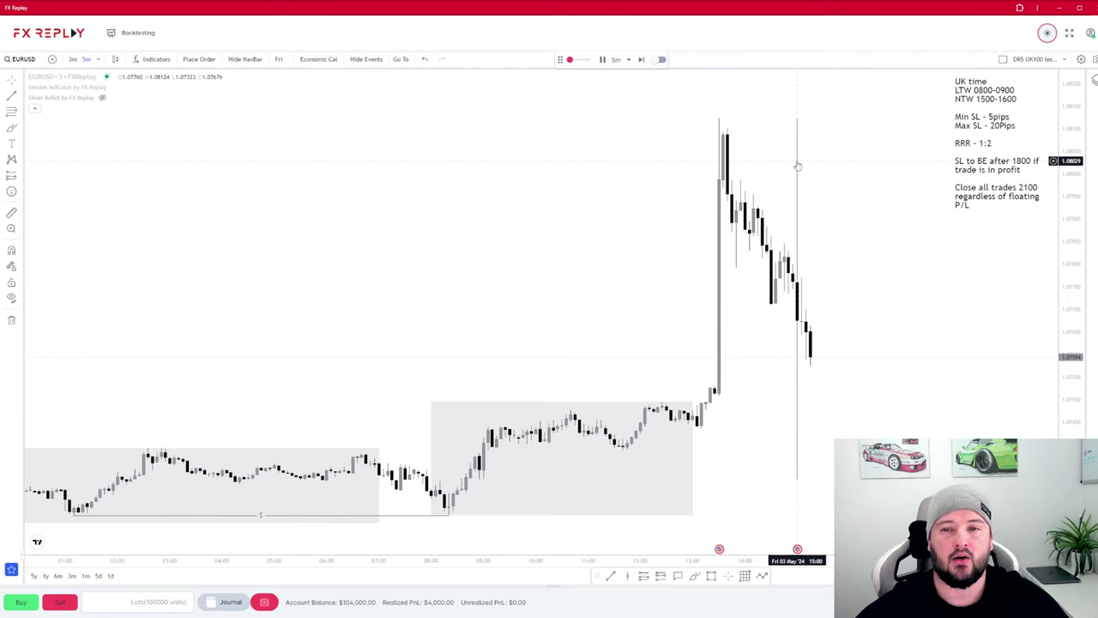
click(697, 574)
drag(780, 476, 834, 478)
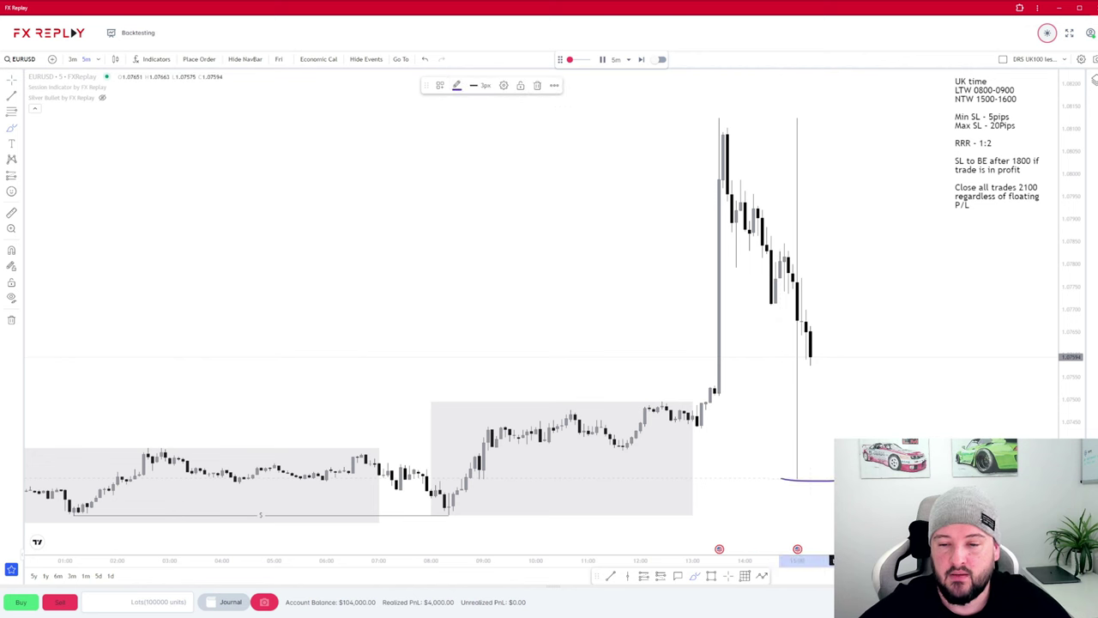
drag(777, 118, 854, 116)
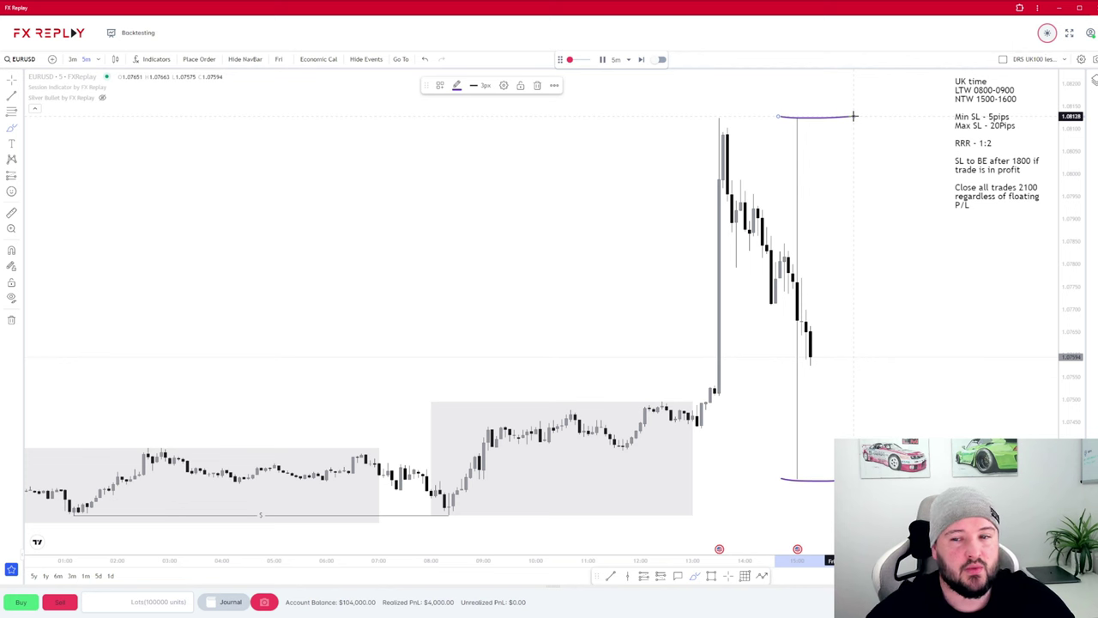
drag(810, 304, 845, 387)
drag(804, 460, 806, 463)
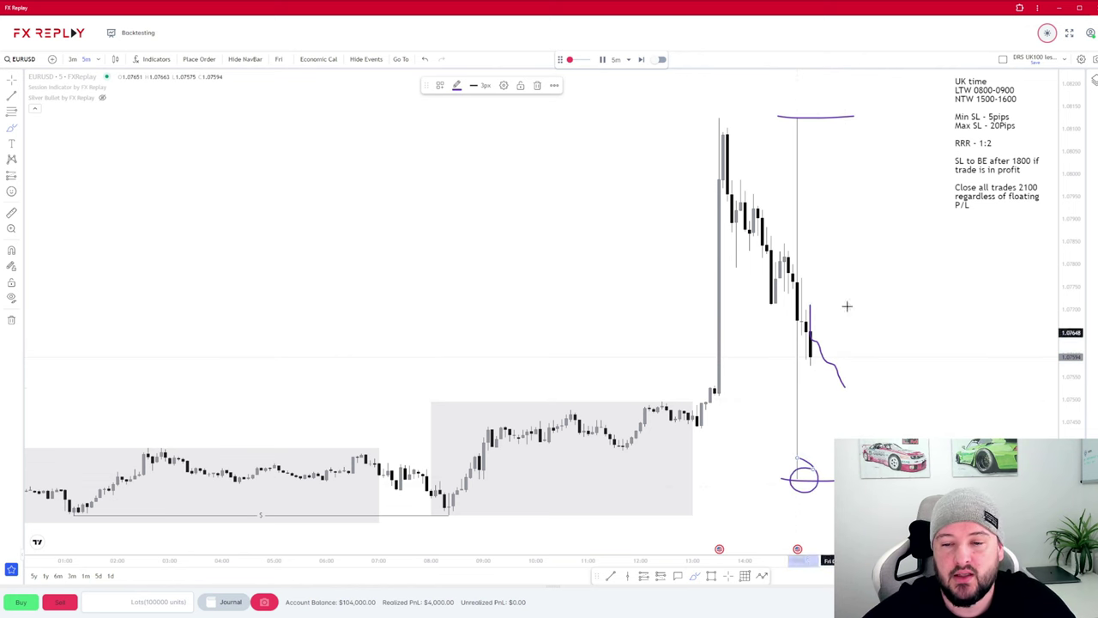
drag(806, 111, 794, 107)
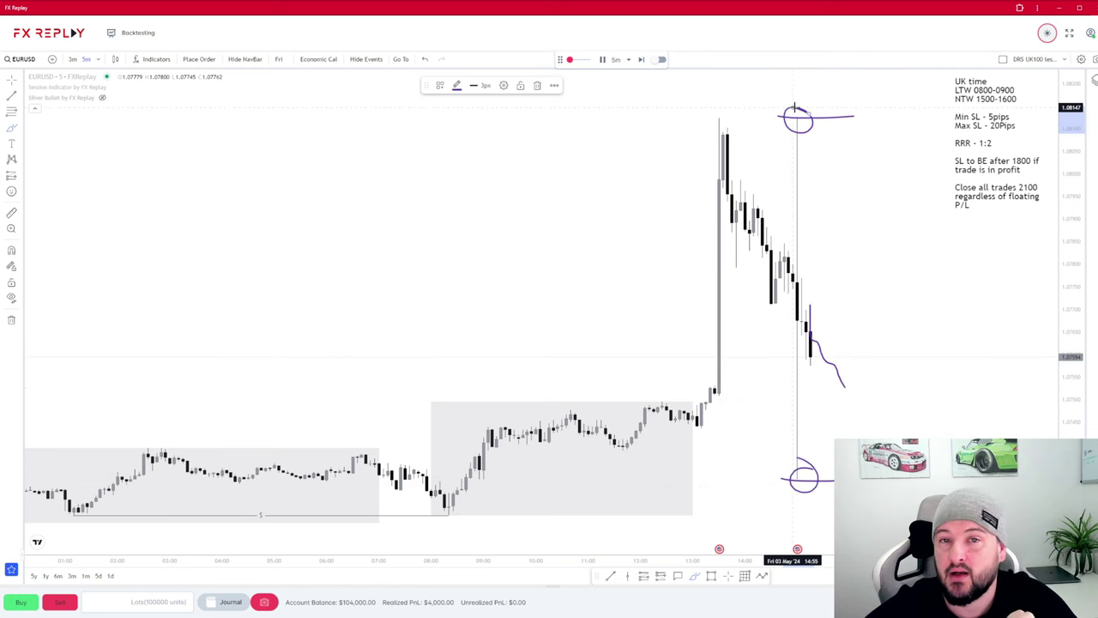
- Undo all brush strokes around the 15:00 wick and show the Silver Bullet indicator again
click(427, 59)
click(427, 60)
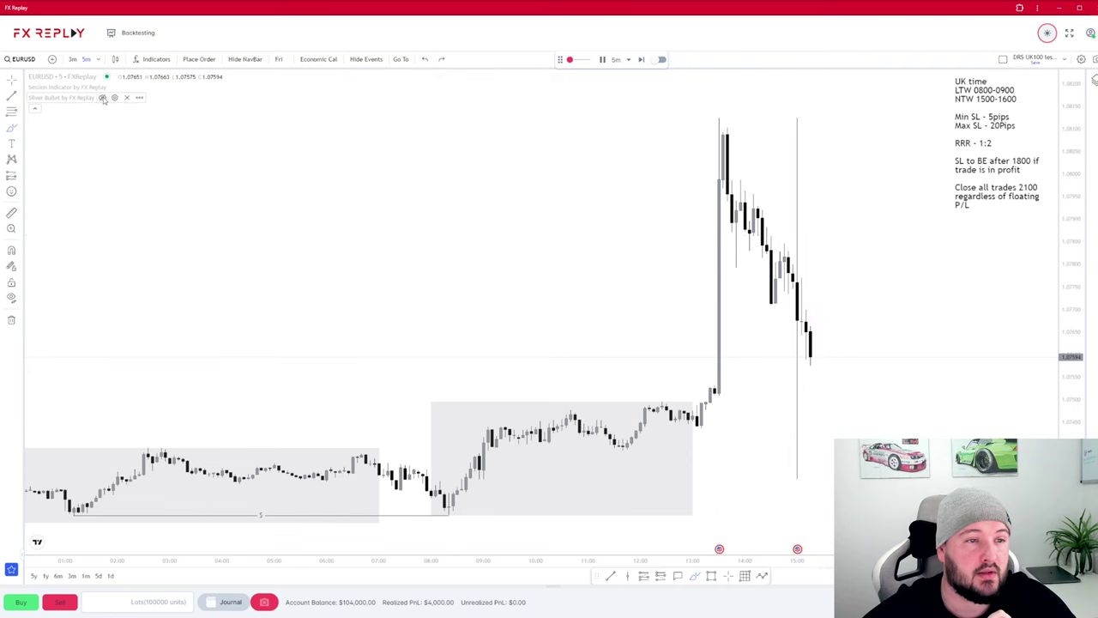
- Advance the replay candle by candle to 16:00 on Friday 3 May, the end of the New York window
click(642, 59)
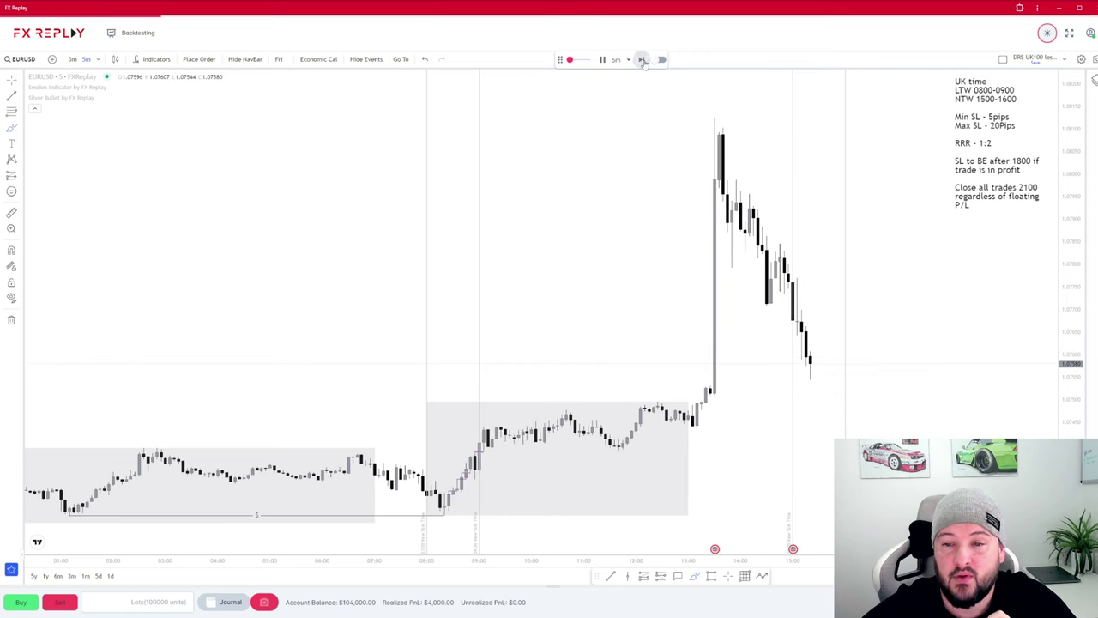
click(641, 59)
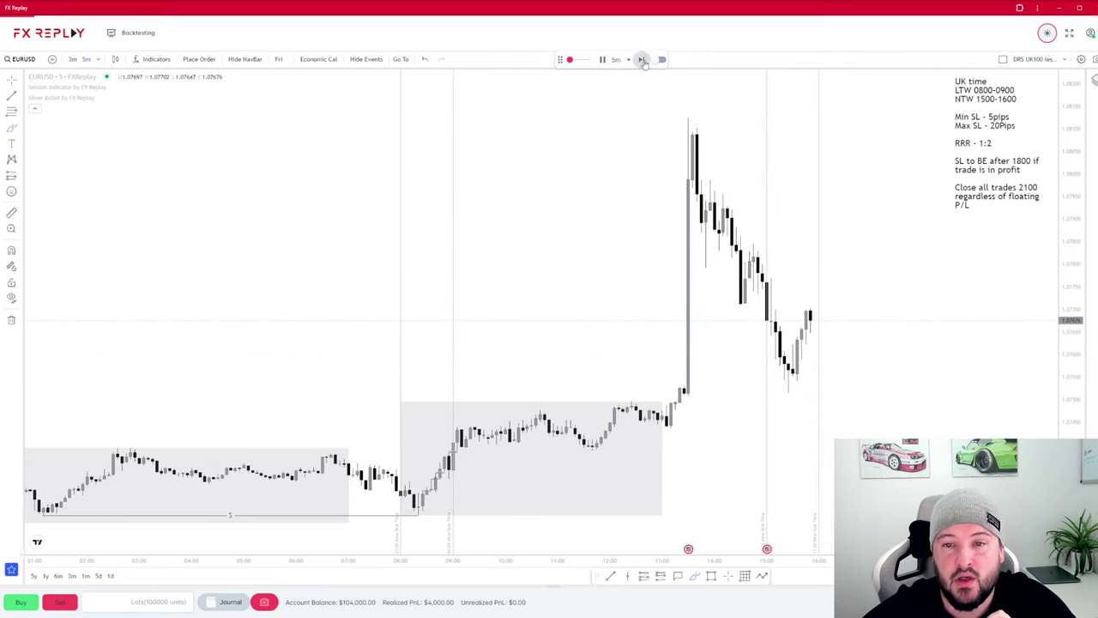
click(642, 60)
click(641, 59)
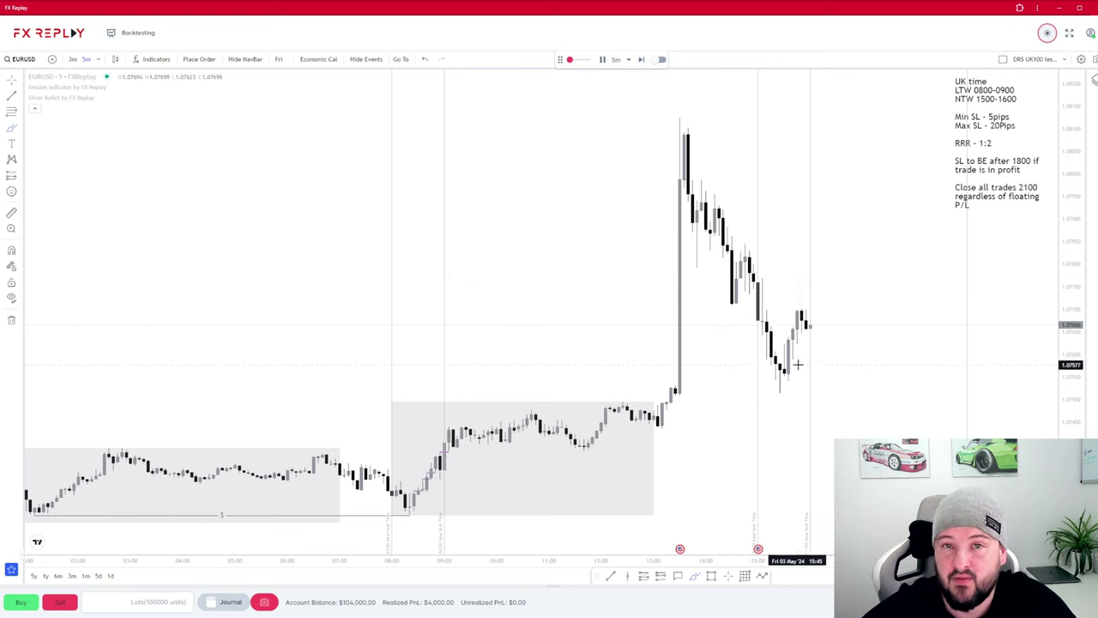
- Jump the replay to the SB London window on Monday 6 May and compare the overnight session with Friday's price range
click(402, 59)
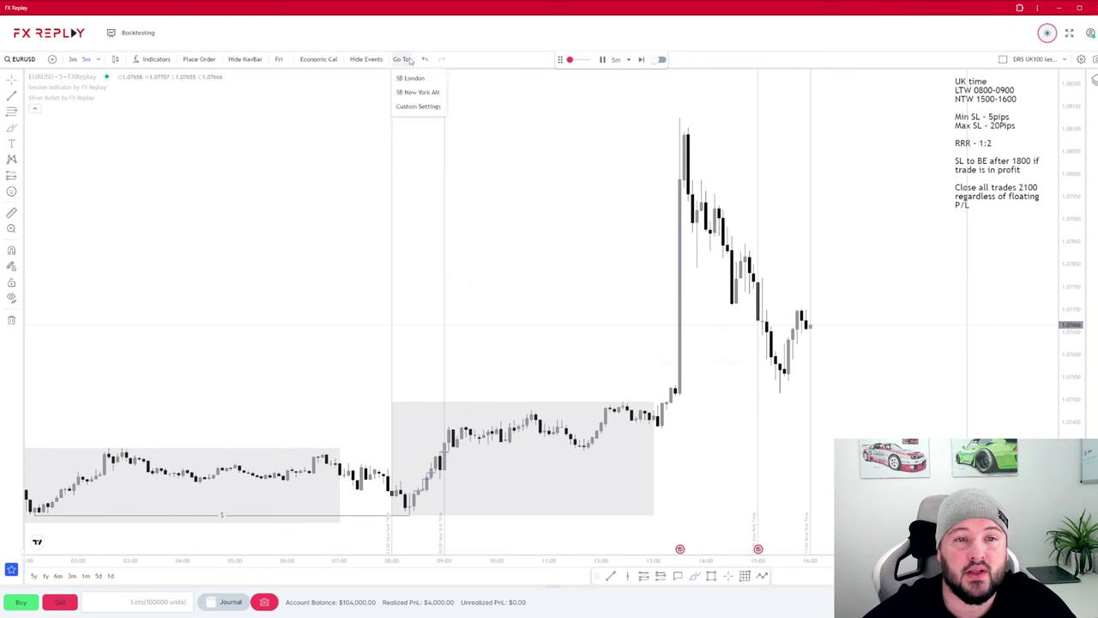
click(413, 79)
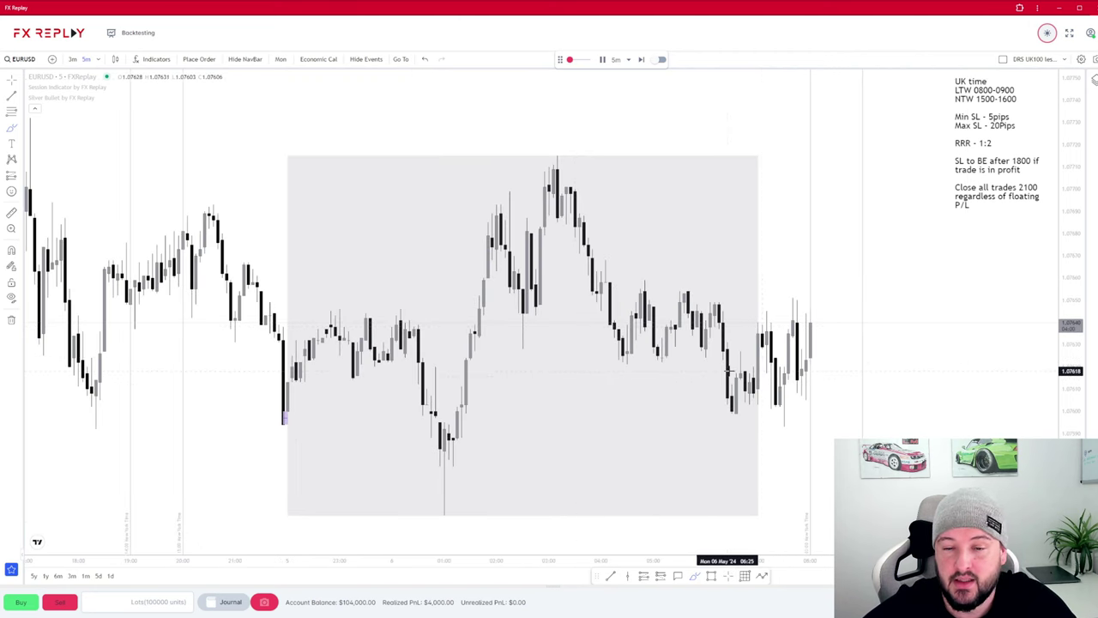
click(609, 326)
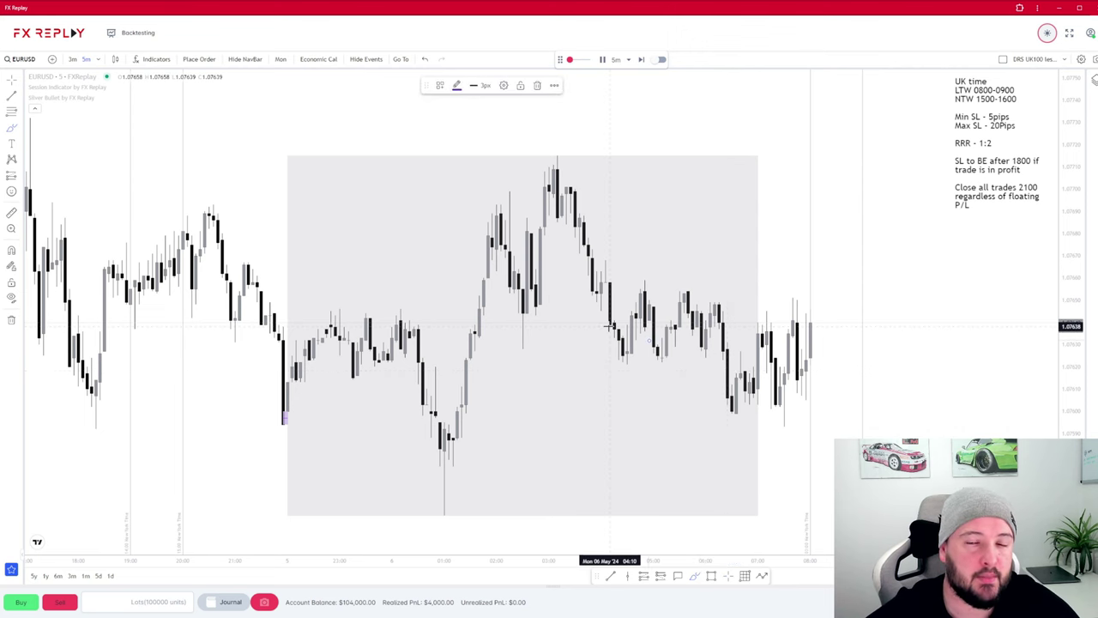
scroll(609, 326, down, 5)
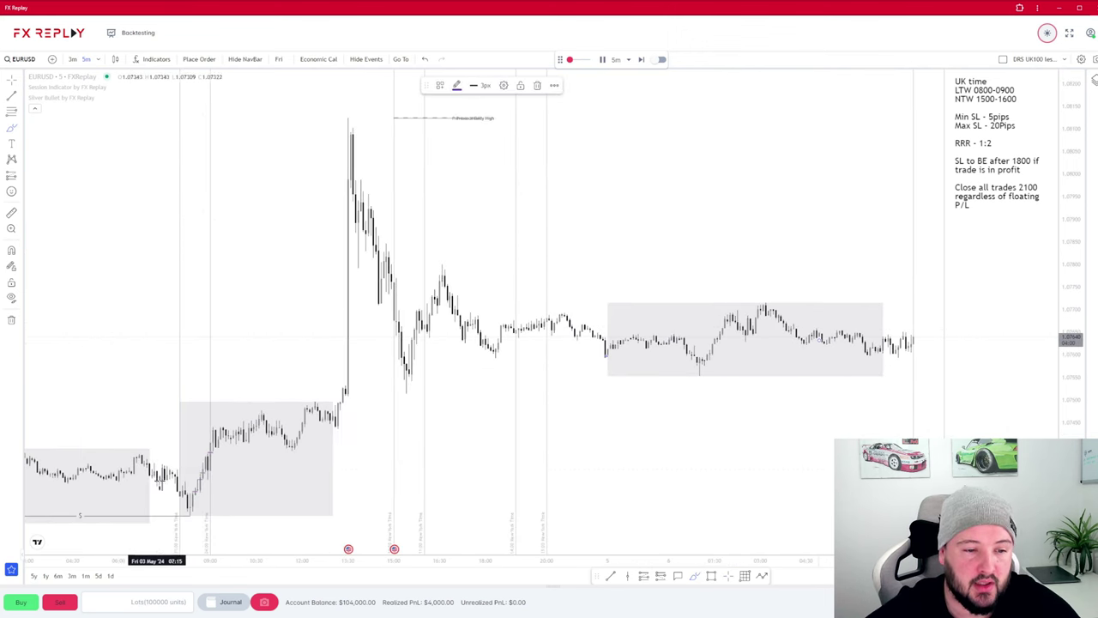
scroll(686, 382, up, 5)
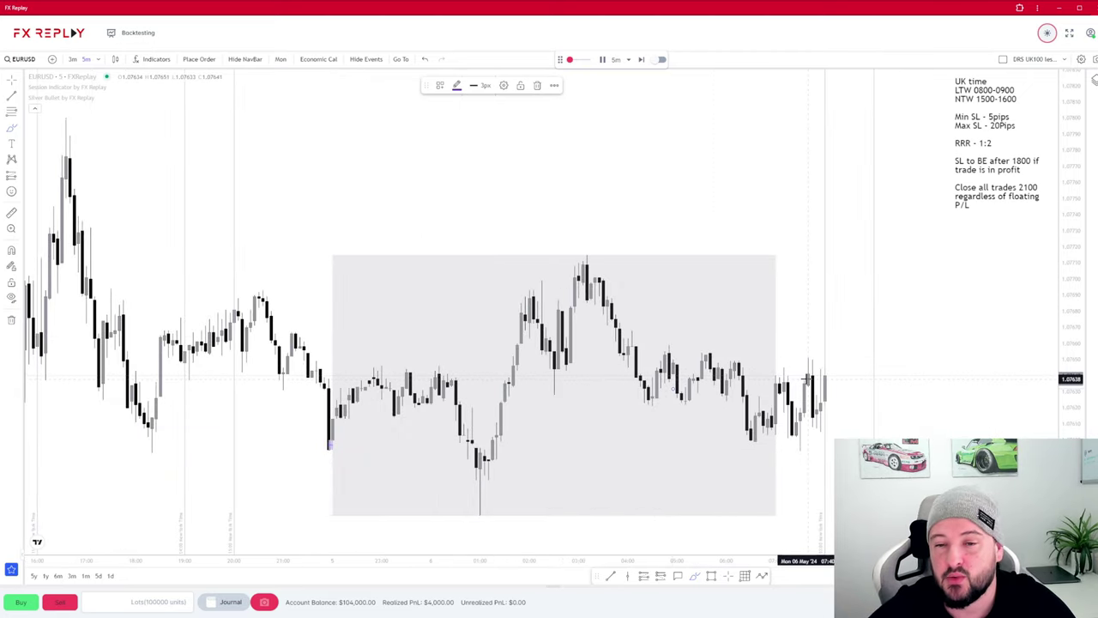
- Advance the replay several 5-minute candles past 08:00 into Monday's London window
click(640, 60)
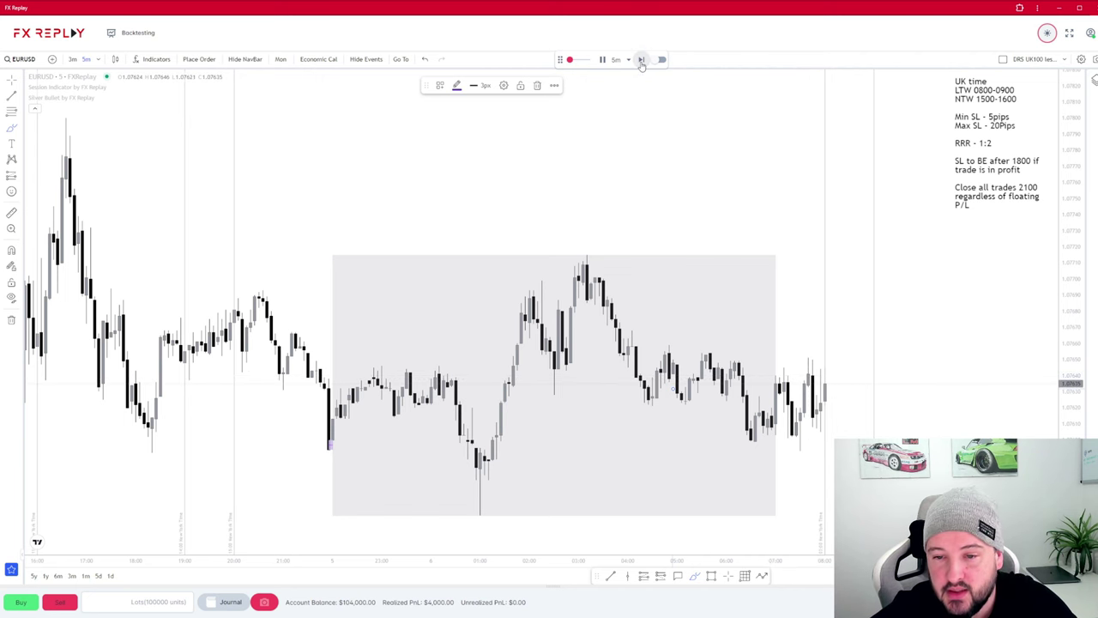
click(641, 60)
click(641, 60)
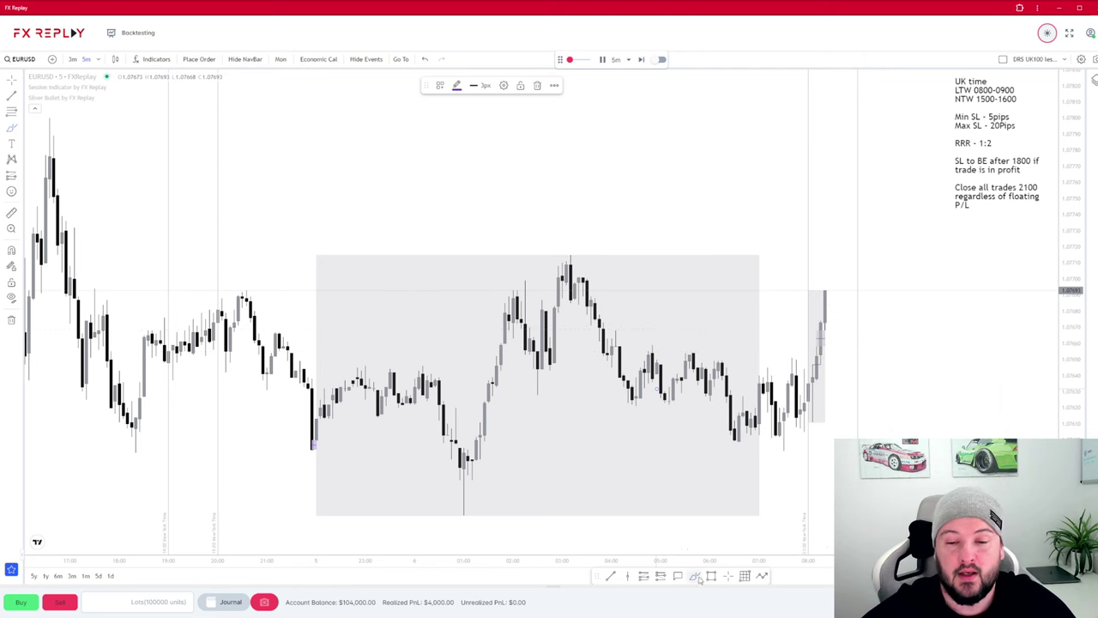
- Circle the overnight session high, sketch a push above it and a drop, and brush lines within the London window and at its low
drag(587, 250, 585, 252)
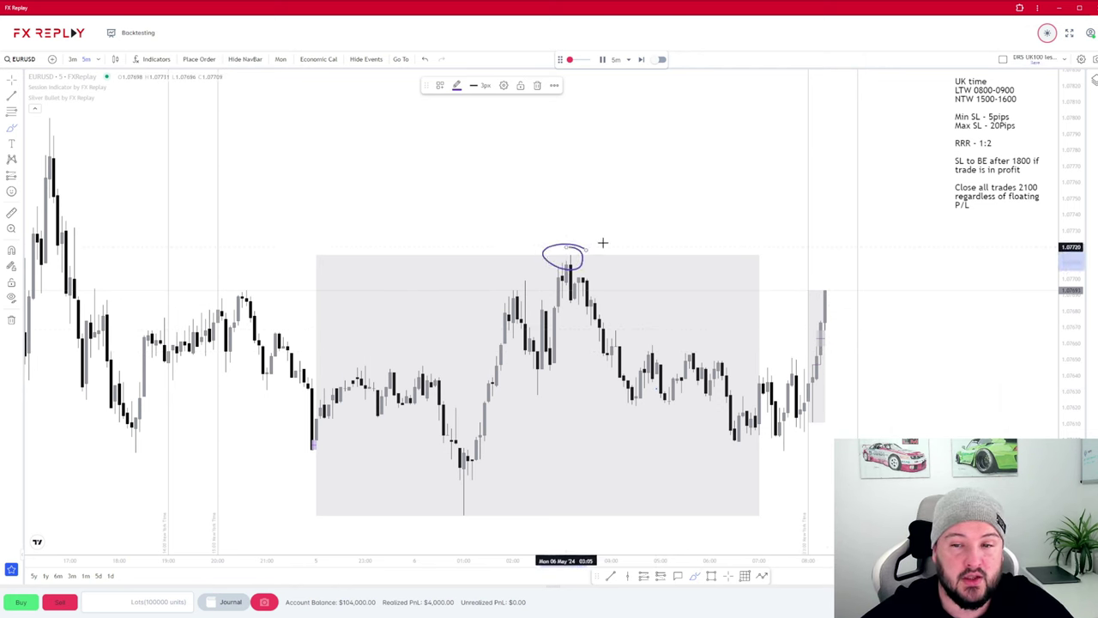
mouse_move(828, 307)
mouse_down()
mouse_move(842, 239)
mouse_move(876, 345)
mouse_up()
drag(803, 364, 849, 364)
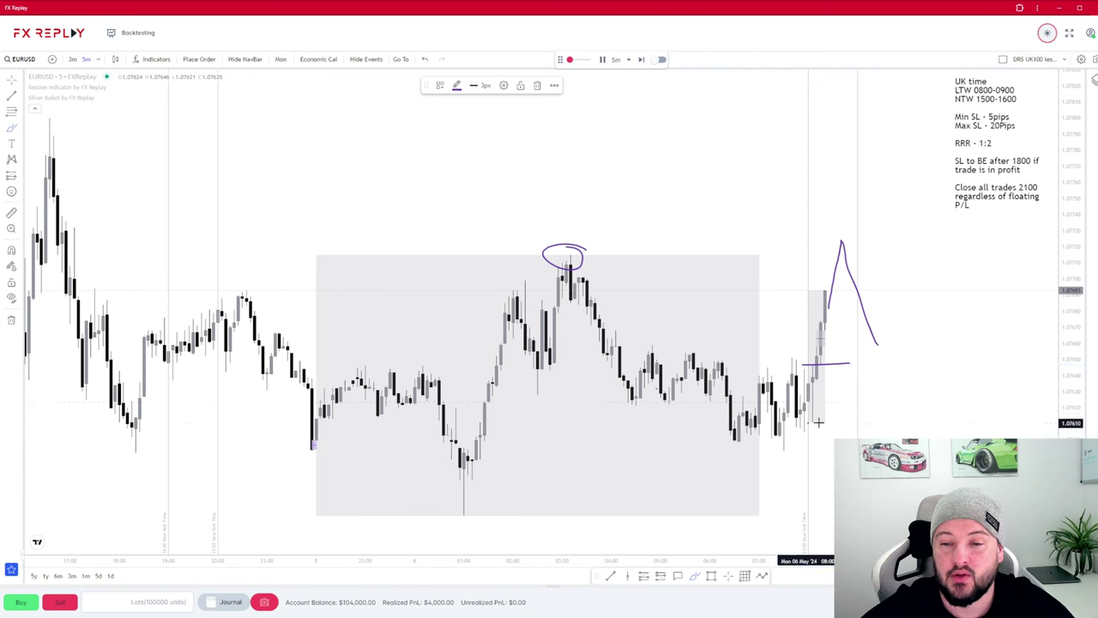
drag(812, 421, 890, 421)
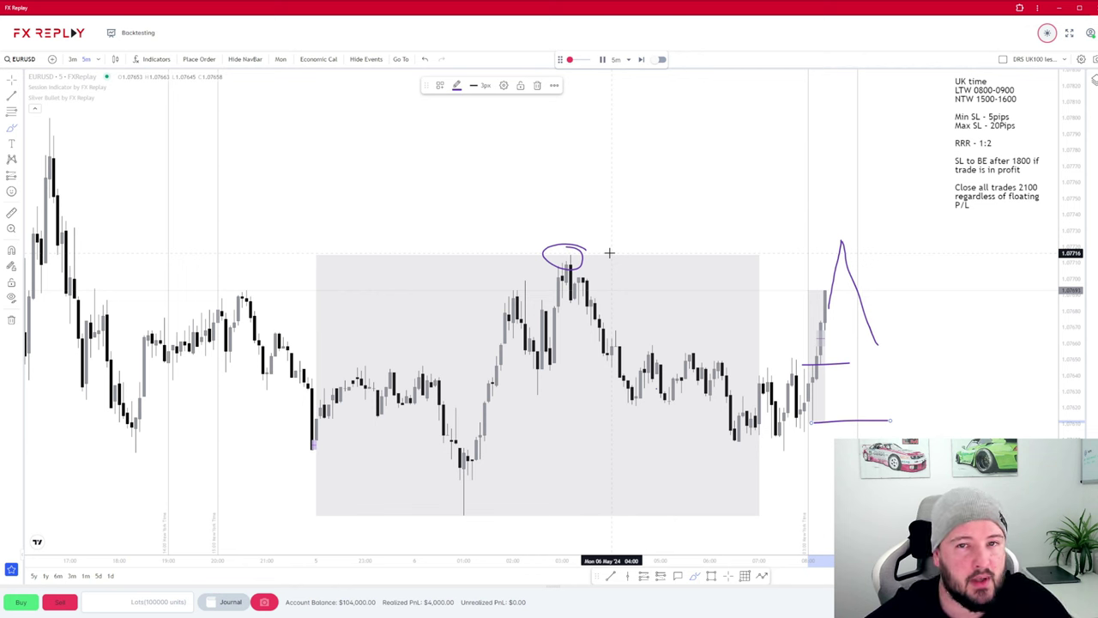
- Undo the circle at the overnight high, the push-and-drop path and the two brushed lines
click(424, 60)
click(425, 59)
click(424, 59)
click(425, 59)
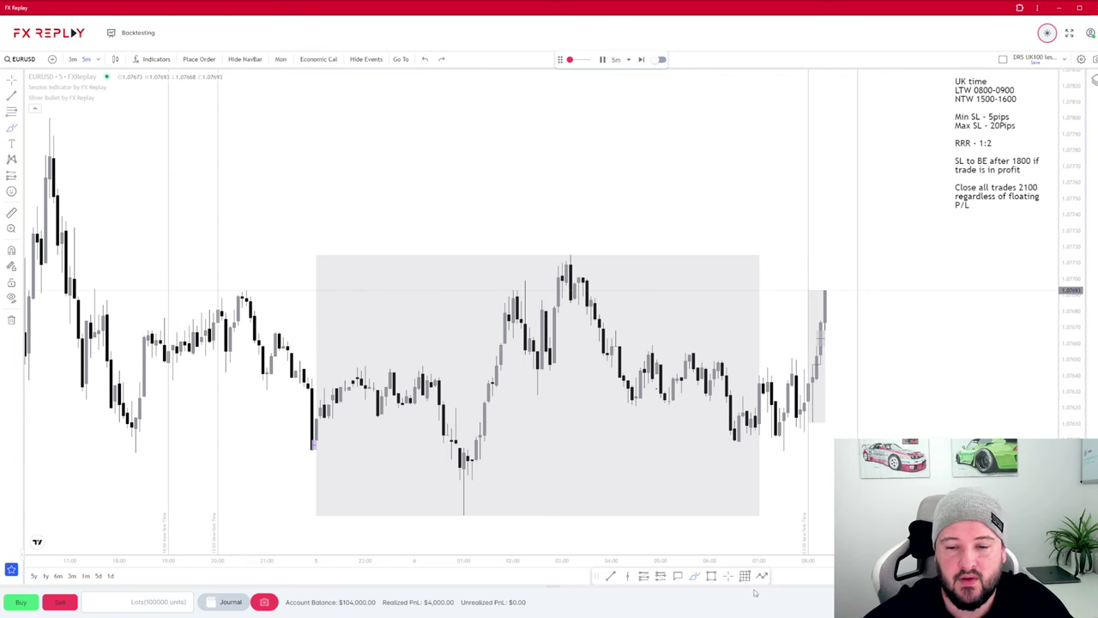
- Advance the replay candle by candle to 09:00 on Monday 6 May, the end of the London window
click(641, 59)
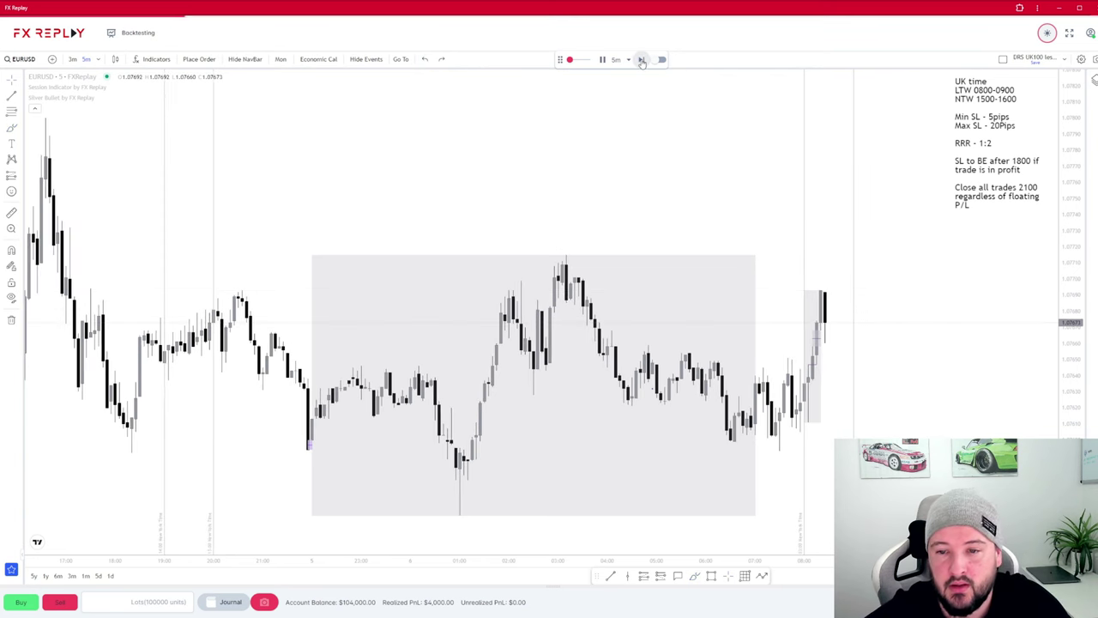
click(641, 59)
click(641, 59)
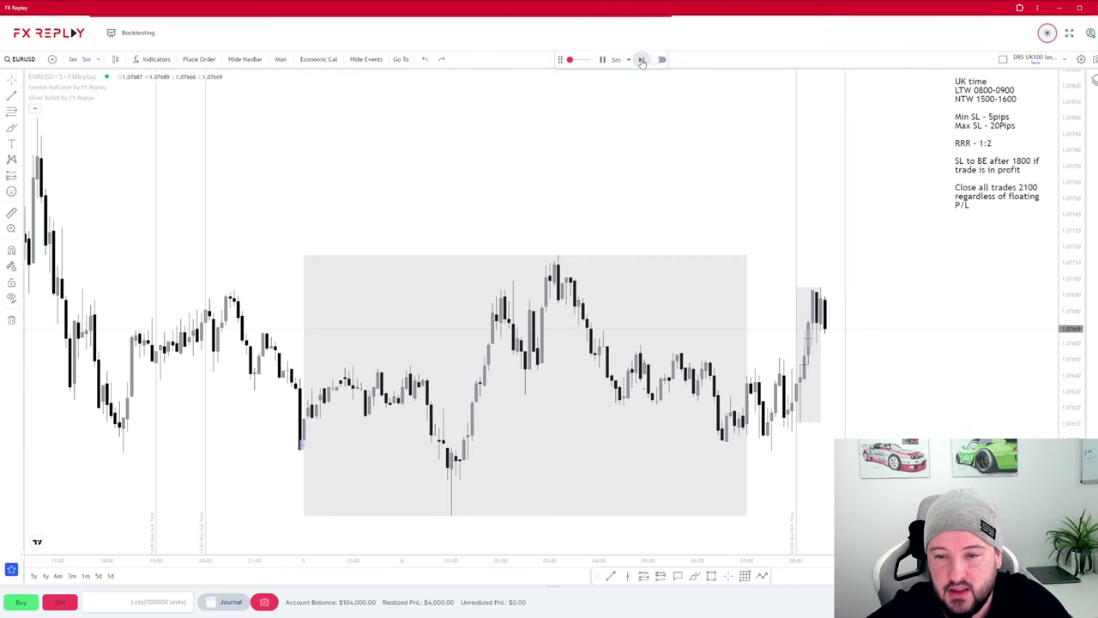
click(641, 59)
click(641, 60)
click(641, 59)
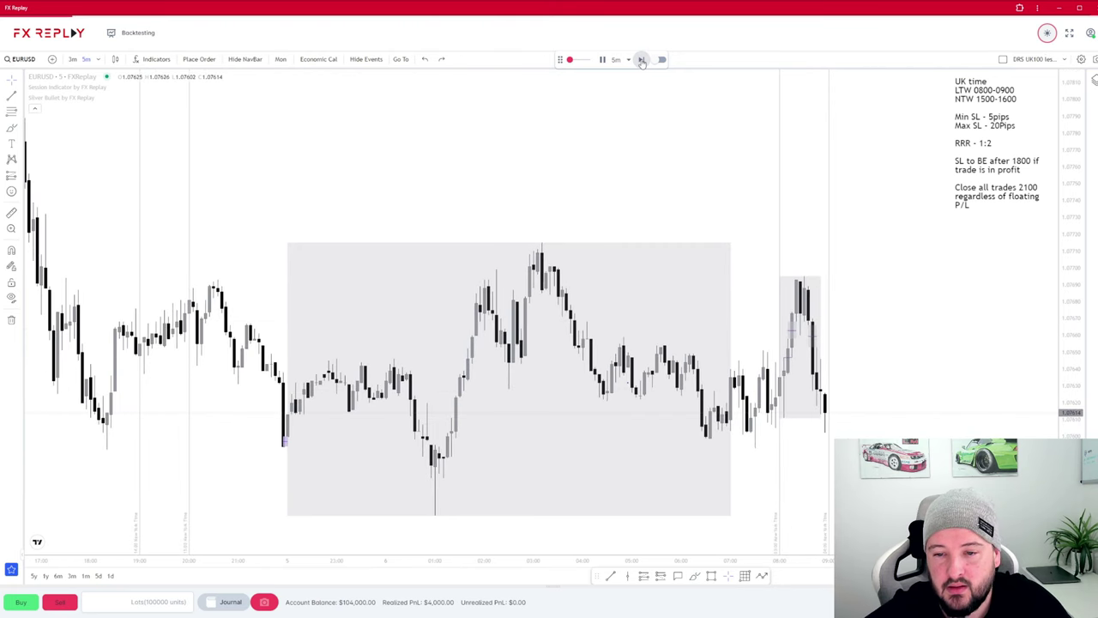
click(641, 59)
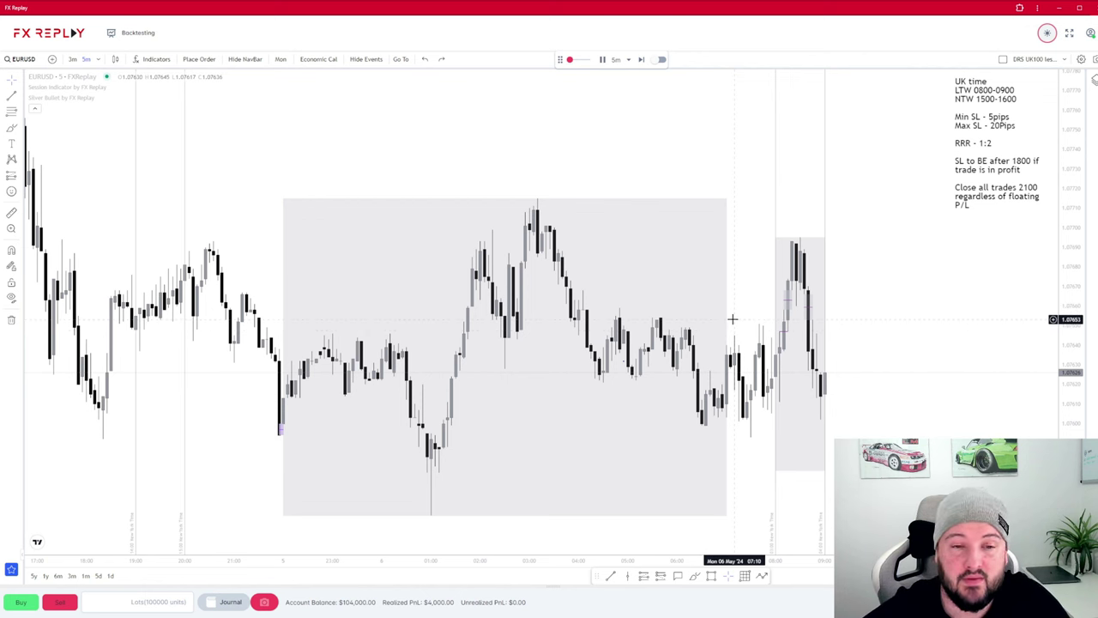
- Jump the replay to 15:00 on Monday 6 May, the New York window's start, and toggle the Silver Bullet indicator off and on
click(399, 60)
click(418, 93)
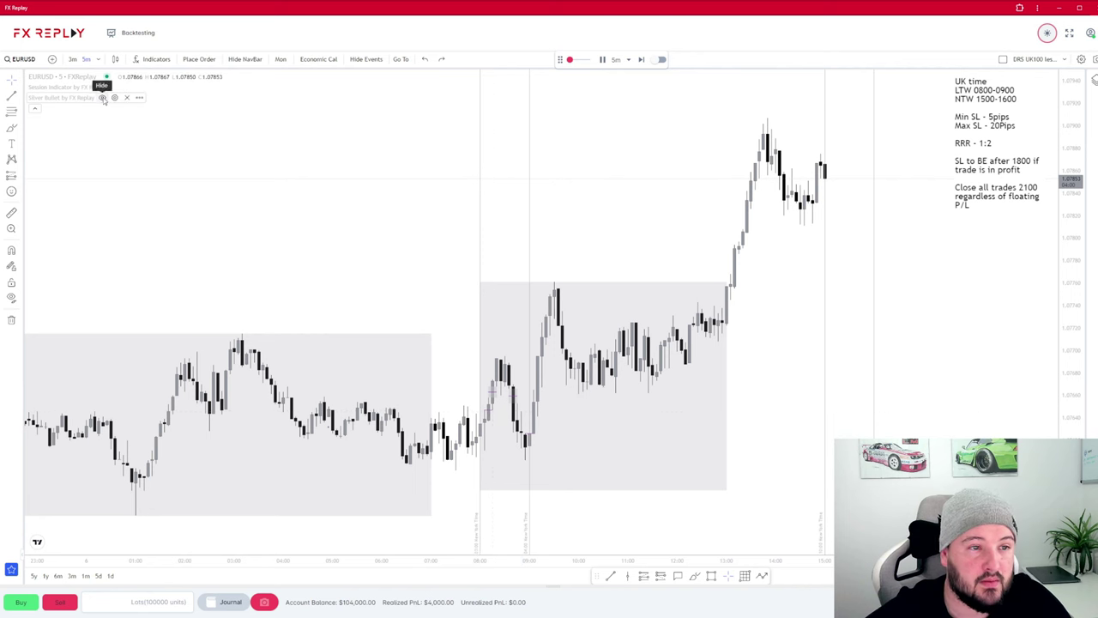
click(102, 98)
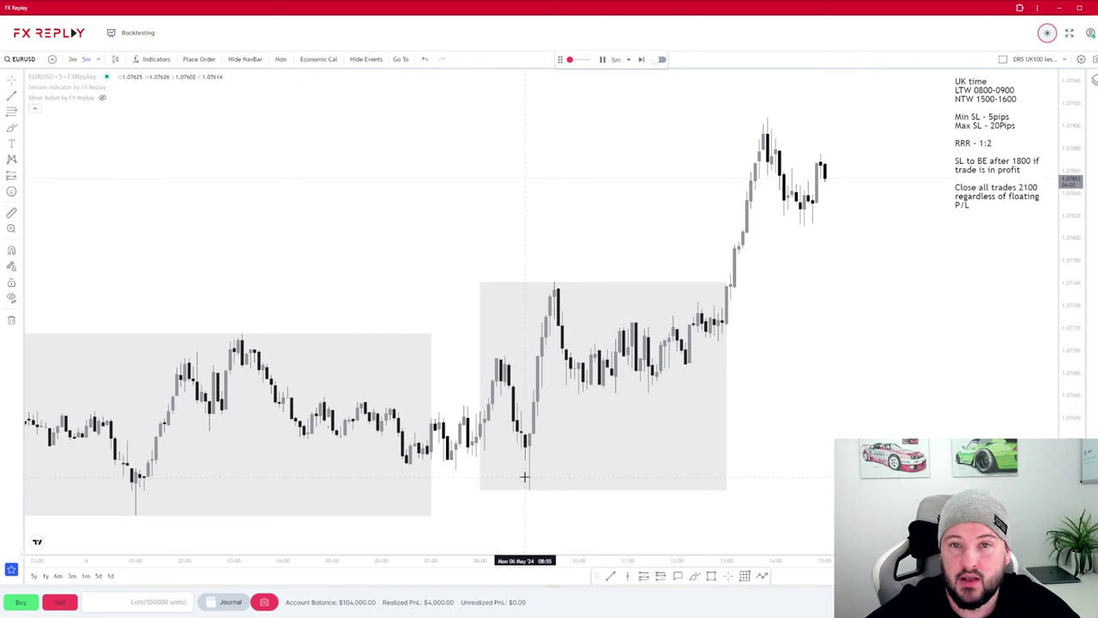
click(101, 97)
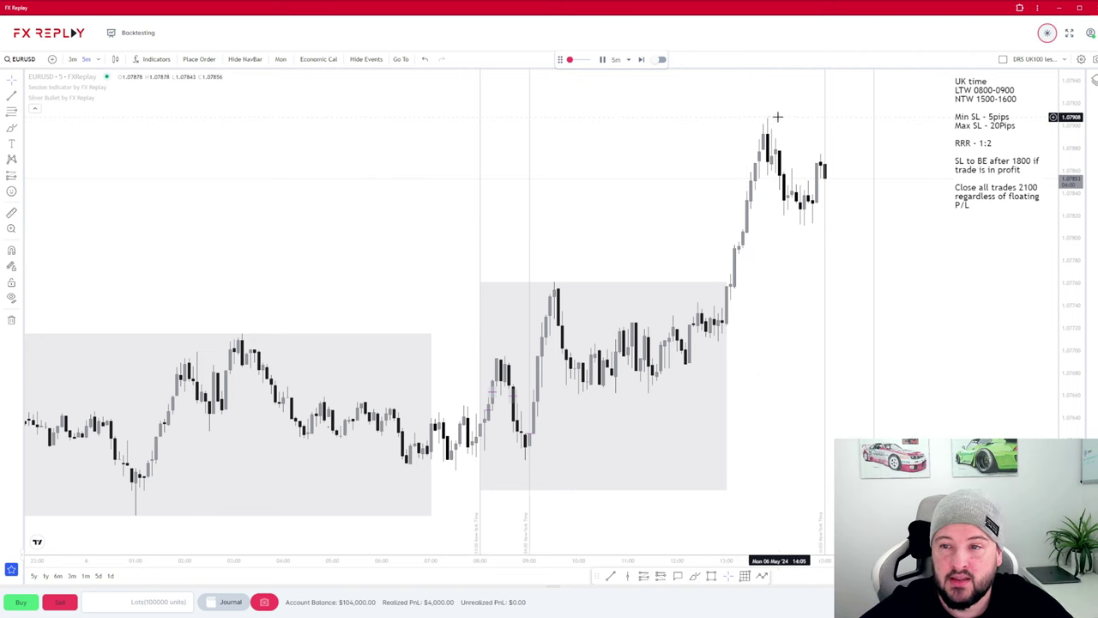
- Add a horizontal line at 1.07908 on Monday's high and compare it with Friday's price spike, briefly hiding the Silver Bullet indicator
click(1053, 118)
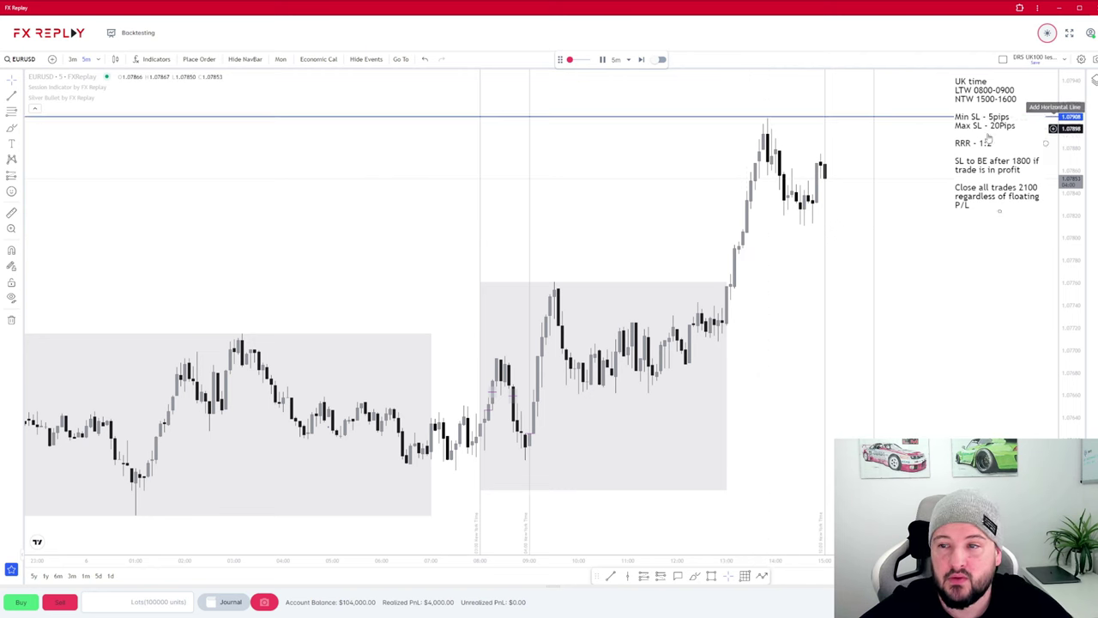
scroll(590, 163, down, 3)
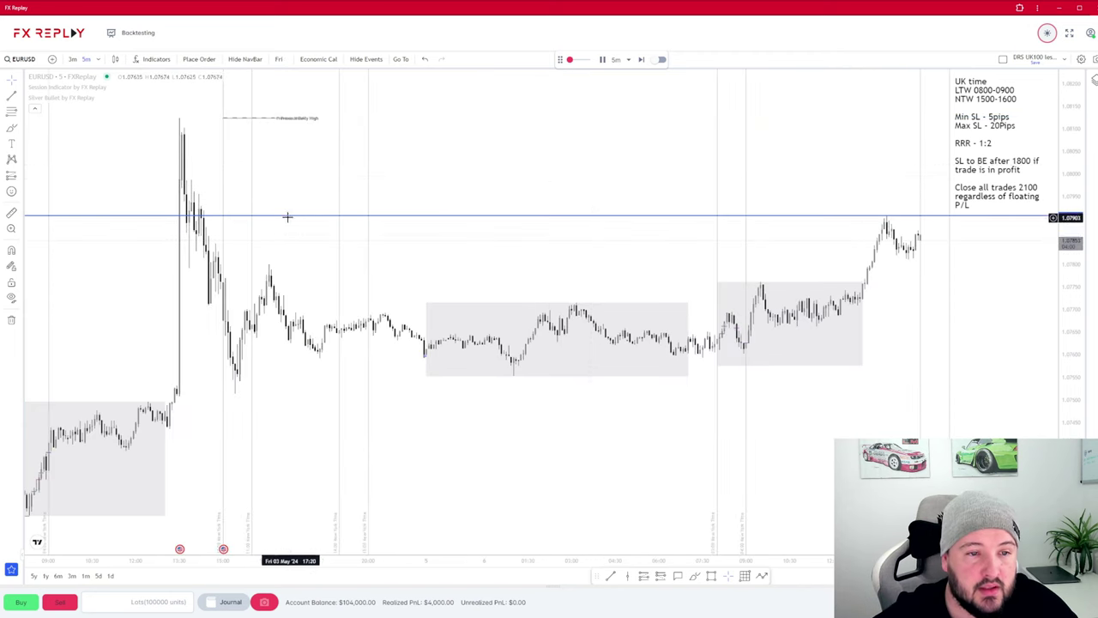
drag(313, 236, 515, 235)
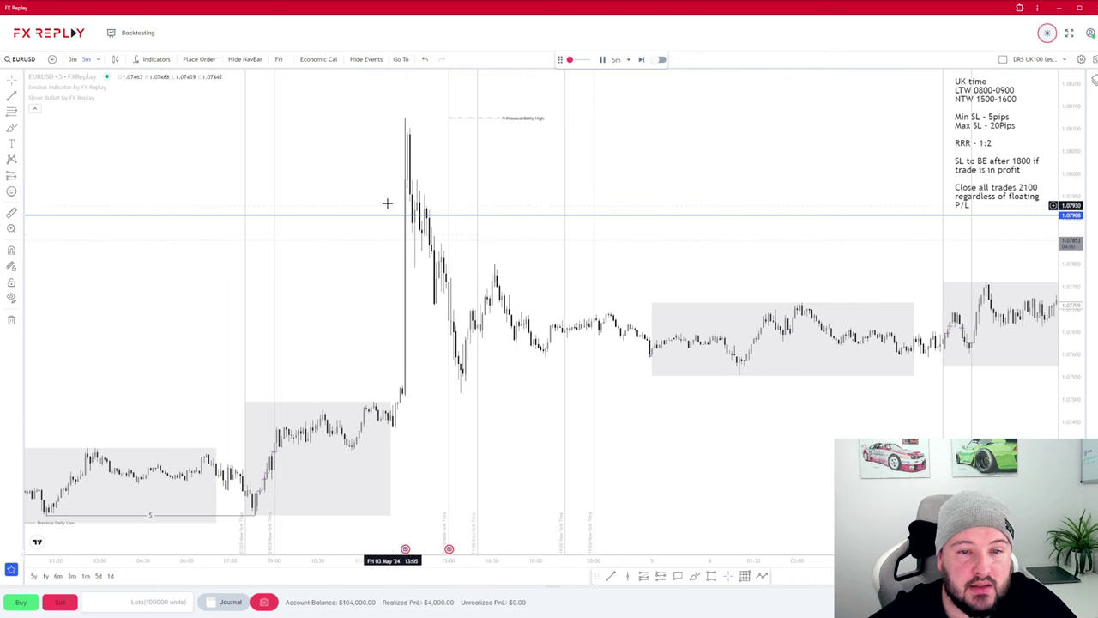
scroll(424, 208, up, 2)
scroll(423, 209, up, 1)
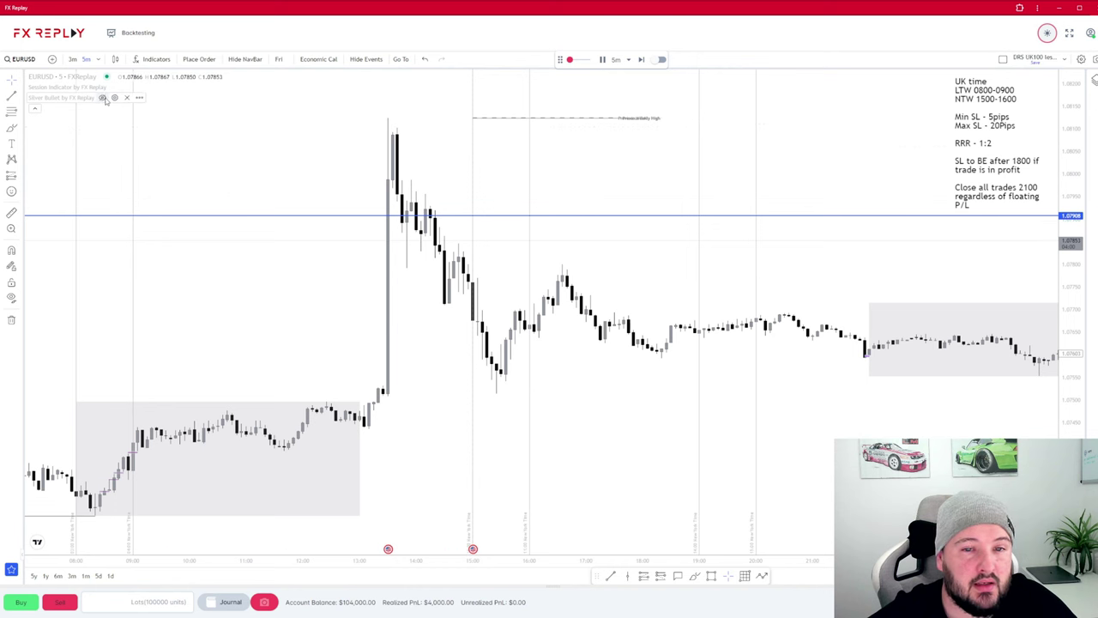
click(103, 98)
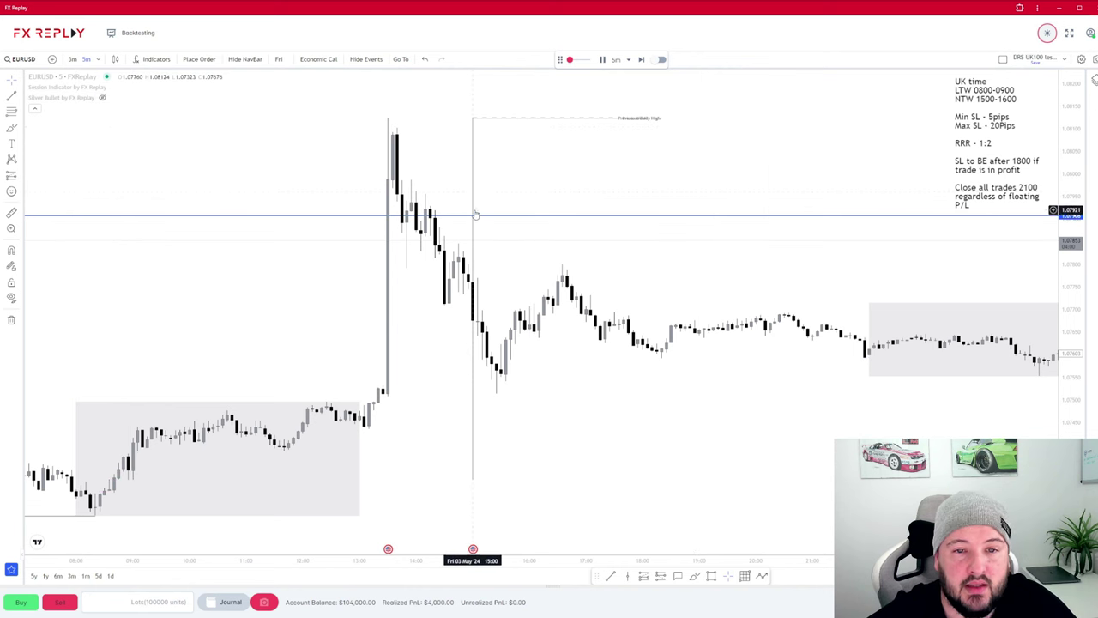
click(103, 97)
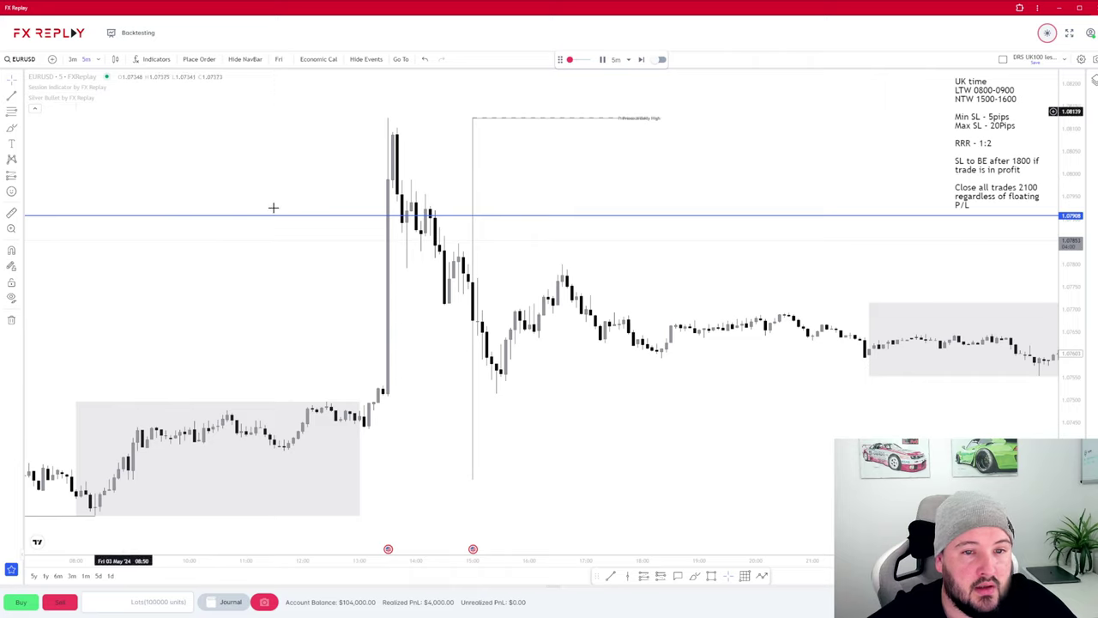
- Review the previous days' price action around the 1.07908 horizontal line, and delete the line
scroll(300, 191, down, 5)
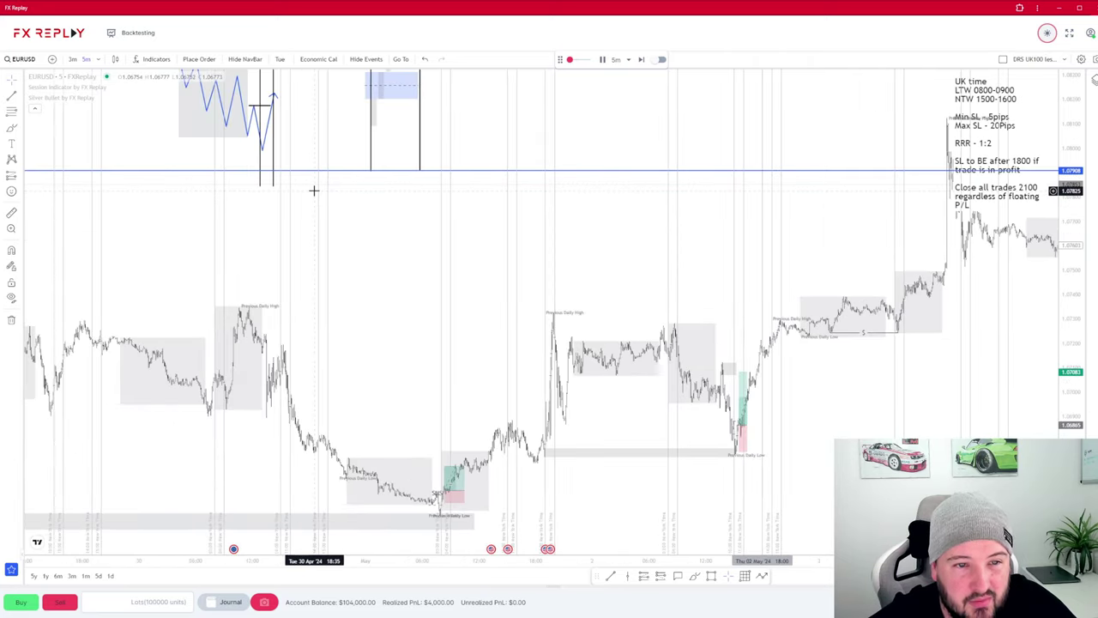
scroll(313, 191, down, 6)
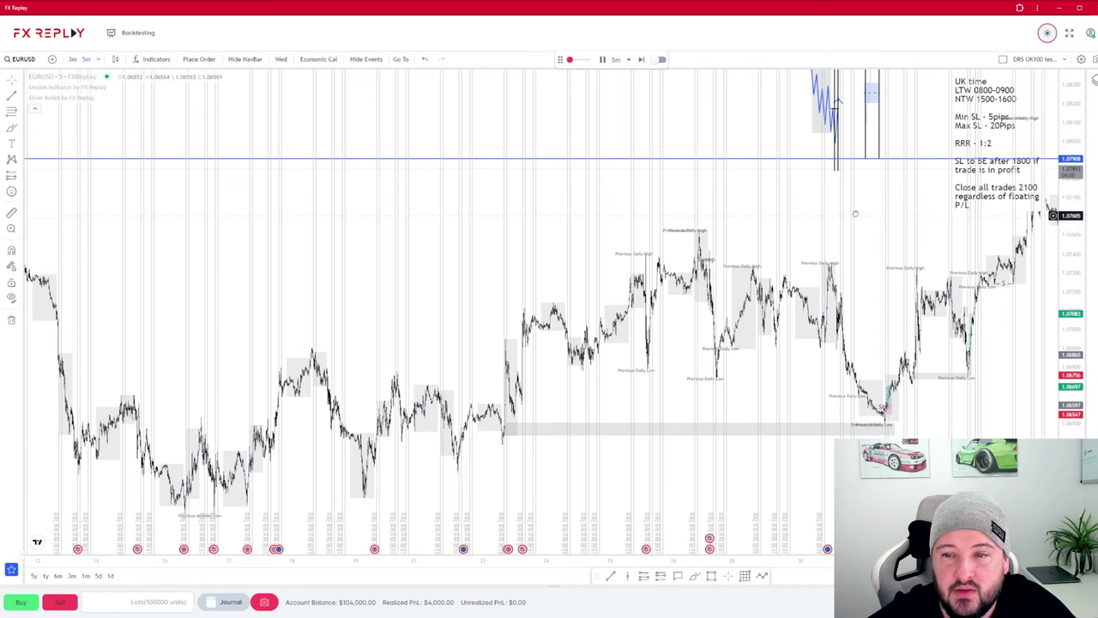
scroll(855, 214, up, 4)
scroll(686, 166, up, 5)
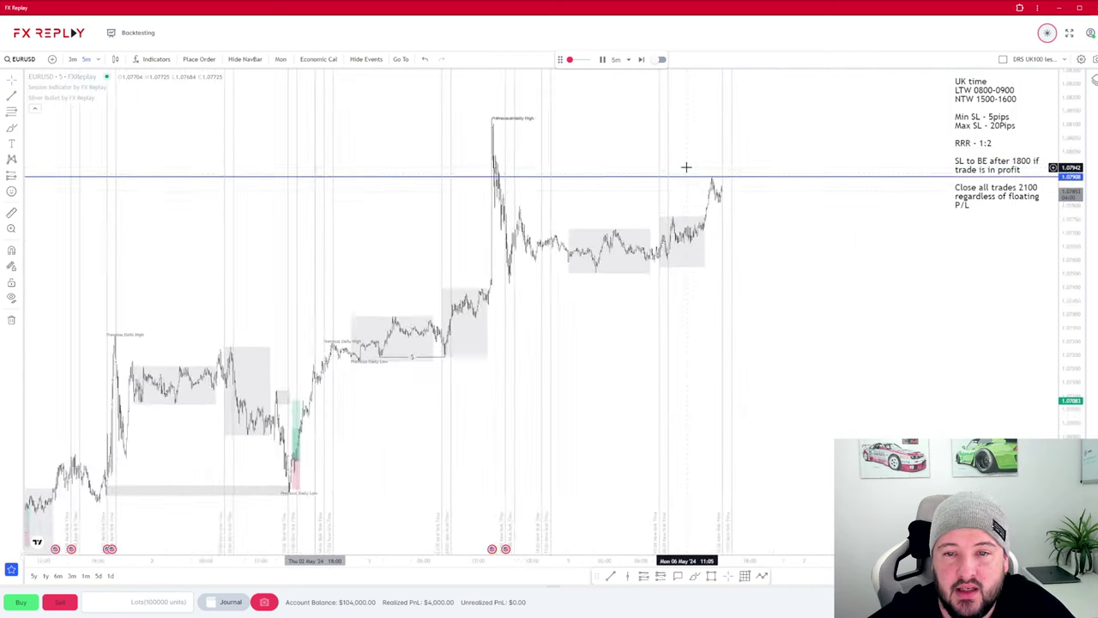
scroll(686, 166, up, 5)
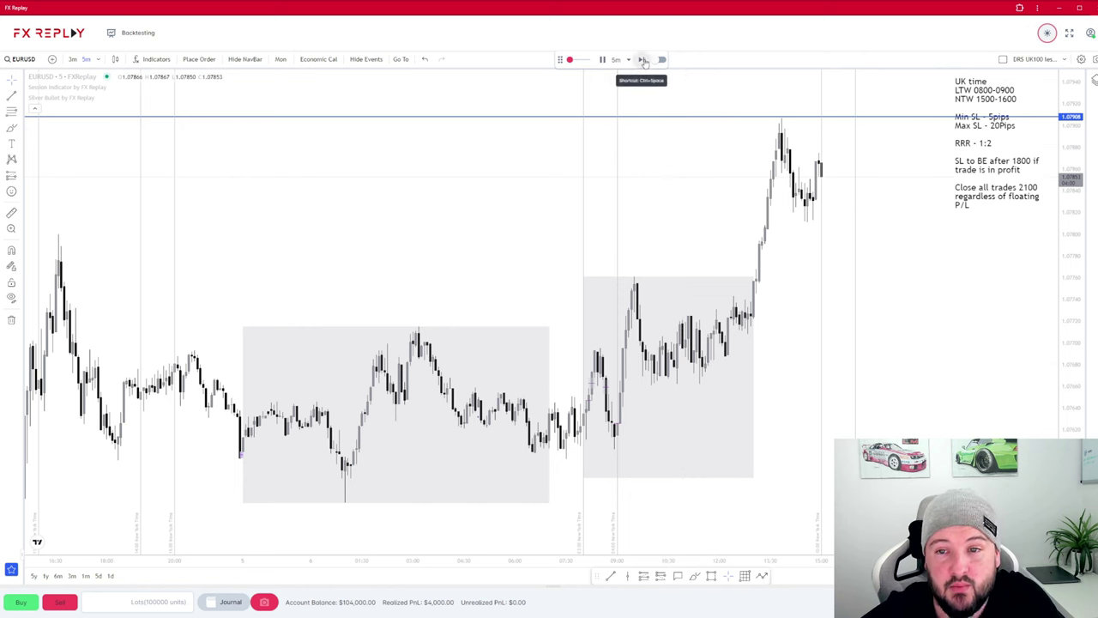
click(803, 120)
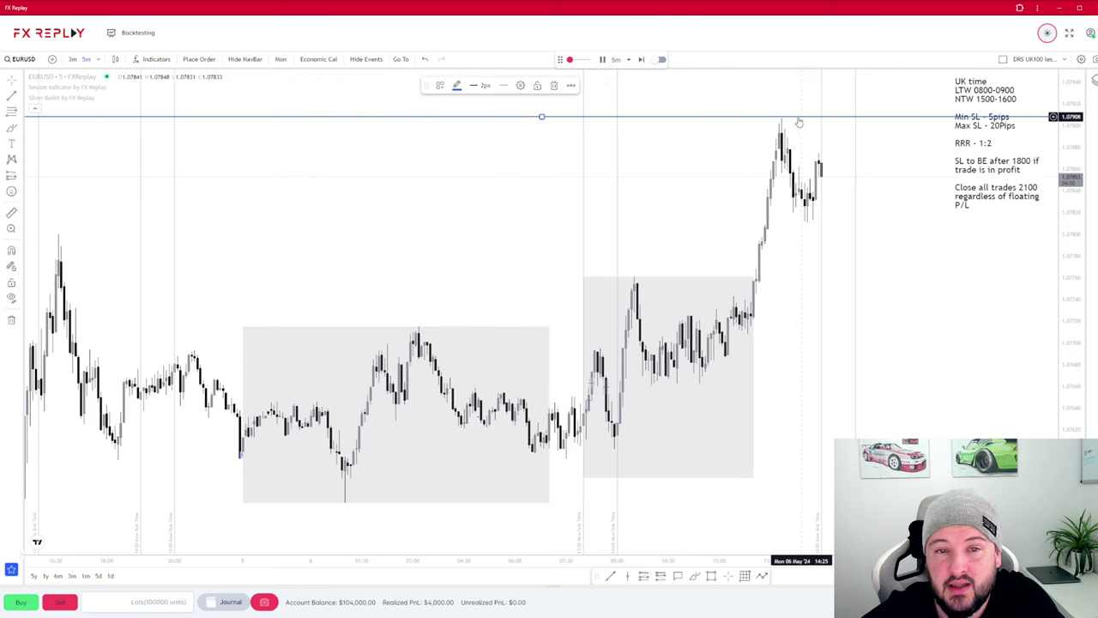
click(556, 86)
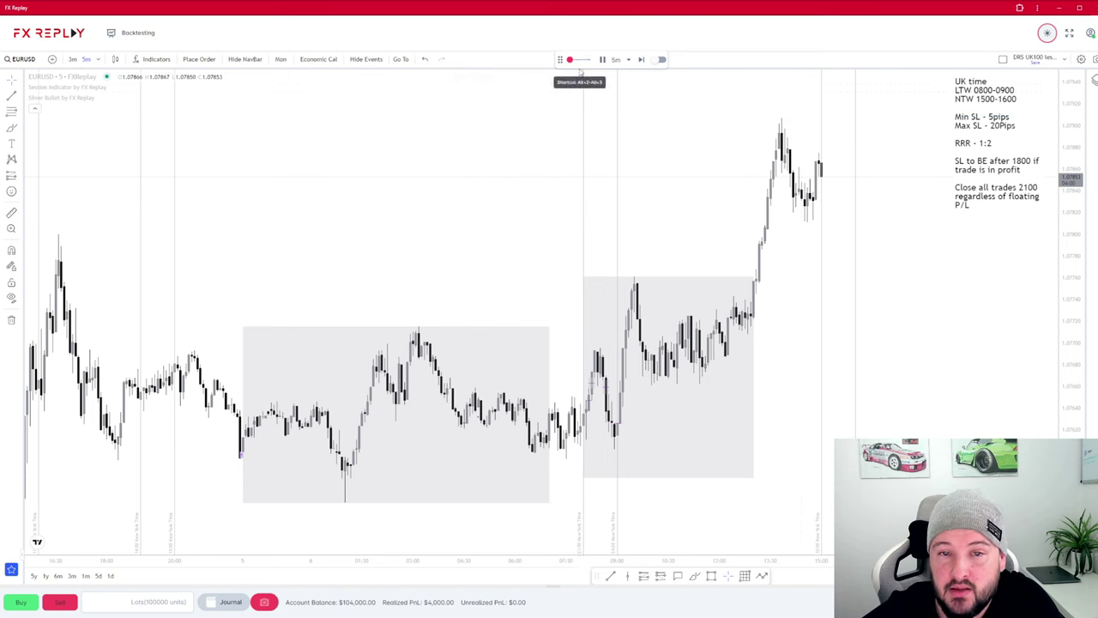
- Advance the replay candle by candle through Monday's New York window to its end at 16:00
click(642, 61)
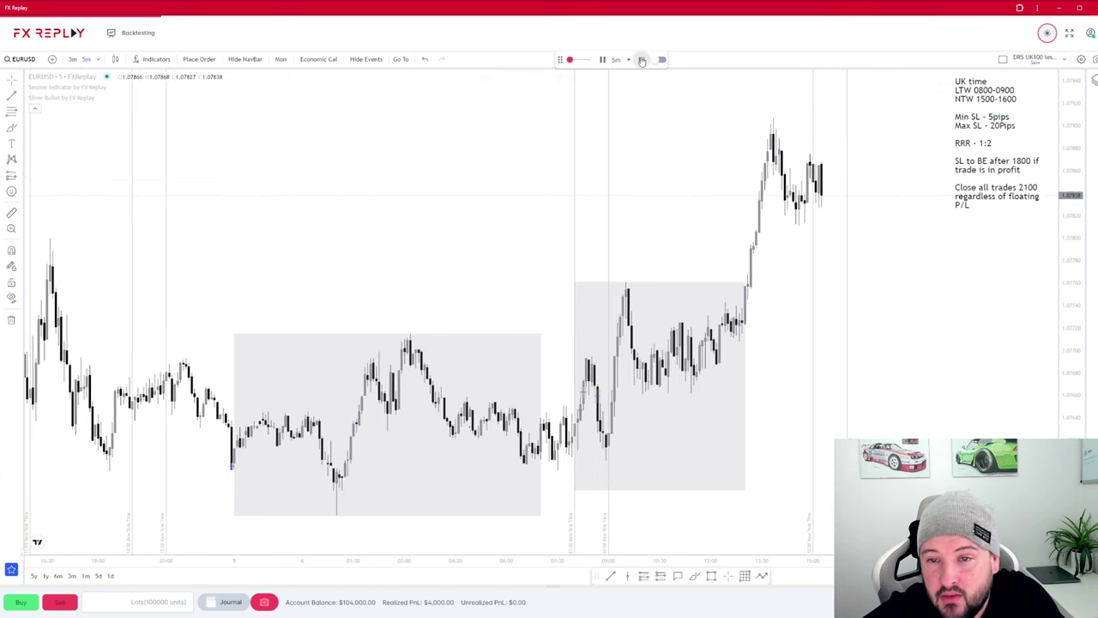
click(642, 61)
click(642, 61)
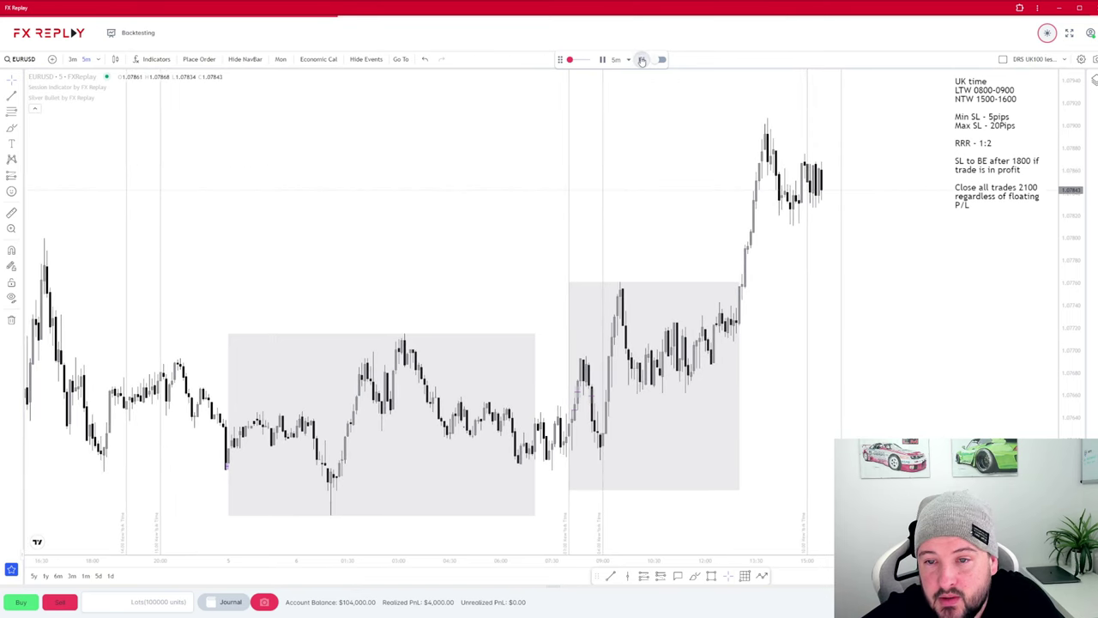
click(642, 61)
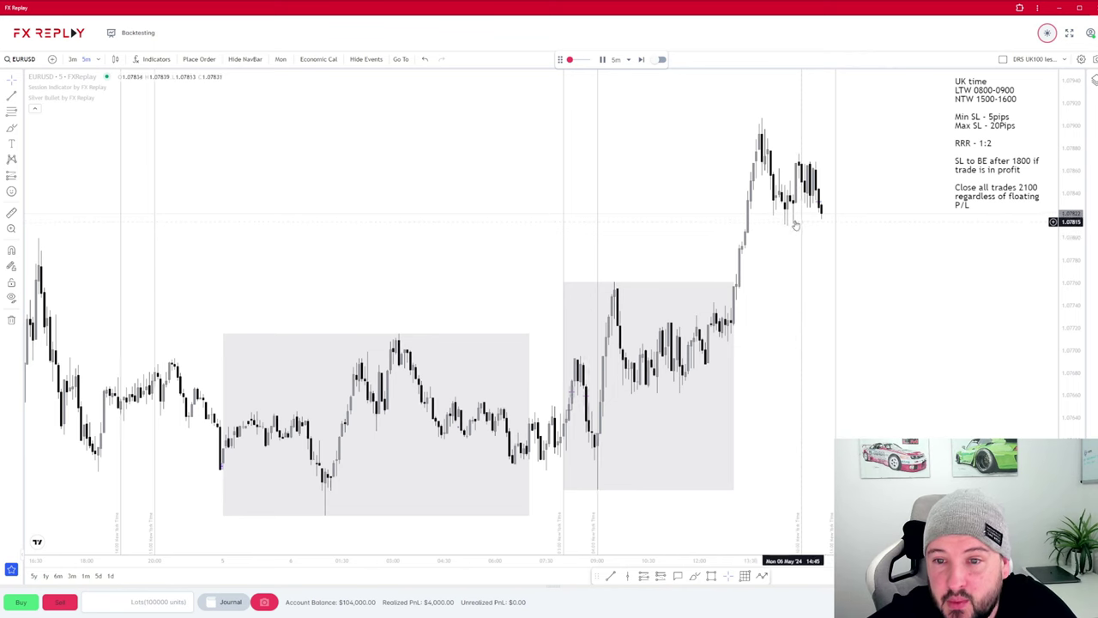
click(642, 60)
click(642, 61)
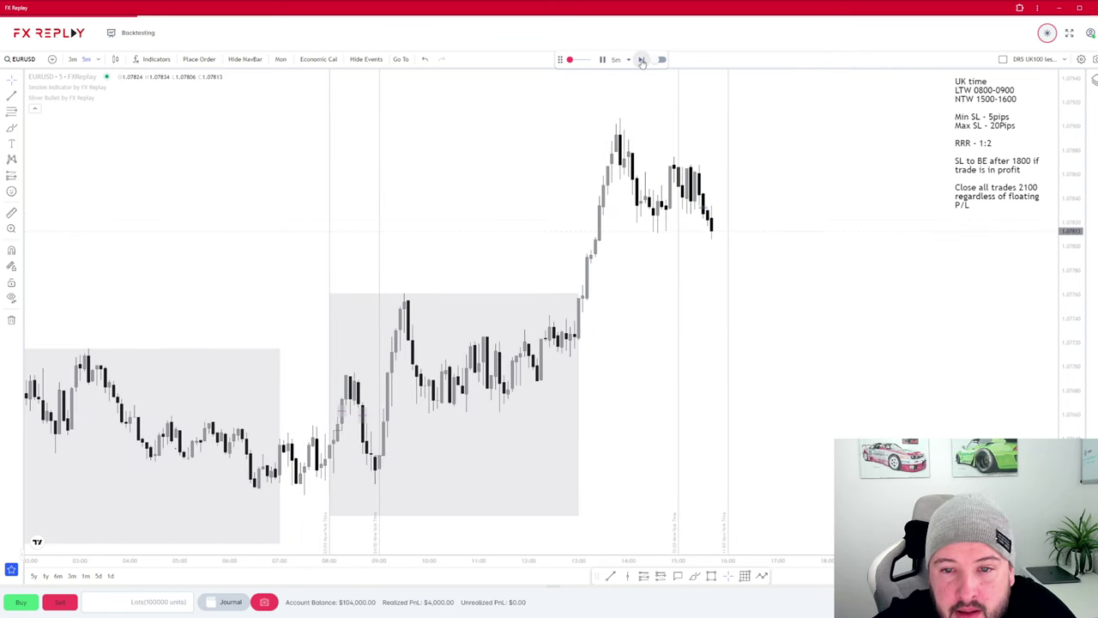
click(642, 61)
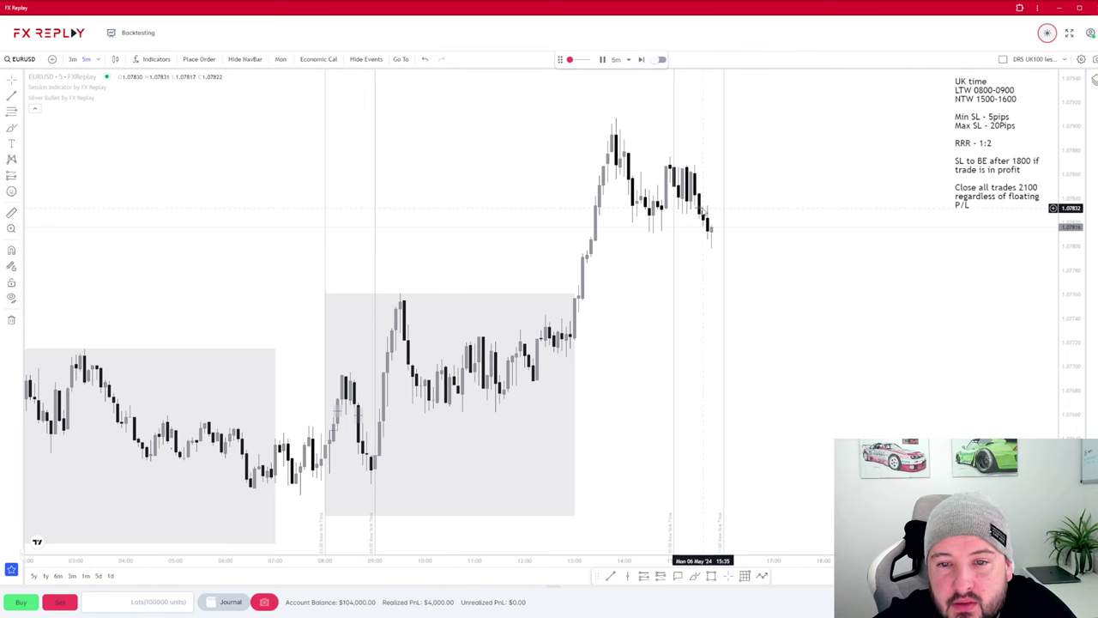
scroll(702, 209, up, 3)
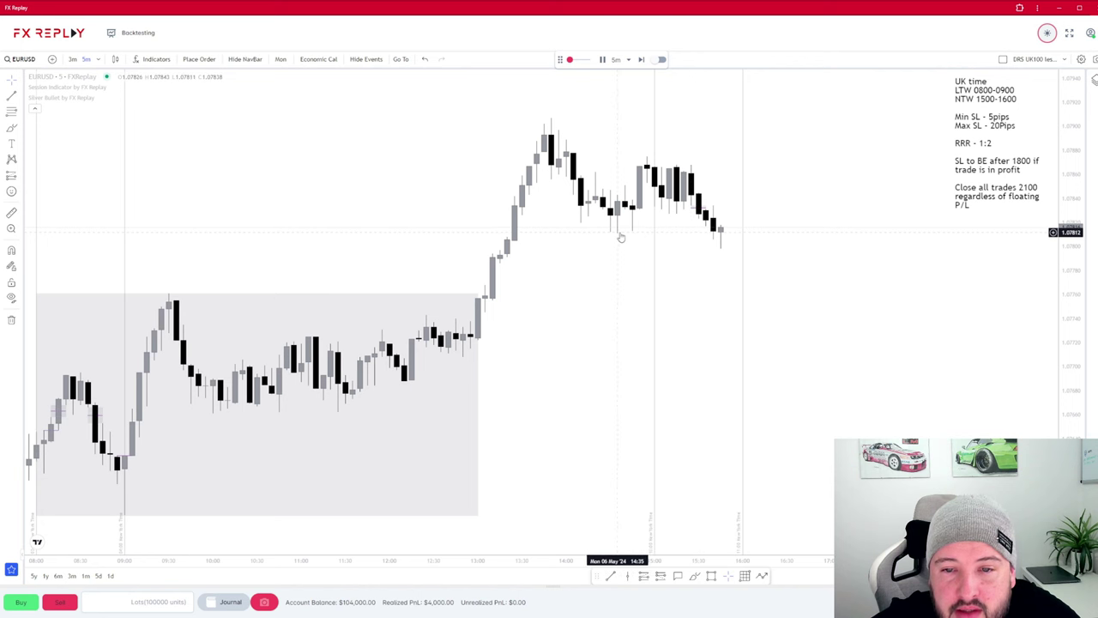
click(641, 60)
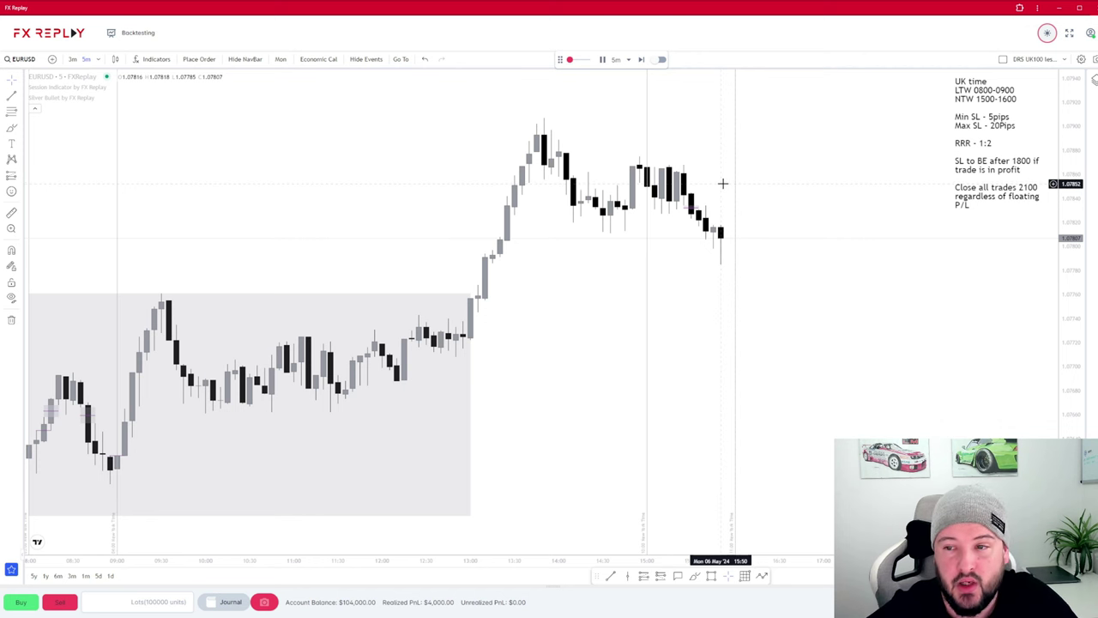
click(641, 61)
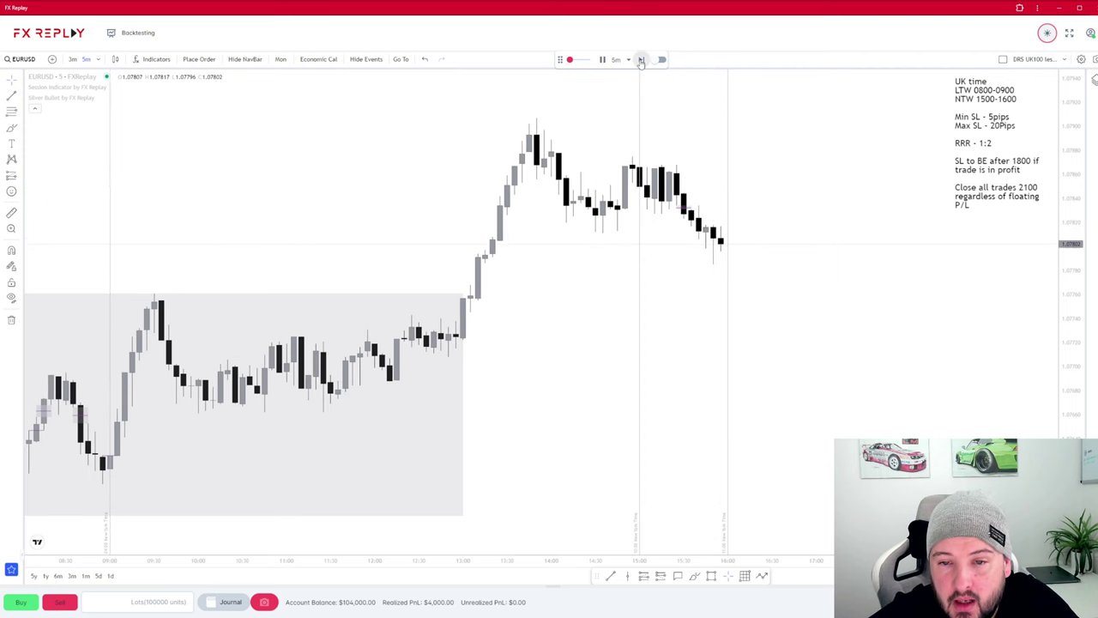
click(641, 60)
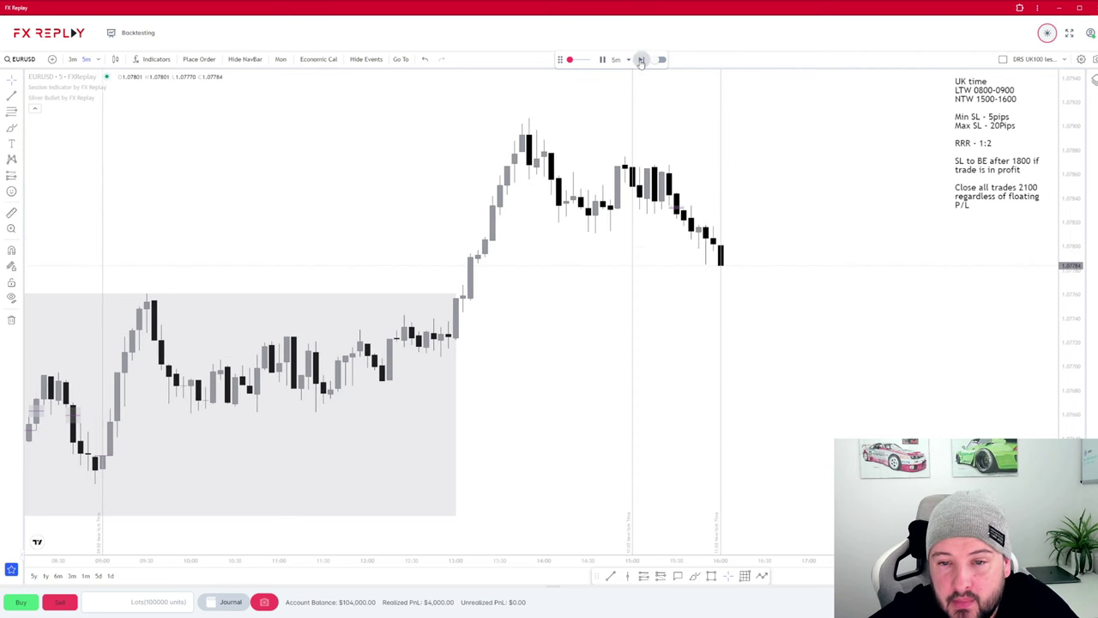
- Jump the replay to Tuesday 7 May just before 08:00 and advance two 5-minute candles into the London window
click(400, 59)
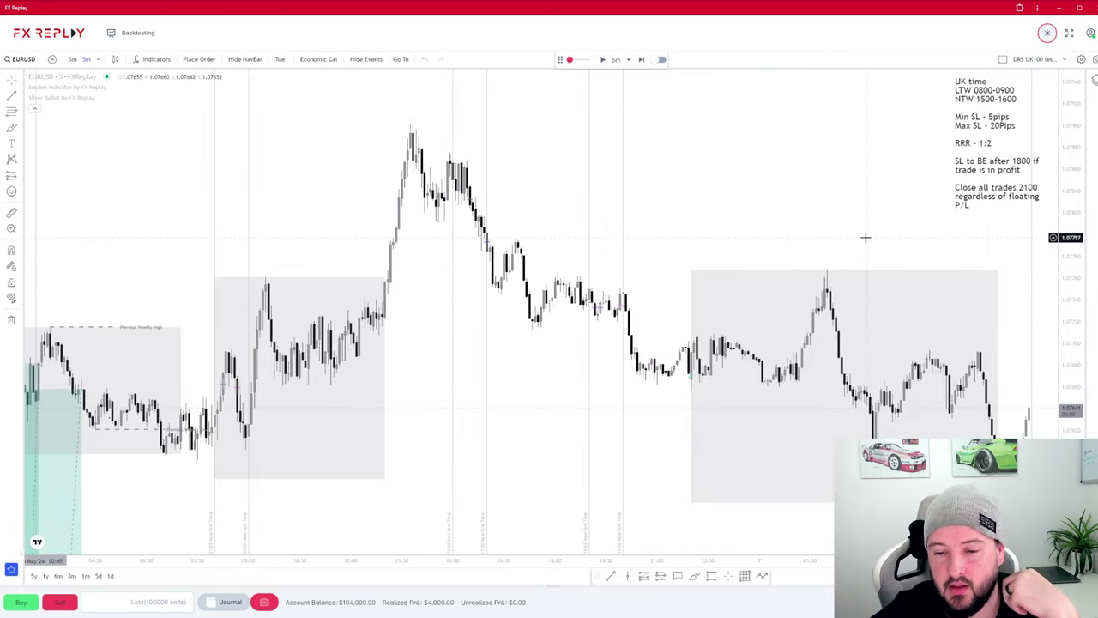
scroll(866, 237, up, 3)
drag(872, 226, 659, 186)
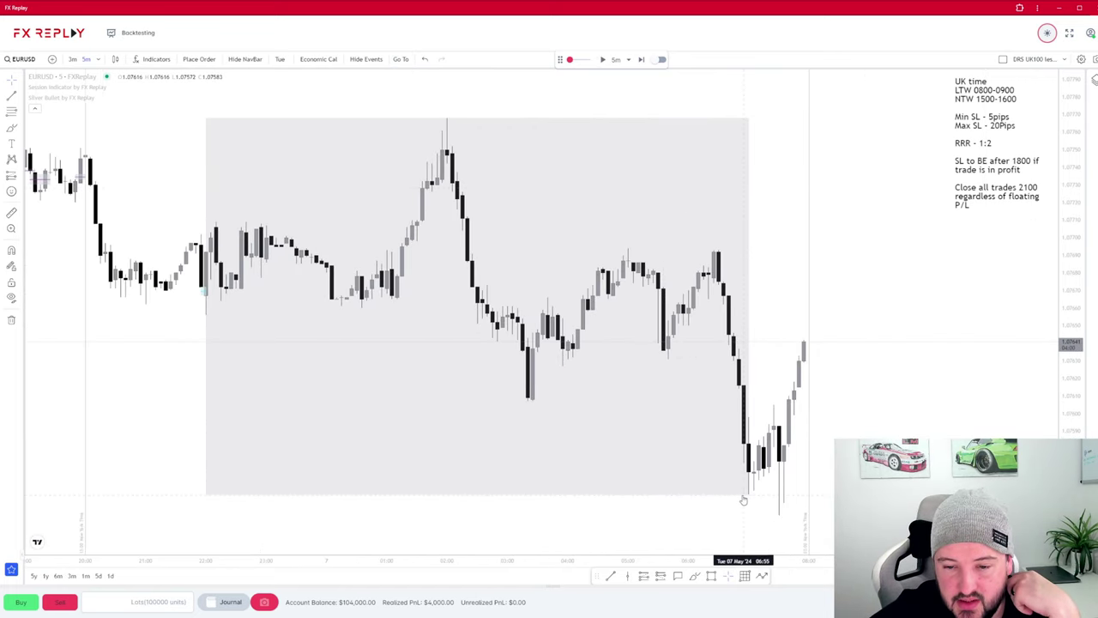
click(641, 60)
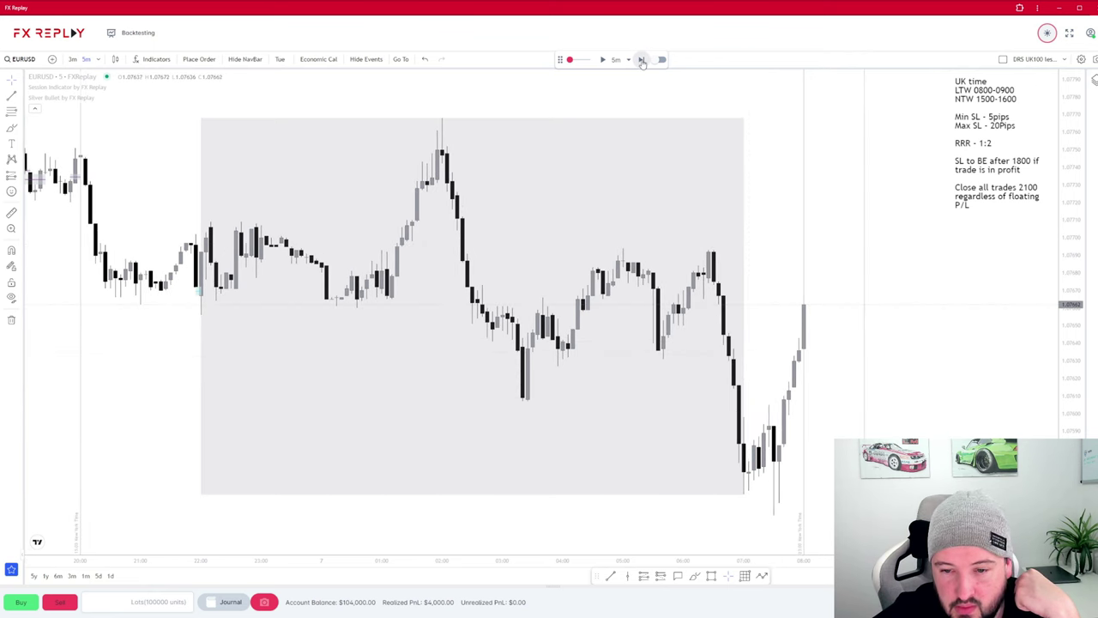
click(642, 61)
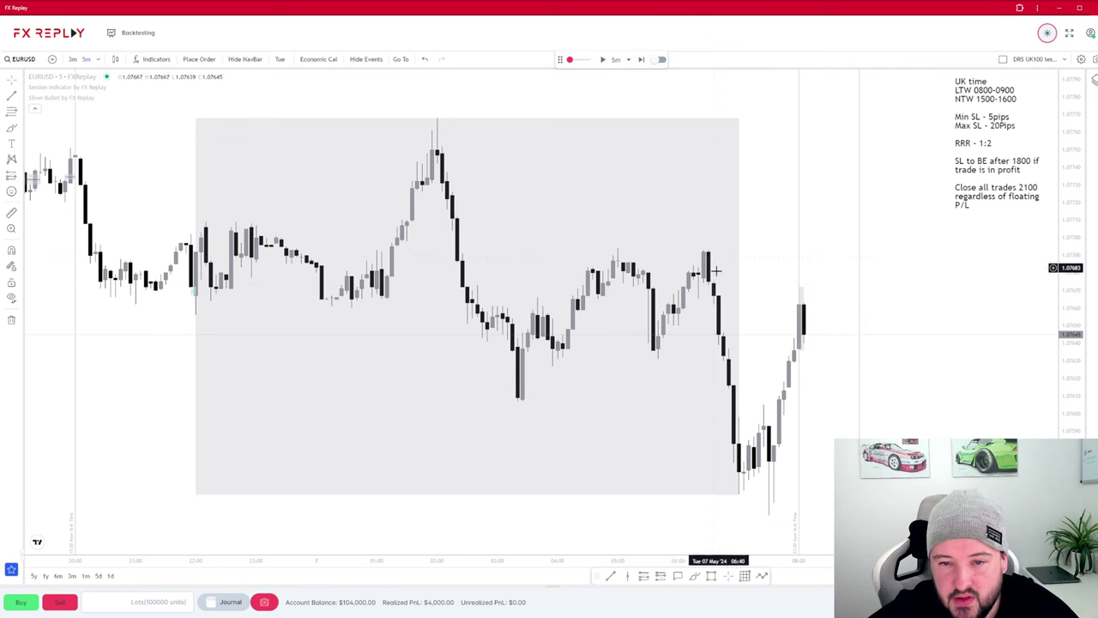
- Mark a rectangle zone from 06:25 to 08:10 on 7 May between 1.07693 and 1.07674, and compare it with previous days
mouse_move(704, 283)
mouse_down()
mouse_move(738, 386)
mouse_move(740, 251)
mouse_move(808, 267)
mouse_up()
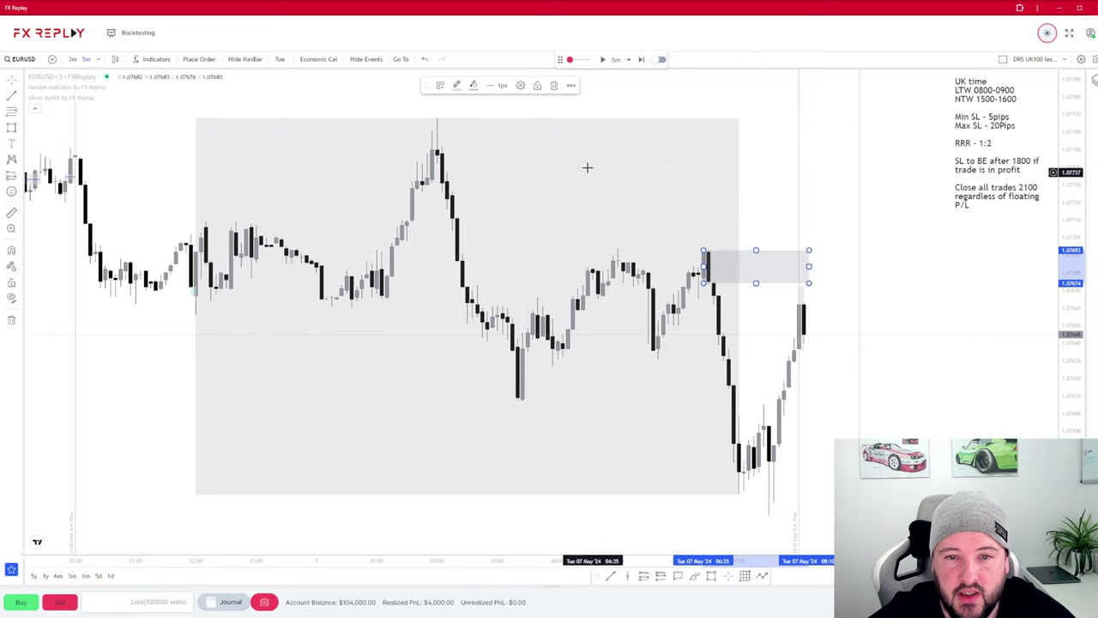
scroll(573, 163, down, 3)
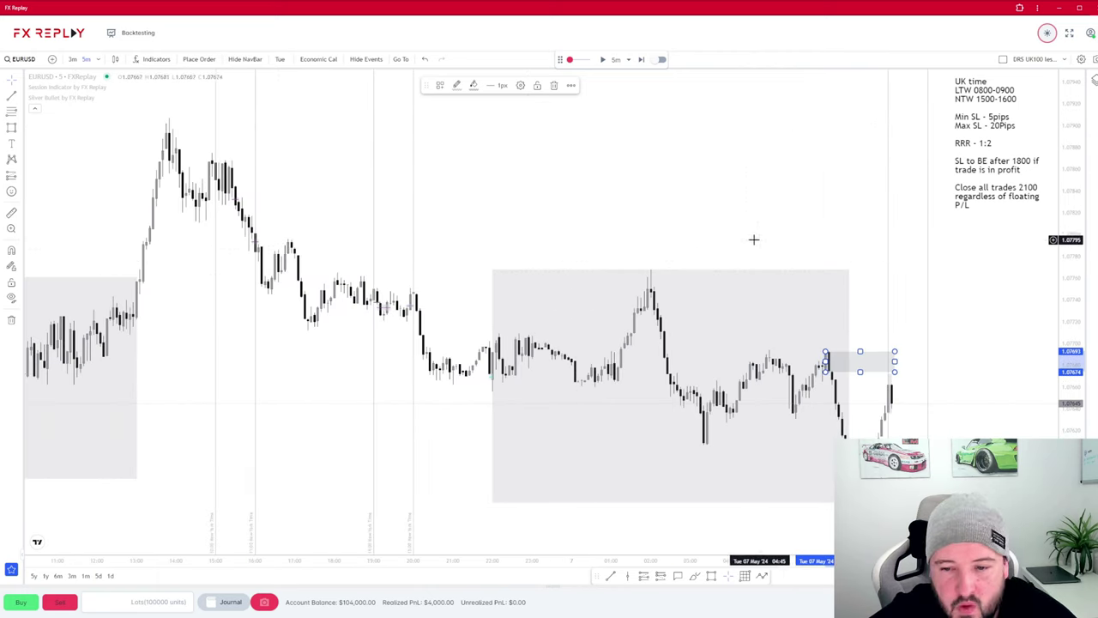
scroll(743, 275, down, 4)
scroll(762, 405, down, 5)
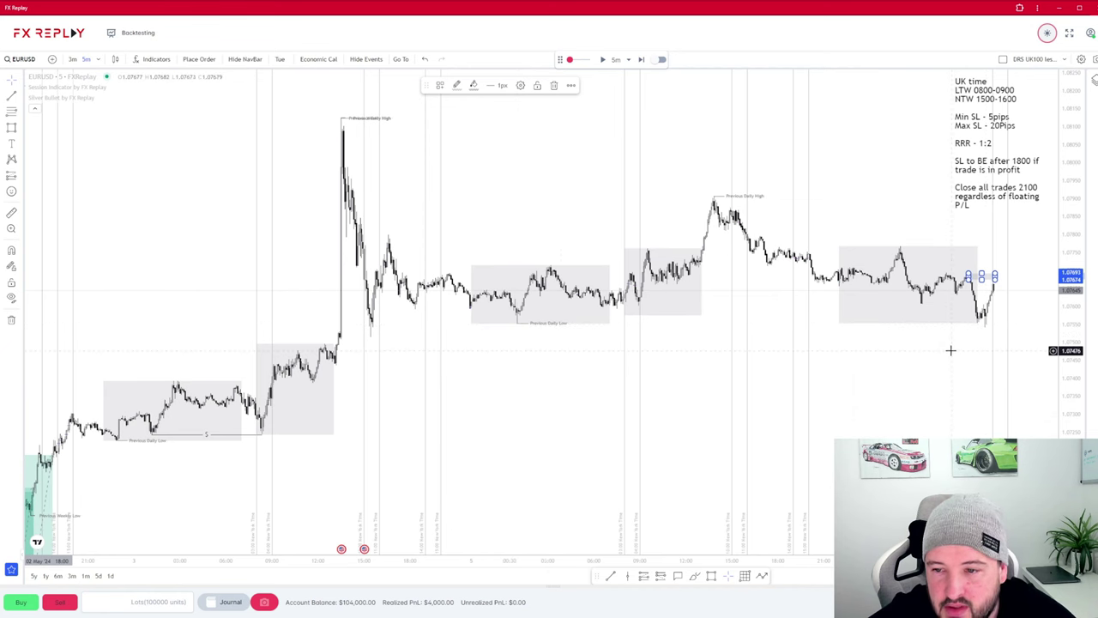
scroll(977, 357, up, 8)
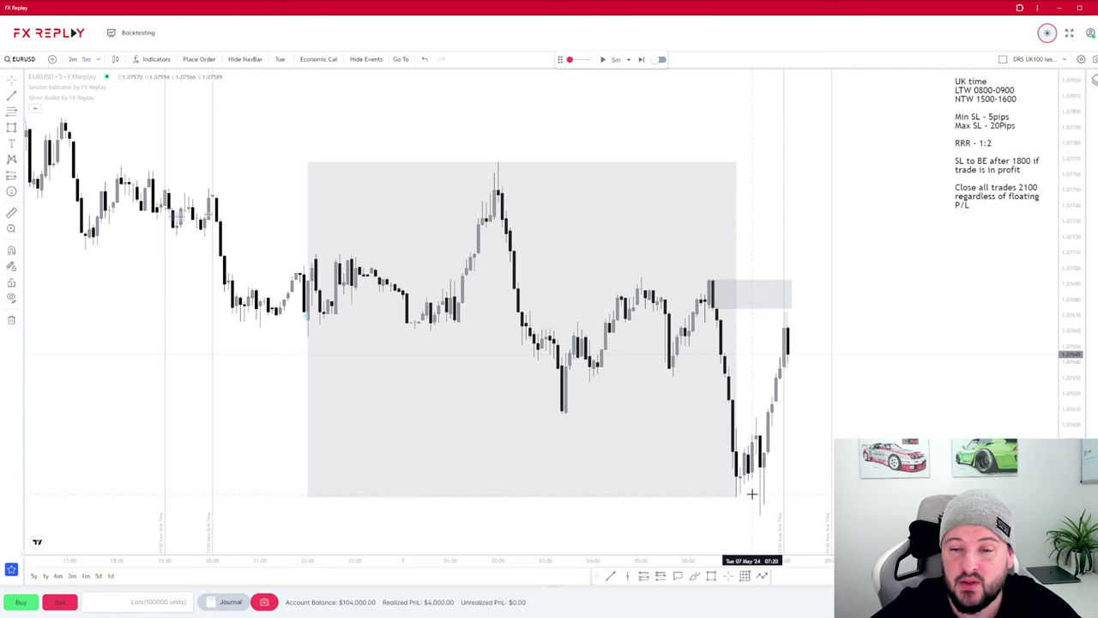
- Advance the replay candle by candle through Tuesday's London window to its end at 09:00
click(641, 59)
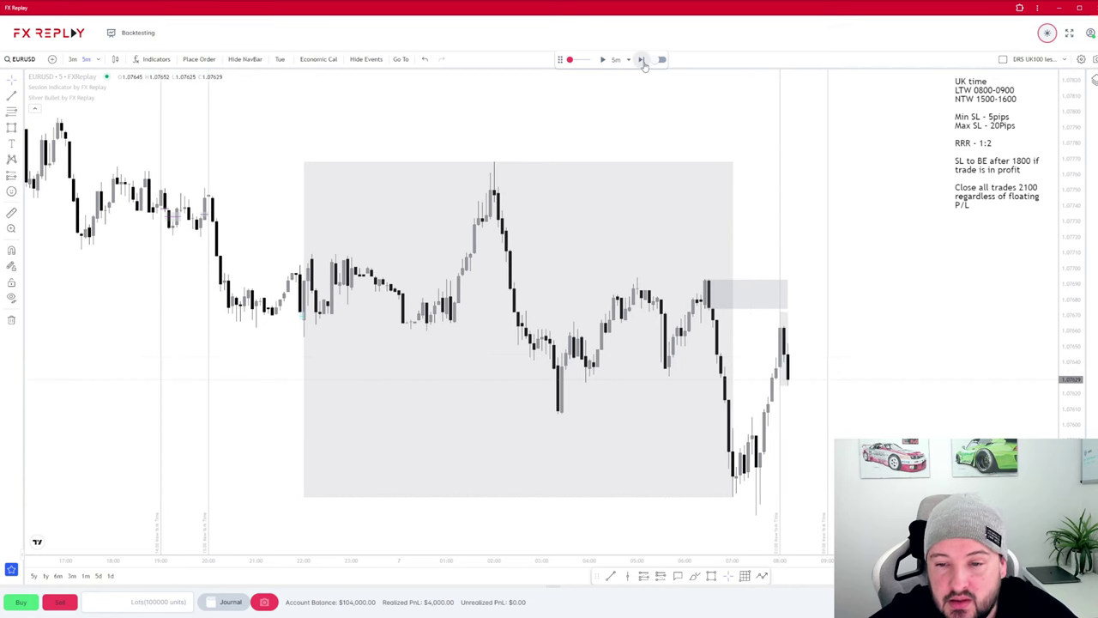
click(641, 59)
click(641, 59)
click(641, 59)
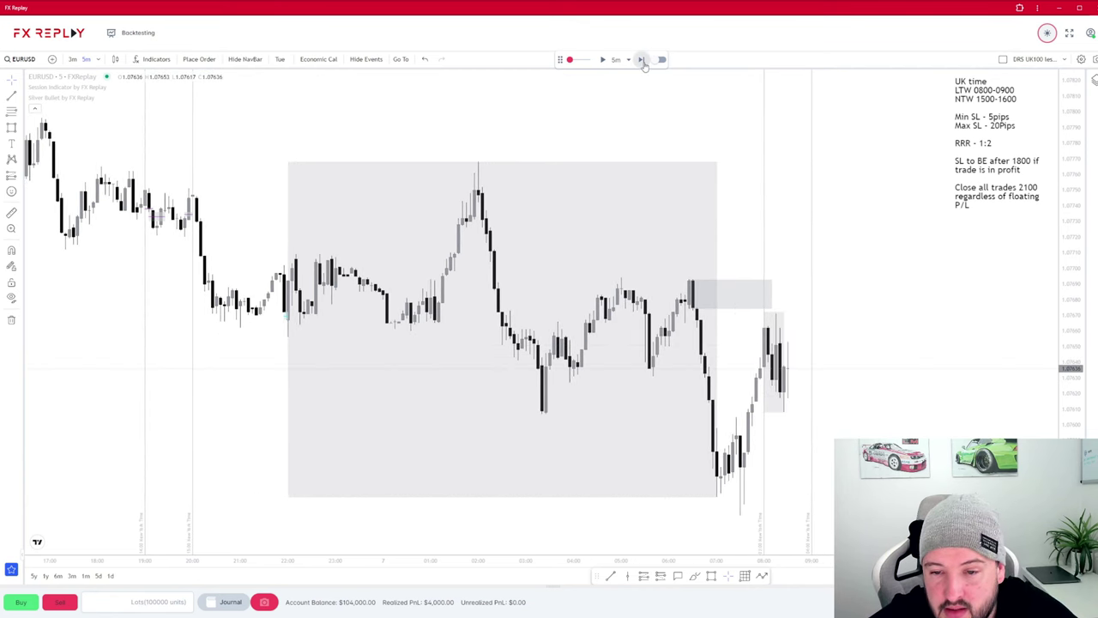
click(641, 60)
click(641, 60)
click(641, 59)
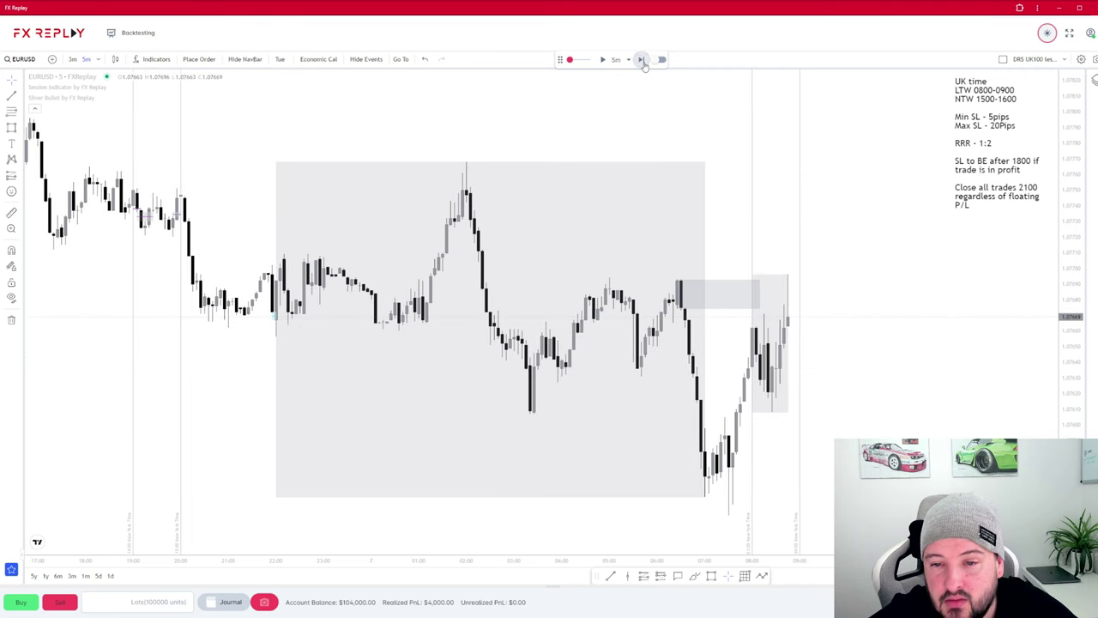
click(642, 59)
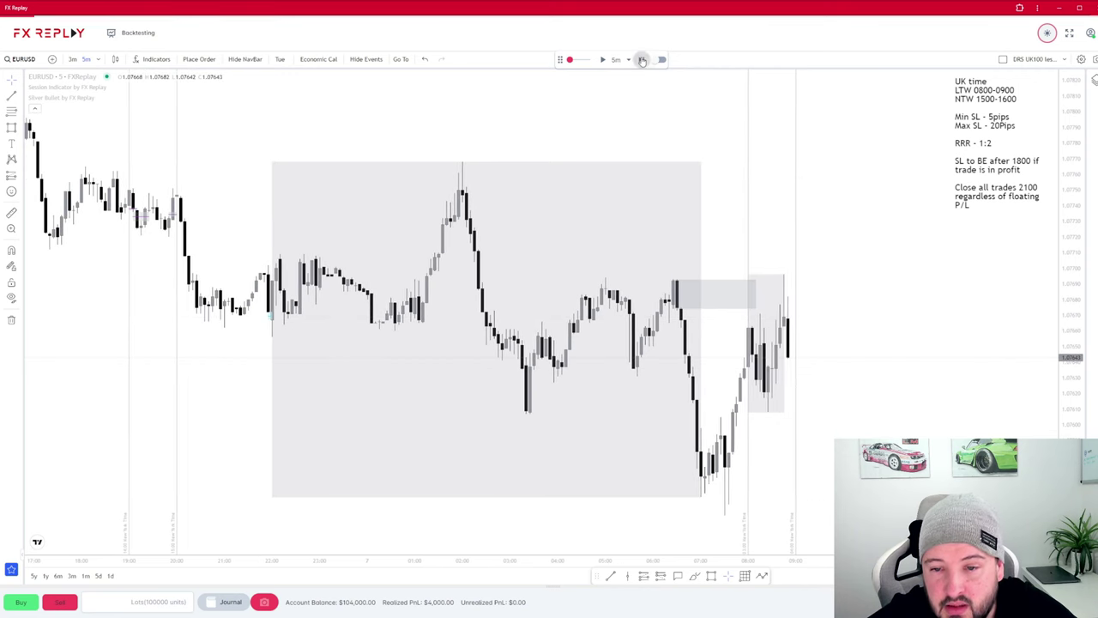
click(642, 59)
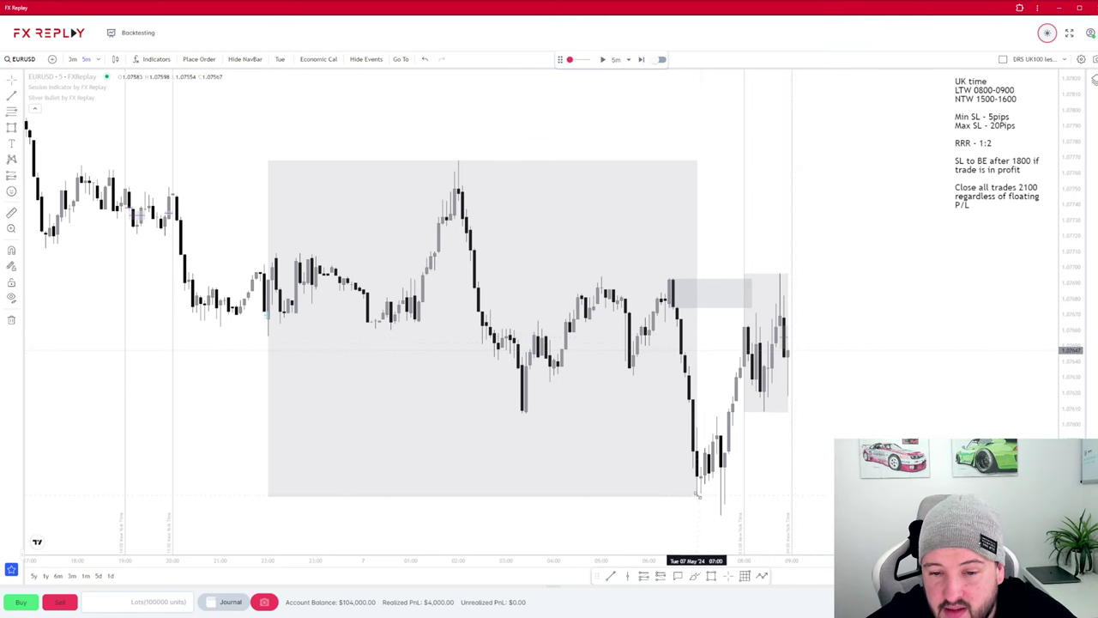
click(640, 62)
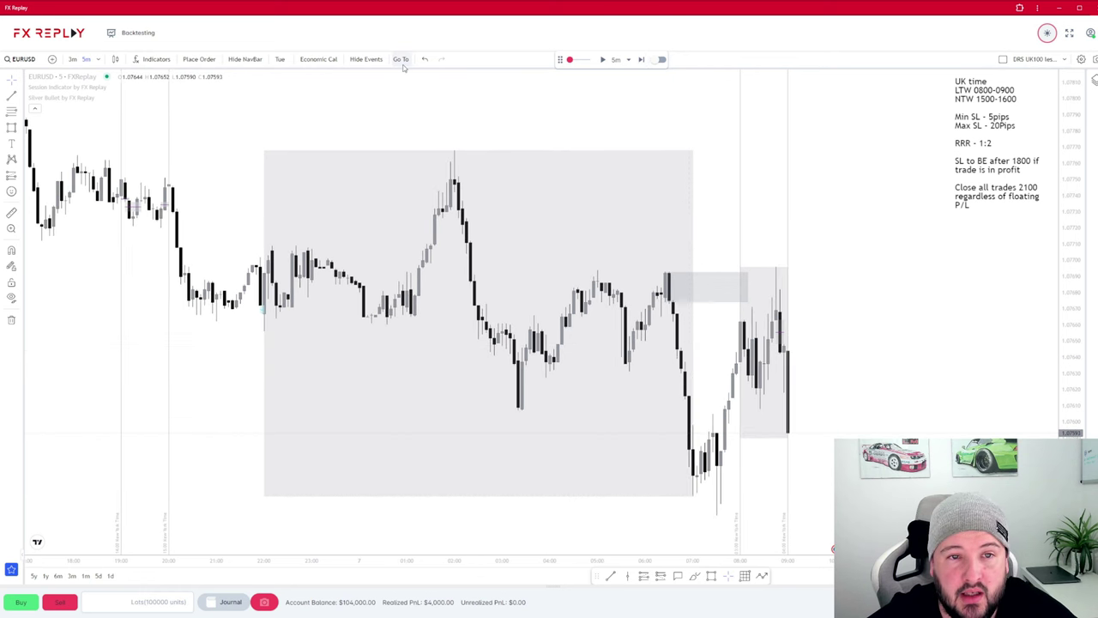
- Jump the replay to Tuesday 7 May at 15:00 and compare the move with the previous days' price action
click(425, 94)
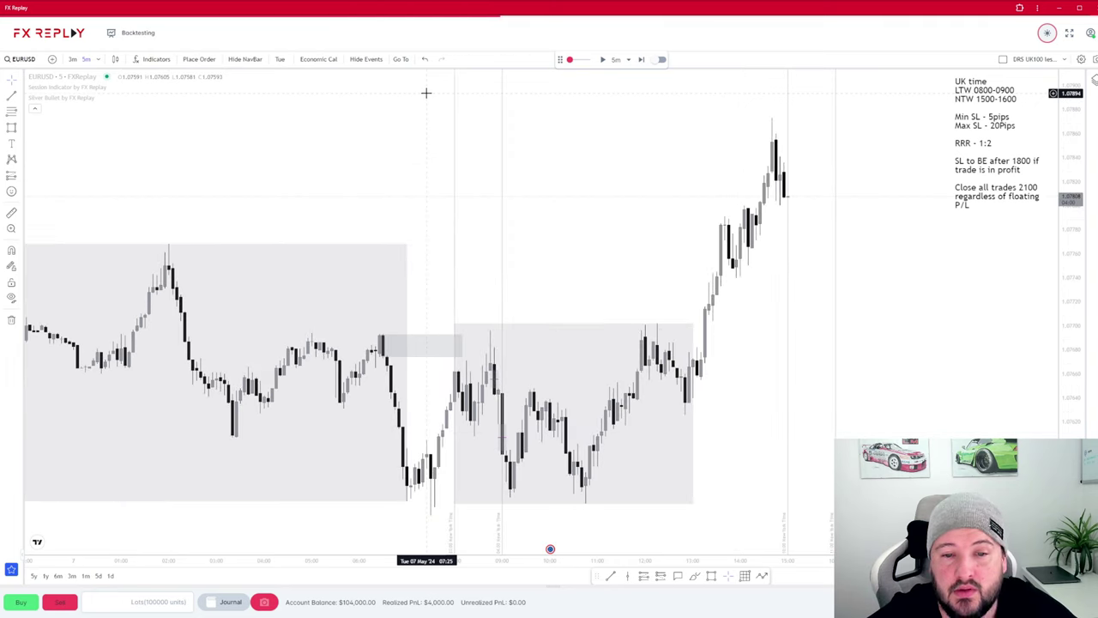
scroll(431, 506, down, 5)
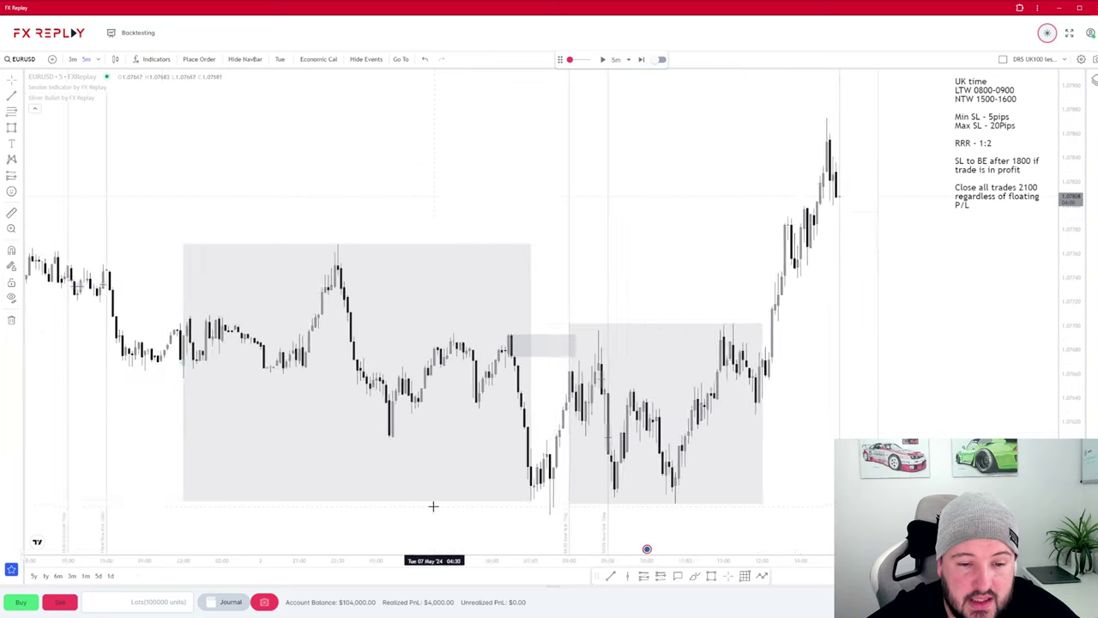
scroll(652, 507, down, 5)
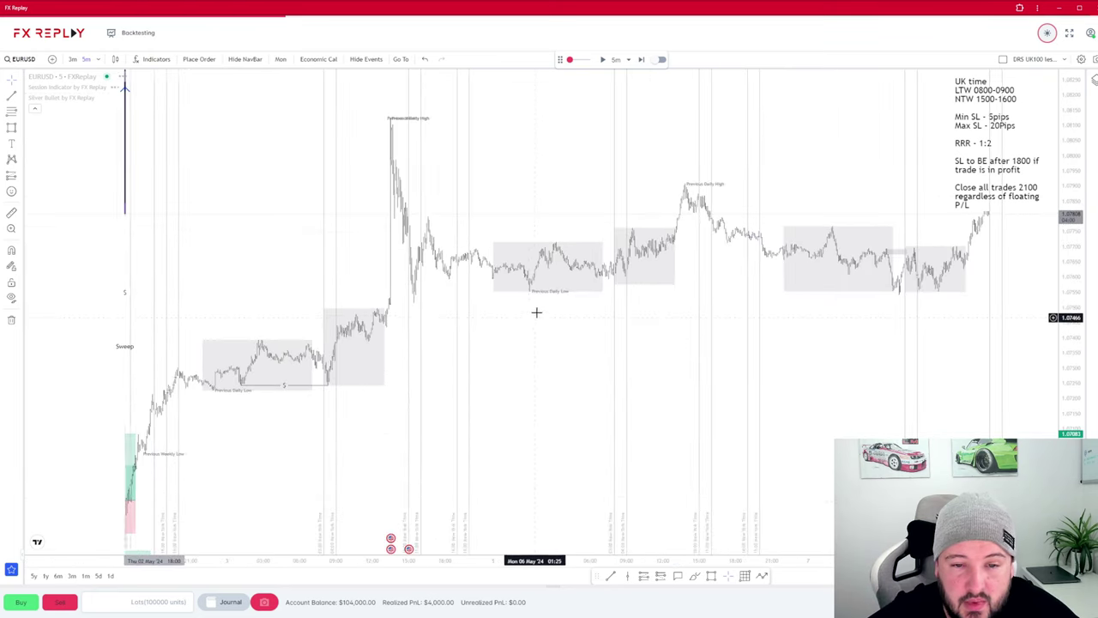
scroll(910, 275, up, 5)
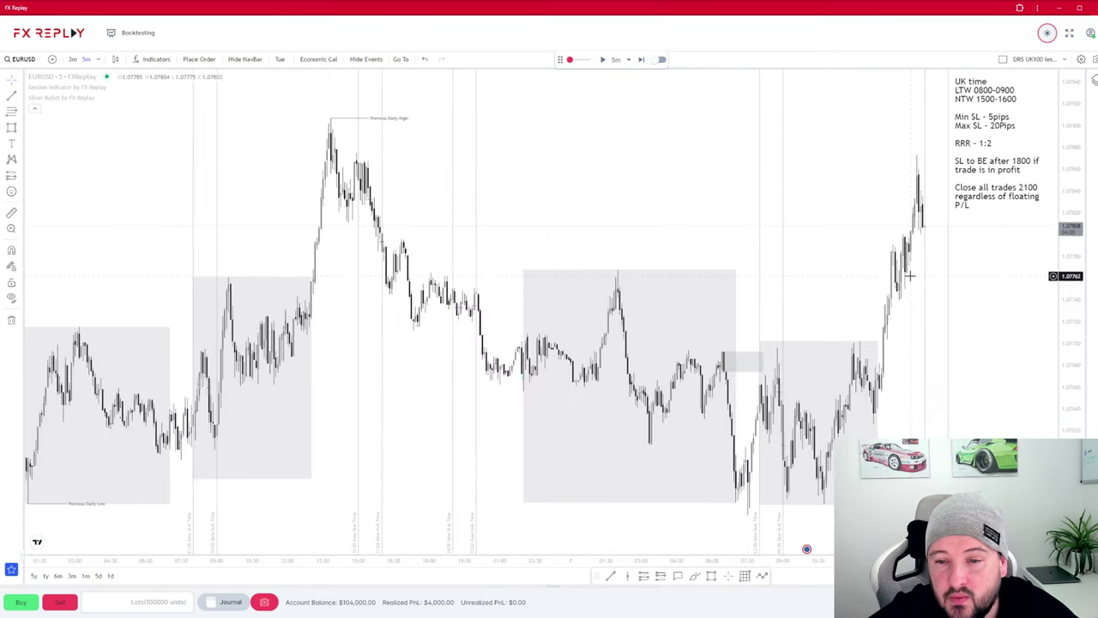
drag(878, 407, 783, 396)
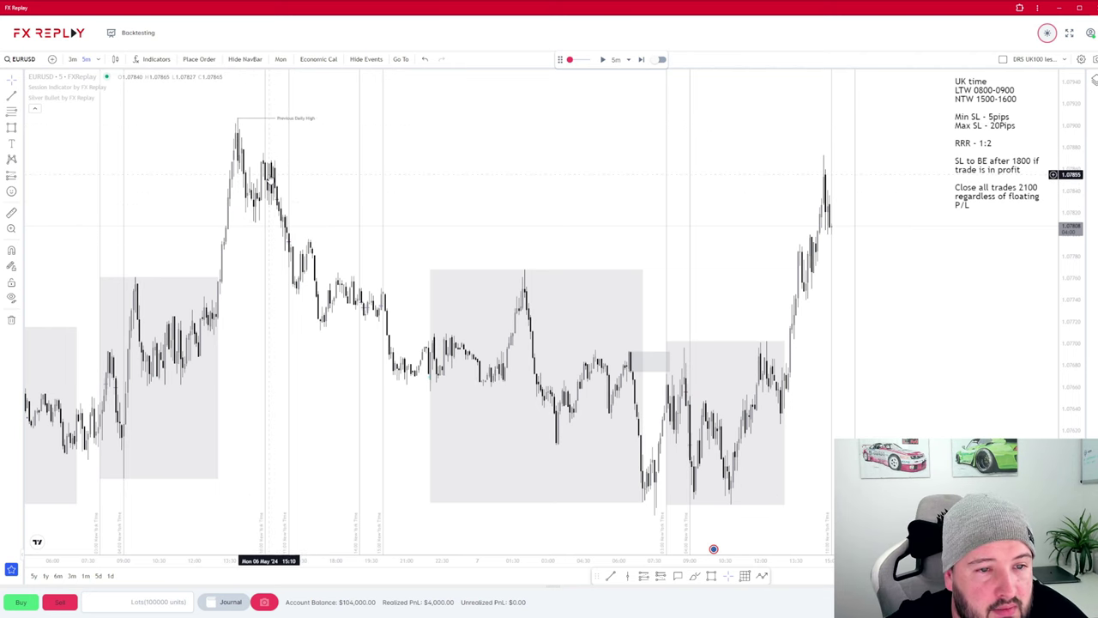
- Mark a rectangle zone over the candle before the drop at about 15:20 on 6 May, extending it to 15:00 on 7 May
scroll(275, 199, up, 4)
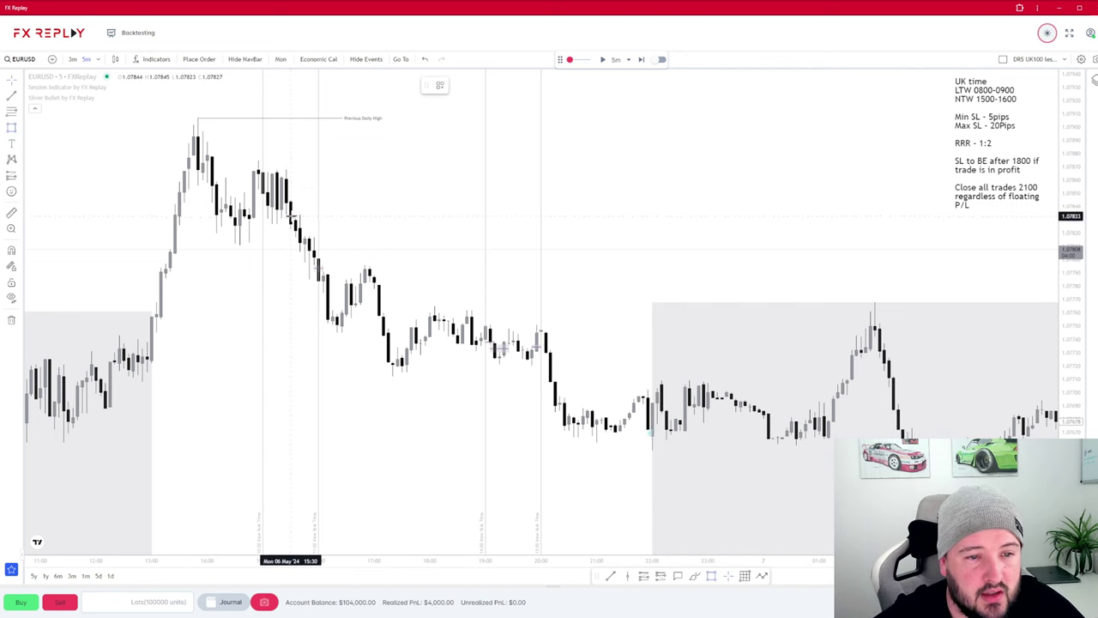
click(281, 218)
click(327, 175)
drag(282, 175, 934, 215)
scroll(846, 275, down, 3)
scroll(677, 257, right, 10)
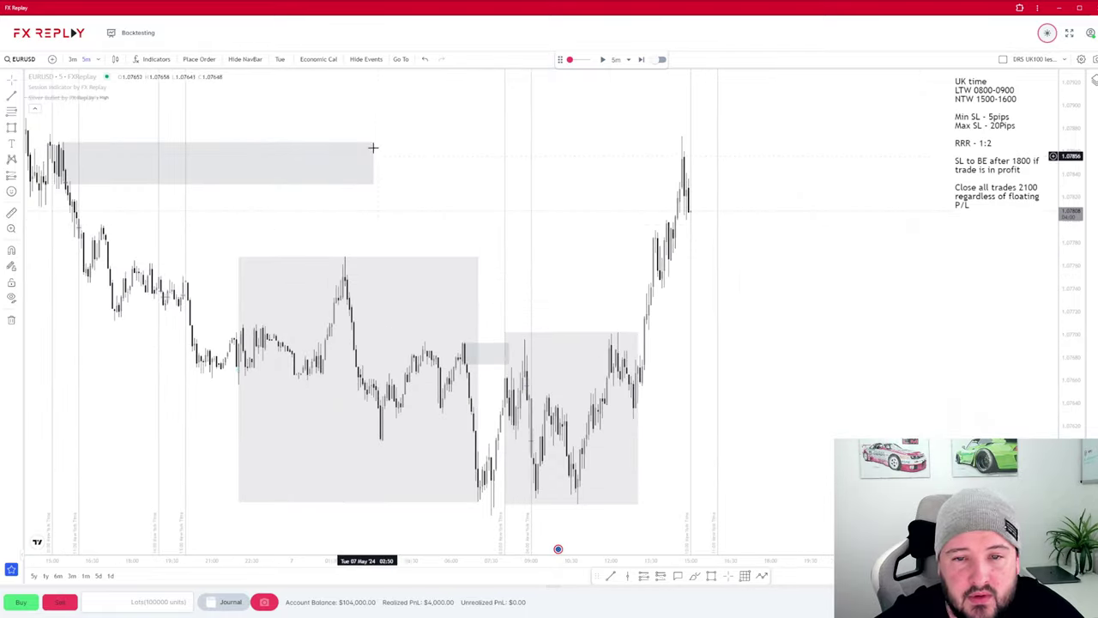
drag(373, 148, 686, 165)
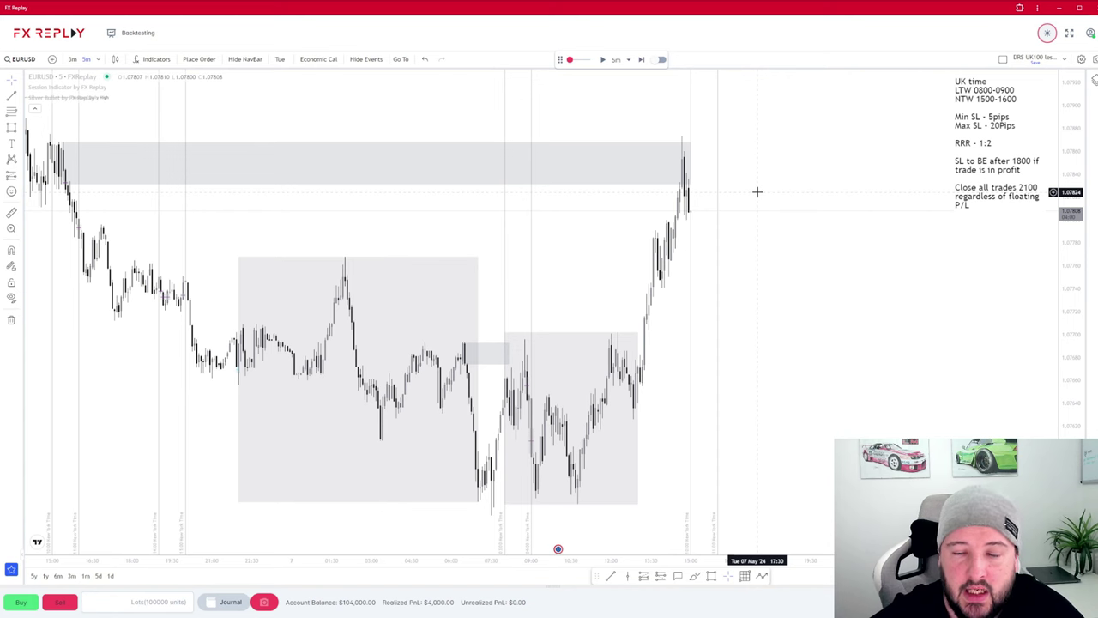
- Advance the replay candle by candle into Tuesday's New York window, up to the 15:10 candle
click(640, 60)
click(640, 60)
click(640, 60)
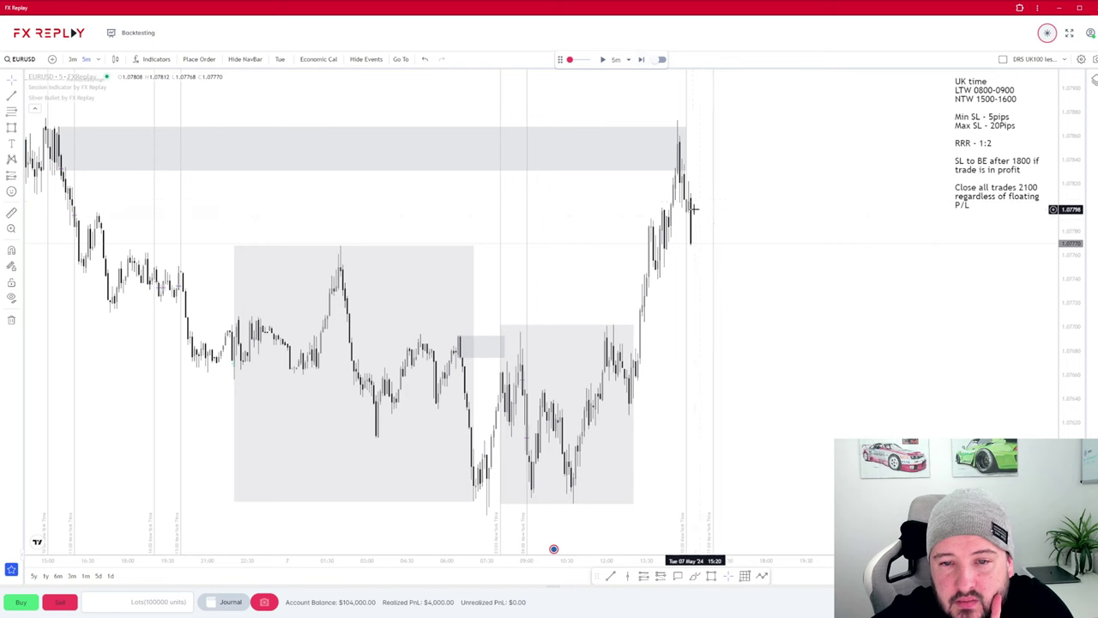
- Mark a rectangle zone from about 13:10 to 16:00 on 7 May, between about 1.07680 and 1.07655
scroll(691, 224, up, 3)
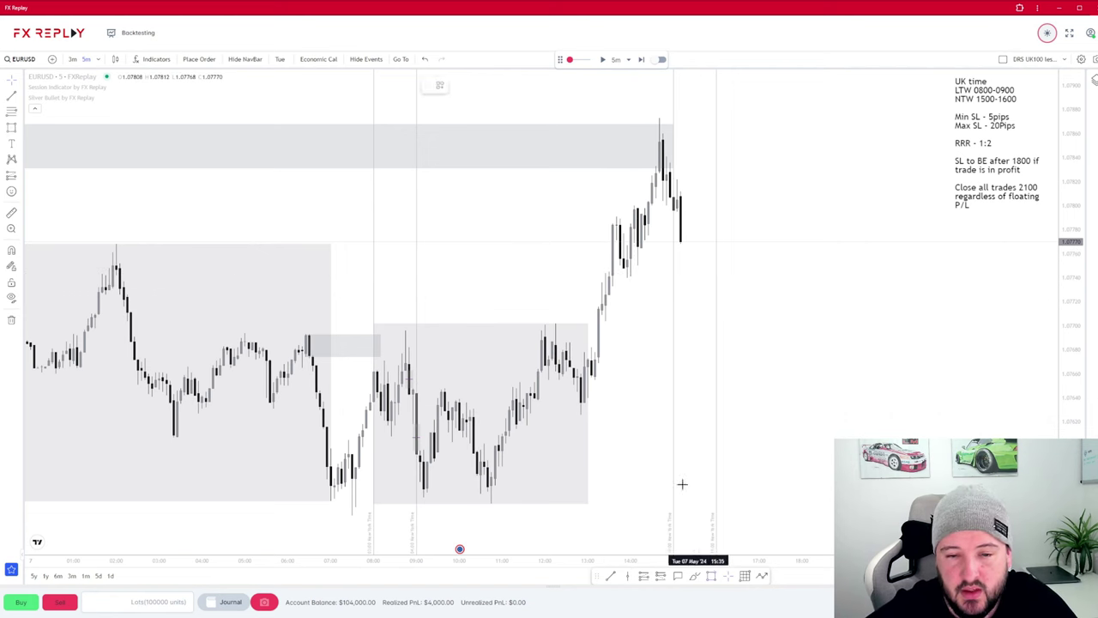
key(ctrl)
mouse_move(593, 350)
mouse_down()
mouse_move(638, 381)
mouse_move(726, 363)
mouse_move(716, 364)
mouse_up()
click(757, 365)
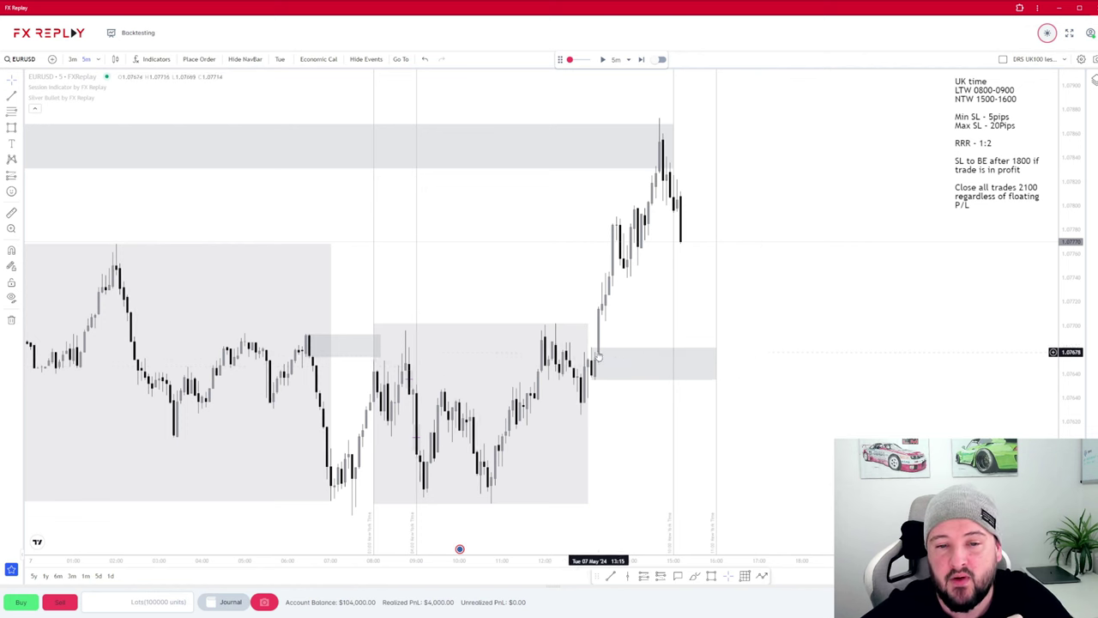
click(638, 352)
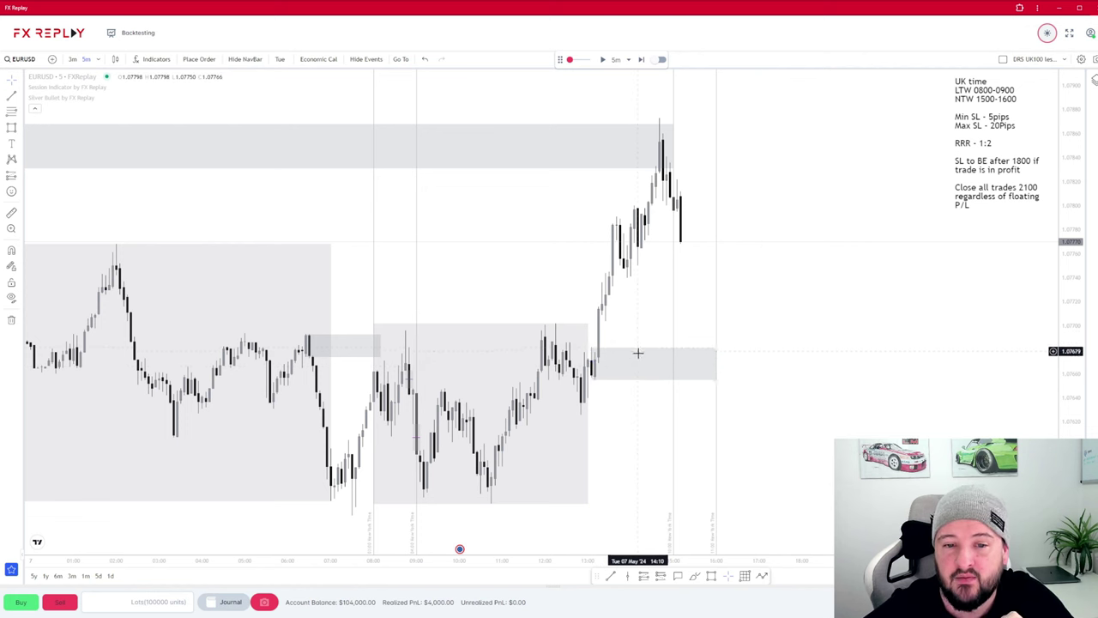
click(635, 391)
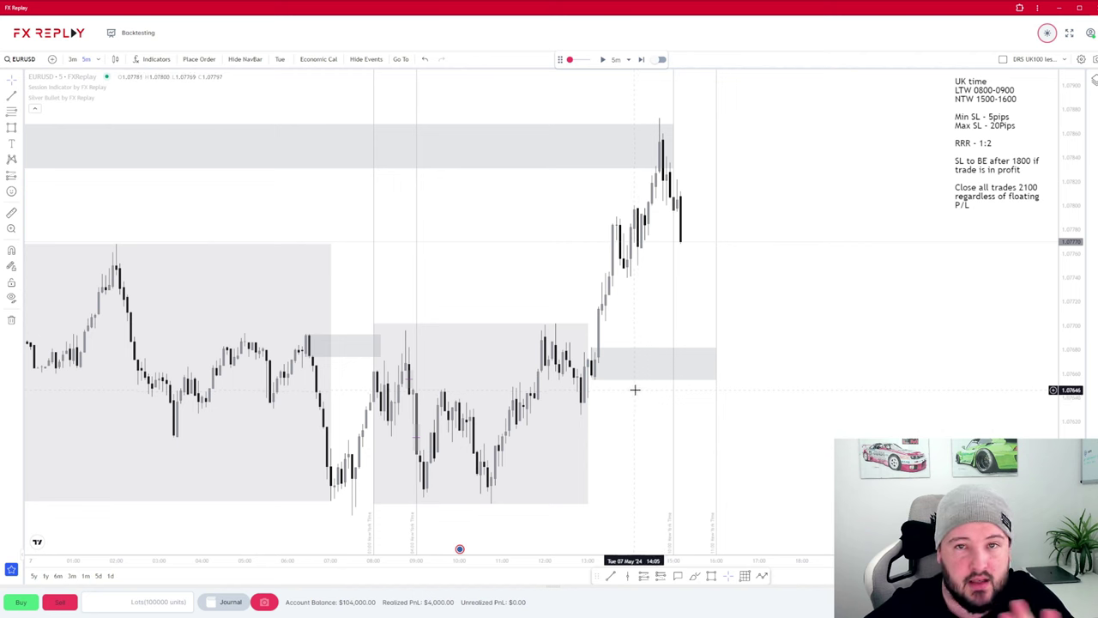
- Advance the replay one candle and place a short position at 15:15 with entry 1.07789 and stop 1.07839
click(642, 59)
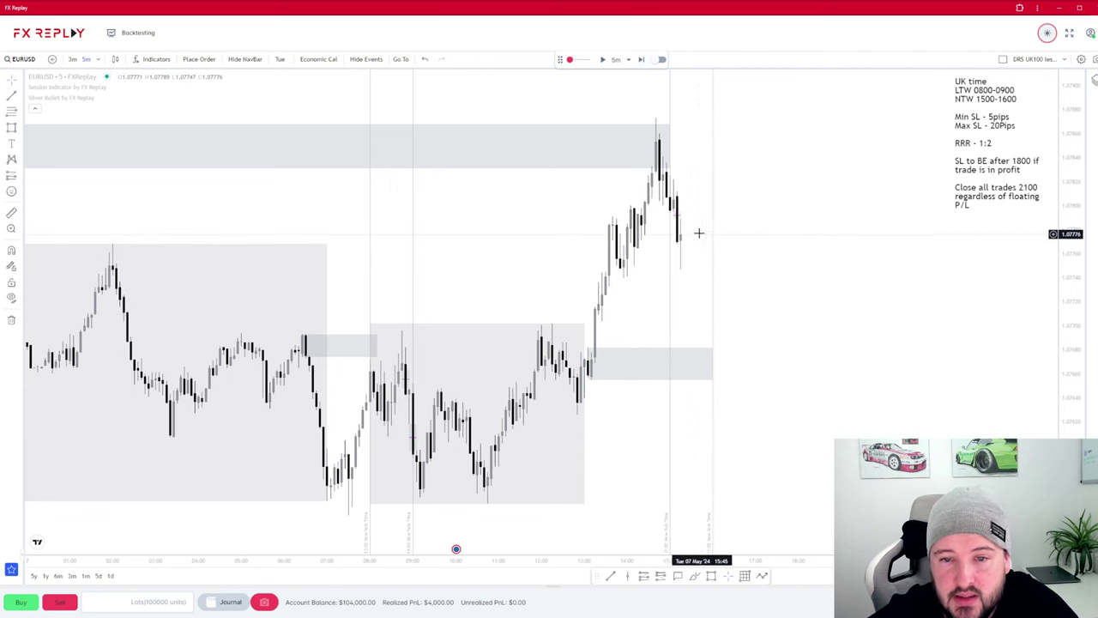
scroll(686, 238, right, 5)
scroll(686, 238, left, 3)
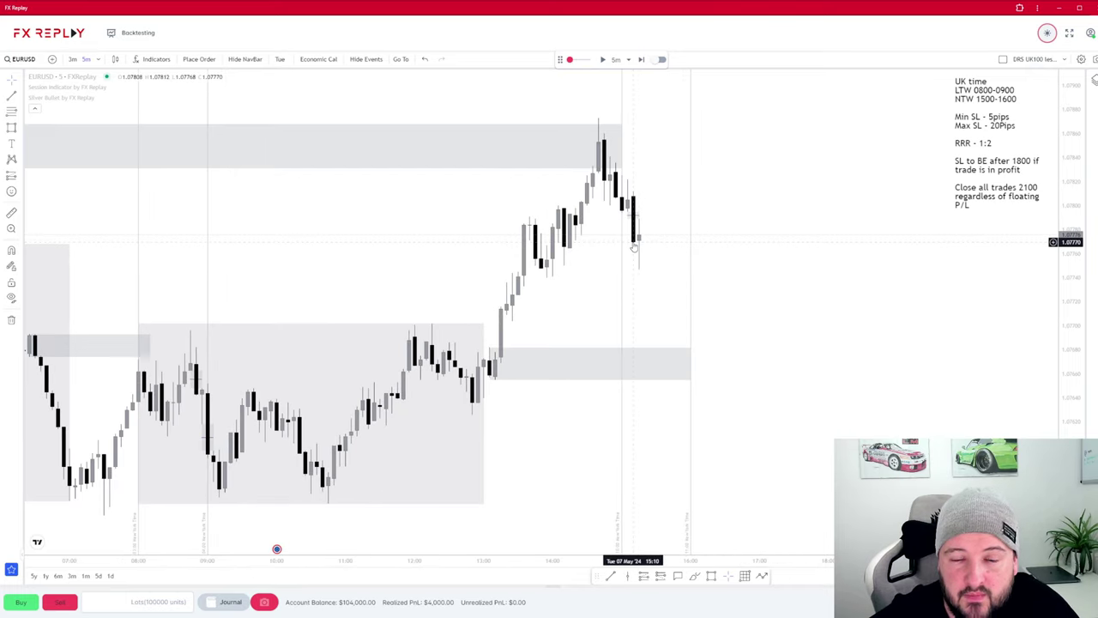
click(664, 577)
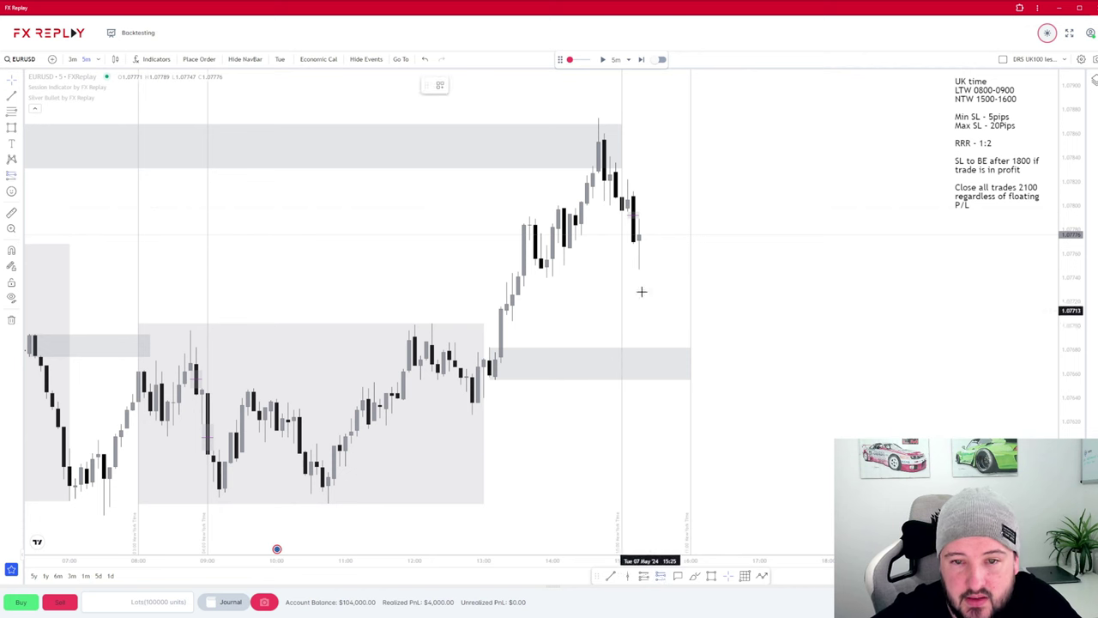
click(639, 219)
mouse_move(639, 139)
mouse_down()
mouse_move(629, 185)
mouse_move(639, 158)
mouse_up()
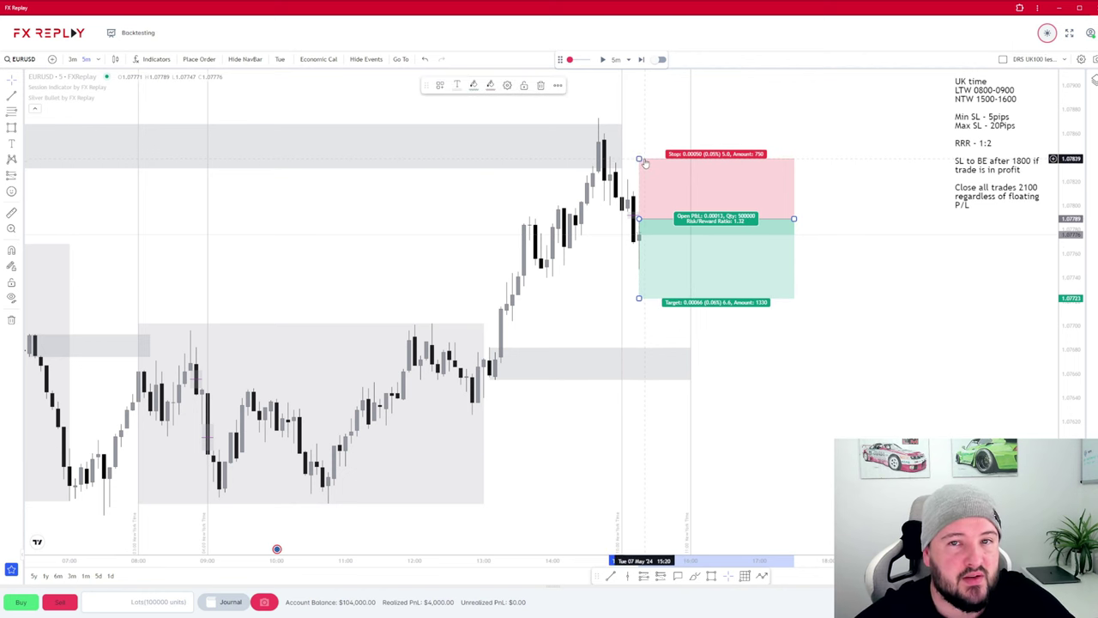
- Set the short position's profit level to 100 ticks, at 1.07689, for a risk/reward ratio of 2
drag(639, 298, 638, 339)
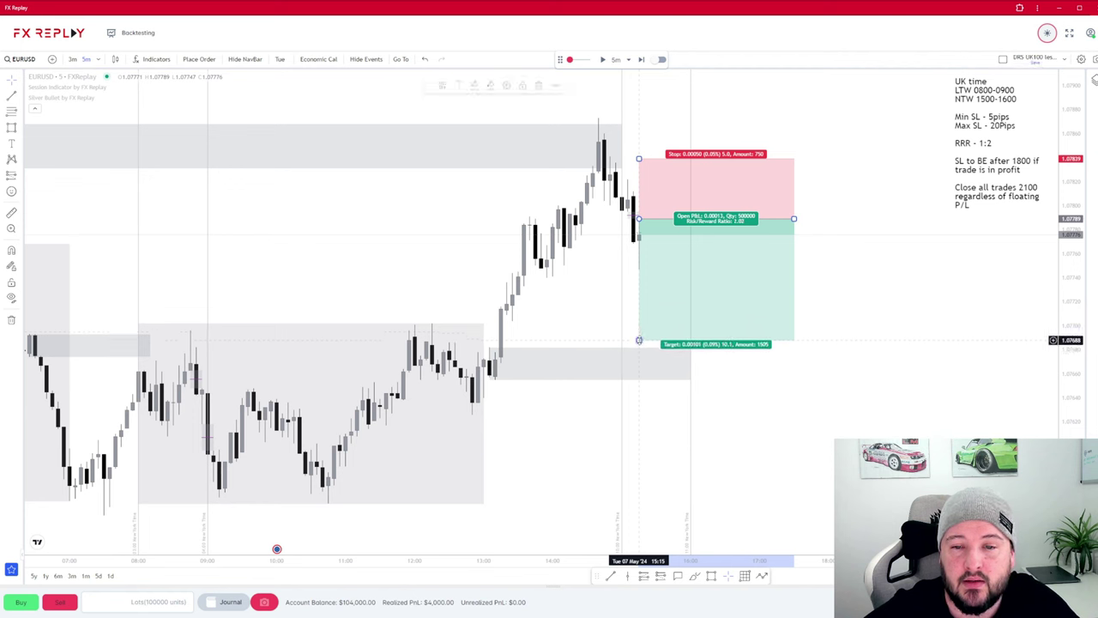
double_click(652, 322)
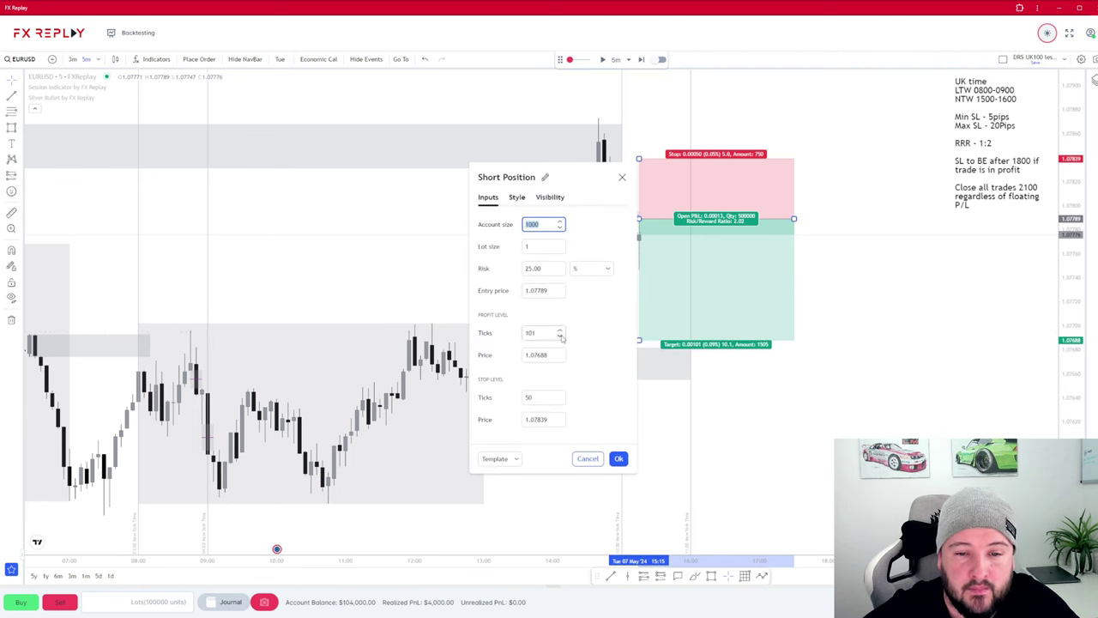
click(560, 336)
click(618, 458)
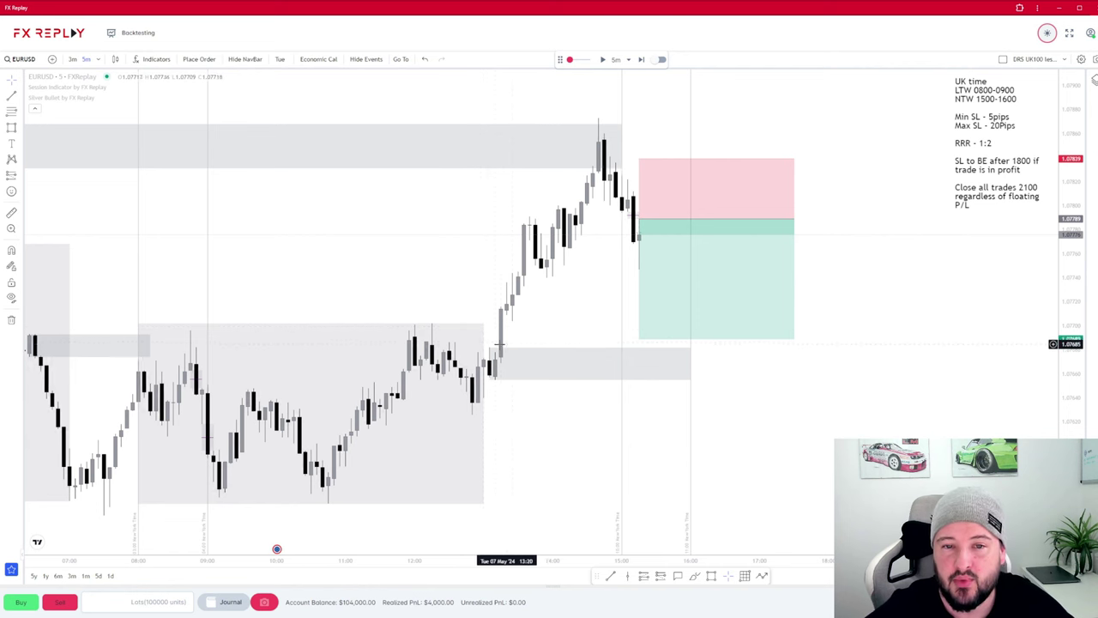
- Draw a zigzag path arrow along the 7 May swings, down into the zone at 16:00 and up above the short position's stop
click(762, 576)
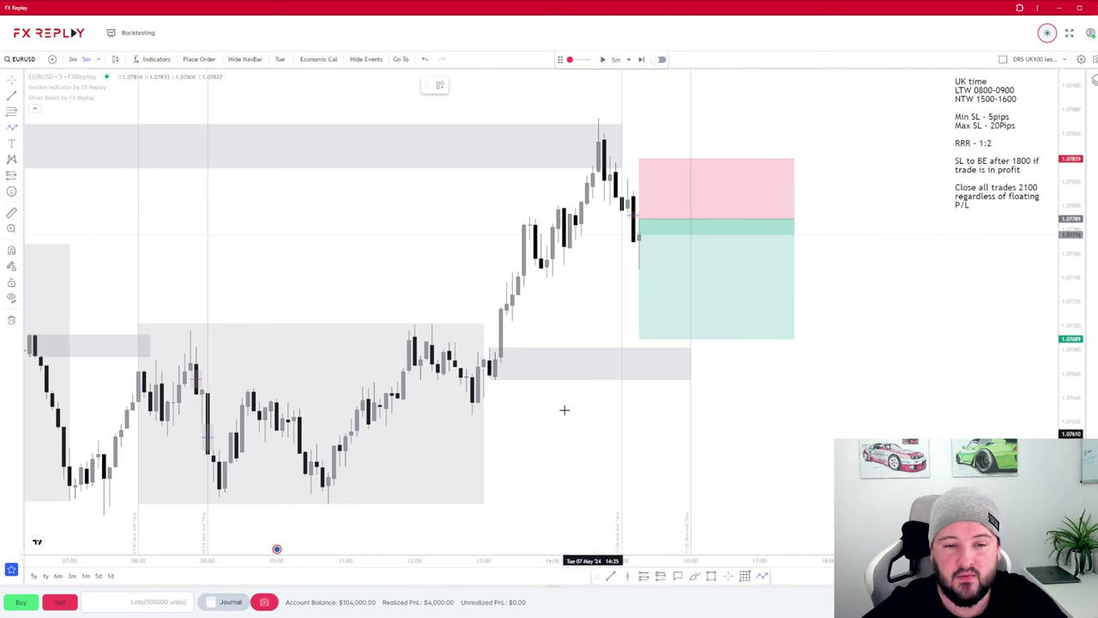
click(324, 494)
click(427, 325)
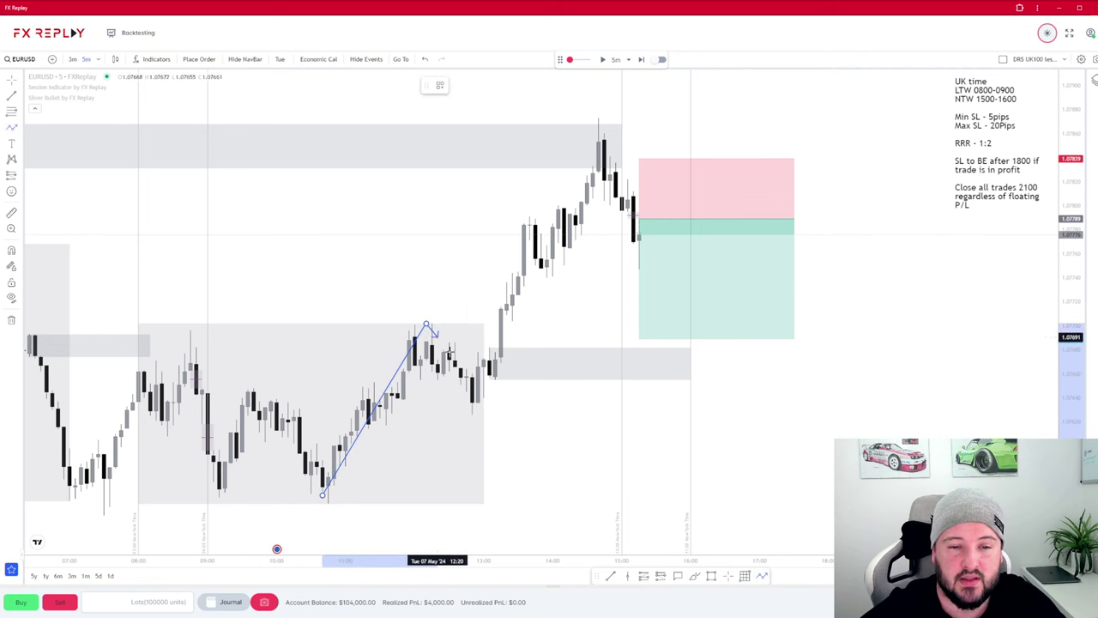
click(477, 404)
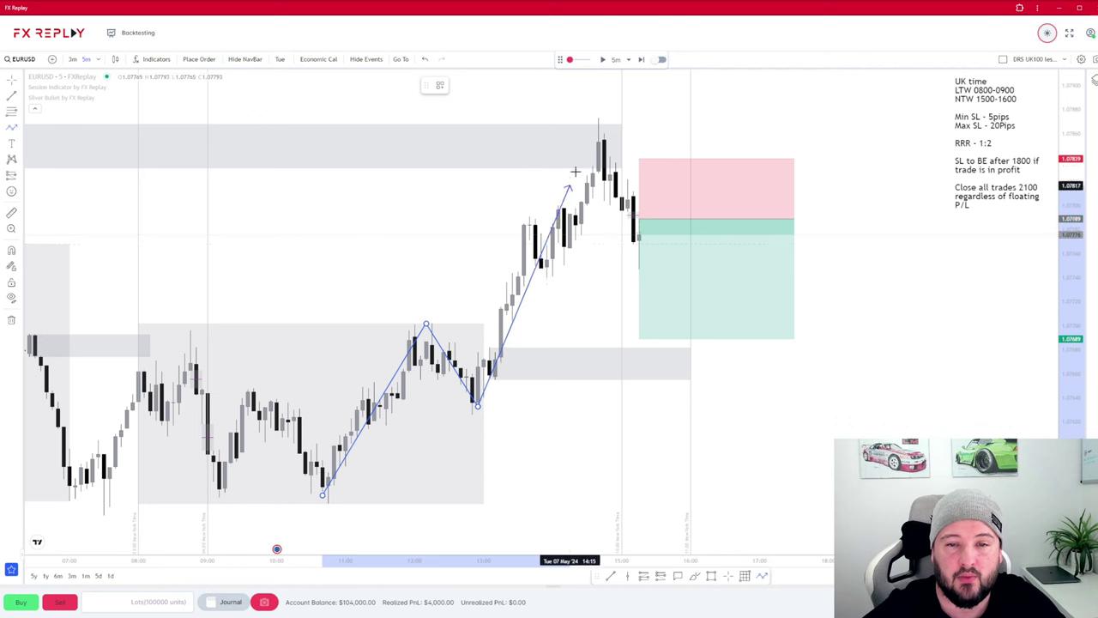
click(599, 128)
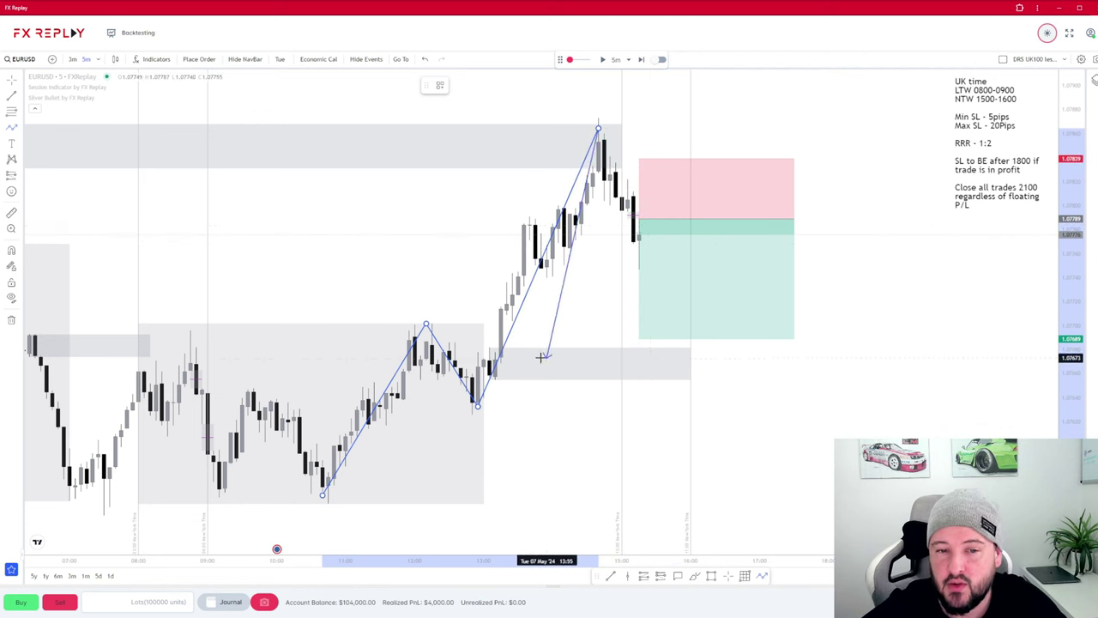
click(691, 362)
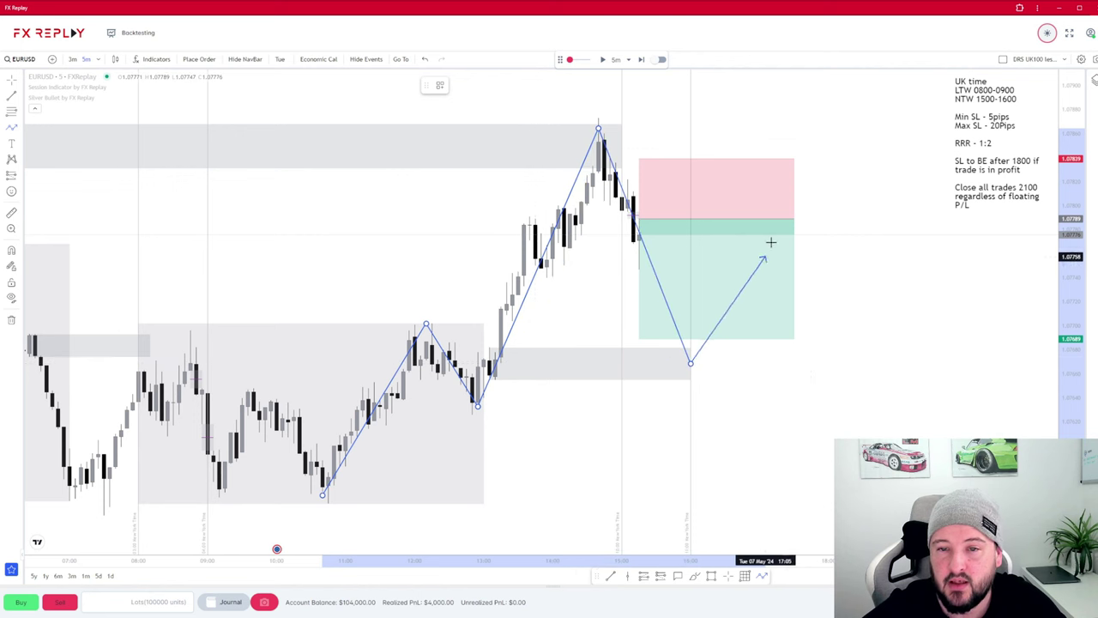
double_click(839, 86)
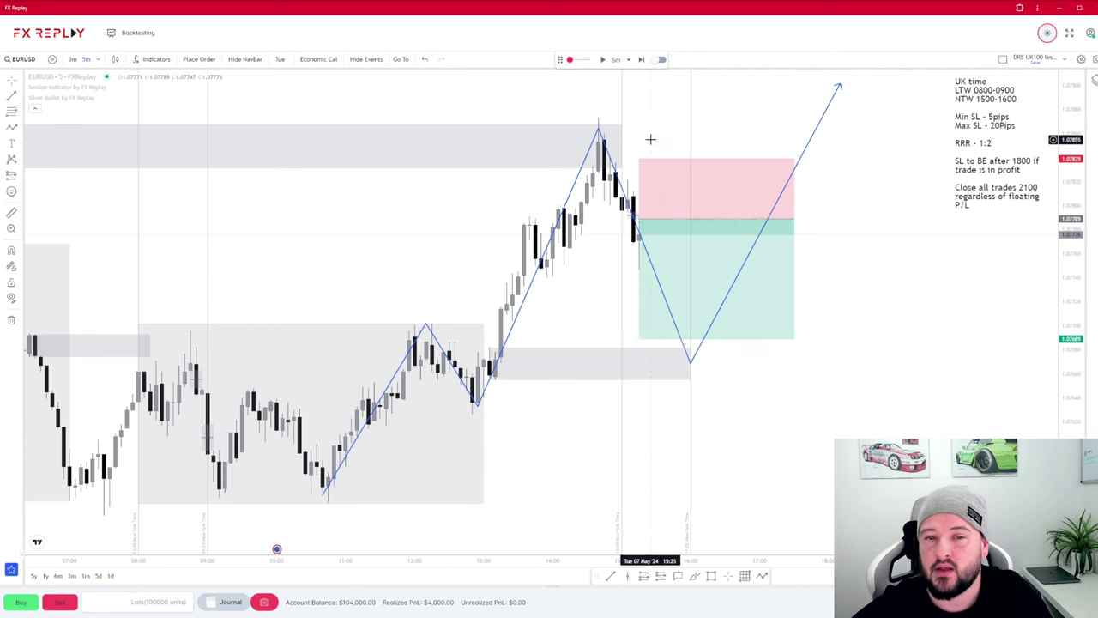
- Extend the short position's target down to the day's lows, 23.8 pips from entry, for a risk/reward ratio of 4.76
click(652, 184)
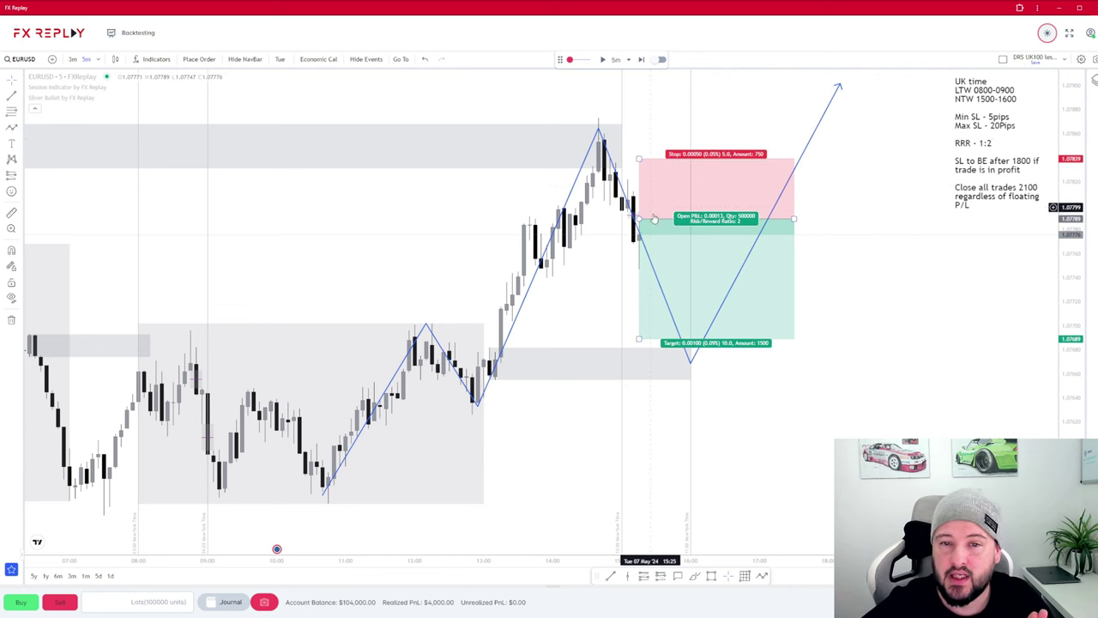
click(653, 280)
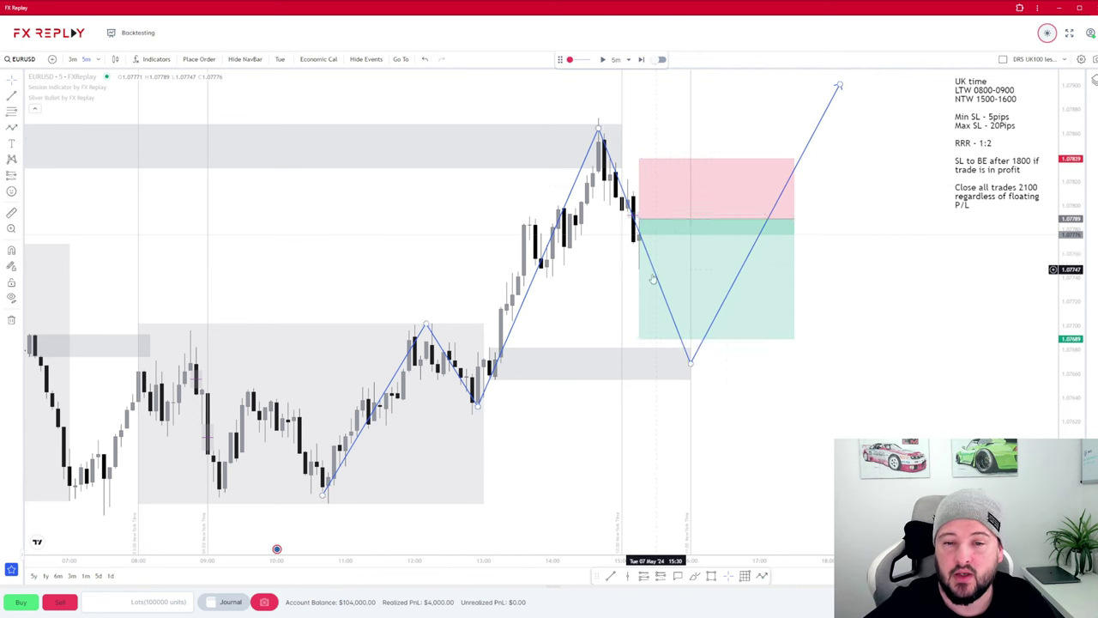
click(640, 338)
drag(639, 338, 637, 505)
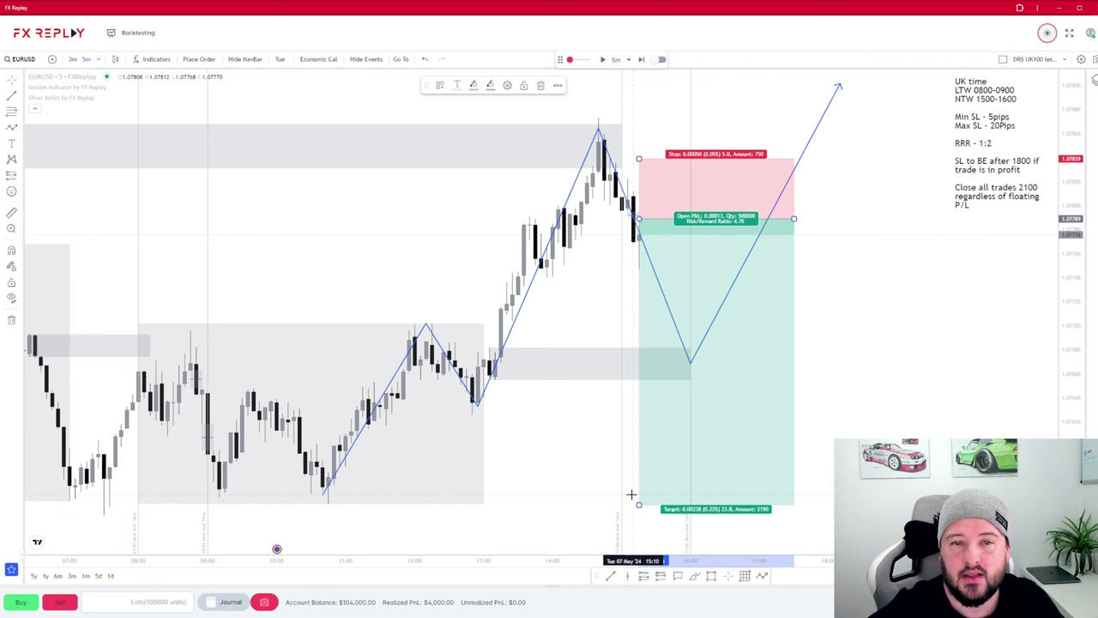
- Undo the short position's target extension and delete the zigzag path arrow
click(424, 59)
click(424, 60)
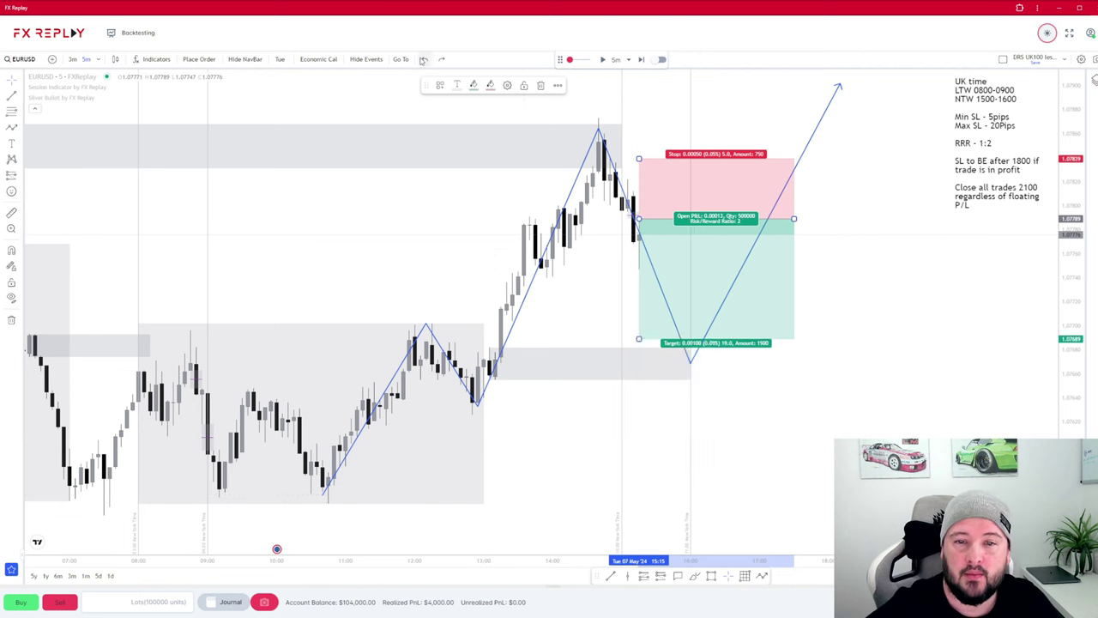
click(450, 224)
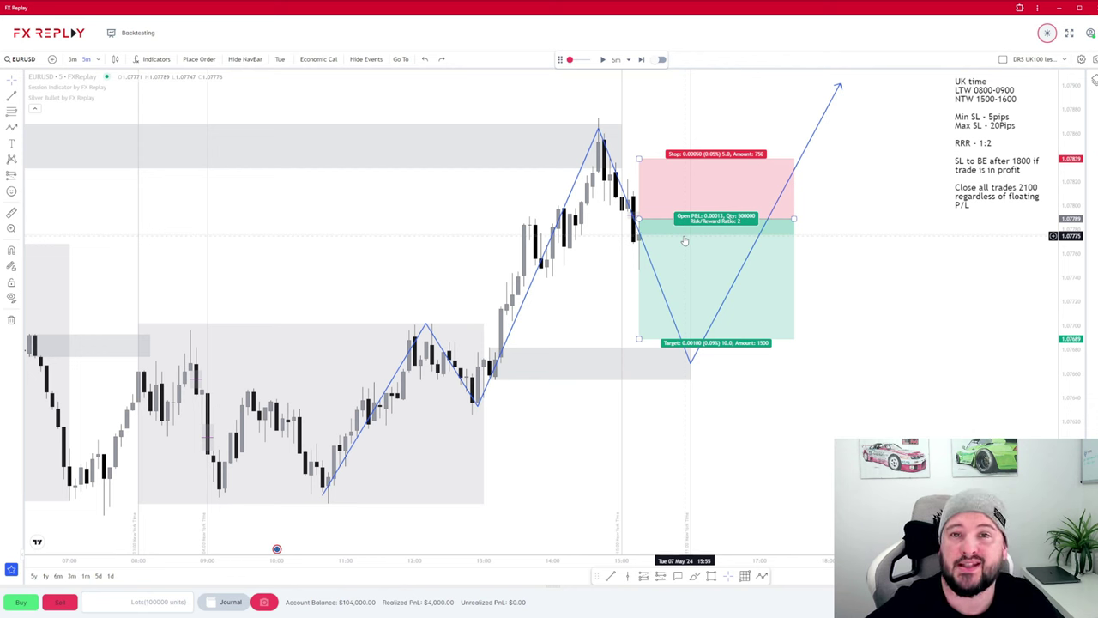
click(809, 136)
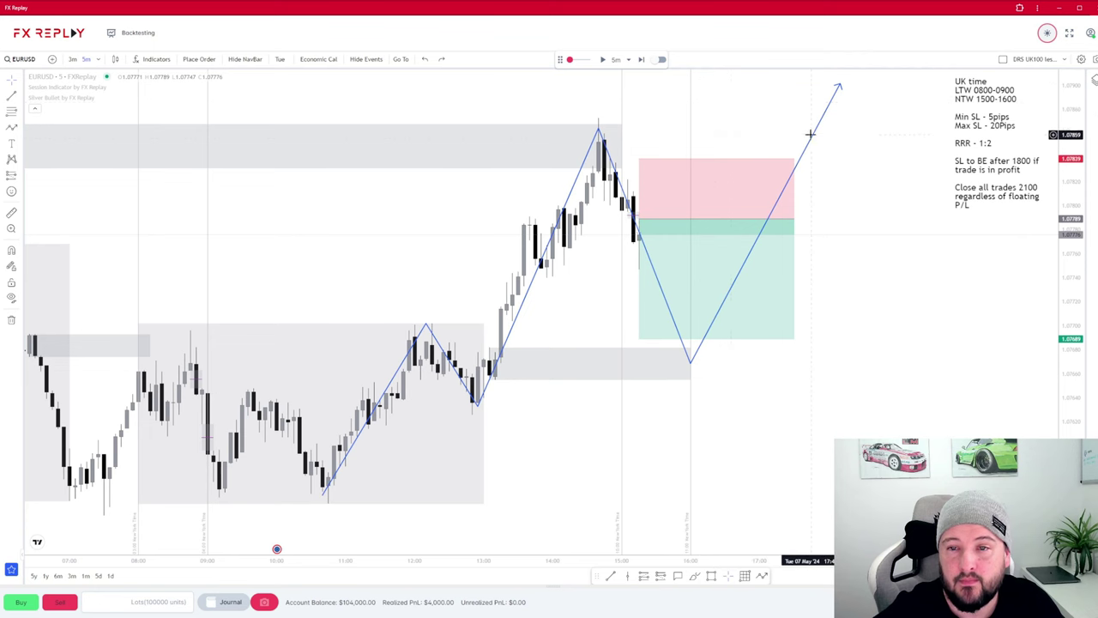
key(Delete)
- Create a 20-lot sell order from the short position at 1% risk, entry 1.07789, take profit 1.07689 and stop loss 1.07839
click(795, 233)
click(795, 233)
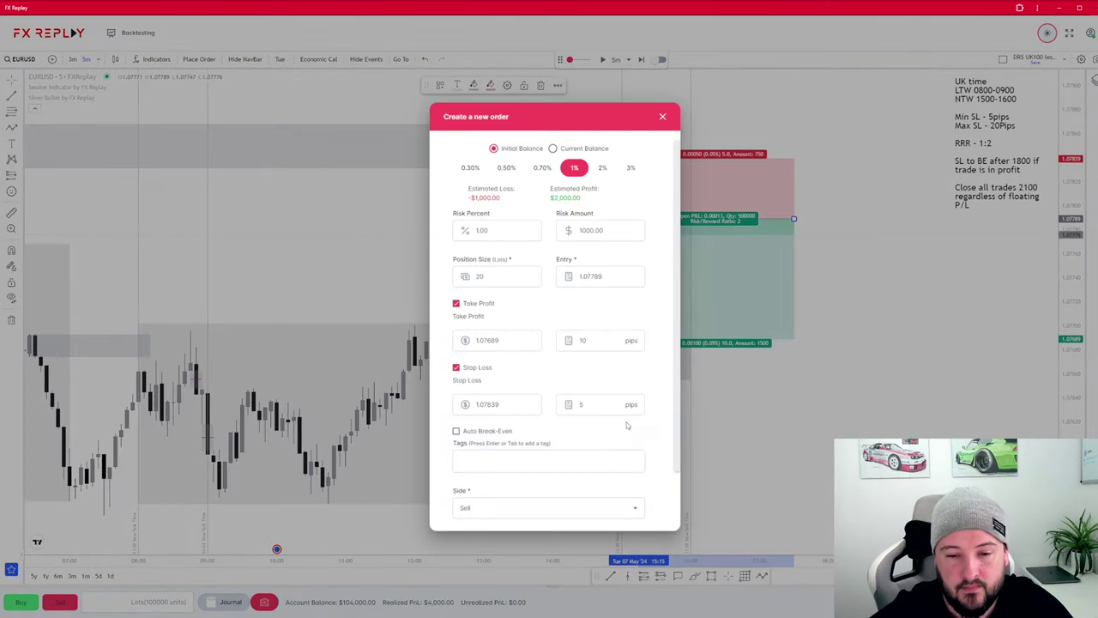
scroll(581, 506, down, 2)
click(582, 512)
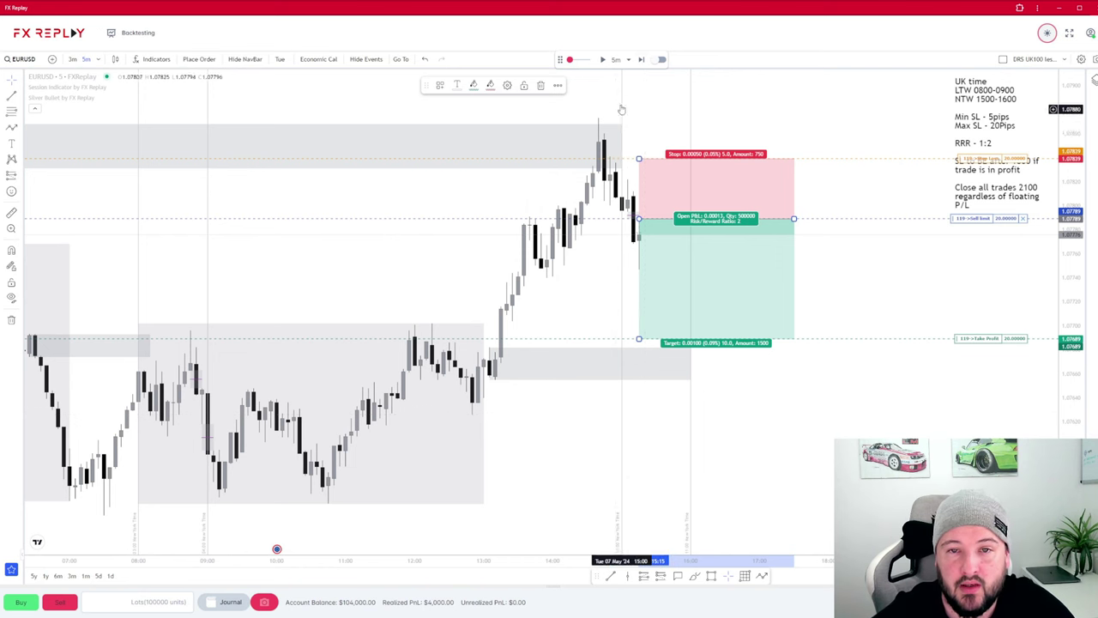
- Step the replay forward candle by candle to 16:00 on 7 May
click(641, 59)
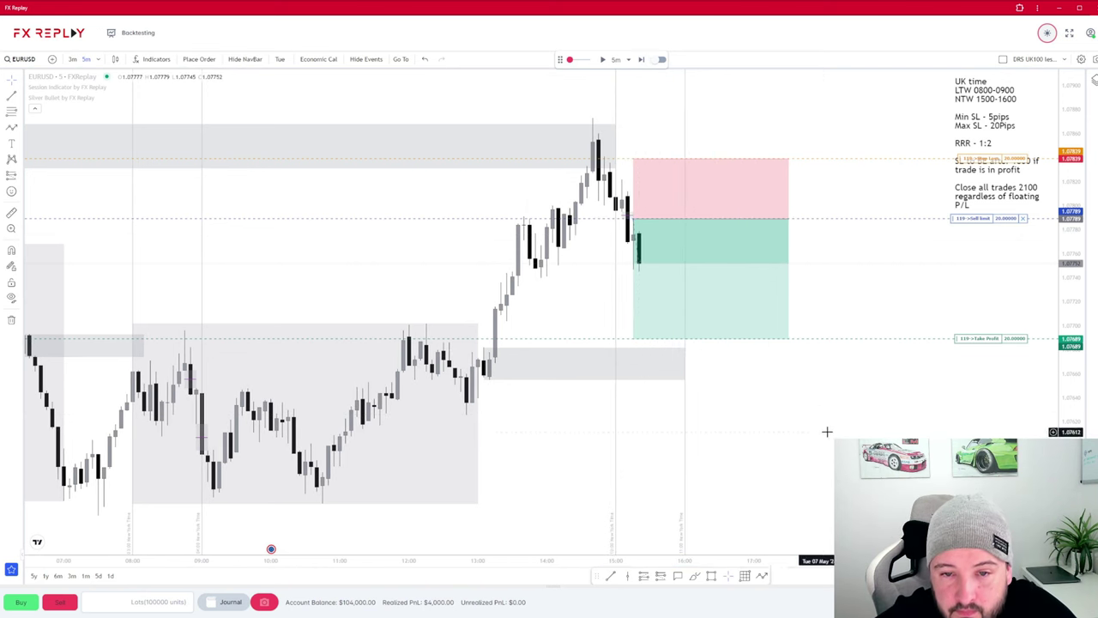
click(641, 61)
click(641, 60)
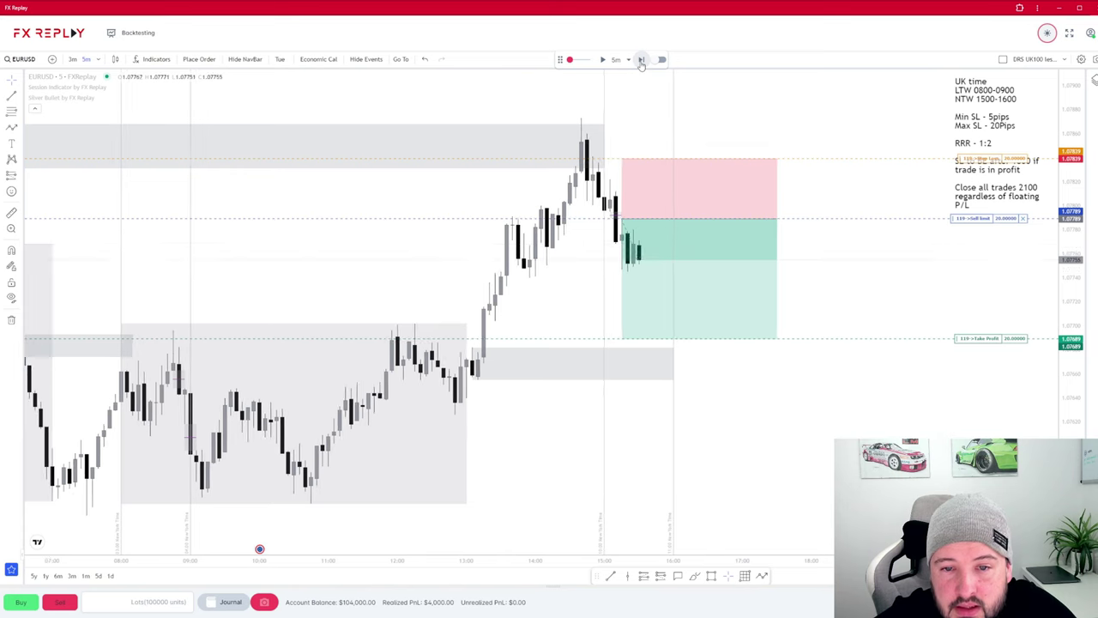
click(641, 61)
click(641, 61)
click(640, 60)
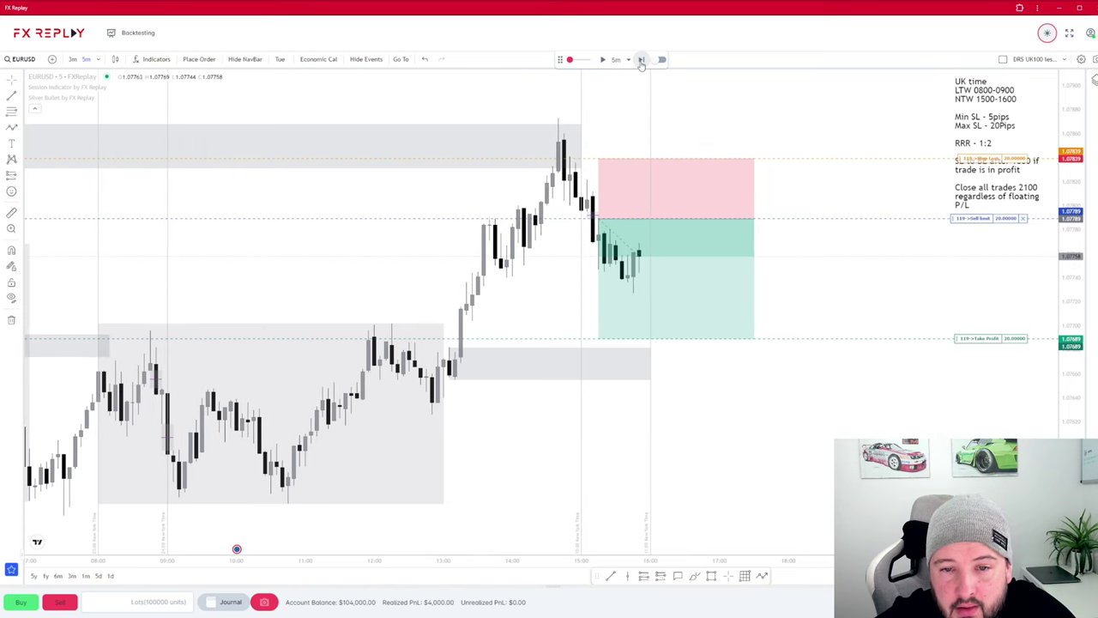
click(641, 60)
click(641, 60)
click(641, 60)
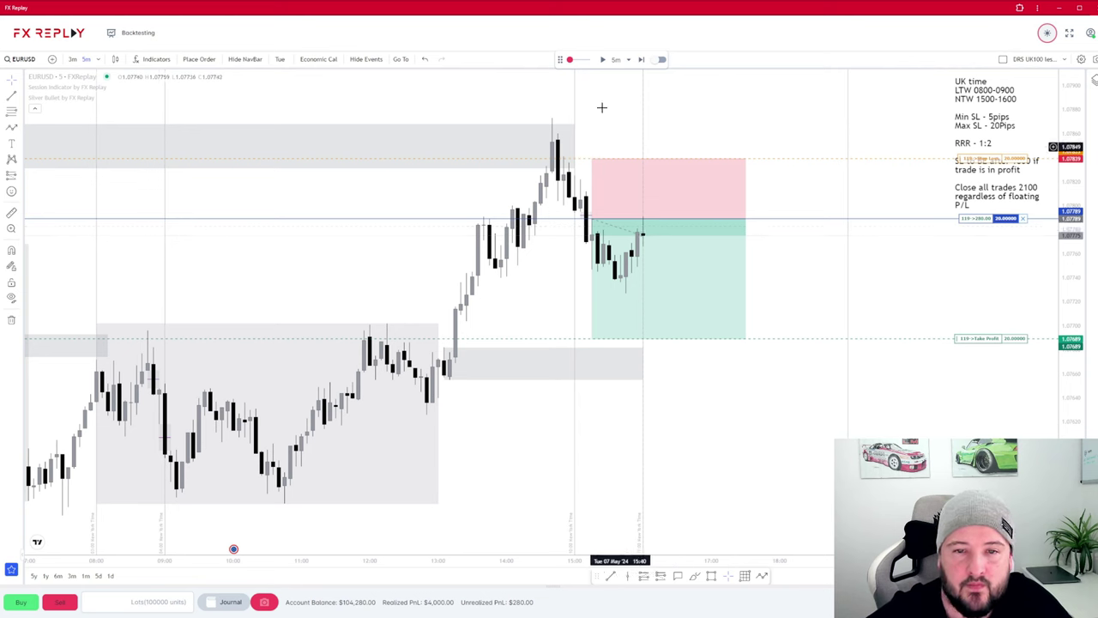
- Advance the replay two candles to 16:10 and measure the gap between that candle's high and the stop loss
click(642, 59)
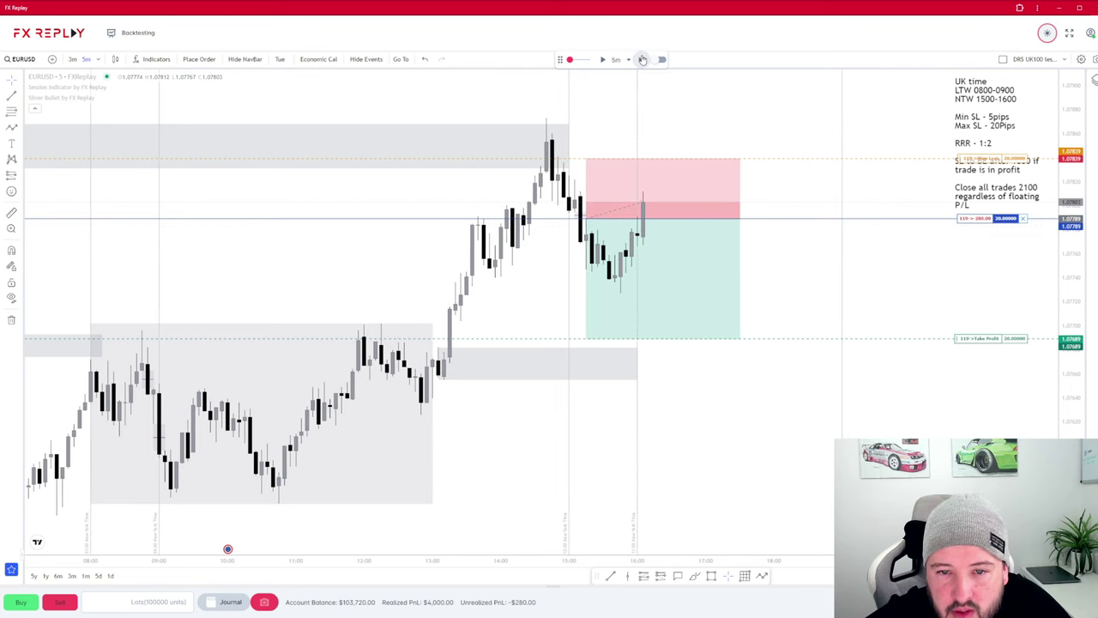
click(642, 59)
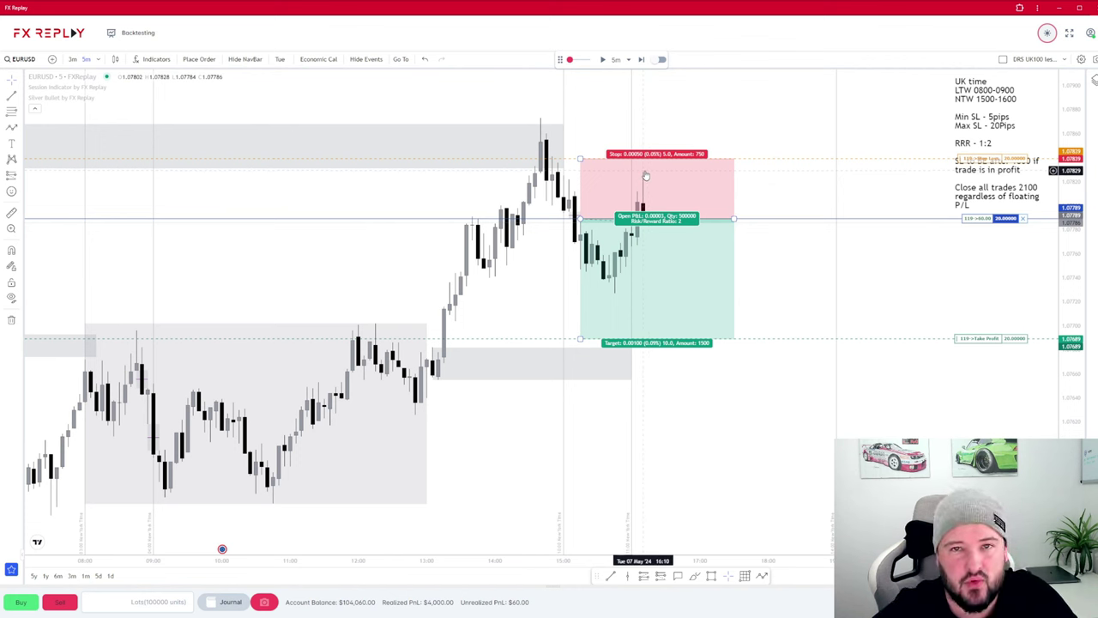
shift+click(753, 172)
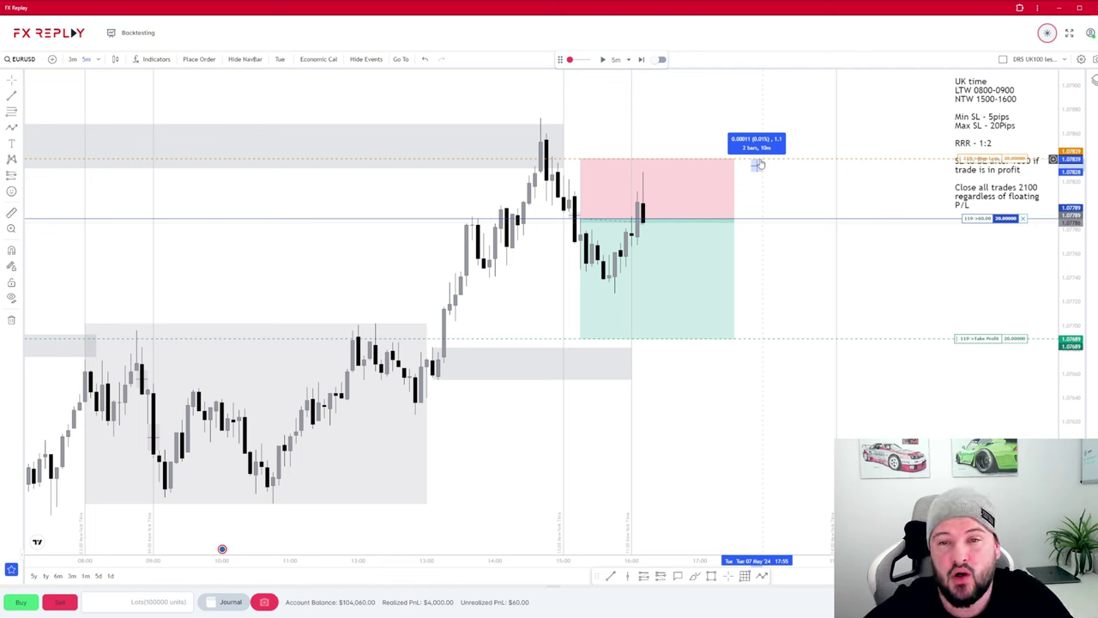
click(755, 170)
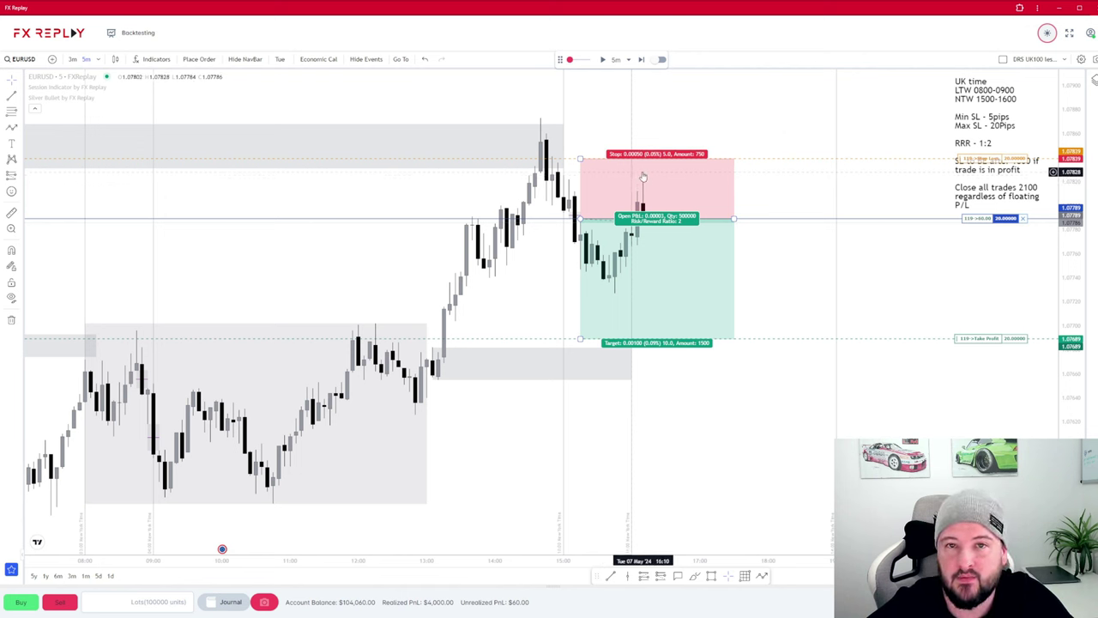
- Step the replay forward candle by candle to 16:55, through the sell trade's take profit at 1.07689
click(641, 62)
click(641, 62)
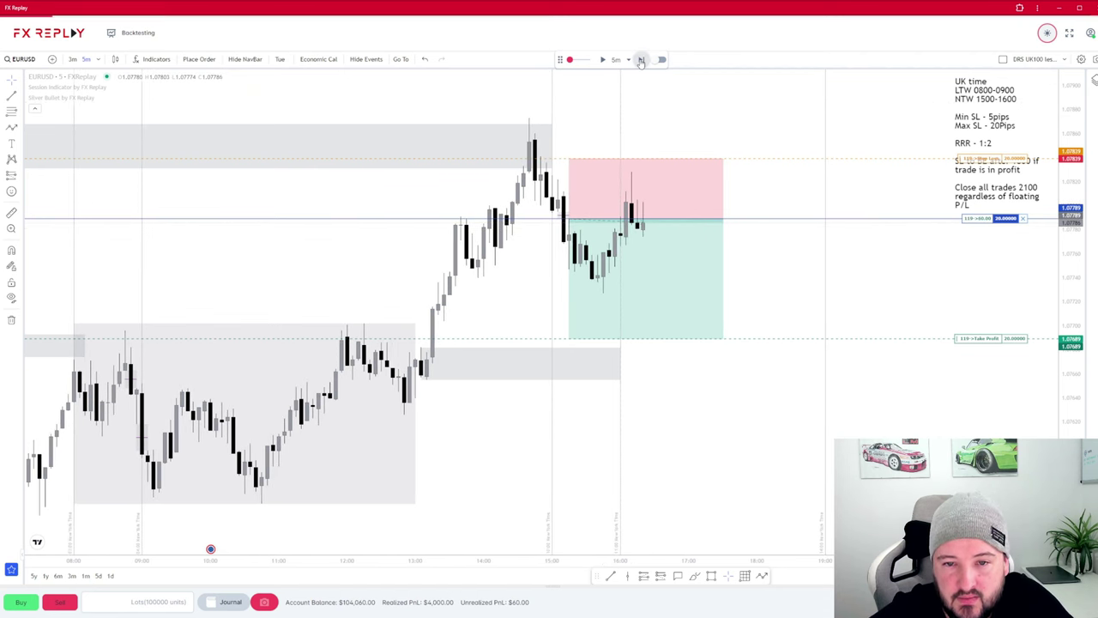
click(641, 61)
click(641, 62)
click(641, 62)
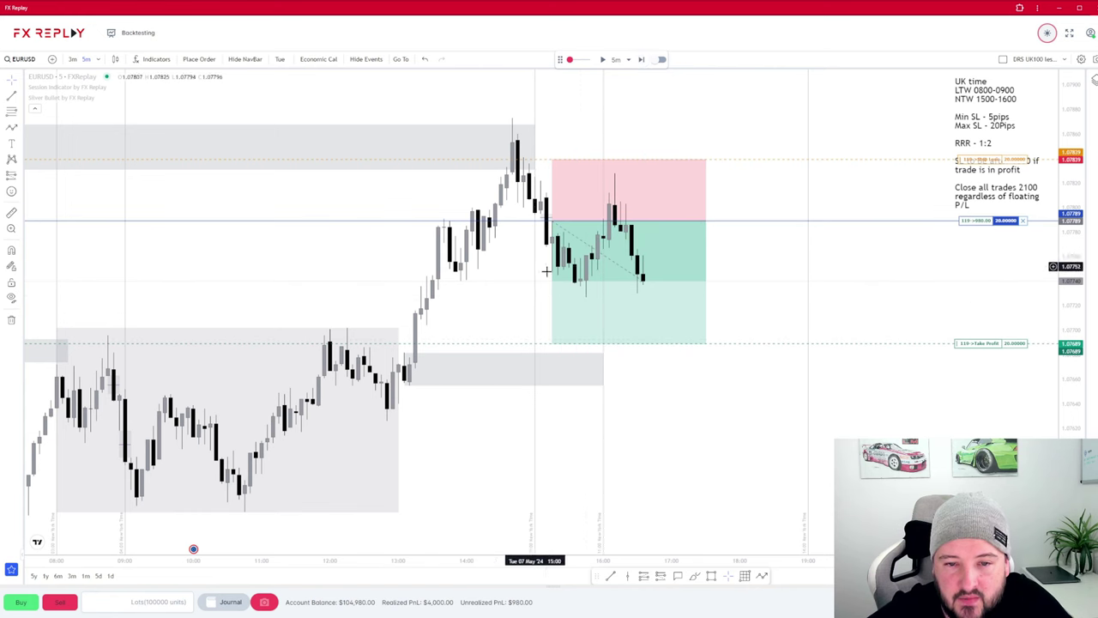
click(643, 61)
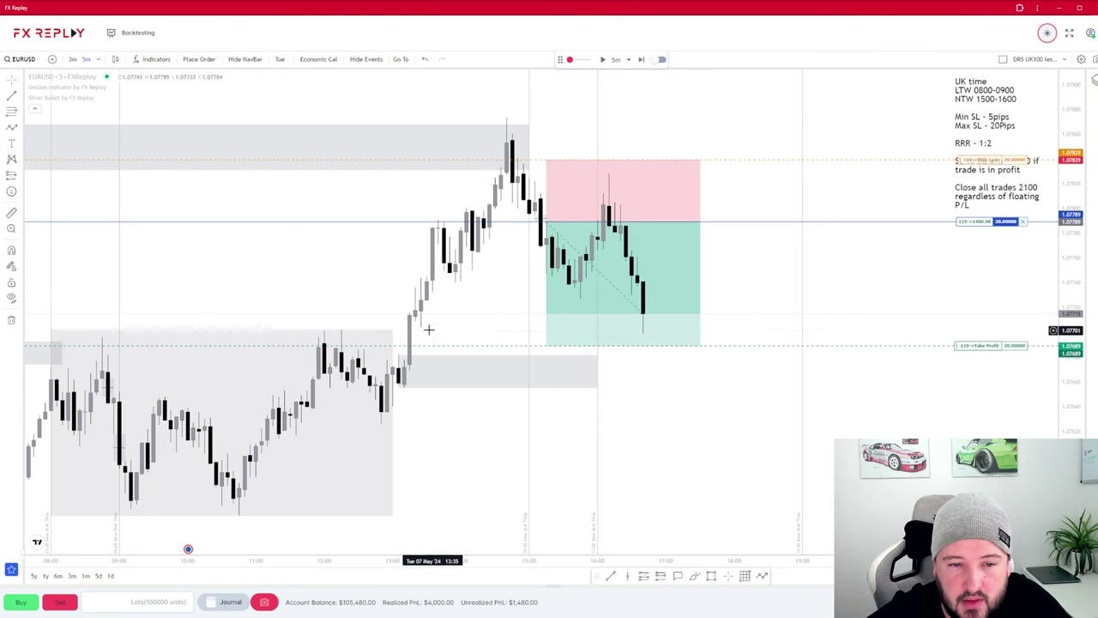
click(643, 60)
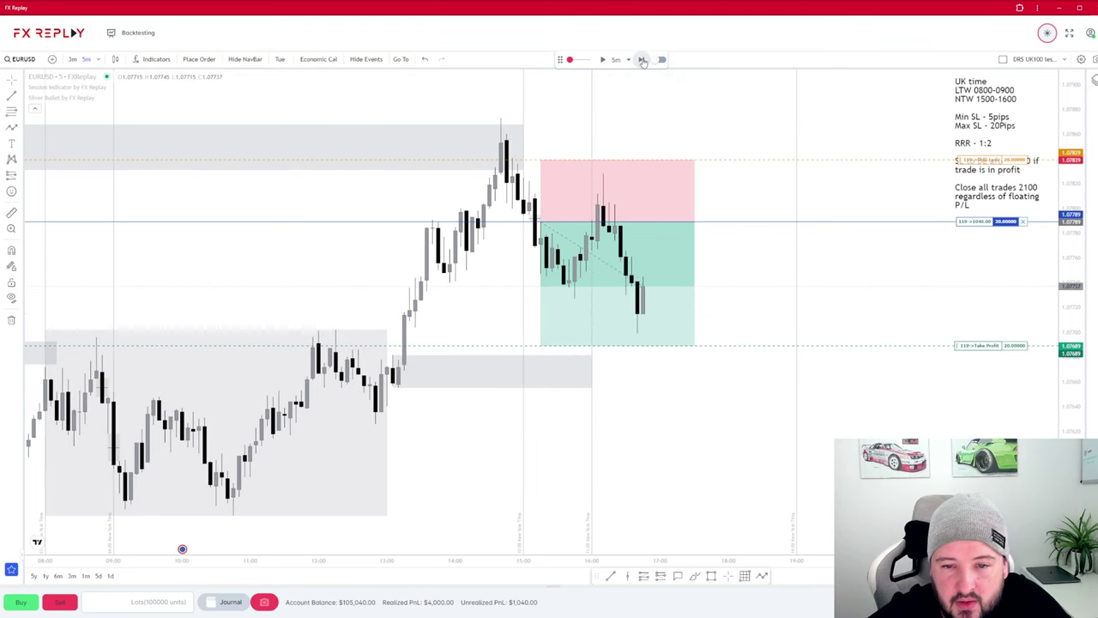
click(642, 60)
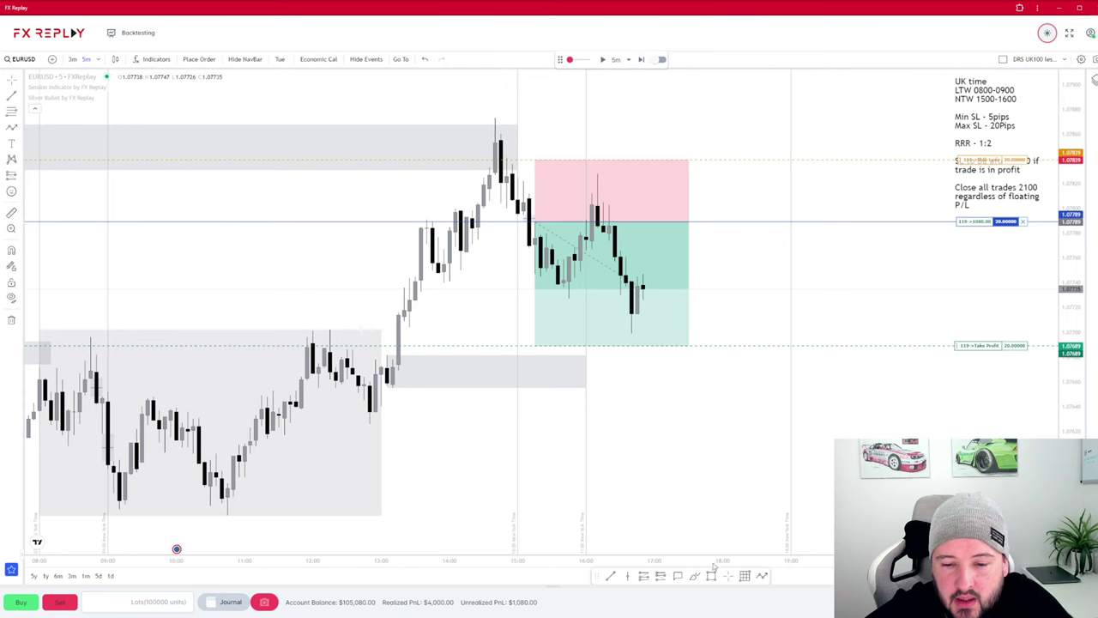
click(642, 60)
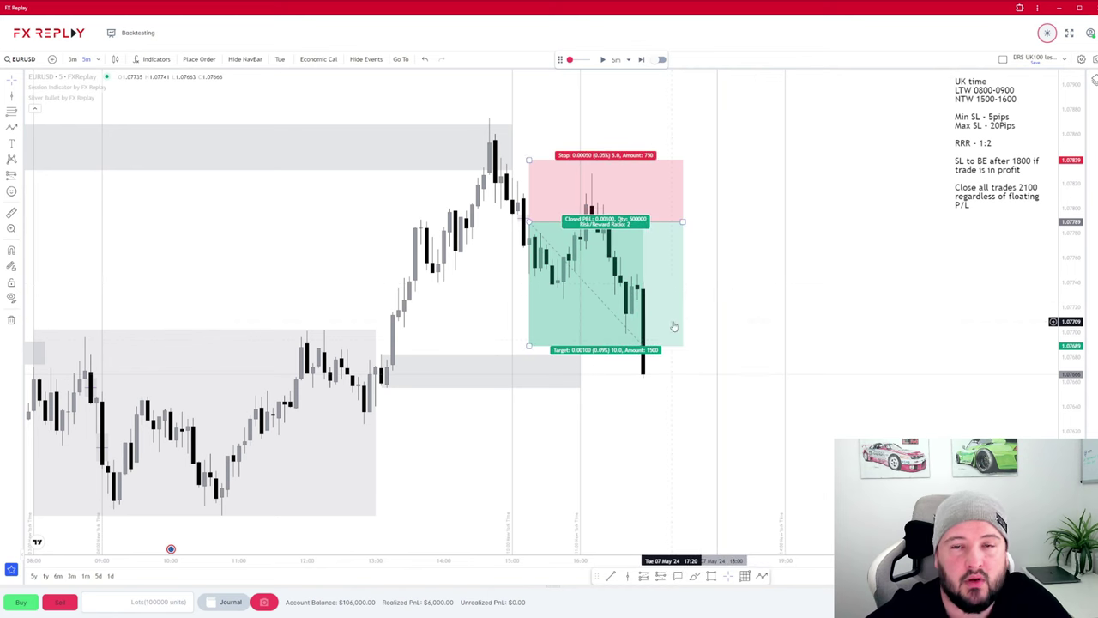
- Review the finished 7 May short trade and highlight the resulting account balance
drag(600, 460, 693, 446)
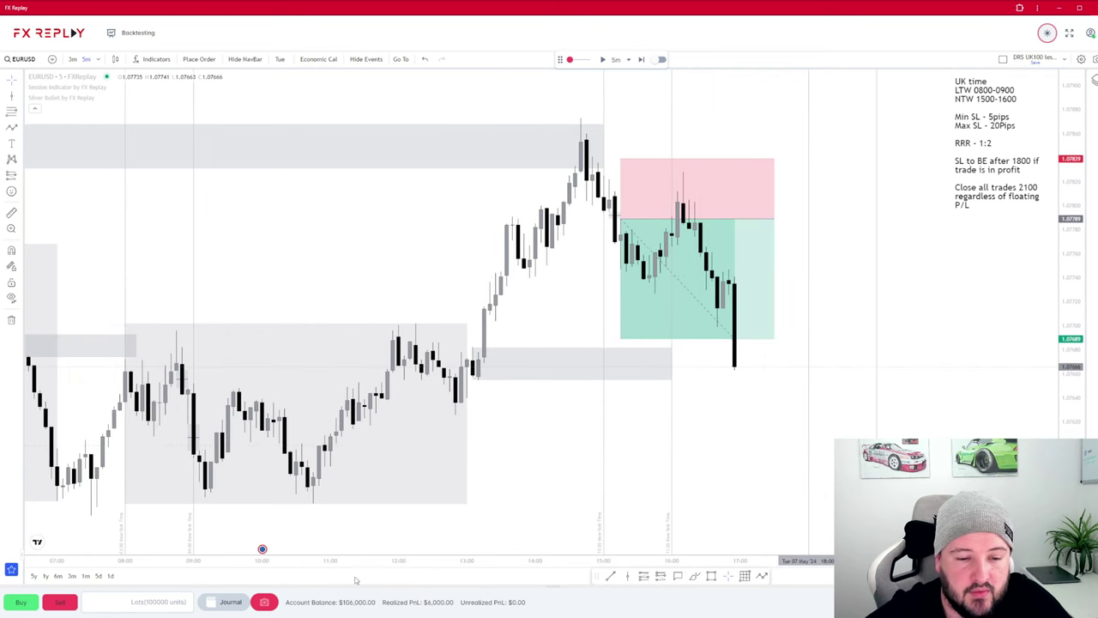
click(501, 483)
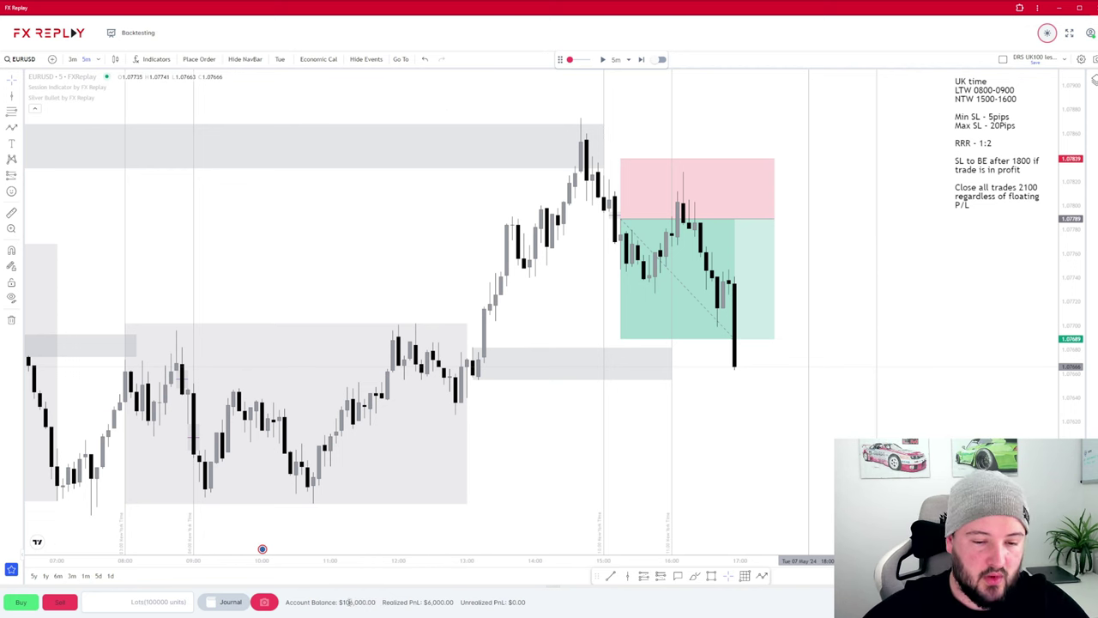
click(538, 498)
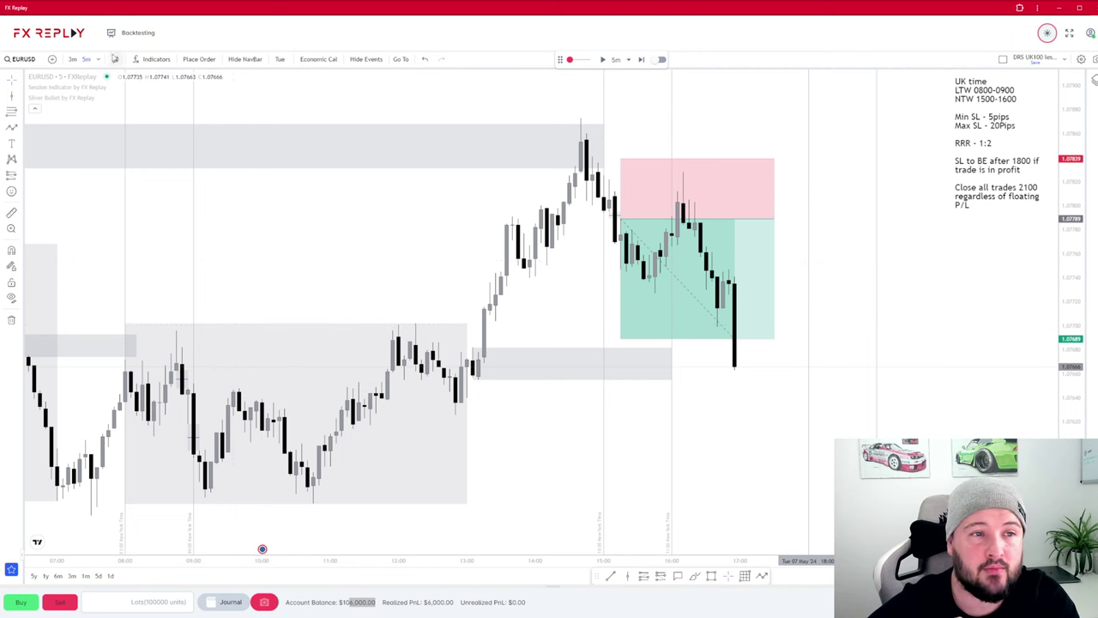
- Go to the backtesting sessions overview and open the analytics for the DRS 2023 EURUSD strategy
click(136, 32)
click(137, 58)
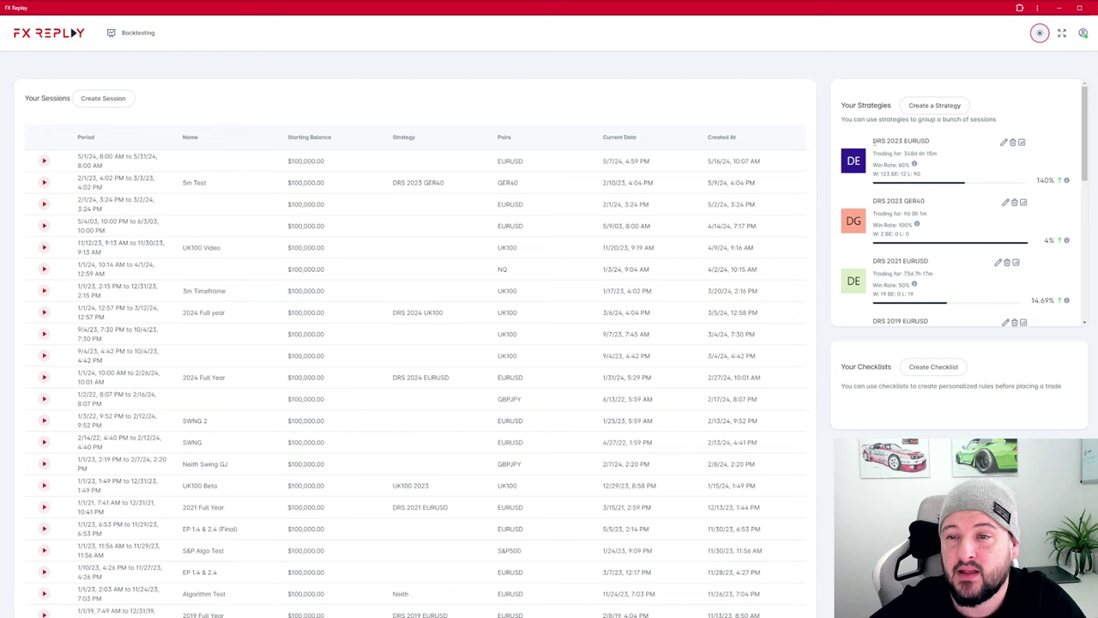
drag(872, 141, 932, 146)
click(932, 144)
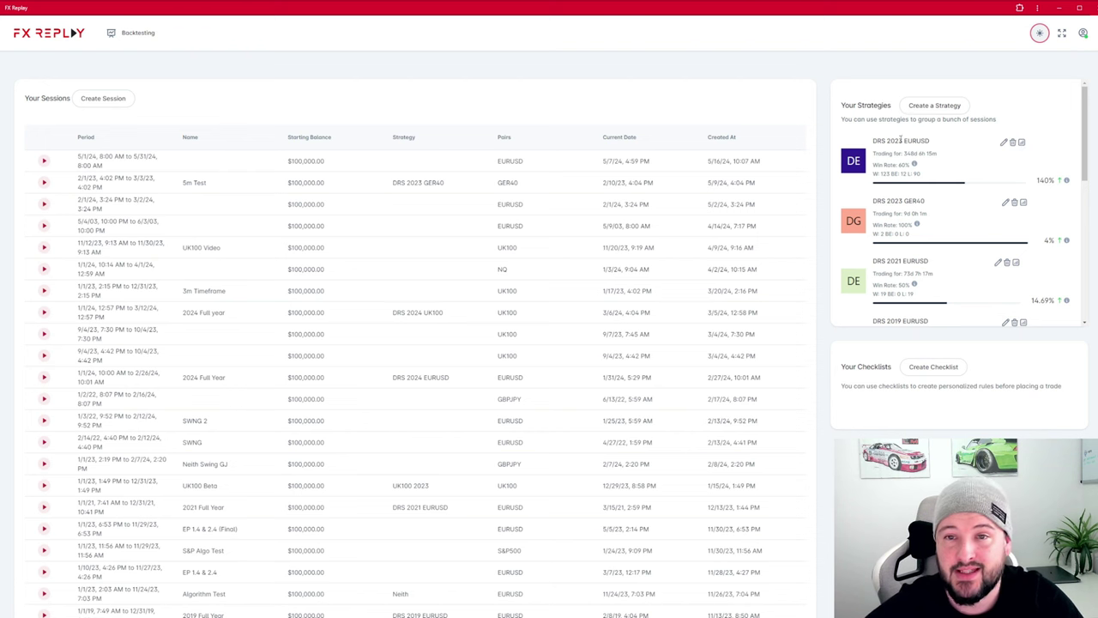
click(1021, 142)
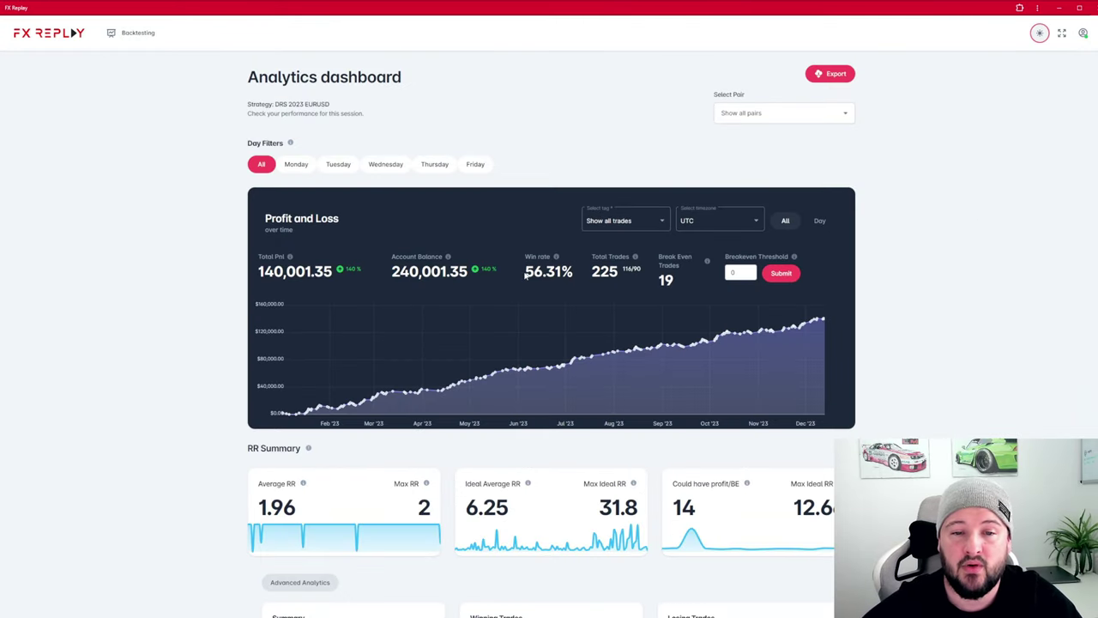
- Highlight the win rate and the total PnL in the strategy's profit and loss summary
drag(526, 275, 574, 273)
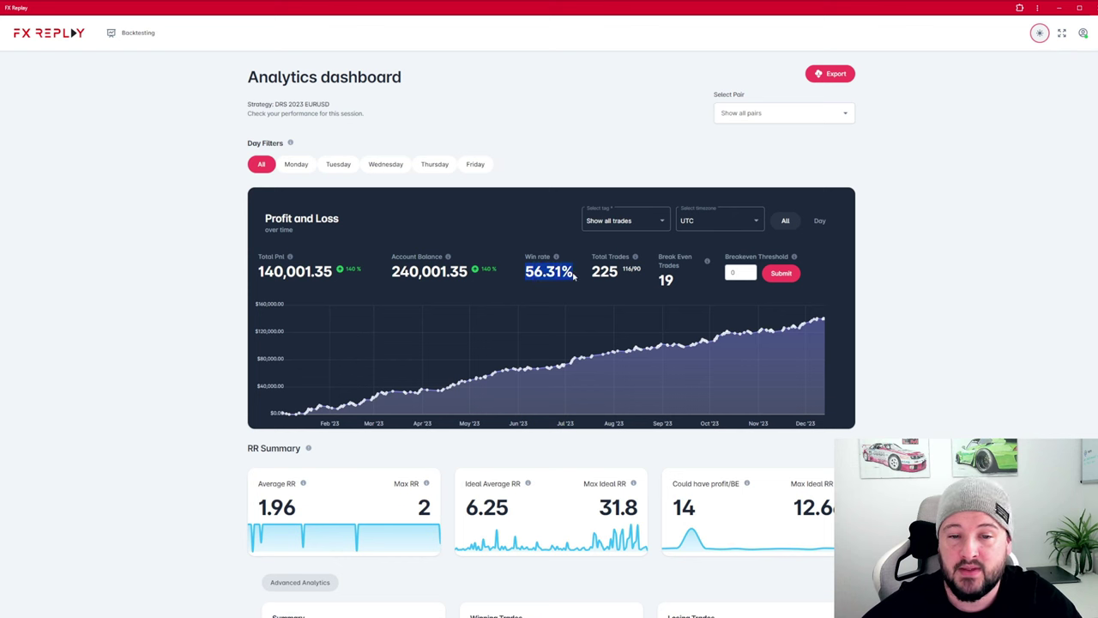
click(516, 275)
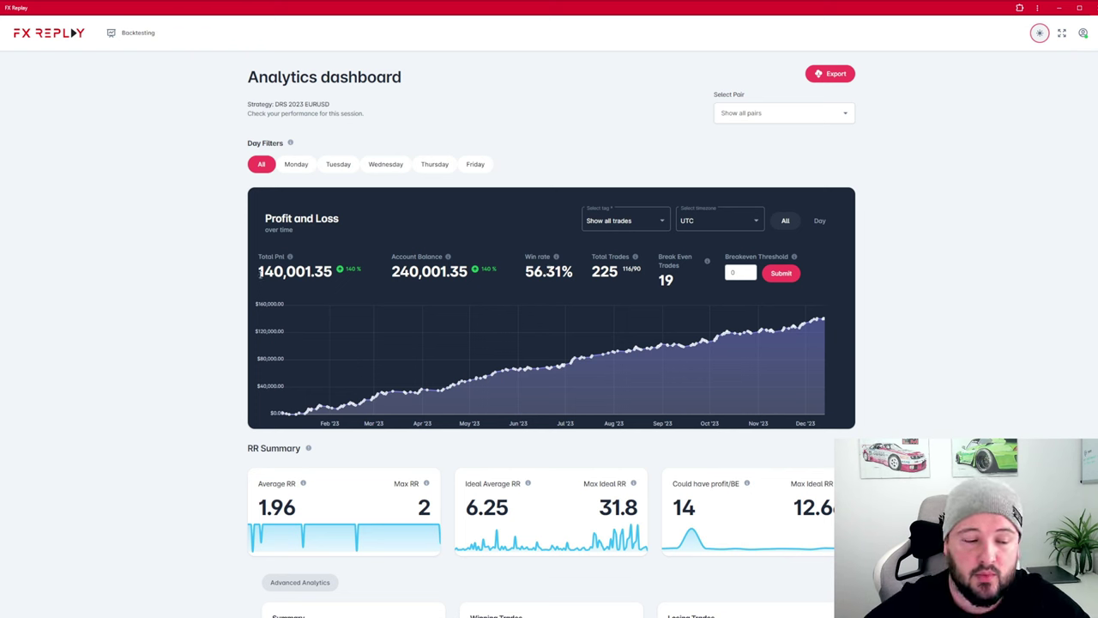
drag(259, 271, 342, 277)
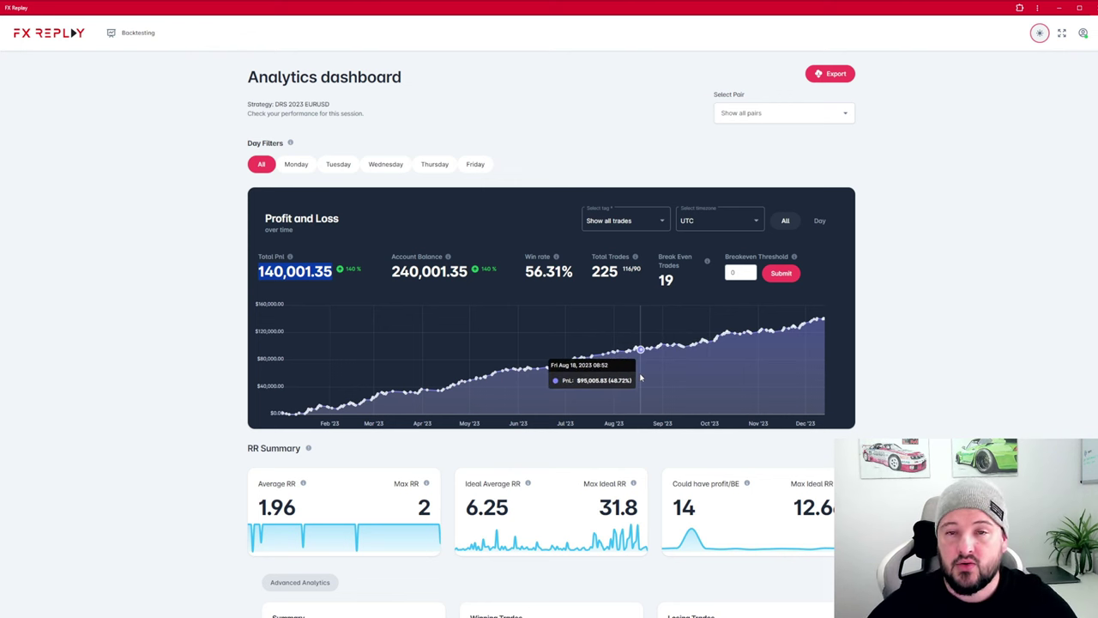
- Examine the strategy's risk/reward summary, buy/sell split, performance per hour, day and month, and the 2023 risk/reward calendar
scroll(907, 319, down, 4)
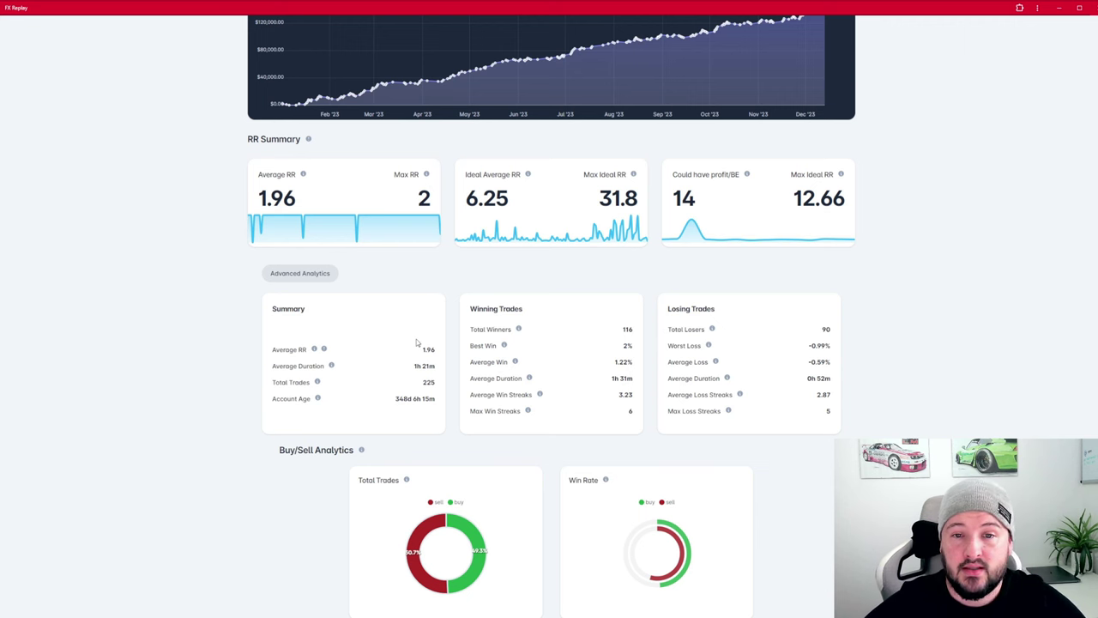
scroll(448, 334, down, 3)
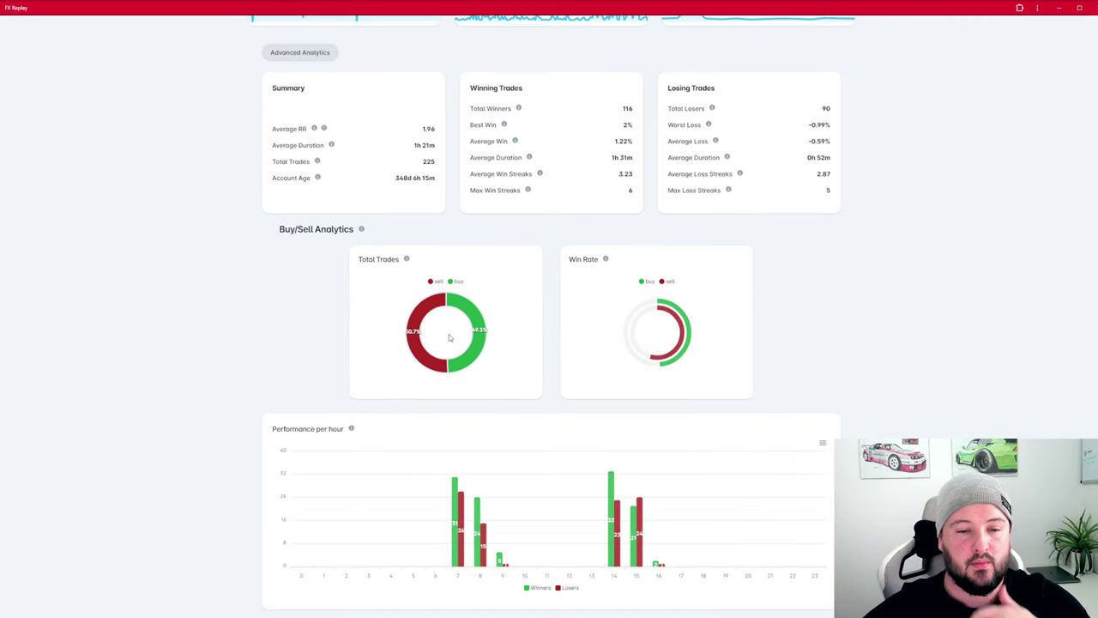
scroll(451, 342, down, 1)
mouse_move(456, 424)
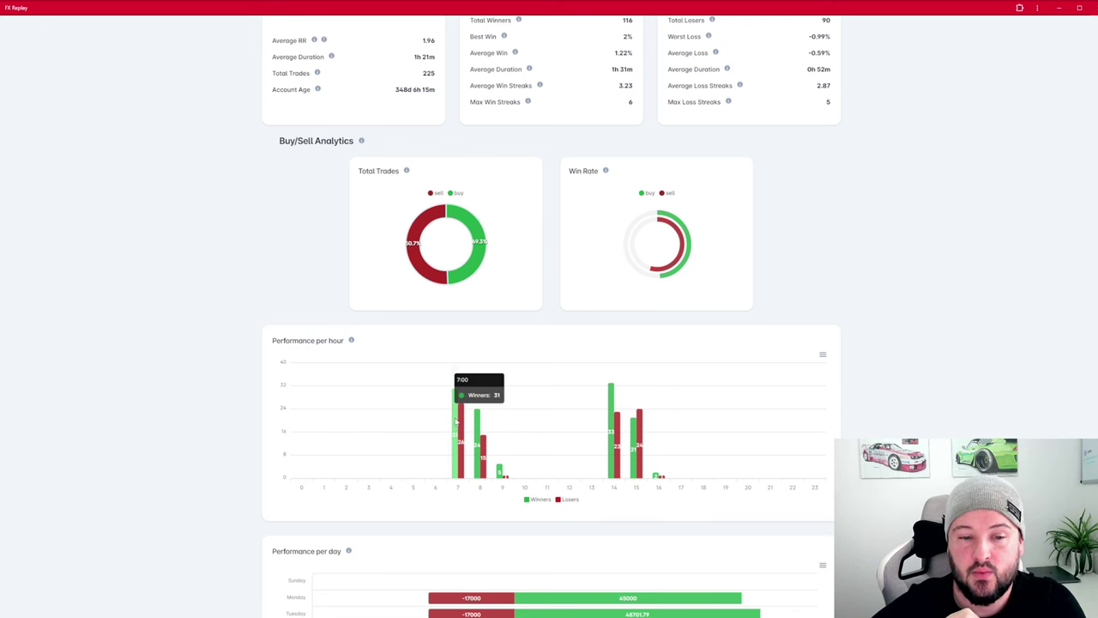
mouse_move(501, 473)
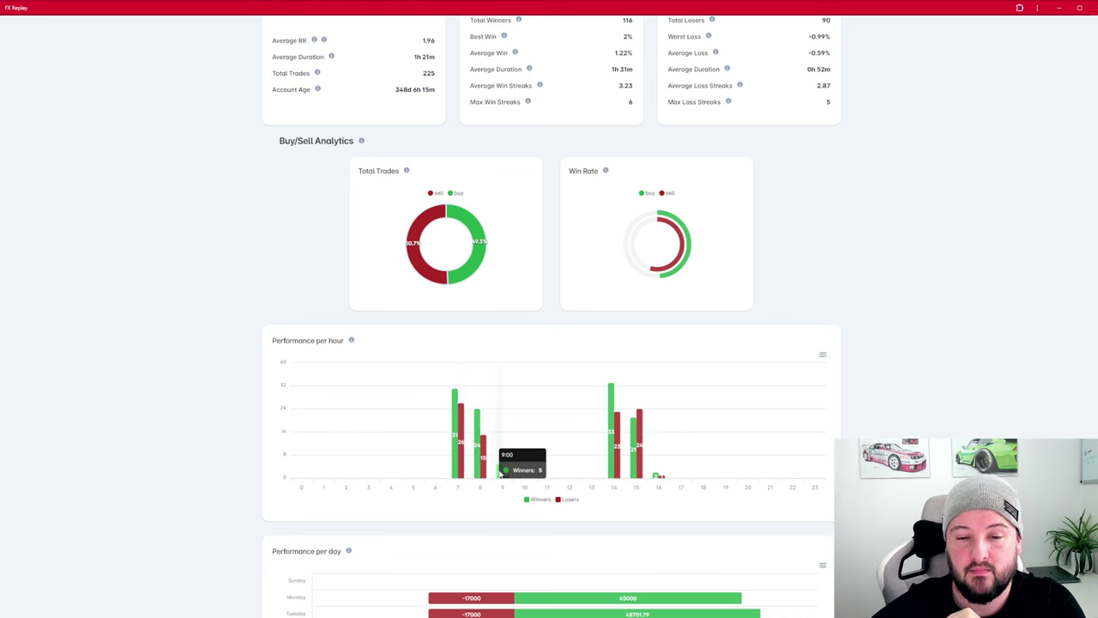
scroll(501, 473, down, 2)
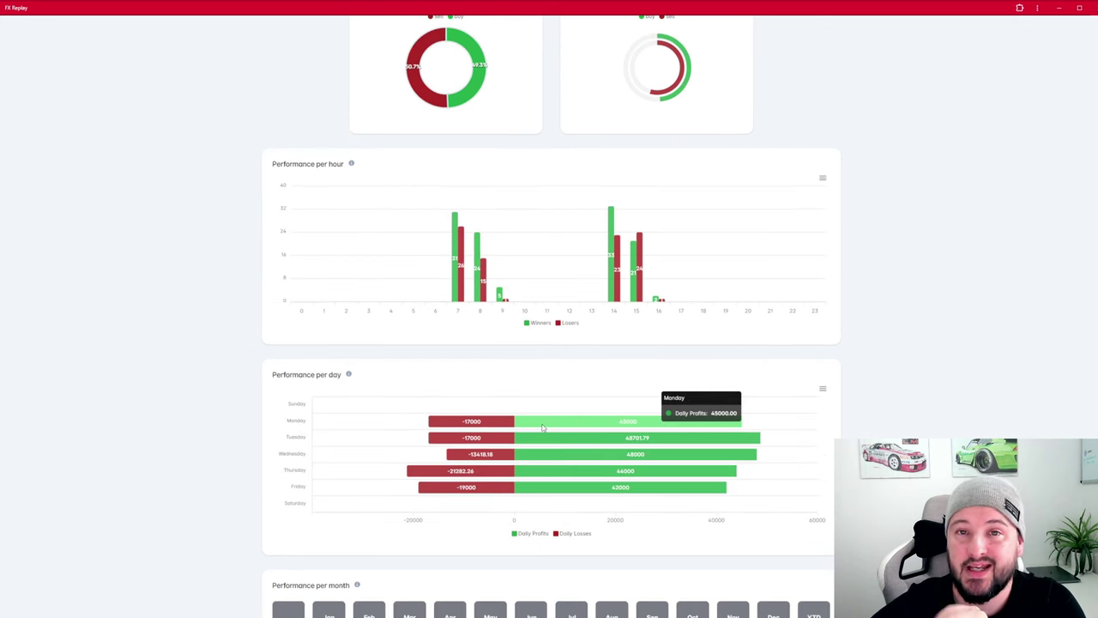
mouse_move(591, 440)
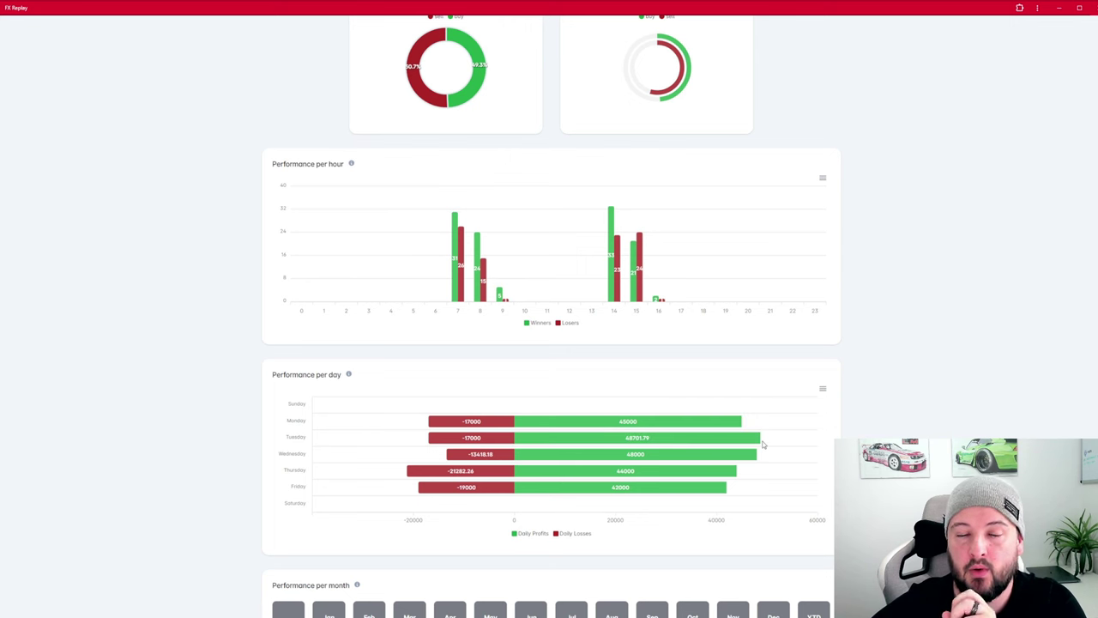
scroll(763, 444, down, 5)
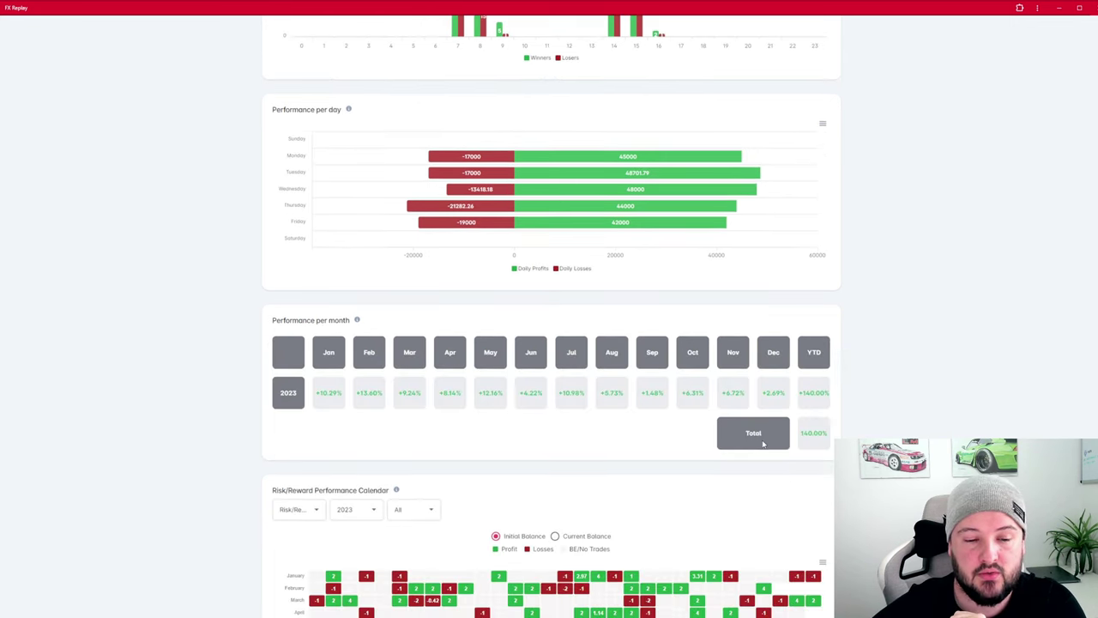
mouse_move(435, 461)
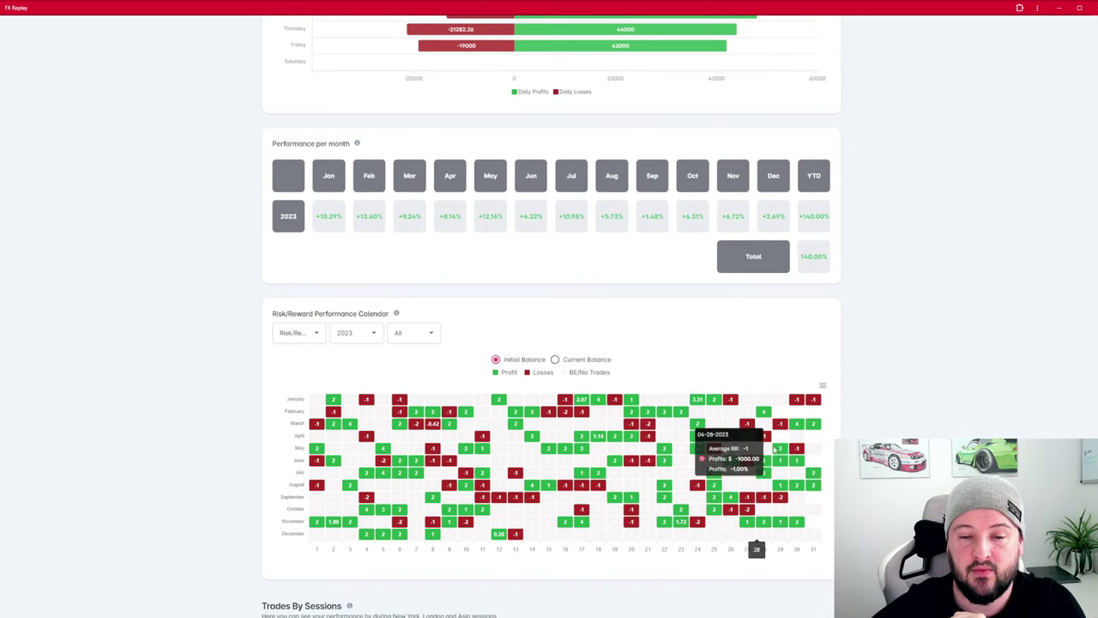